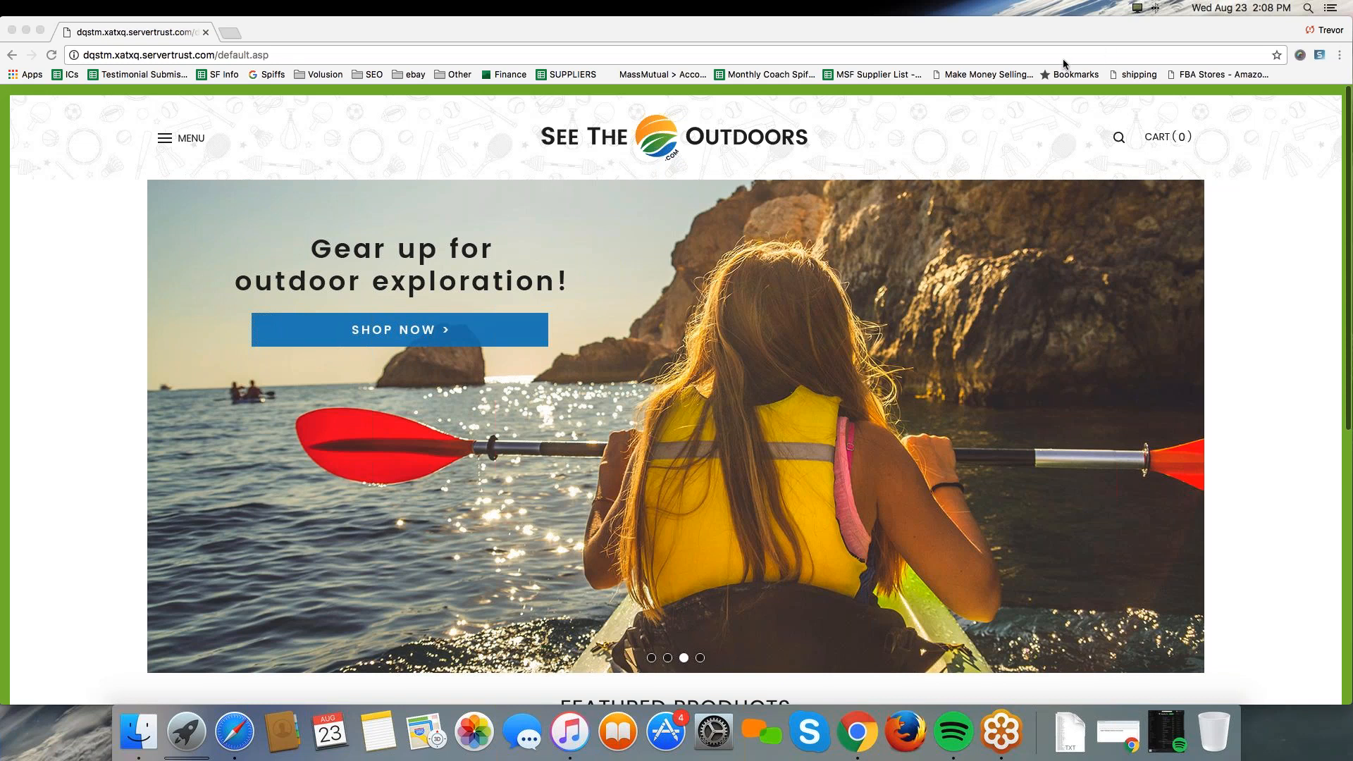
- Open wordcounter.net in a new browser tab
left_click(237, 37)
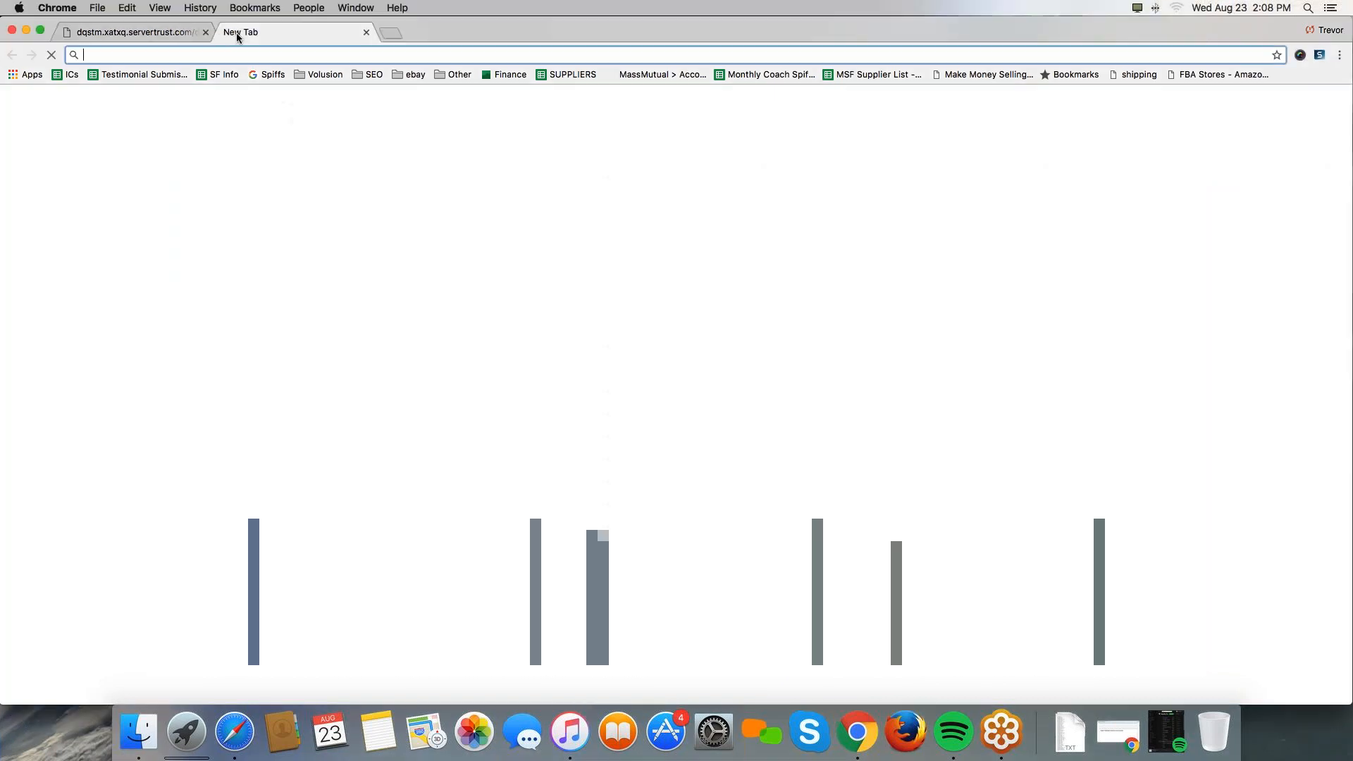
type("wour")
key("BackSpace")
key("BackSpace")
type("rdcounter.net")
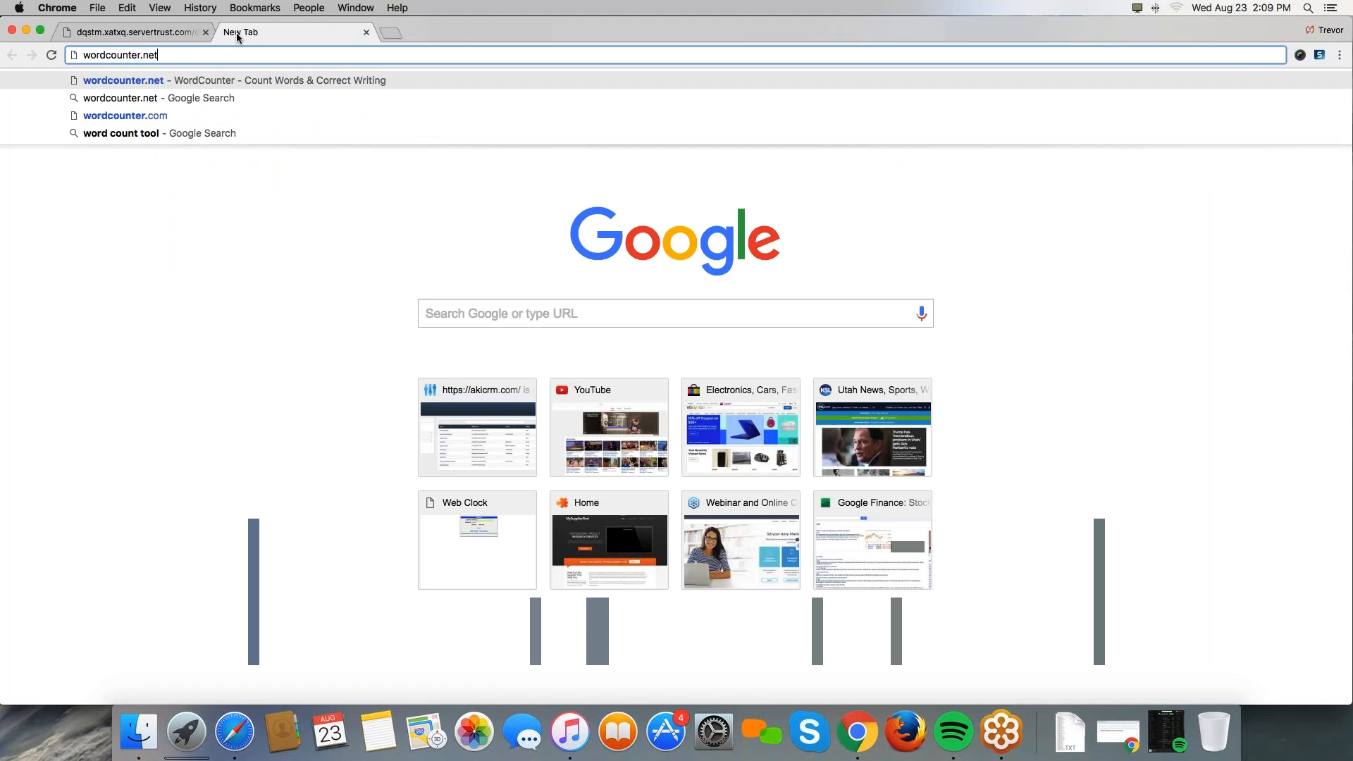
key("Return")
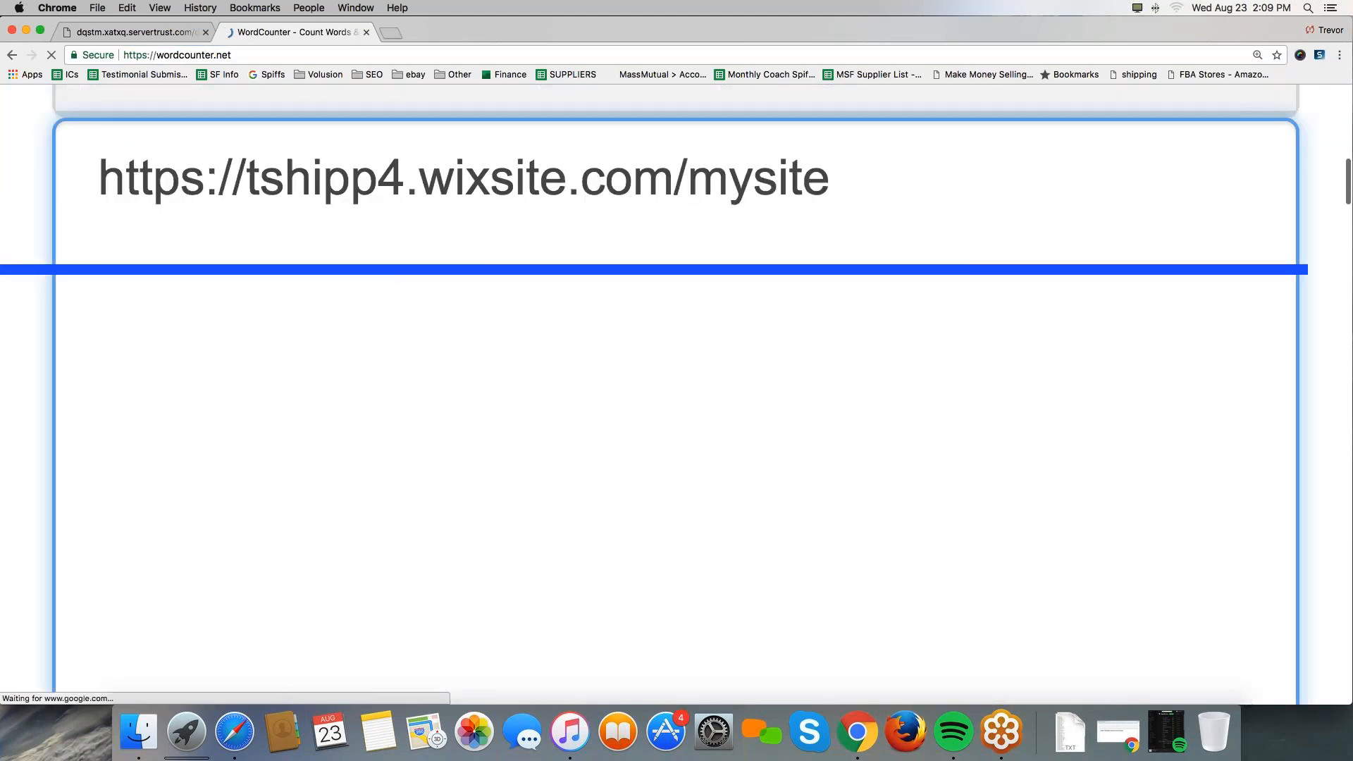
- Make room for notes by inserting blank lines above the existing web address in the text area
triple_click(489, 177)
left_click(109, 144)
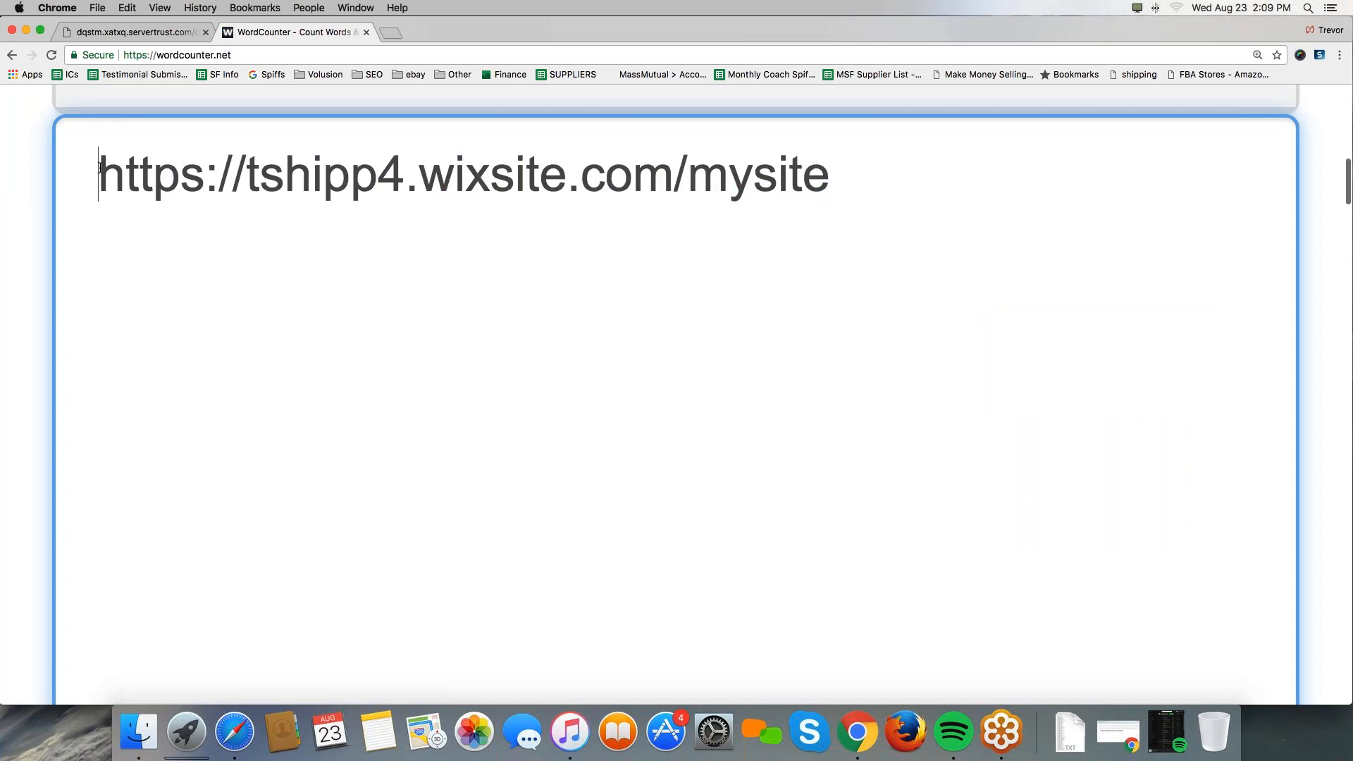
key("Return")
key("Return")
key("Return")
key("Return")
key("Return")
key("Return")
key("Return")
key("Return")
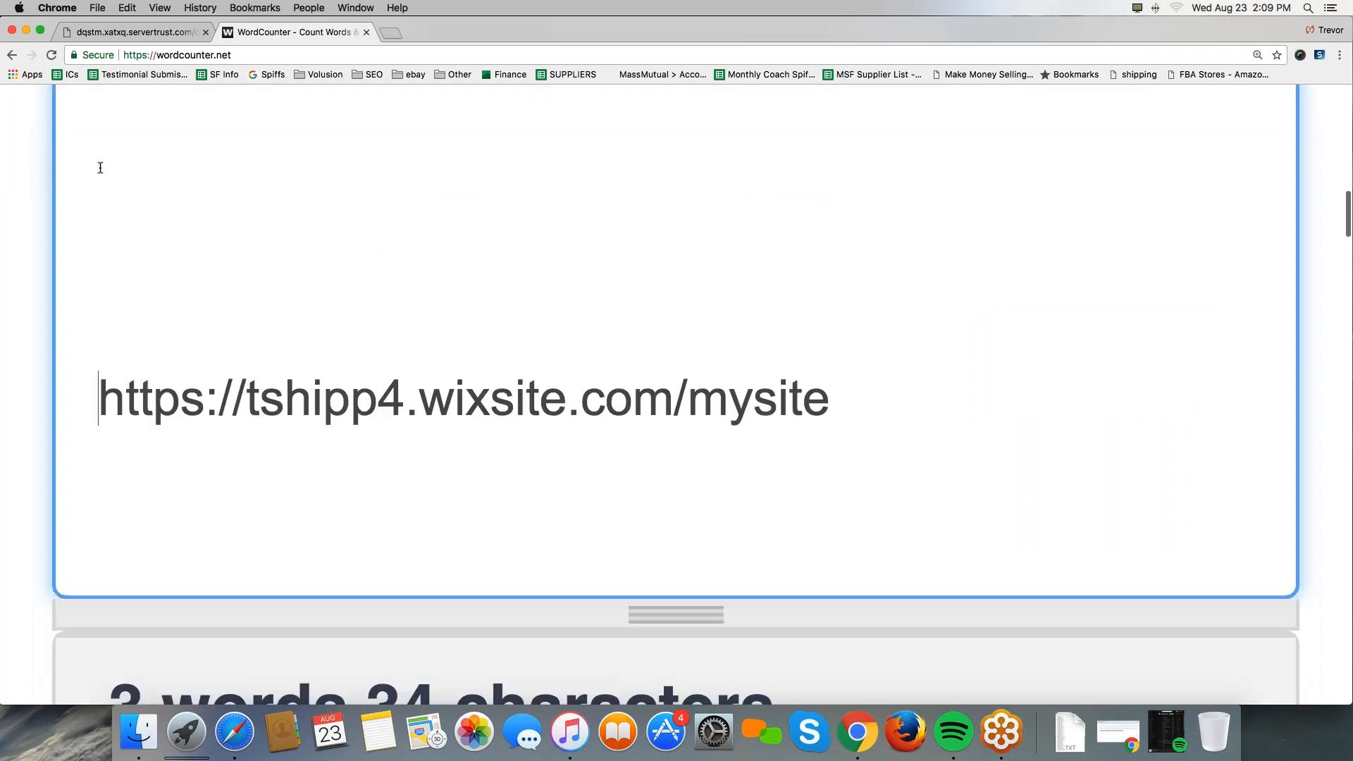
scroll(83, 160, "up", 5)
left_click(135, 131)
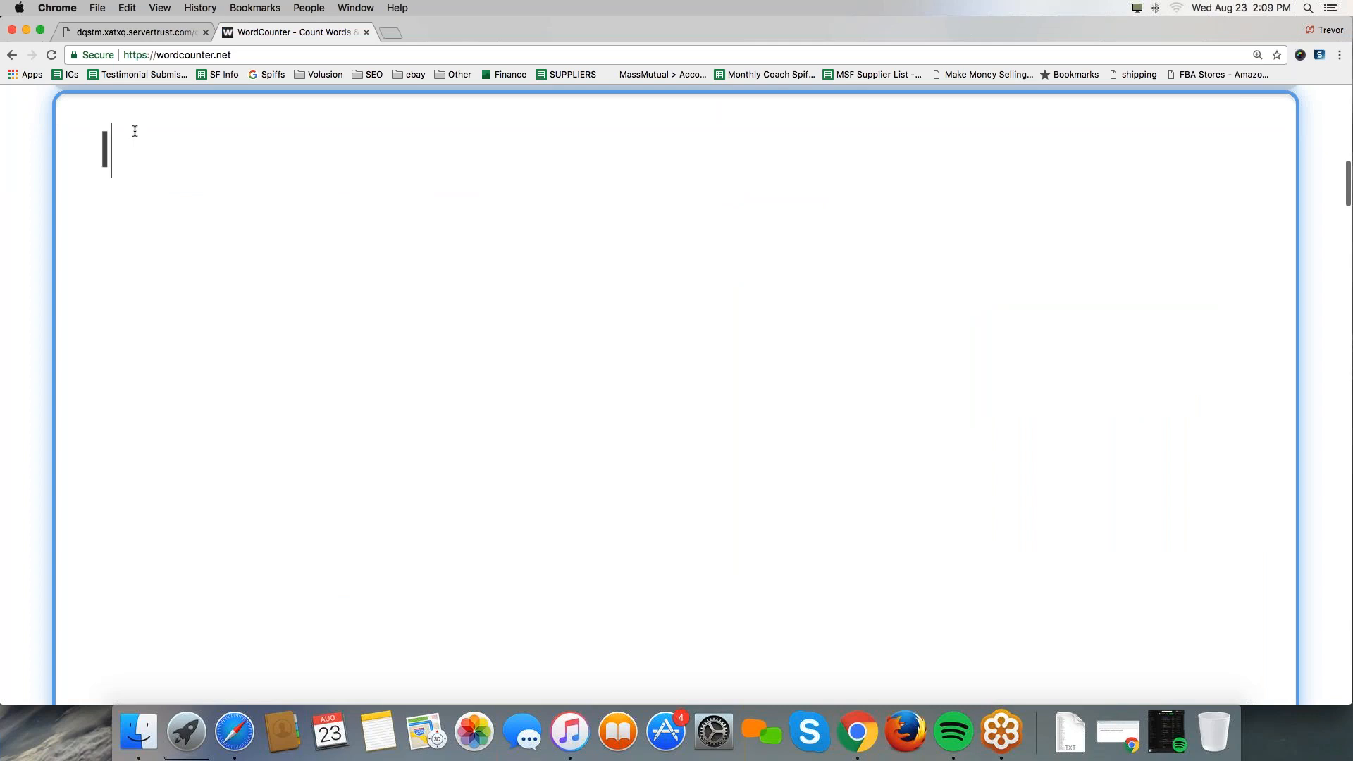
- Write the heading "Informational Pages:" followed by the list "1. Contact us", "2. About us", "3. Returns", "4. Shipping"
type("Informational Pages:")
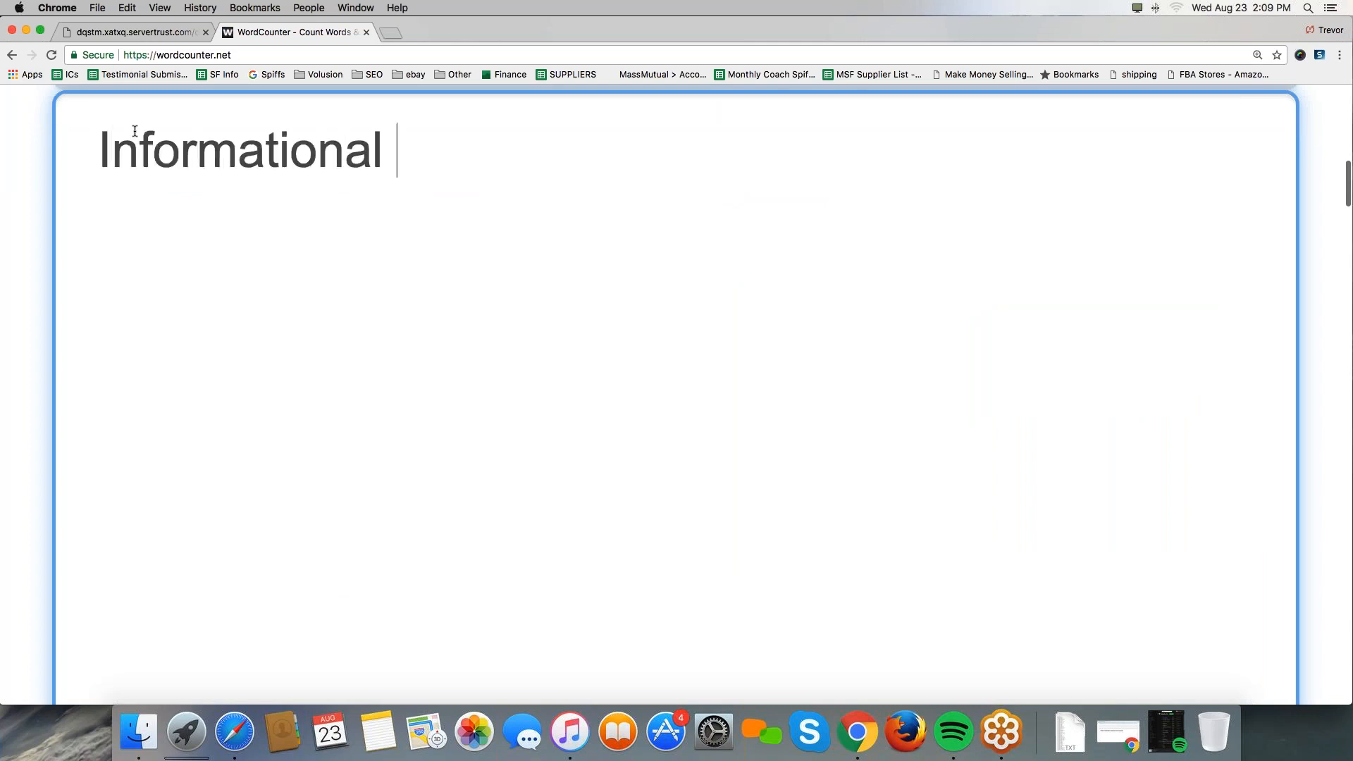
key("Return")
key("Return")
type("1. Contact us")
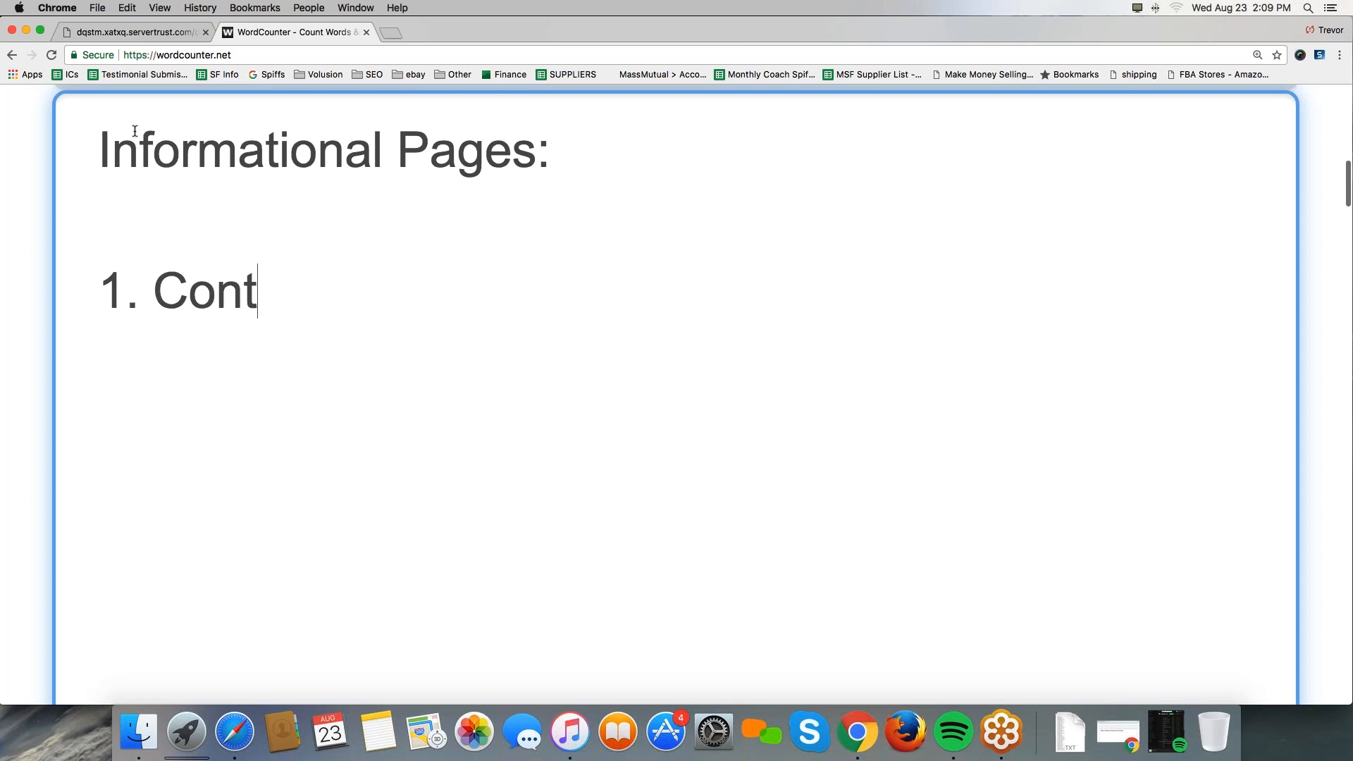
key("Return")
type("2. About us")
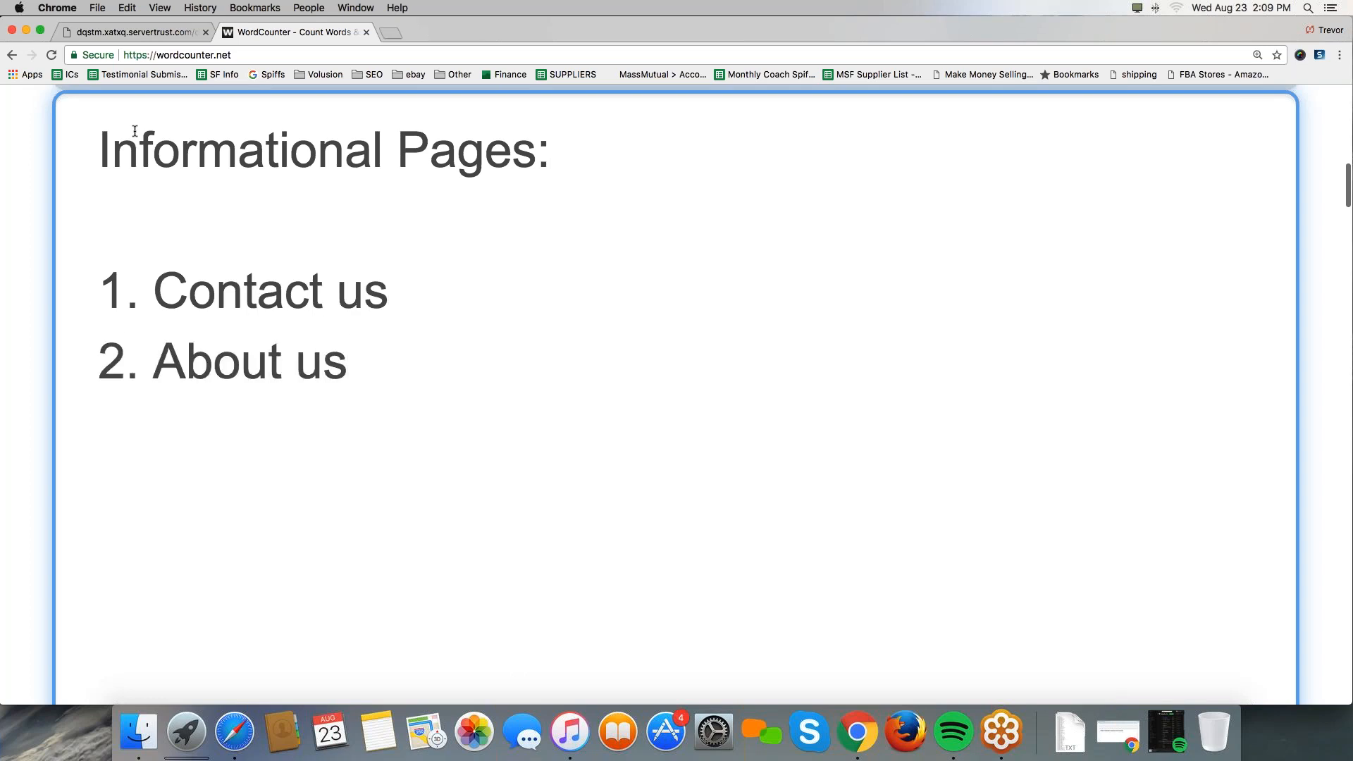
key("Return")
type("3. Returns")
key("Return")
type("4. Shipping")
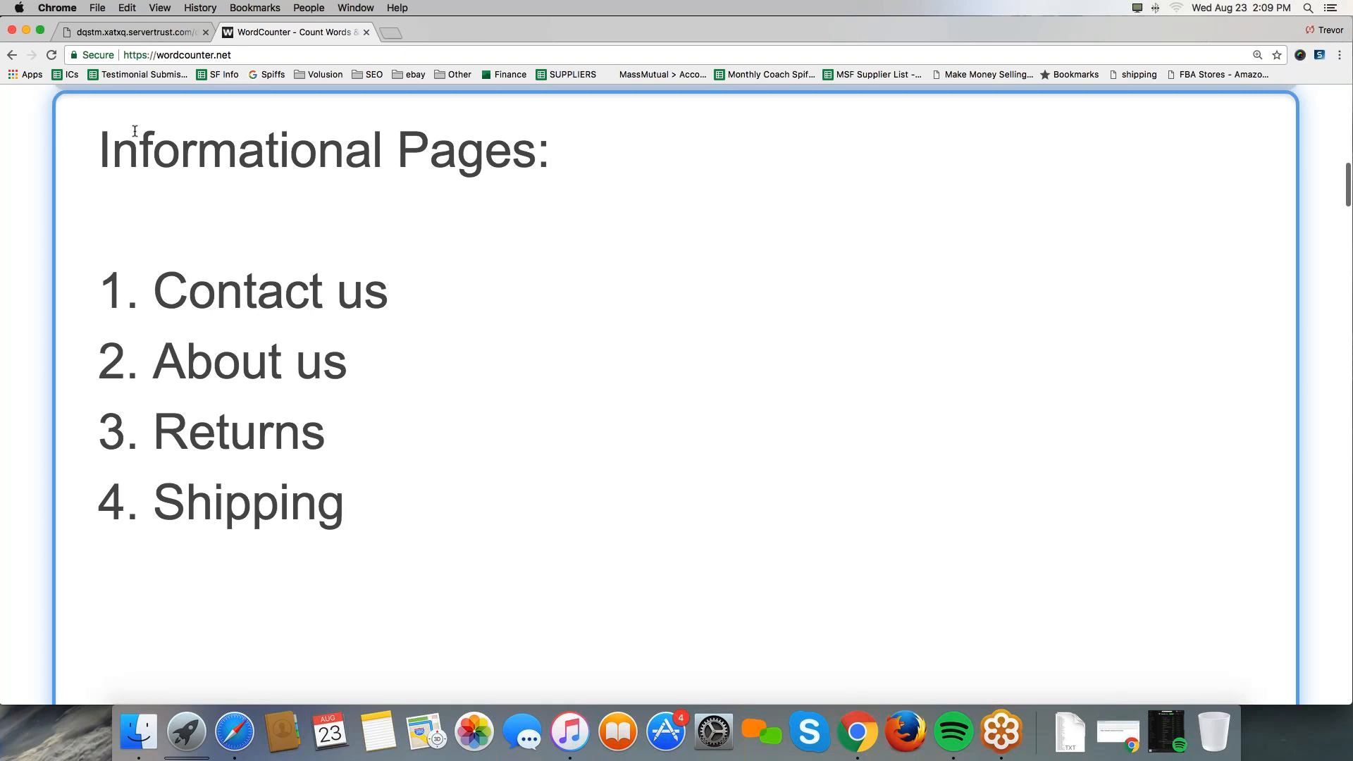
- Return to the See The Outdoors storefront and examine the About Us and Contact Us links in its footer
scroll(134, 131, "up", 1)
left_click(134, 31)
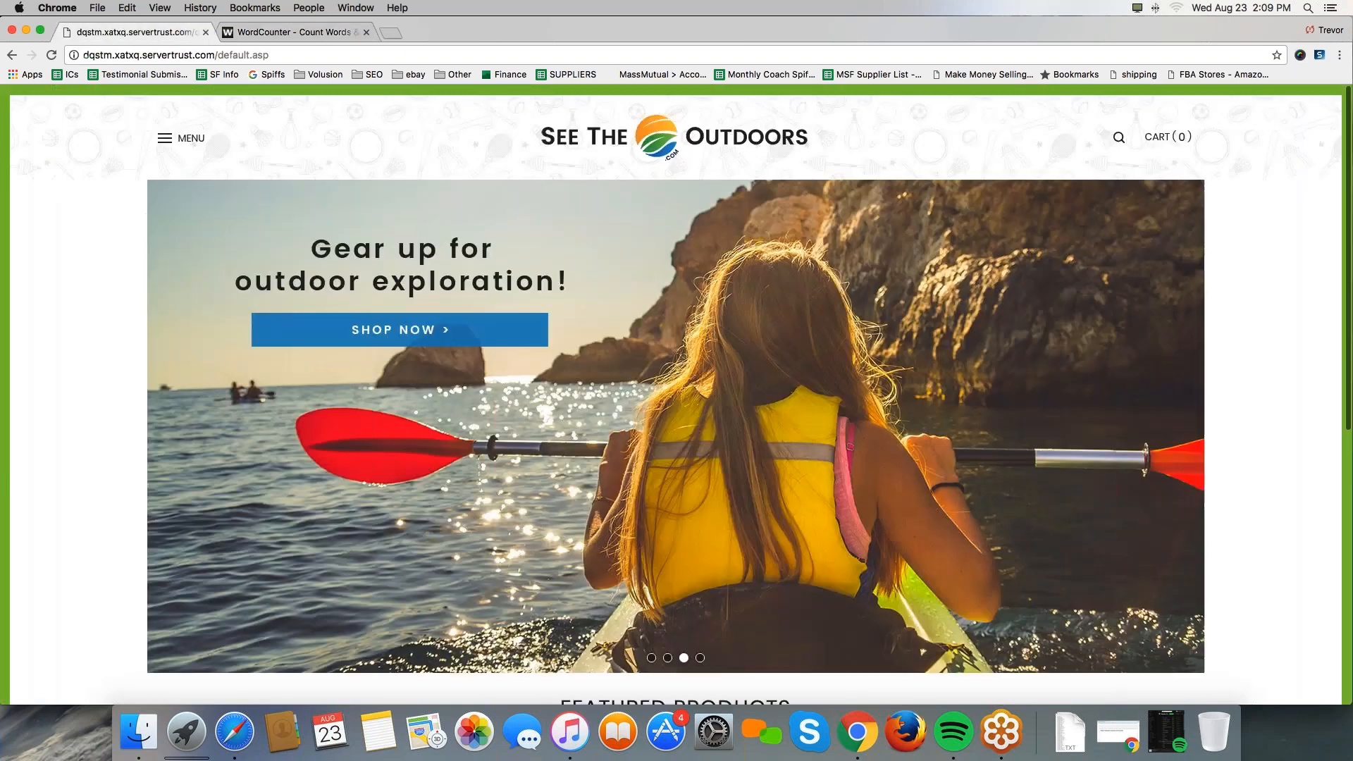
scroll(677, 394, "down", 10)
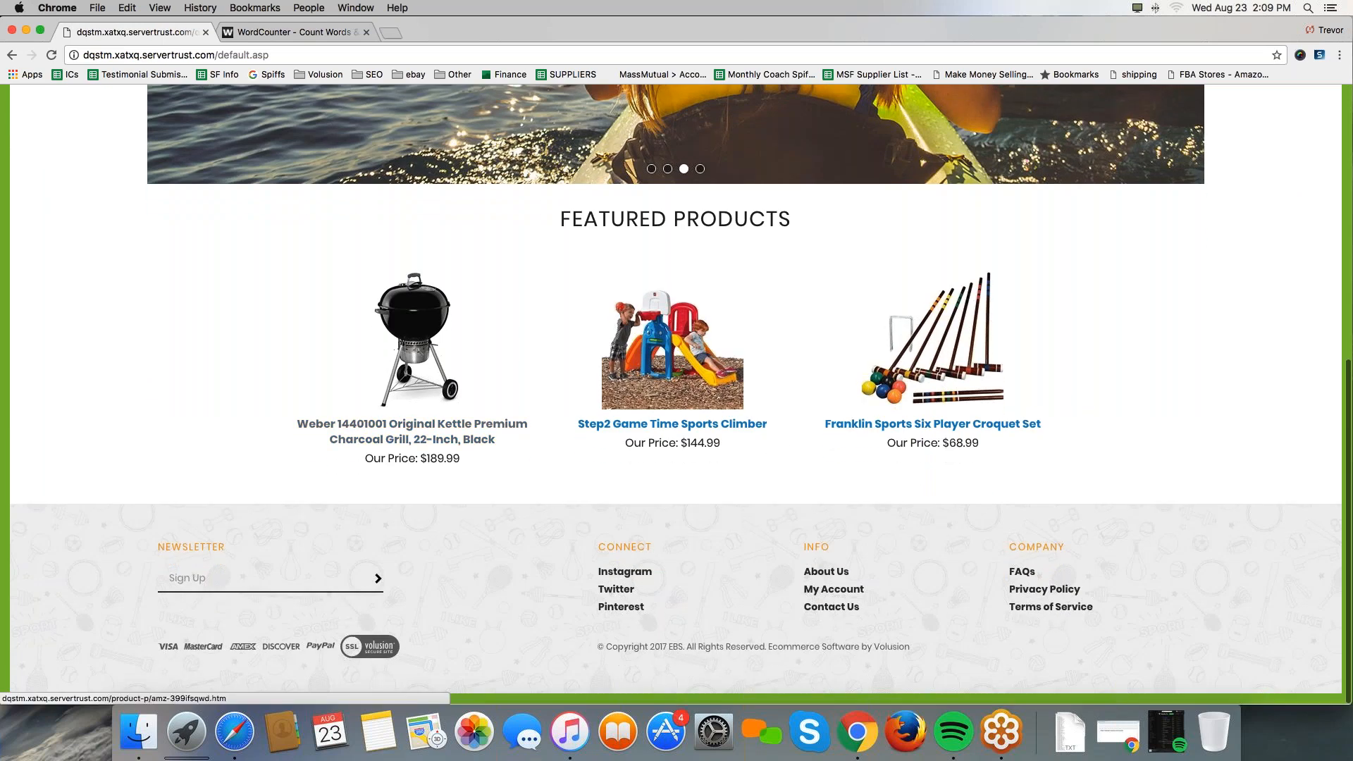
scroll(1189, 142, "up", 2)
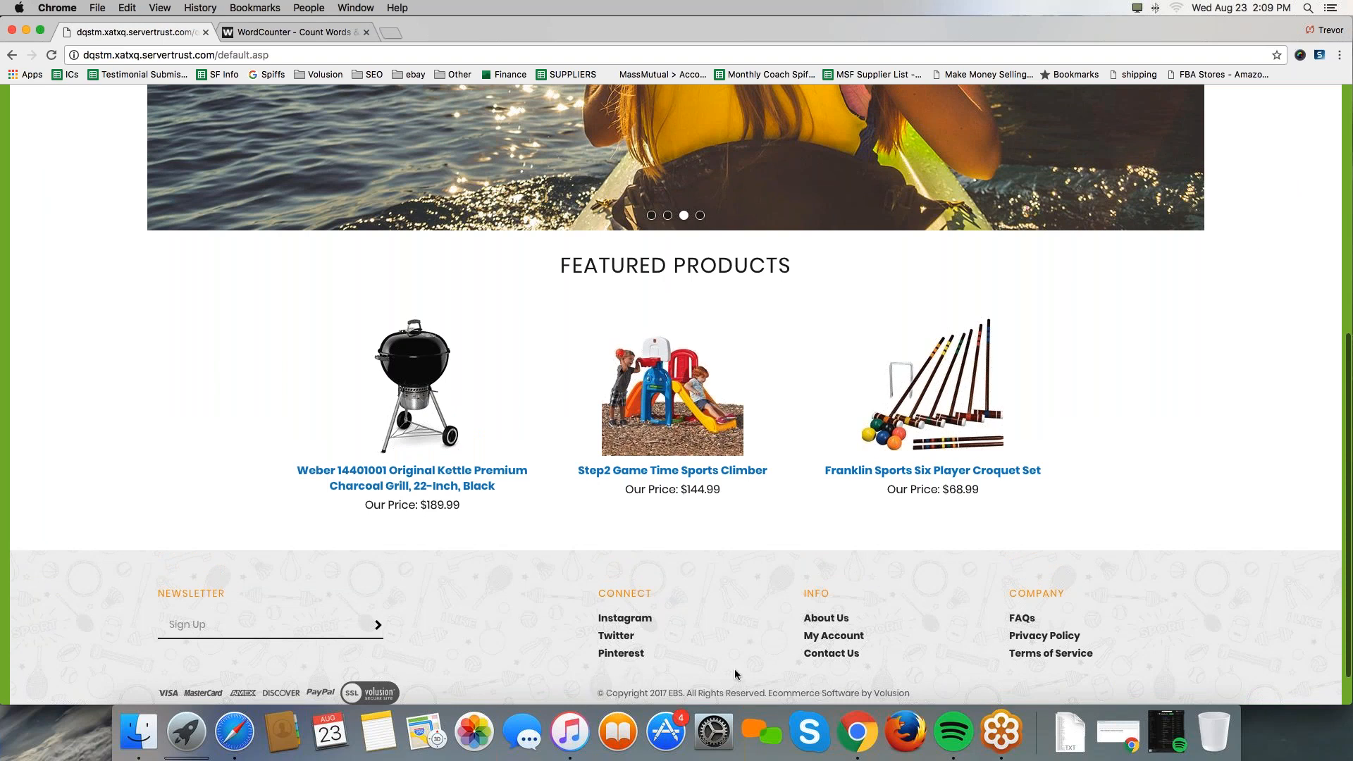
mouse_move(802, 612)
left_mouse_down()
mouse_move(797, 629)
mouse_move(814, 637)
mouse_move(860, 620)
mouse_move(846, 645)
mouse_move(795, 654)
mouse_move(826, 670)
mouse_move(862, 663)
mouse_move(865, 648)
left_mouse_up()
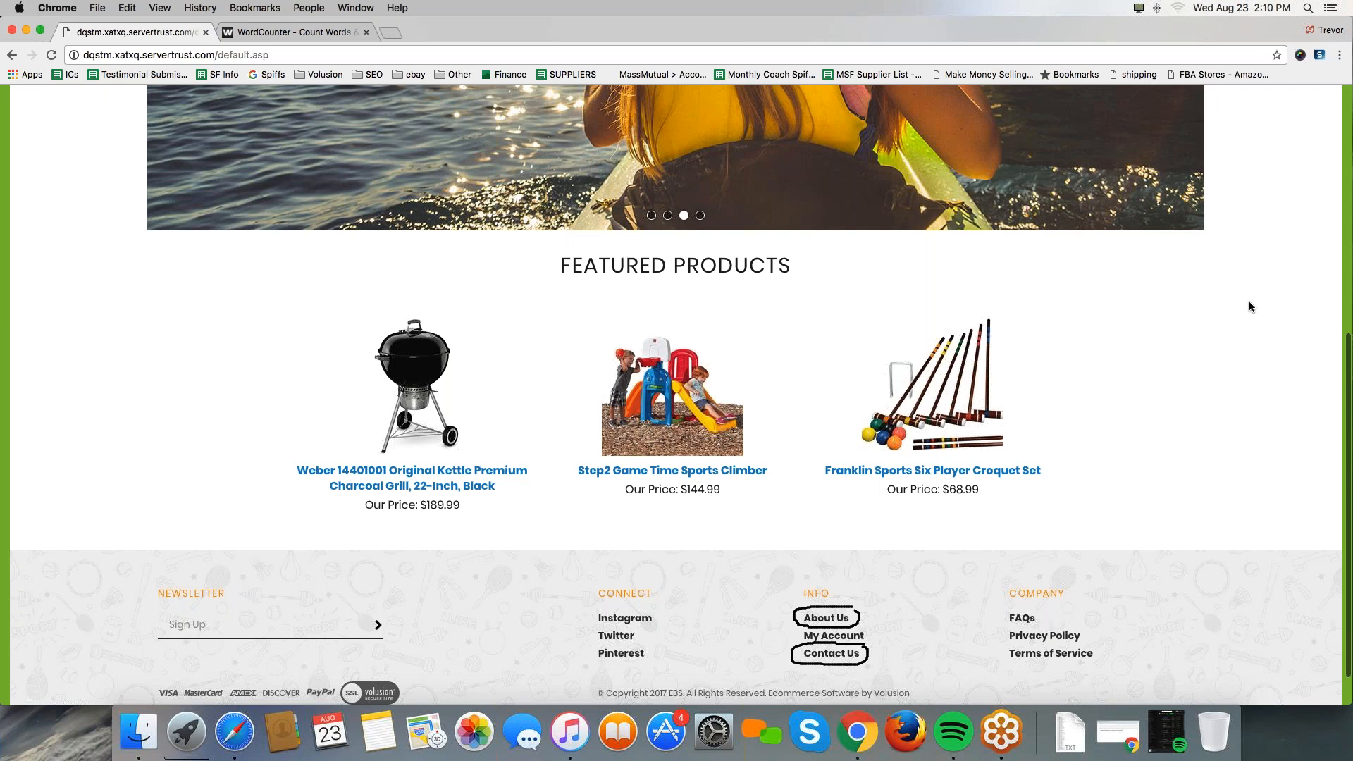
left_click(1337, 215)
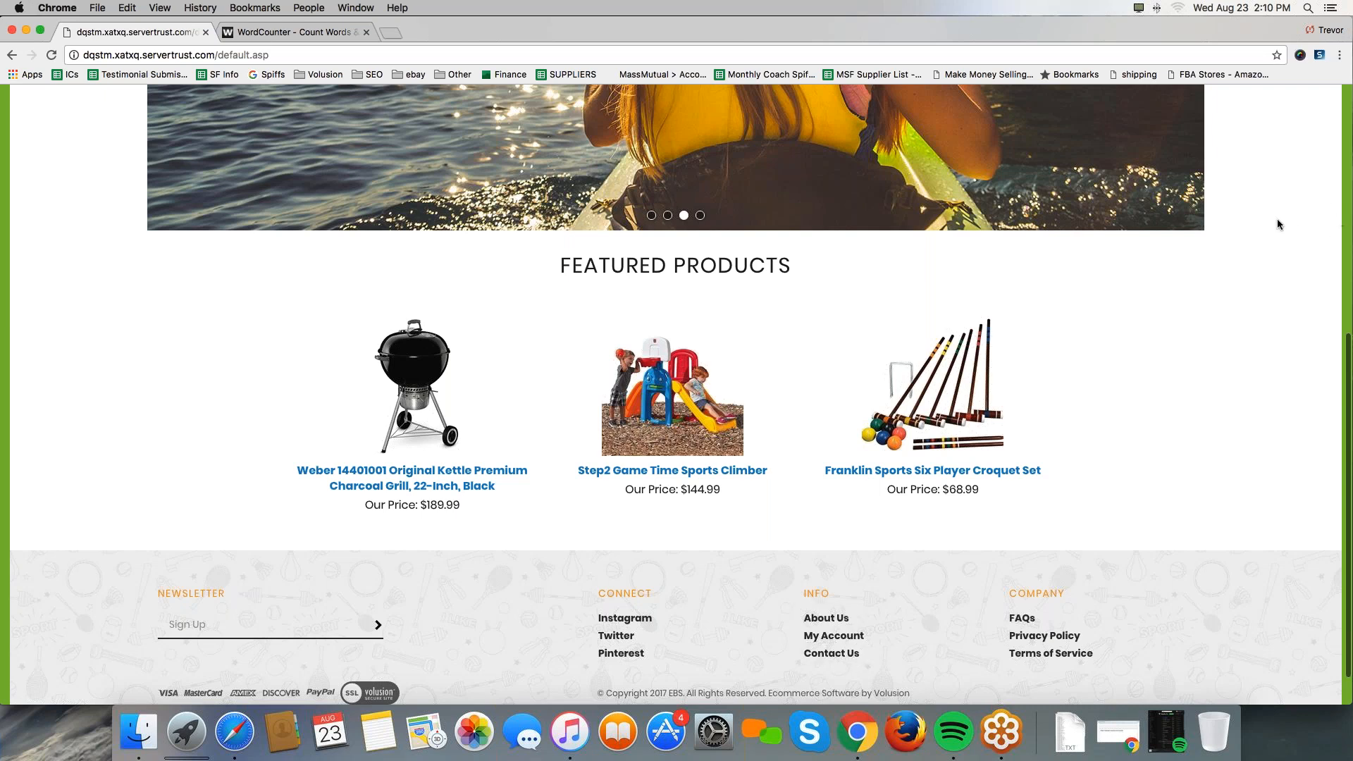
- Open the storefront's About Us page and examine its aboutus.asp address and placeholder text
left_click(826, 619)
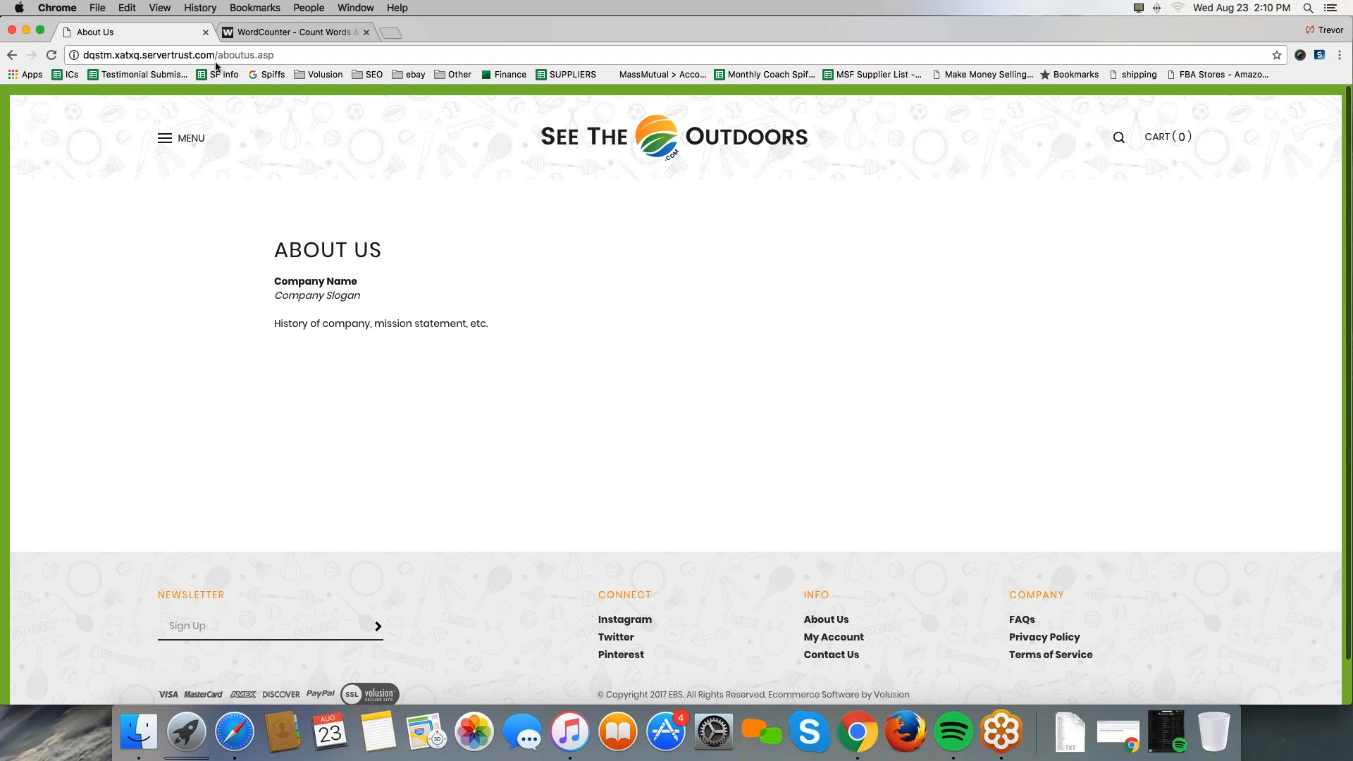
mouse_move(223, 63)
left_mouse_down()
mouse_move(277, 63)
mouse_move(73, 64)
left_mouse_up()
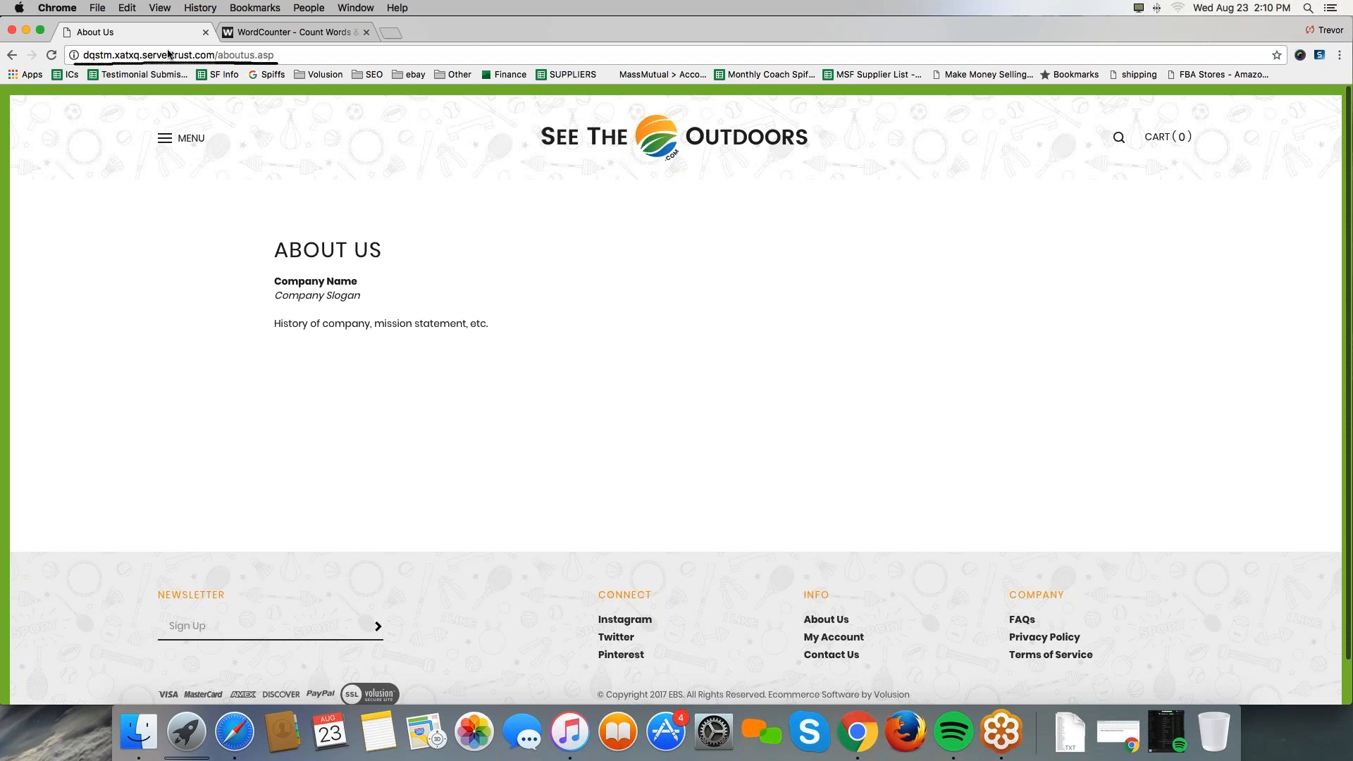
mouse_move(287, 46)
left_mouse_down()
mouse_move(220, 44)
mouse_move(214, 67)
mouse_move(280, 68)
mouse_move(286, 52)
left_mouse_up()
mouse_move(550, 206)
left_mouse_down()
mouse_move(221, 218)
mouse_move(595, 265)
mouse_move(549, 205)
left_mouse_up()
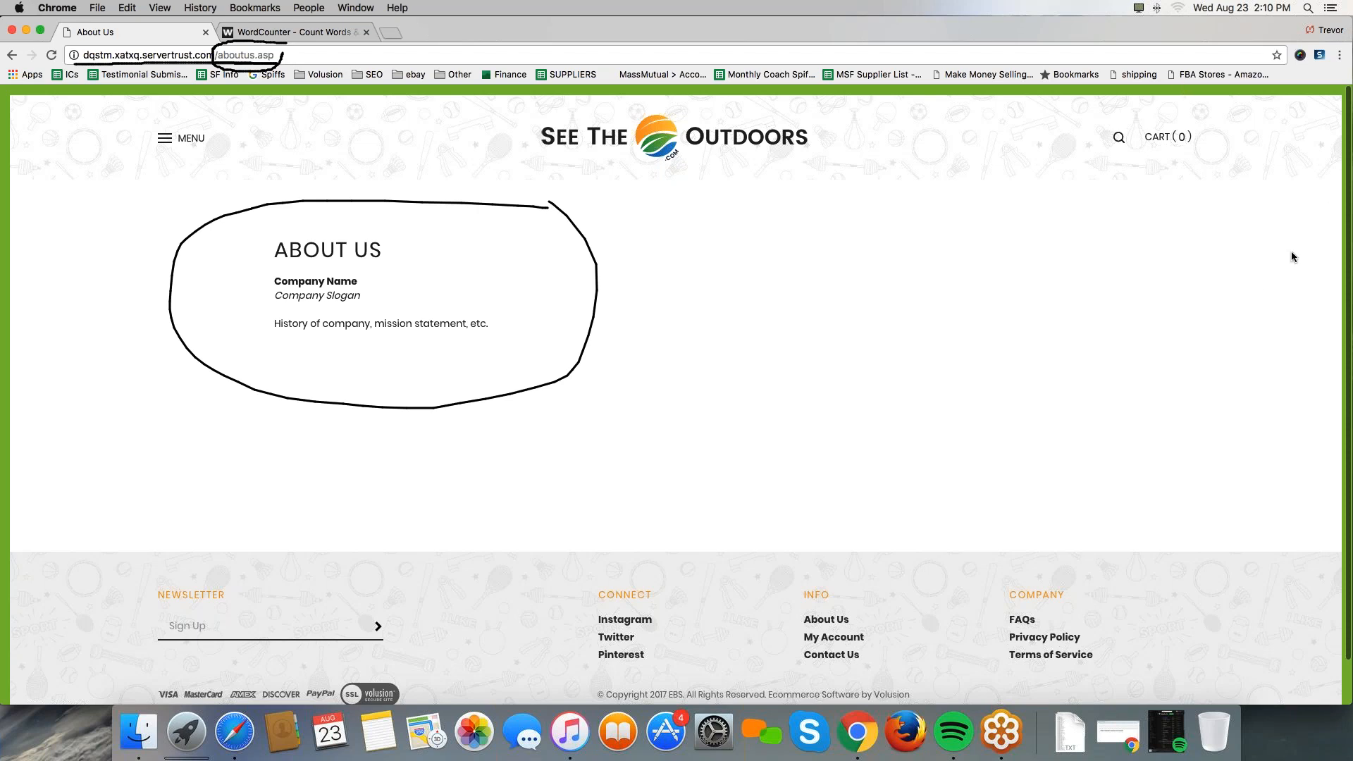
left_click(1338, 205)
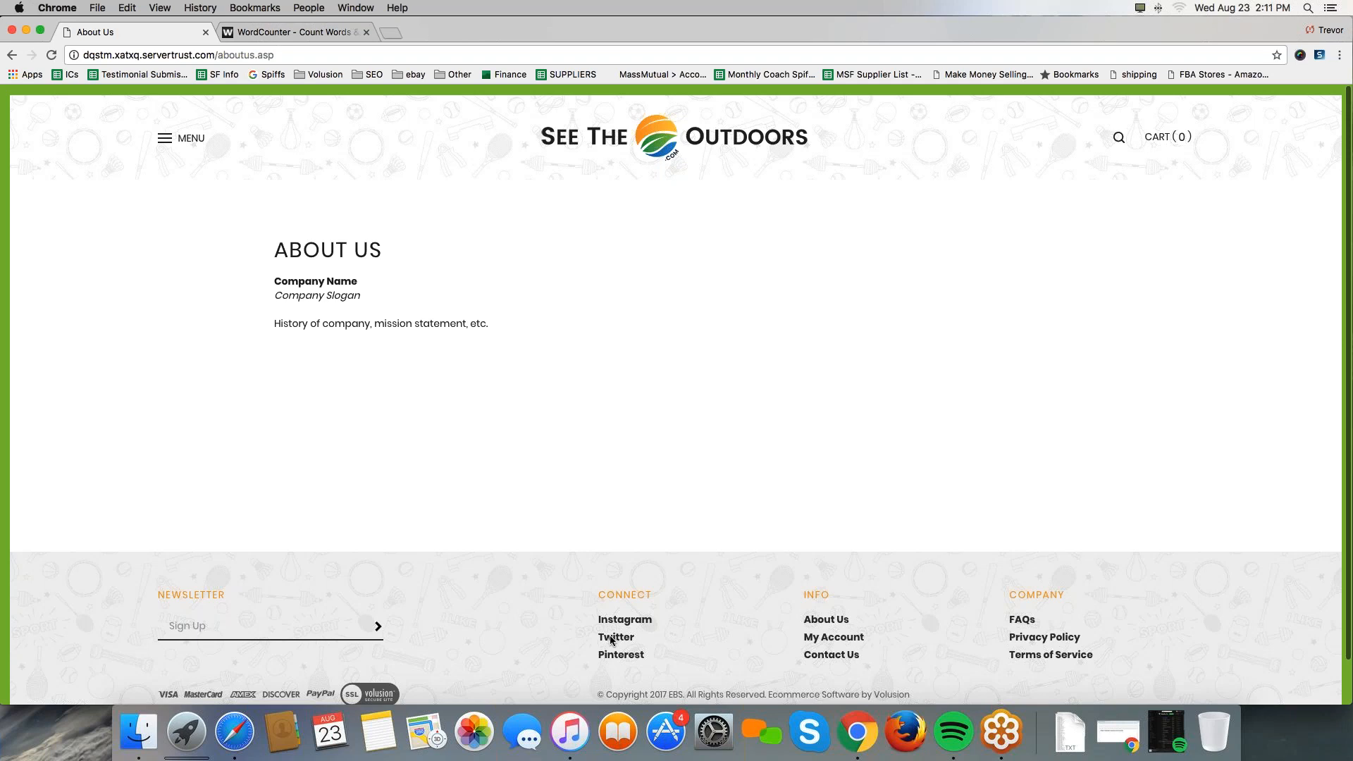
- Log in through My Account on the storefront and open the store's admin dashboard
left_click(826, 638)
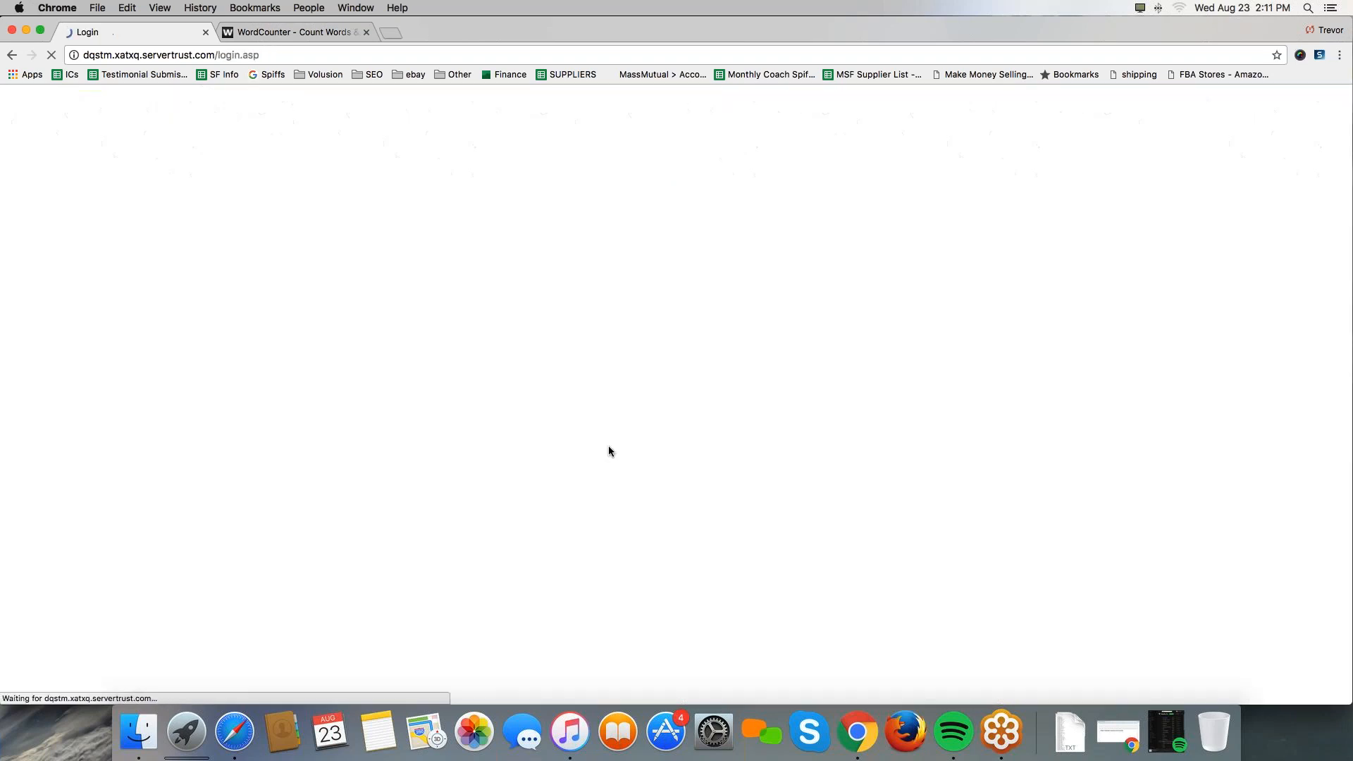
left_click(310, 483)
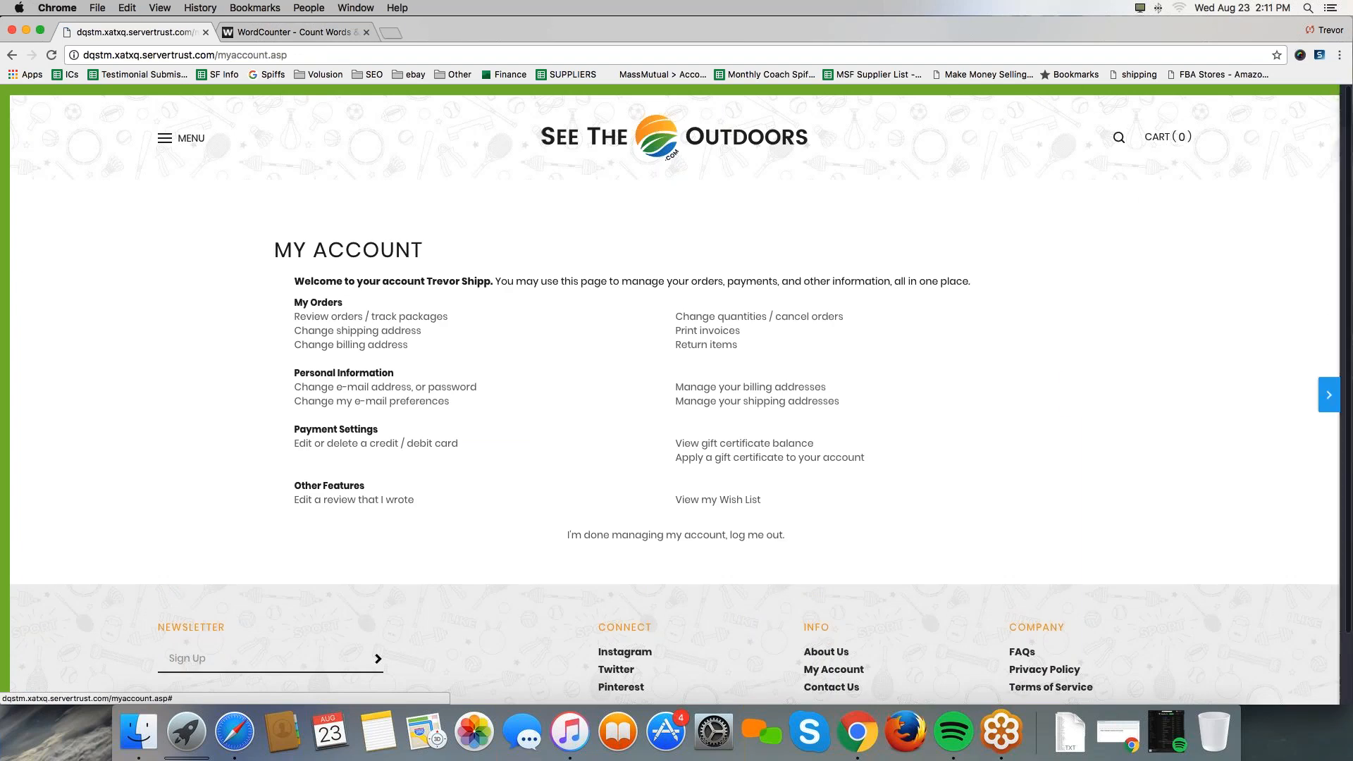
left_click(1342, 394)
left_click(1104, 105)
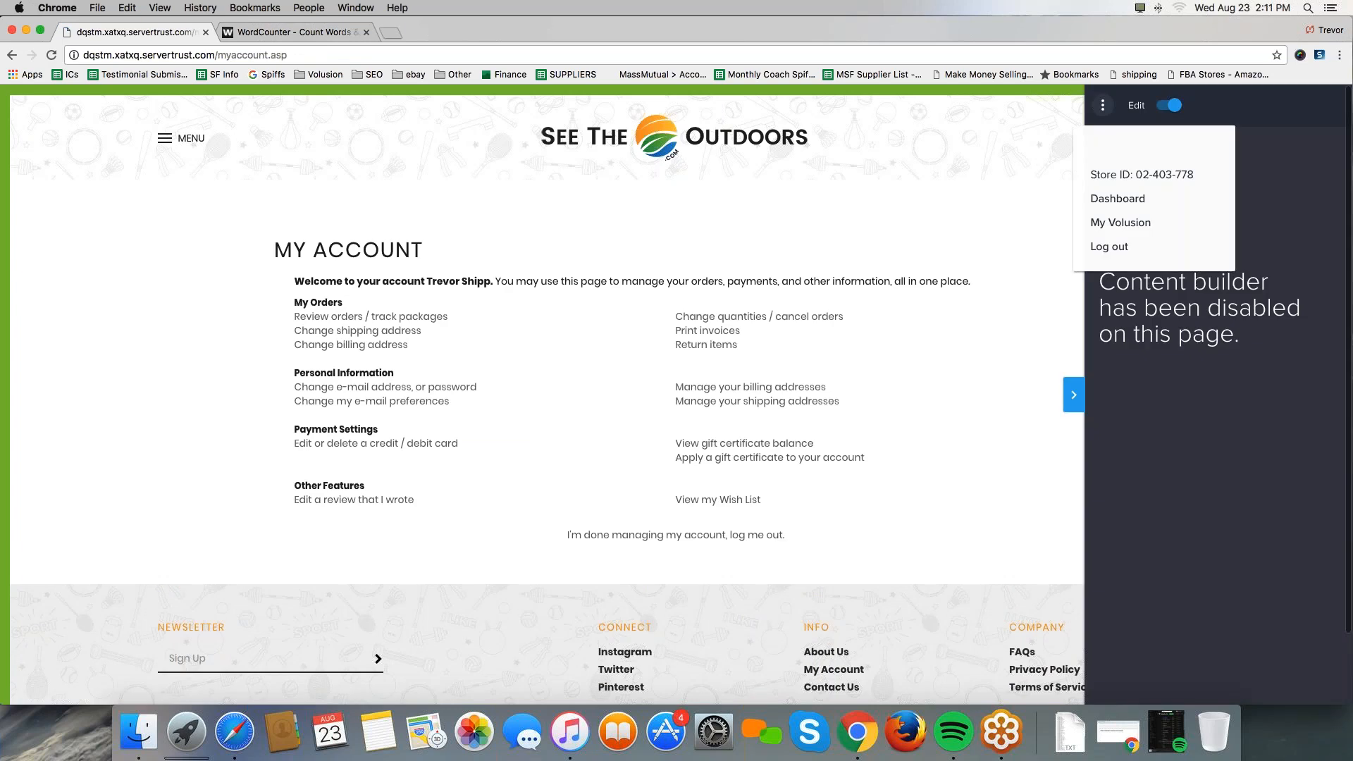
left_click(1107, 201)
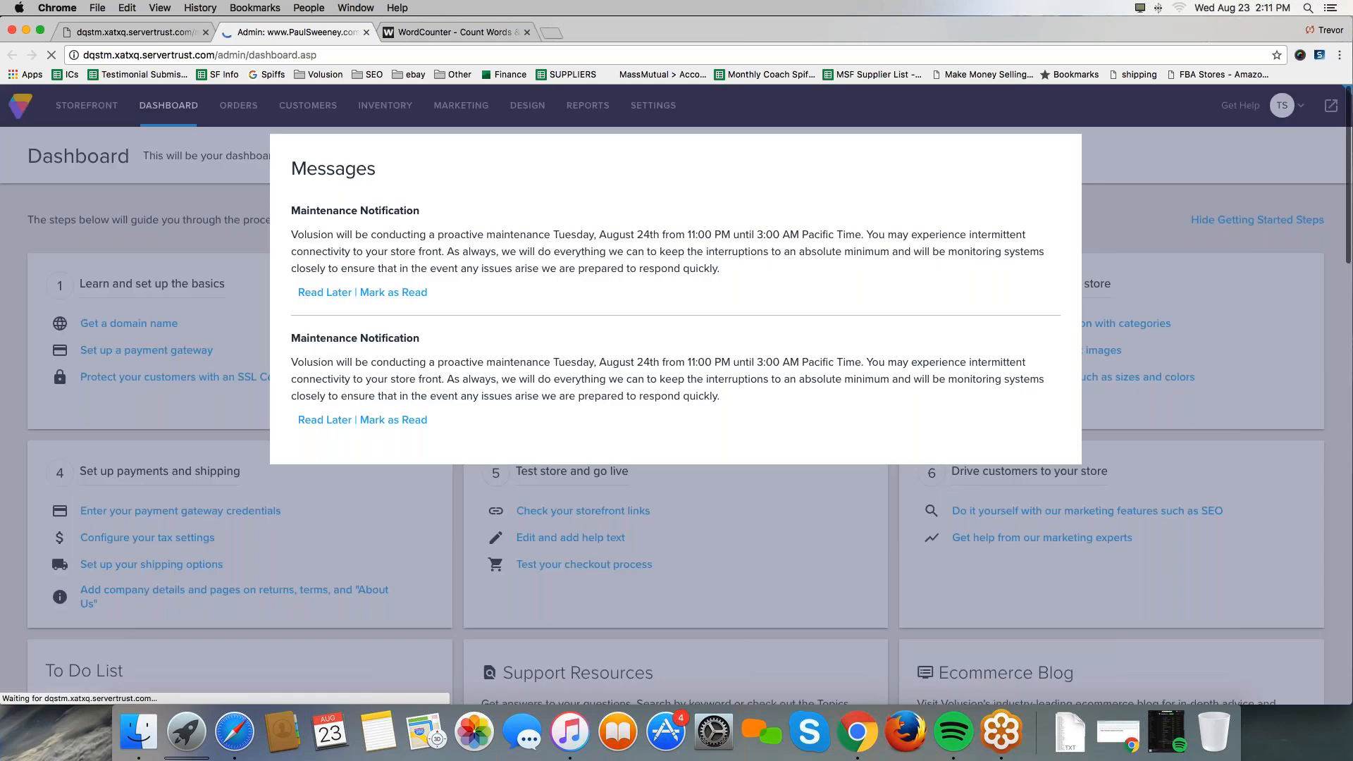
- Mark both maintenance notifications as read and open the Site Content articles in the design settings
left_click(401, 294)
left_click(402, 293)
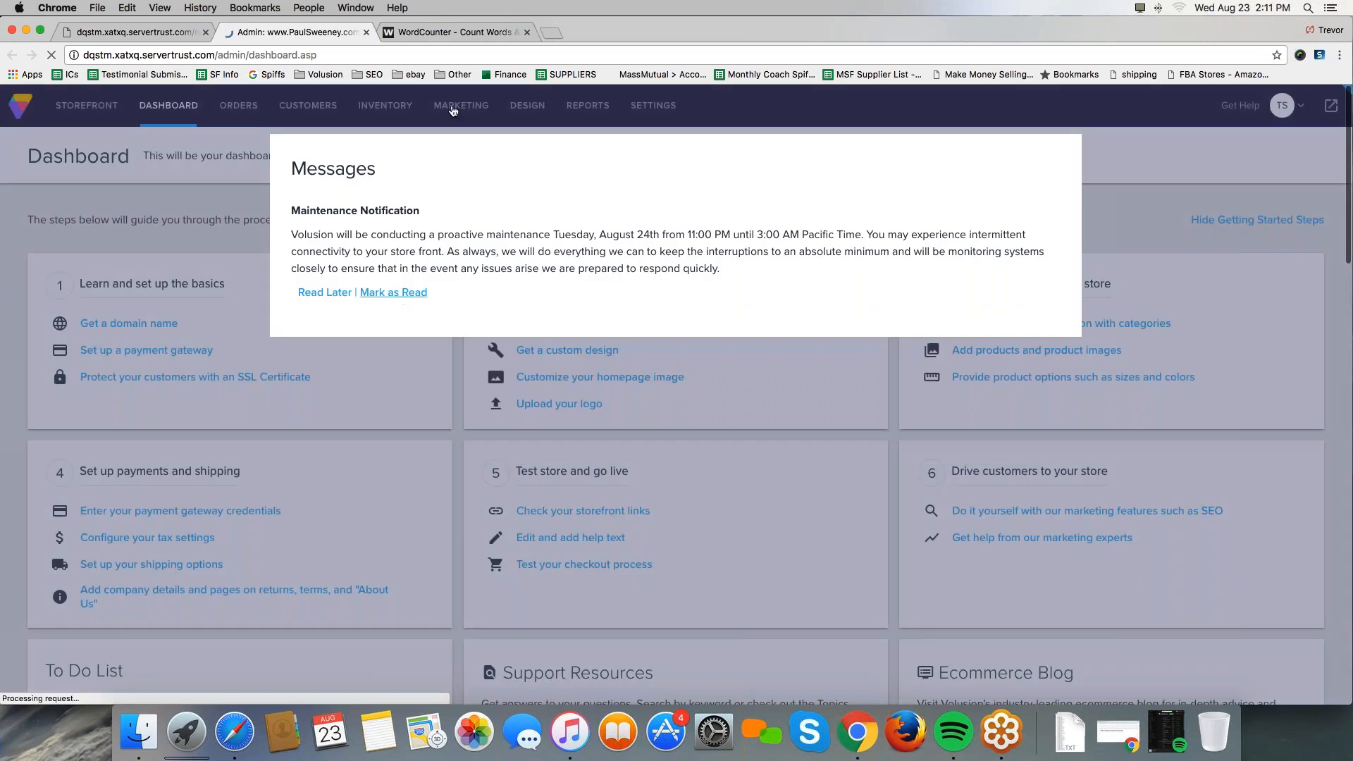
mouse_move(527, 106)
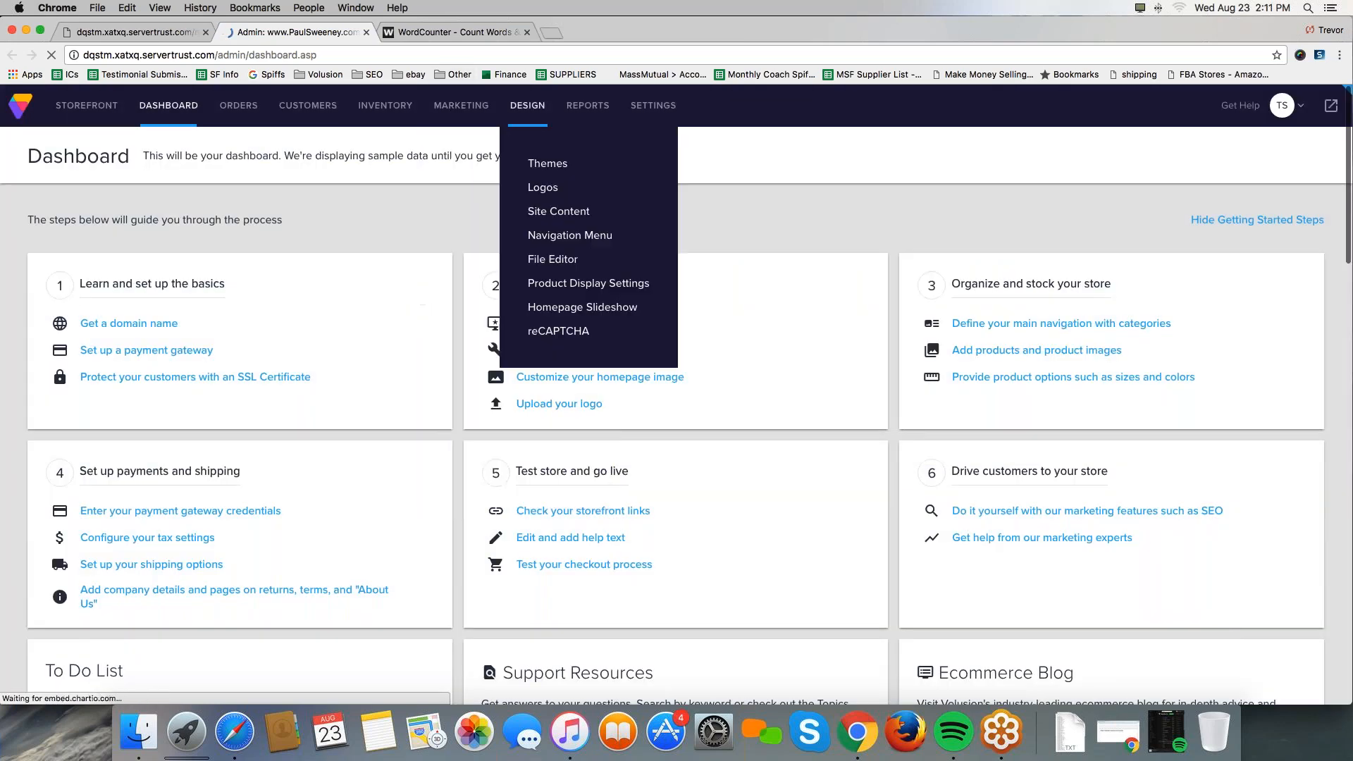
left_click(545, 212)
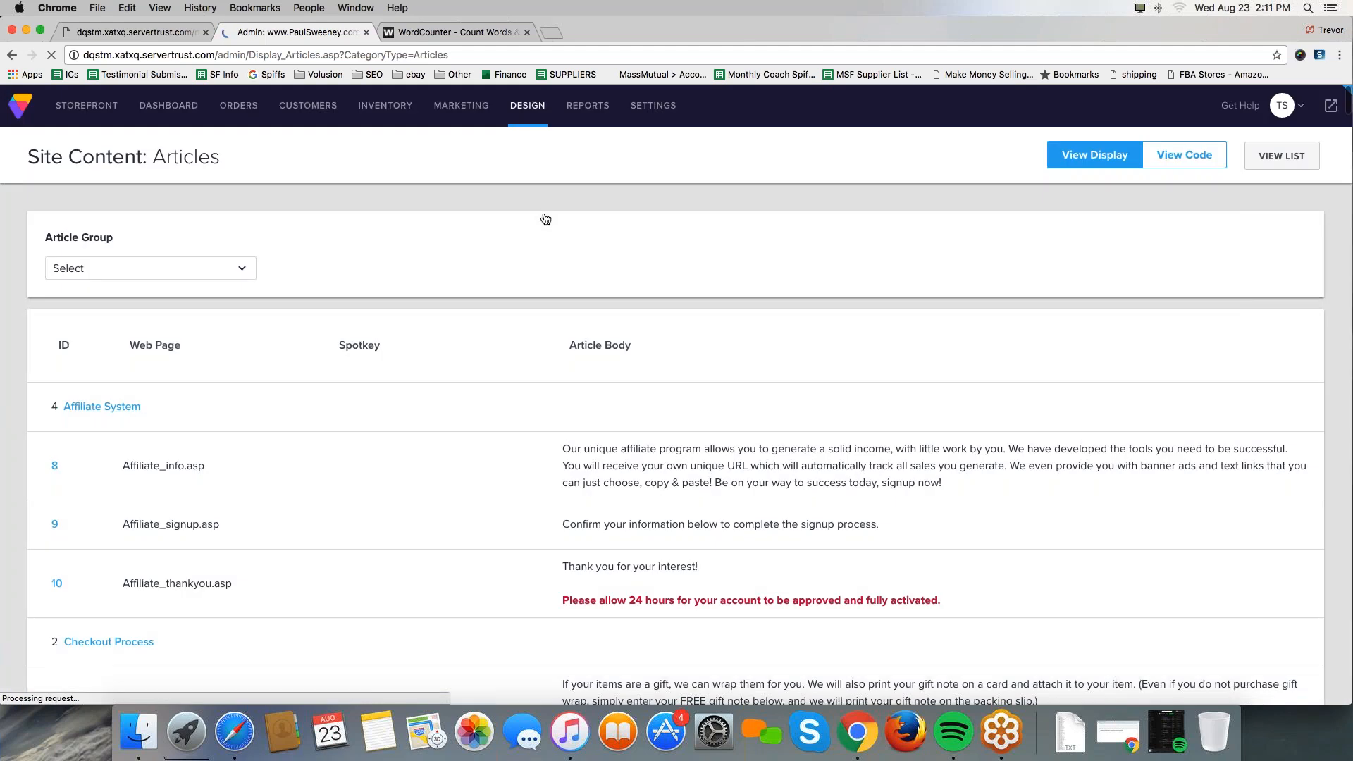
- Look through the article list's web page names, from the Checkout Process group to AboutUs.asp under Company Information
scroll(303, 268, "down", 5)
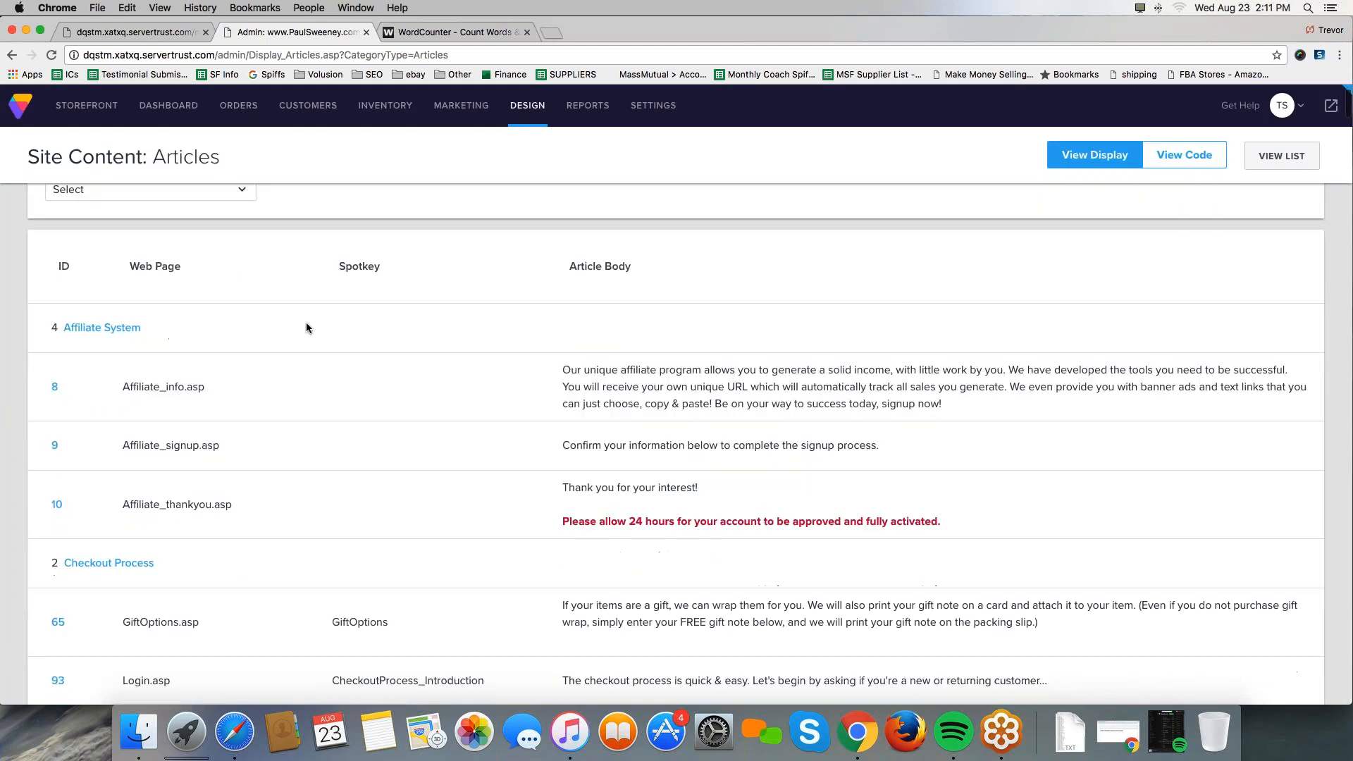
scroll(312, 315, "down", 5)
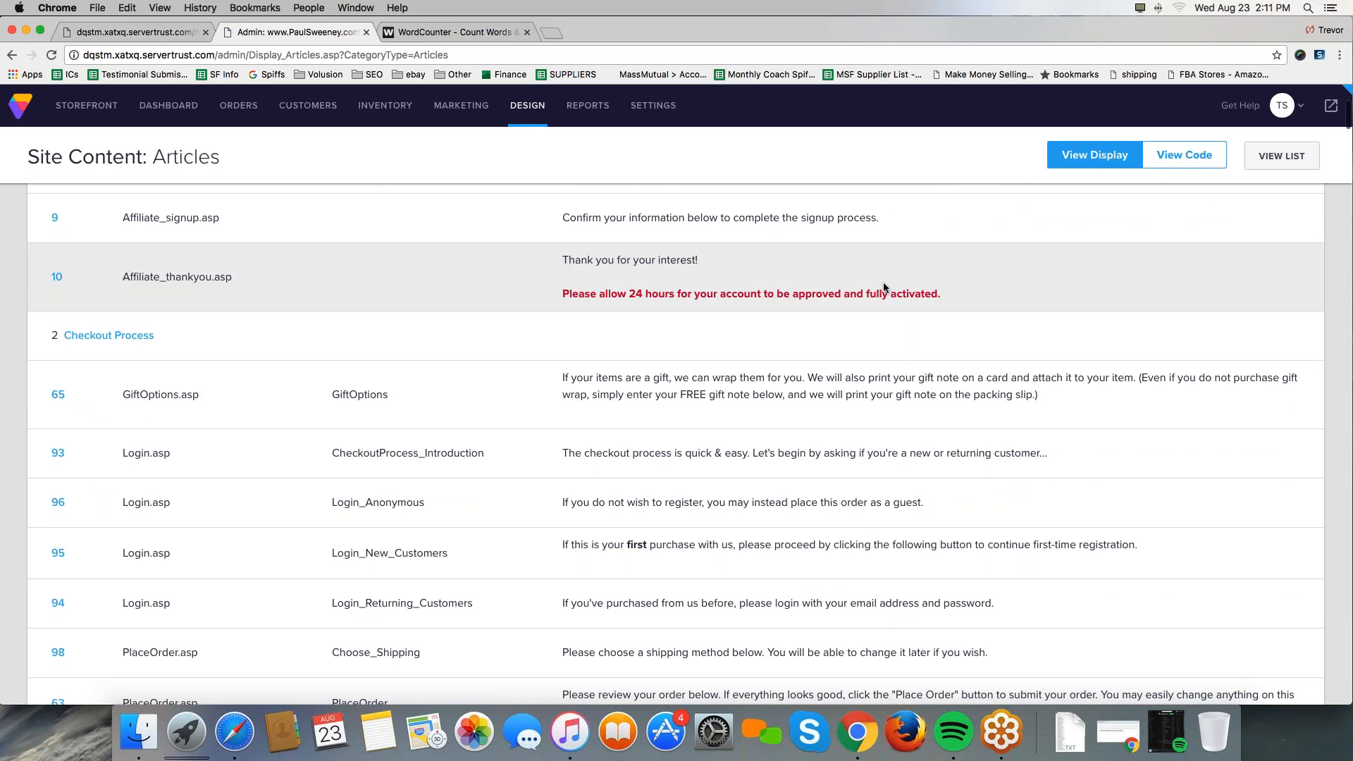
scroll(247, 334, "down", 2)
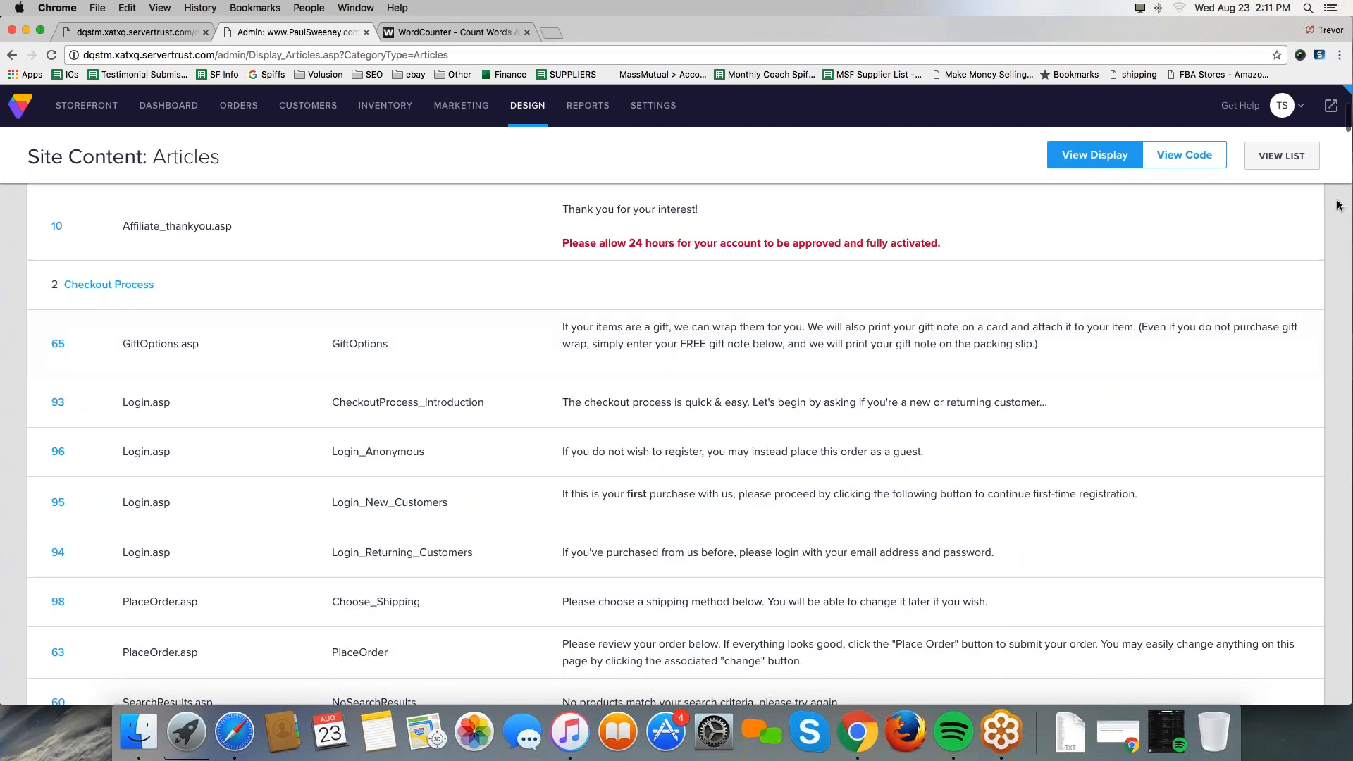
mouse_move(221, 325)
left_mouse_down()
mouse_move(112, 354)
mouse_move(214, 357)
mouse_move(109, 412)
mouse_move(195, 399)
mouse_move(119, 460)
mouse_move(179, 459)
mouse_move(108, 513)
mouse_move(200, 515)
left_mouse_up()
mouse_move(173, 582)
left_mouse_down()
mouse_move(131, 585)
mouse_move(206, 586)
left_mouse_up()
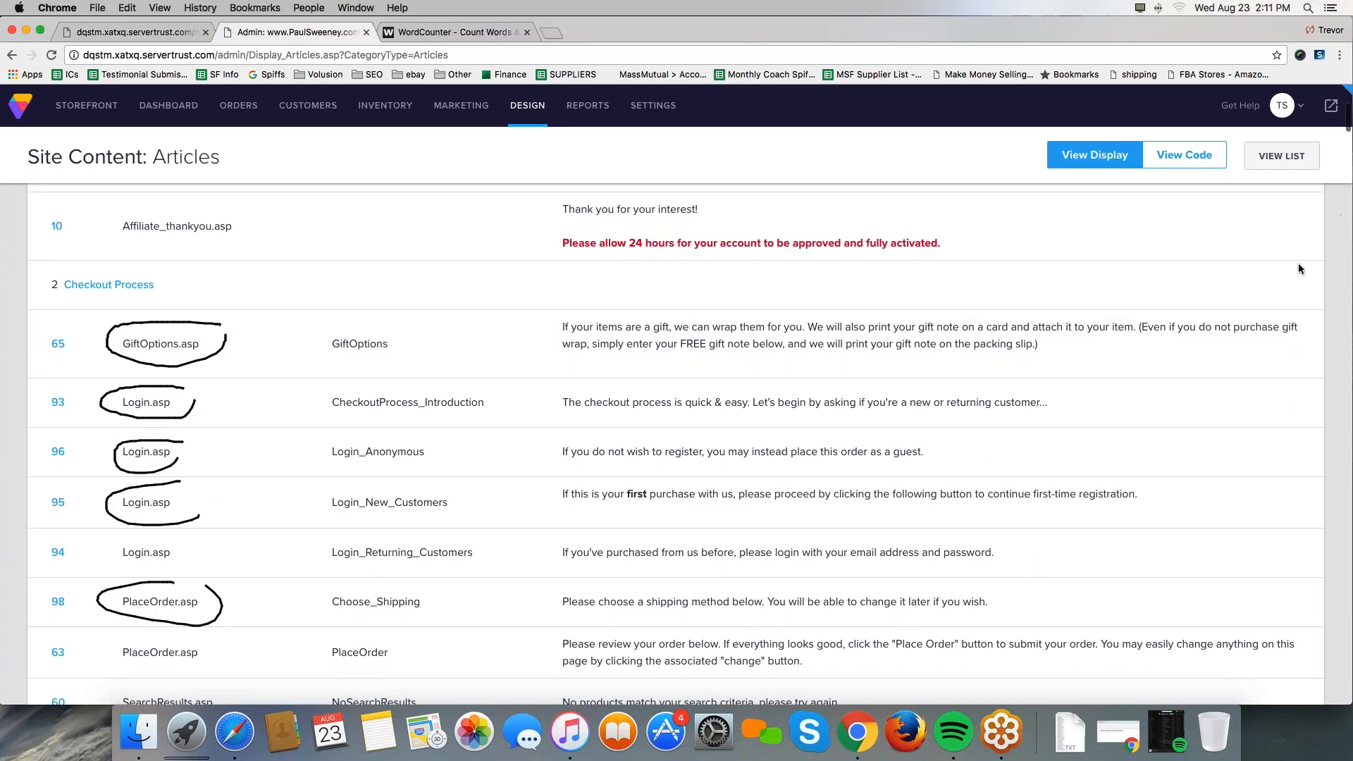
left_click(1221, 273)
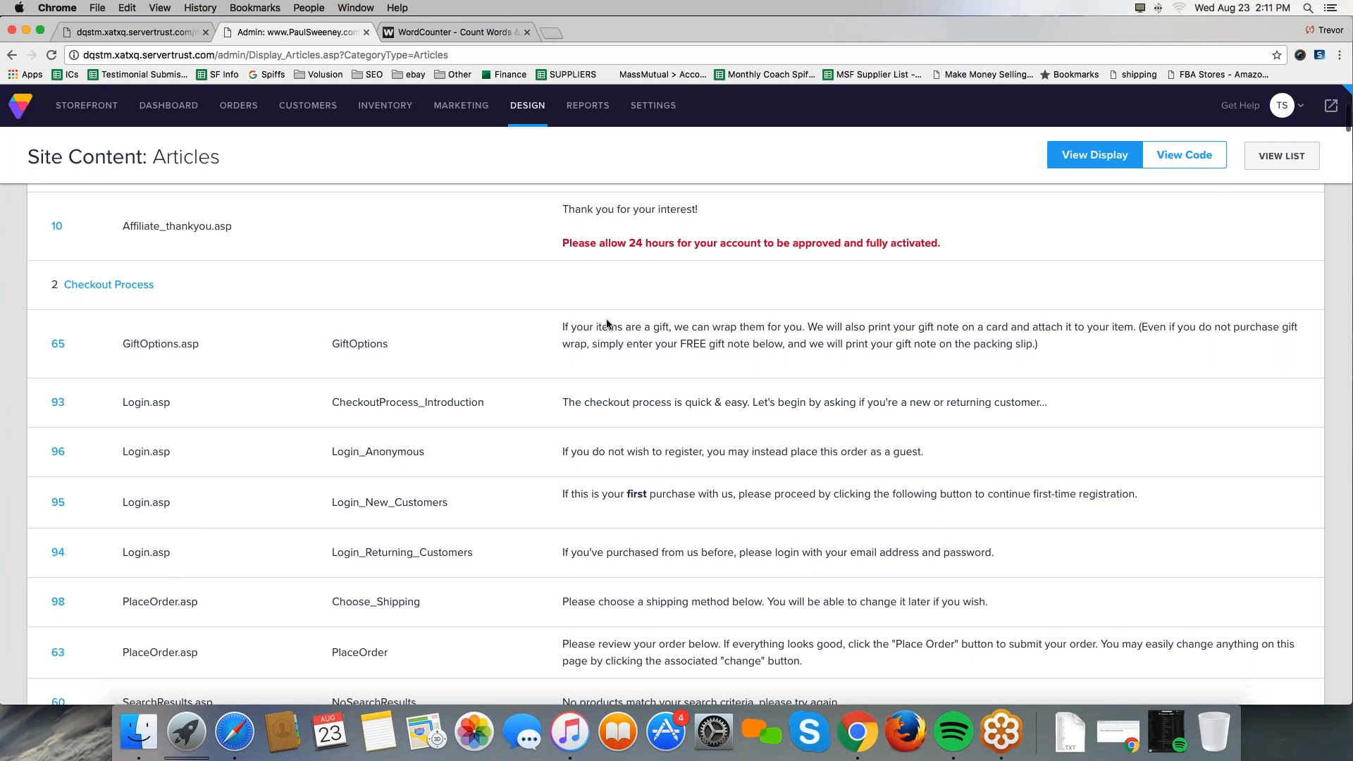
scroll(458, 395, "down", 5)
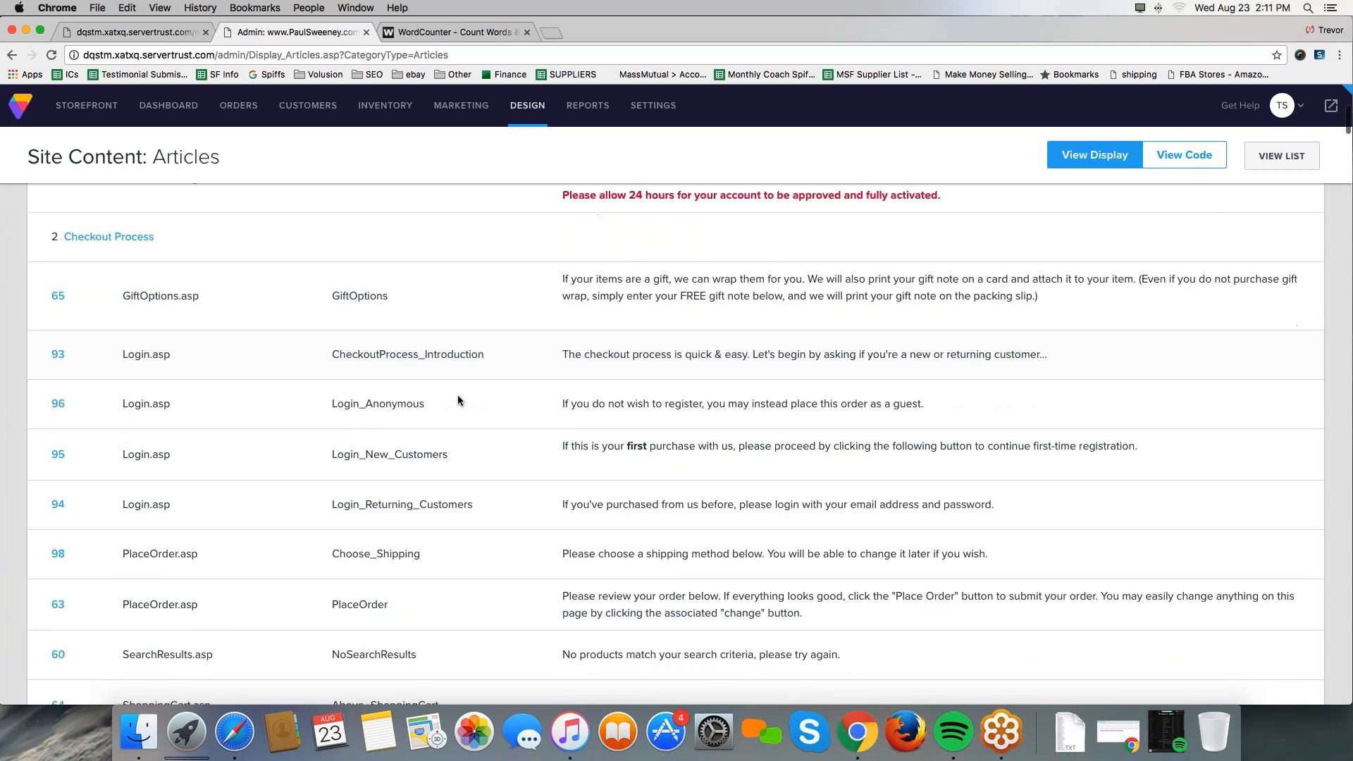
scroll(268, 444, "down", 3)
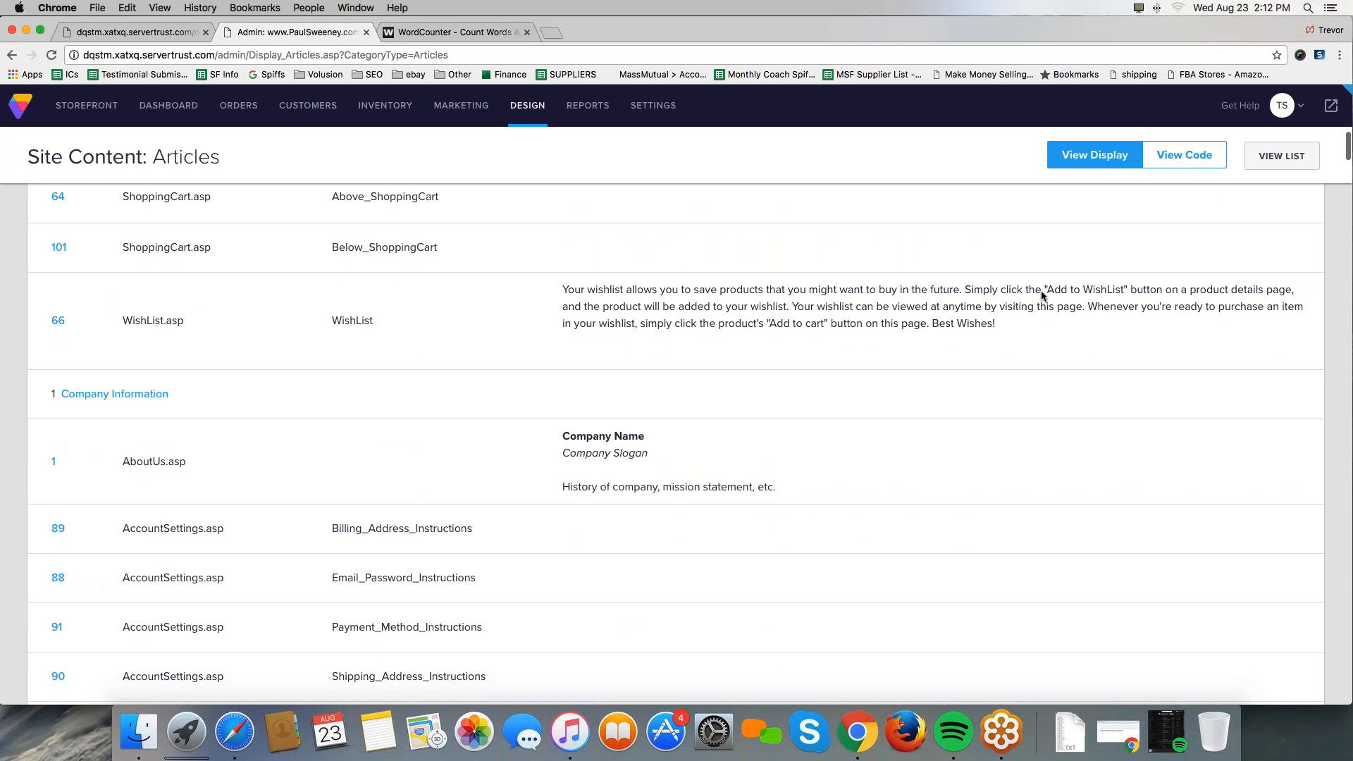
left_click_drag(133, 447, 107, 485)
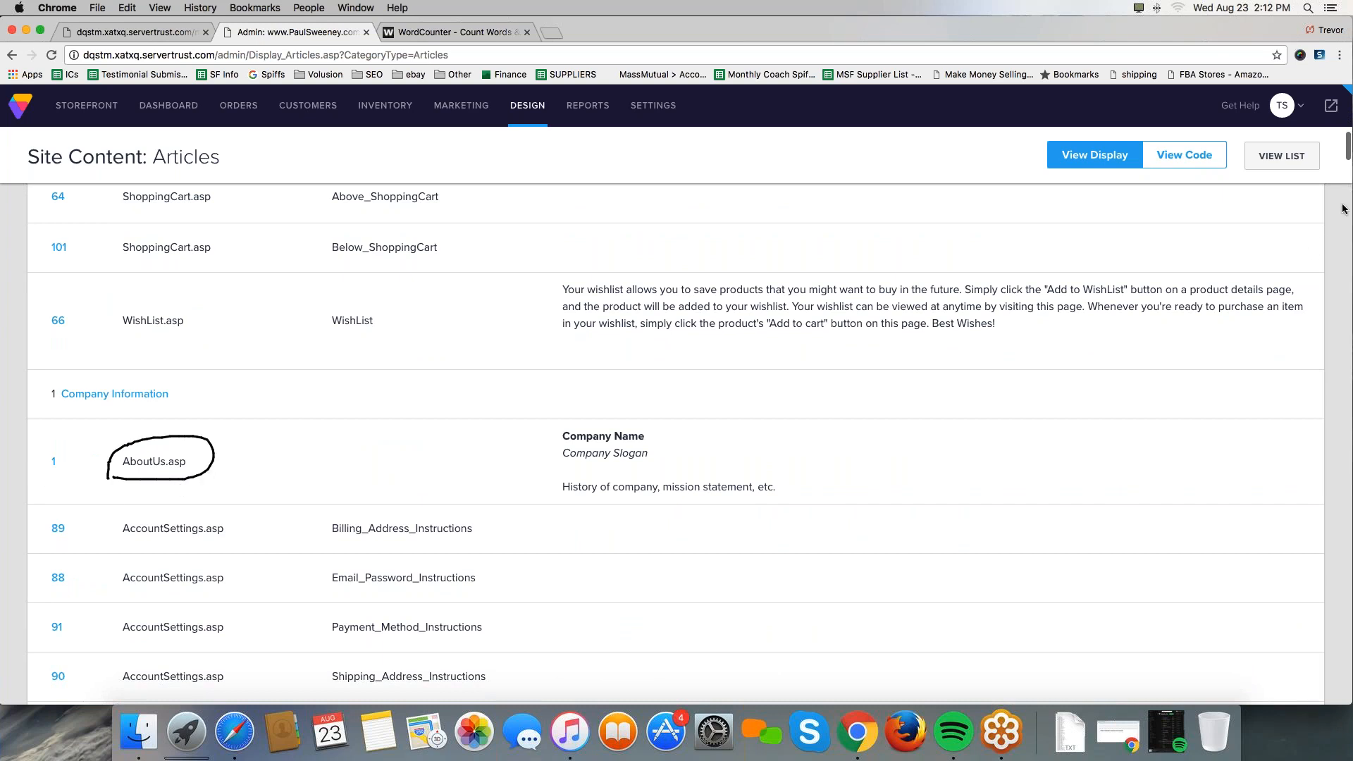
left_click(1265, 299)
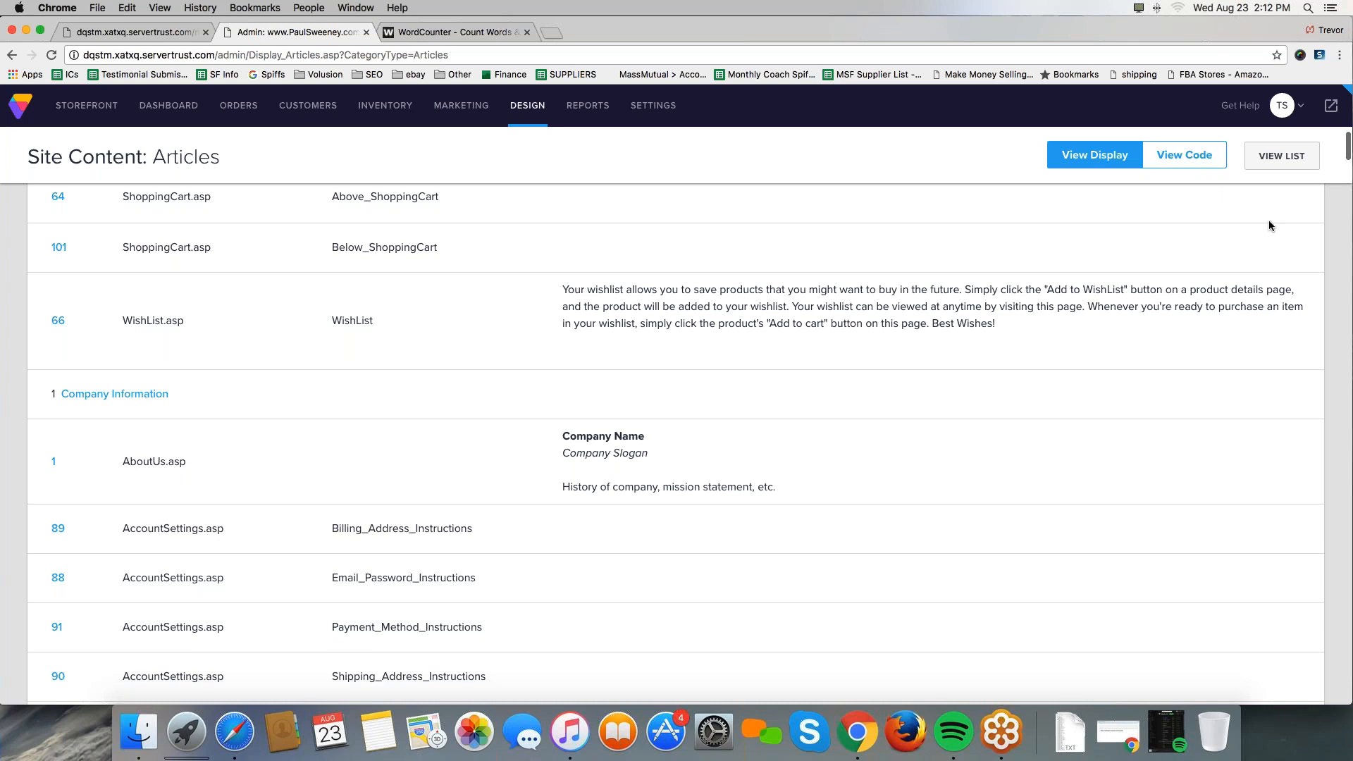
- Open the AboutUs.asp article and replace its body placeholder with "This is some information about our About Us page. Etc..."
left_click(54, 466)
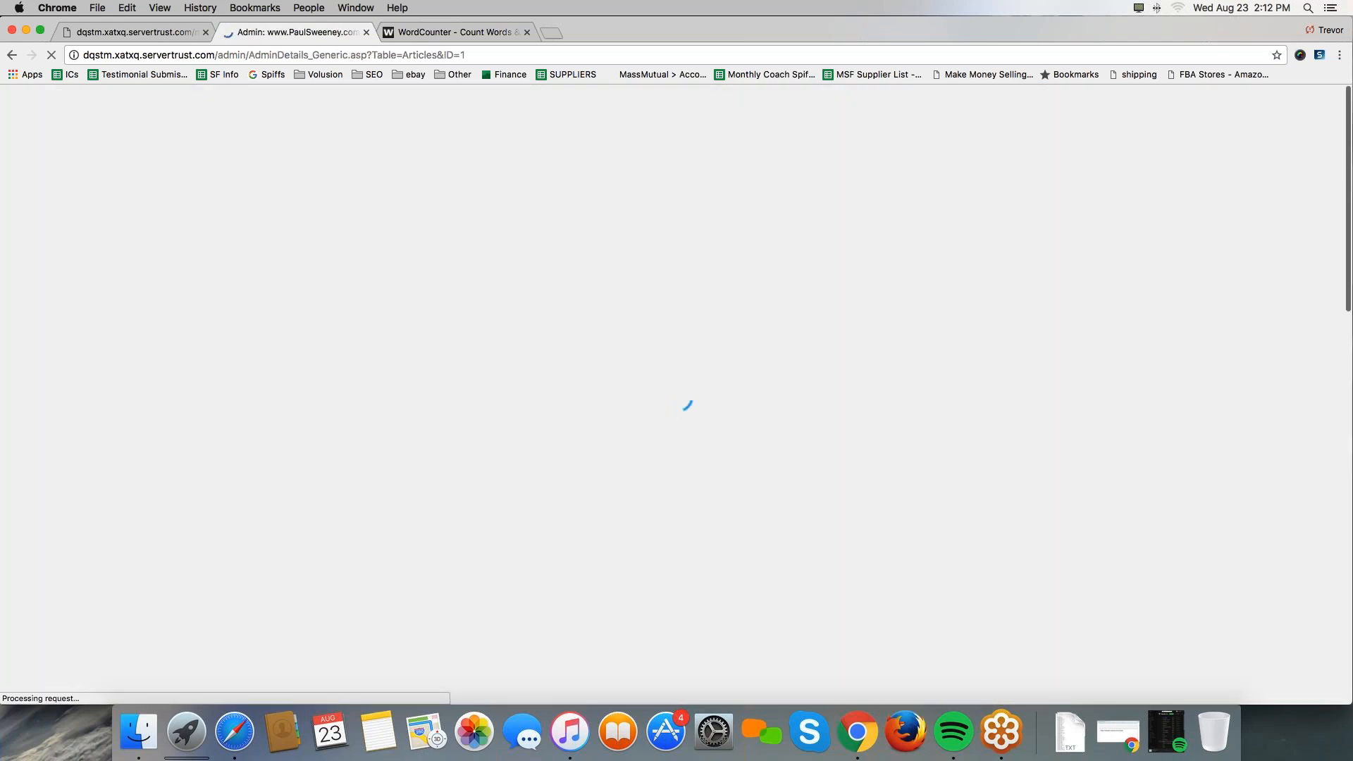
scroll(115, 463, "down", 3)
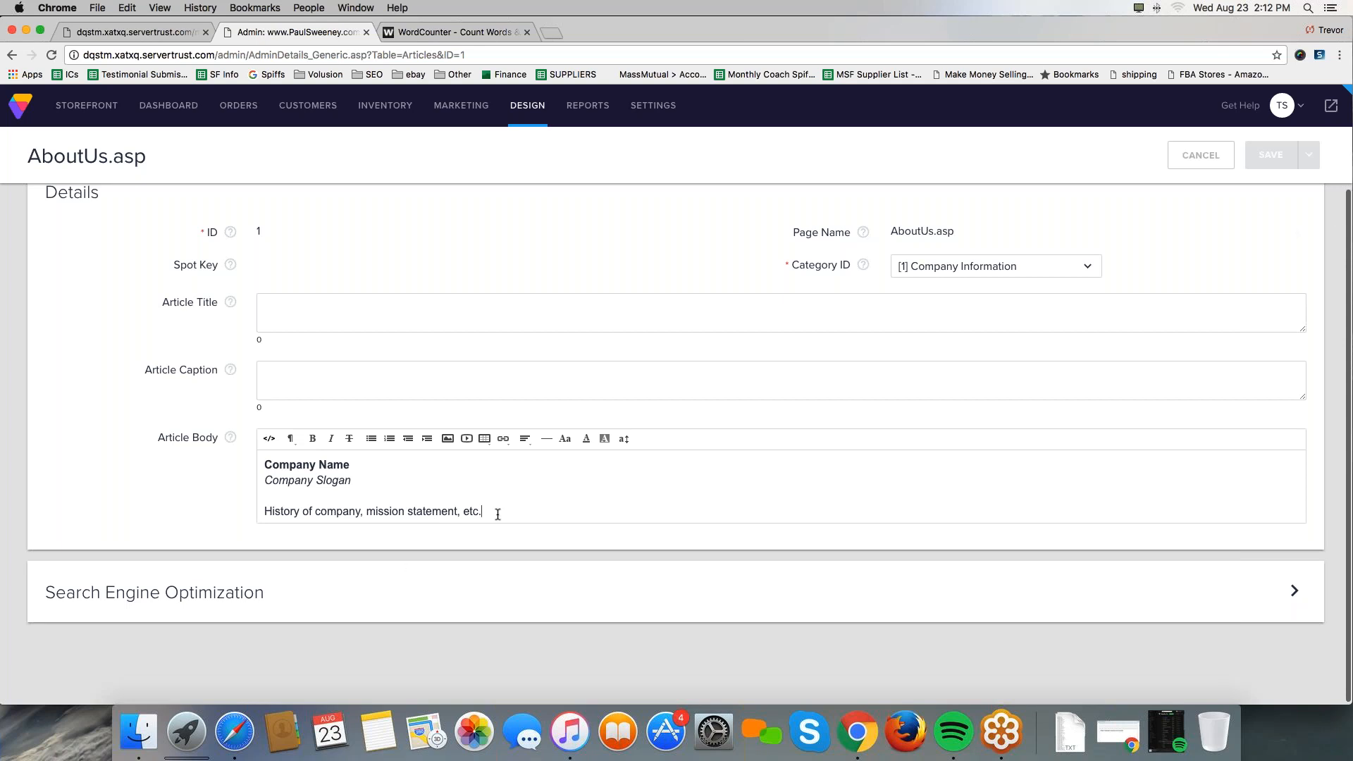
left_click_drag(497, 514, 264, 464)
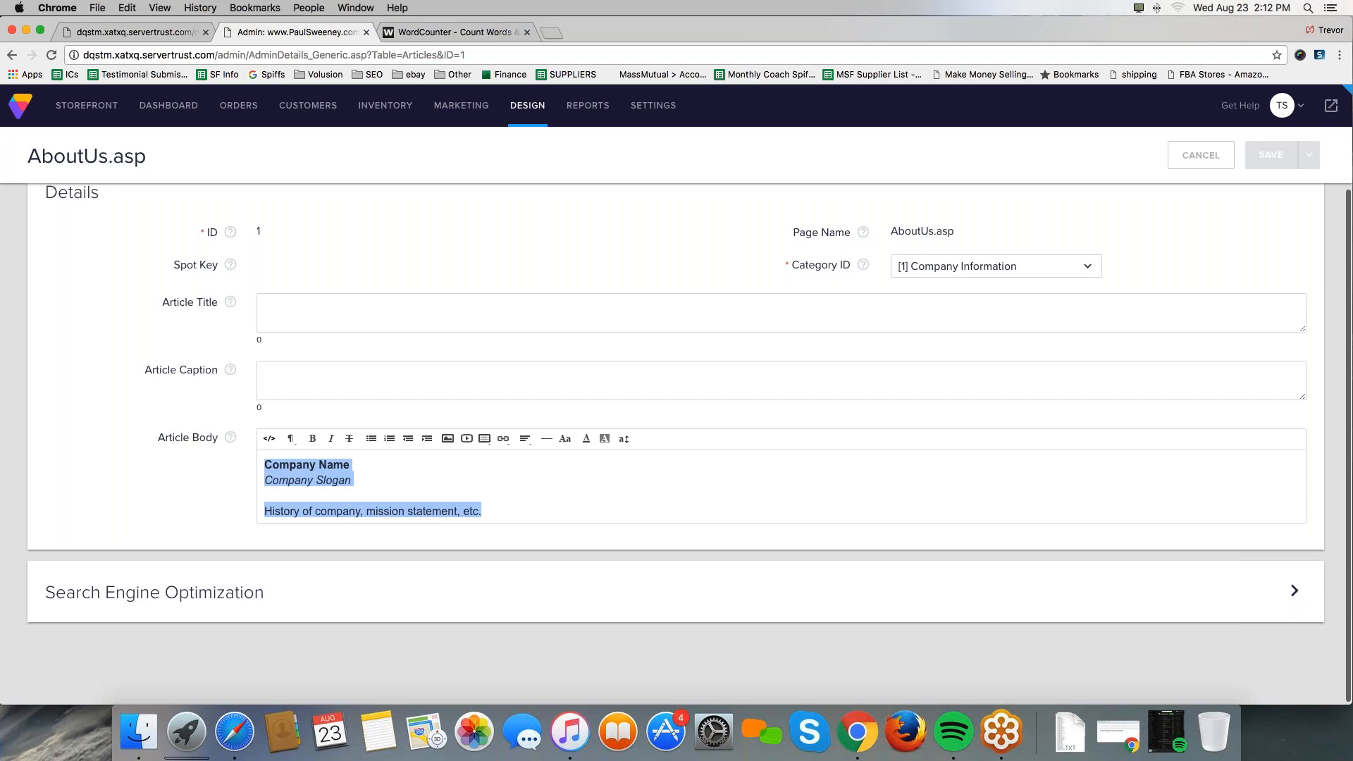
type("This is some information about our An")
key("BackSpace")
type("bout Us page. Etc...")
- Copy the About Us sentence and paste it six more times after itself in the article body
left_click_drag(573, 468, 274, 462)
left_click(558, 481)
triple_click(499, 467)
left_click(586, 471)
left_click_drag(573, 467, 268, 463)
left_click(593, 467)
key("super+v")
key("super+v")
key("super+v")
key("super+v")
key("super+v")
key("super+v")
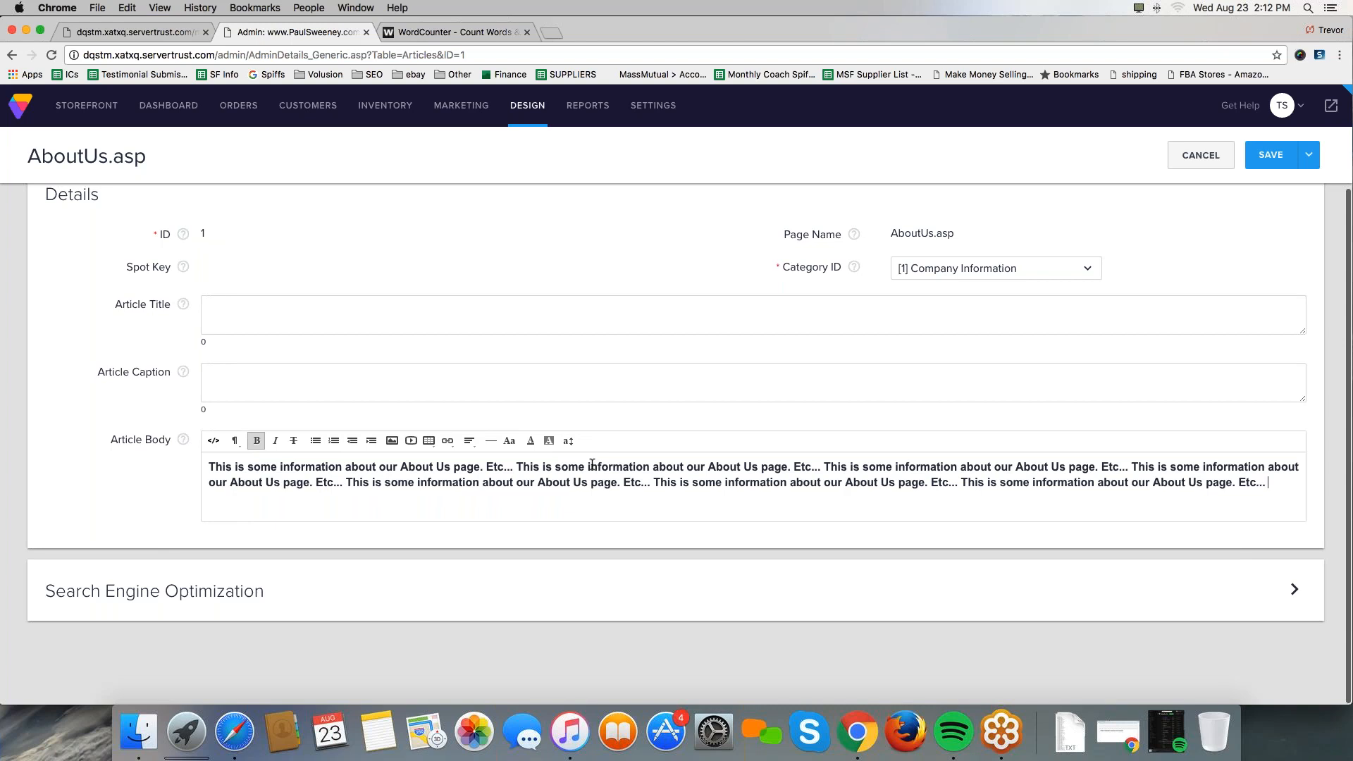
- Save the AboutUs.asp article and view the About Us page on the live storefront
scroll(460, 511, "up", 3)
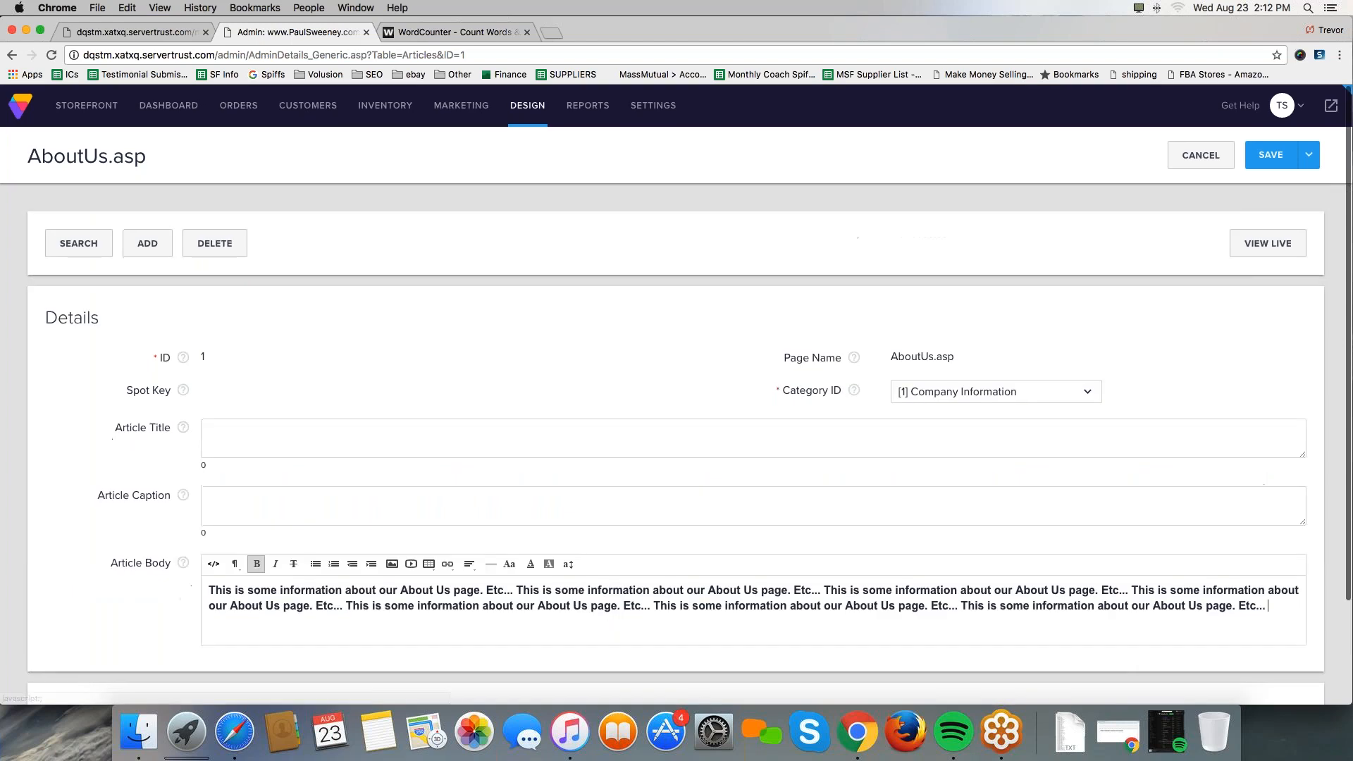
left_click(1264, 161)
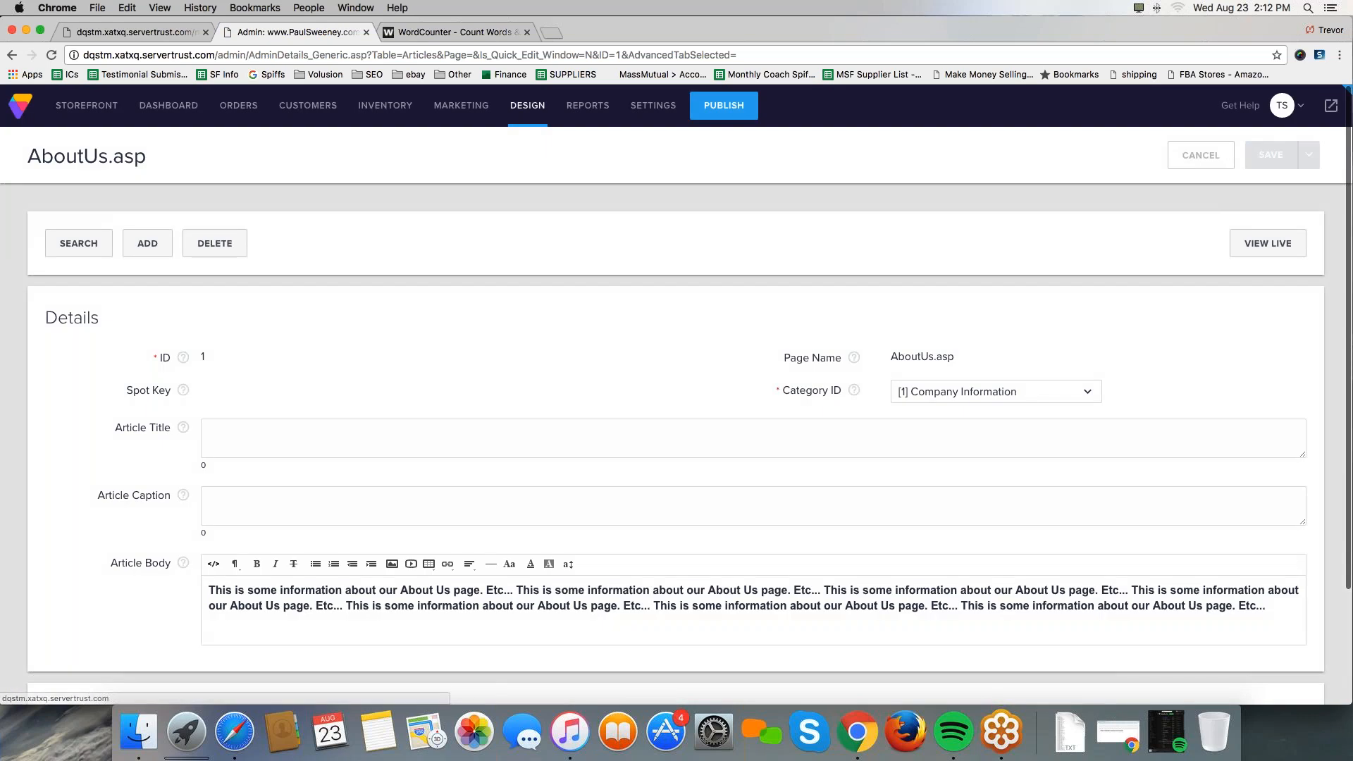
left_click(1329, 106)
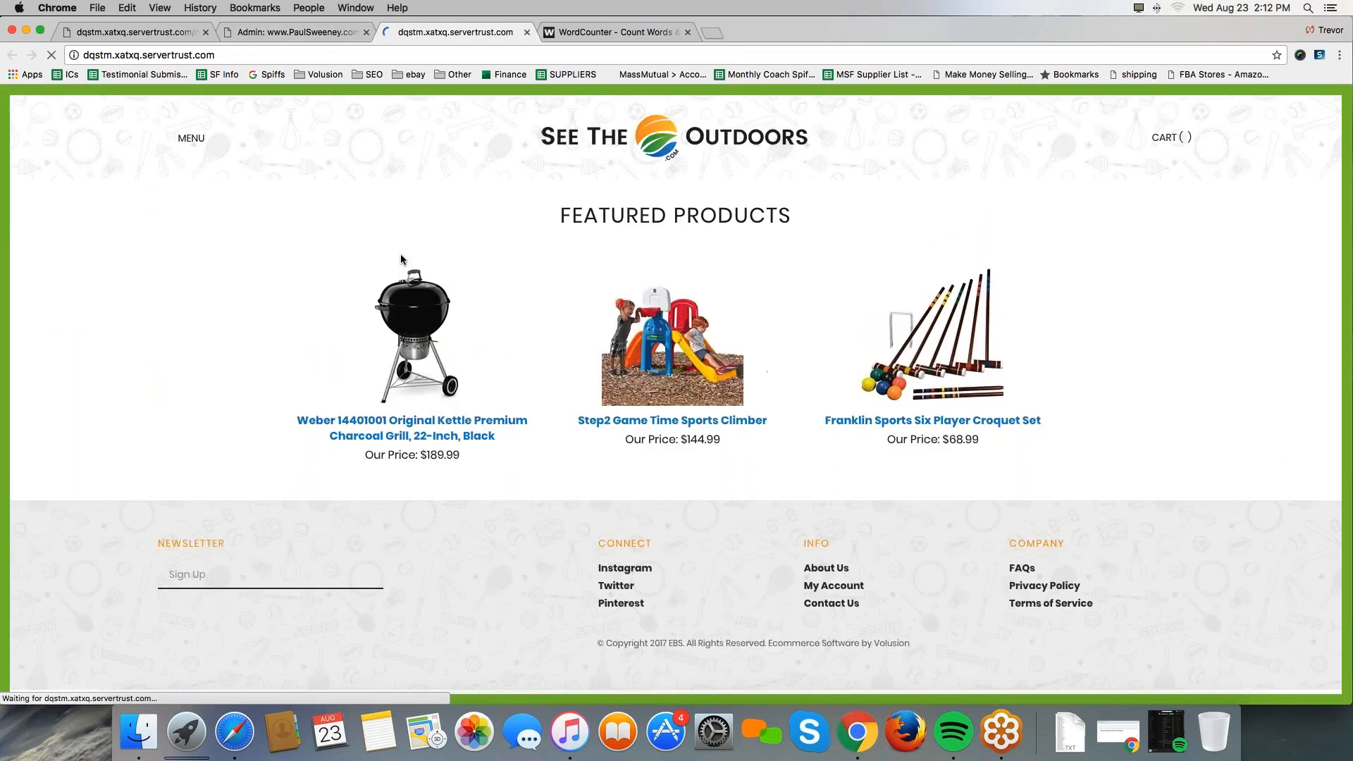
scroll(826, 572, "down", 6)
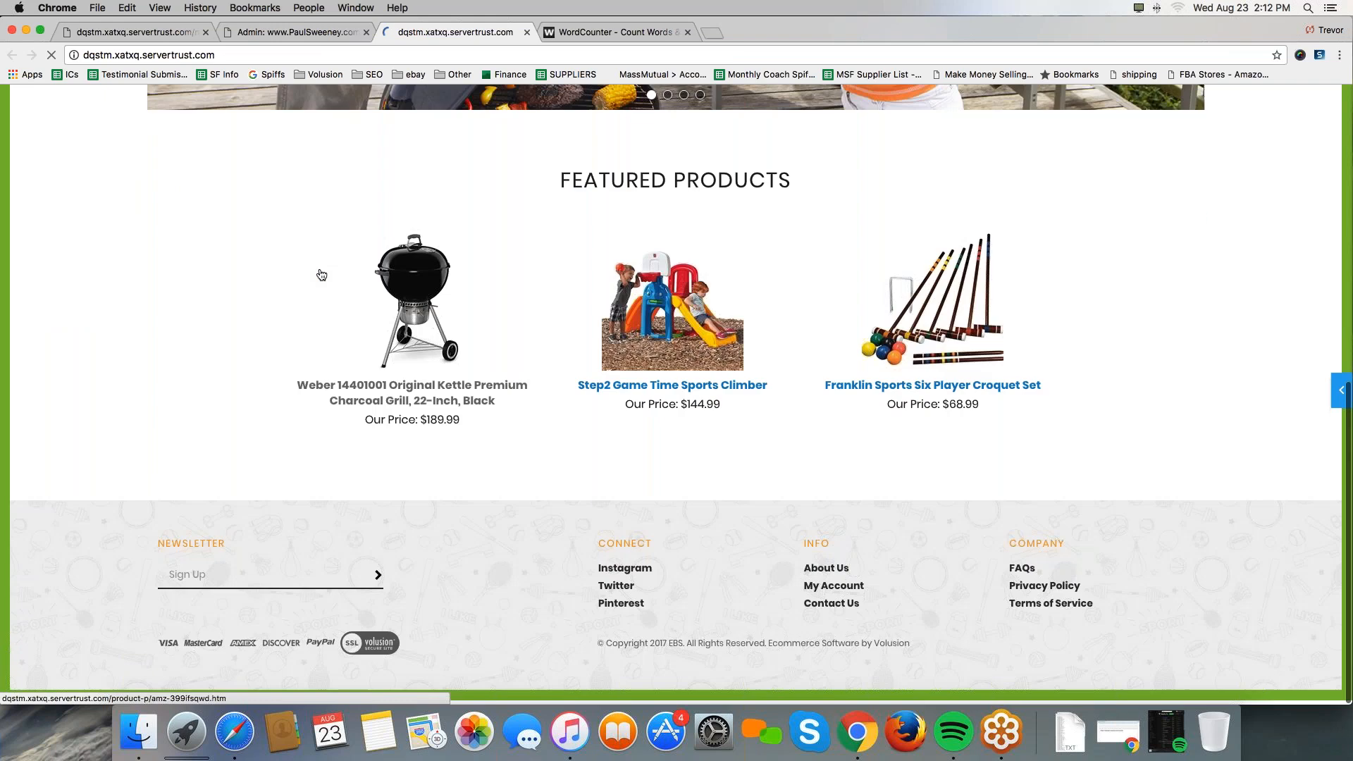
left_click(825, 573)
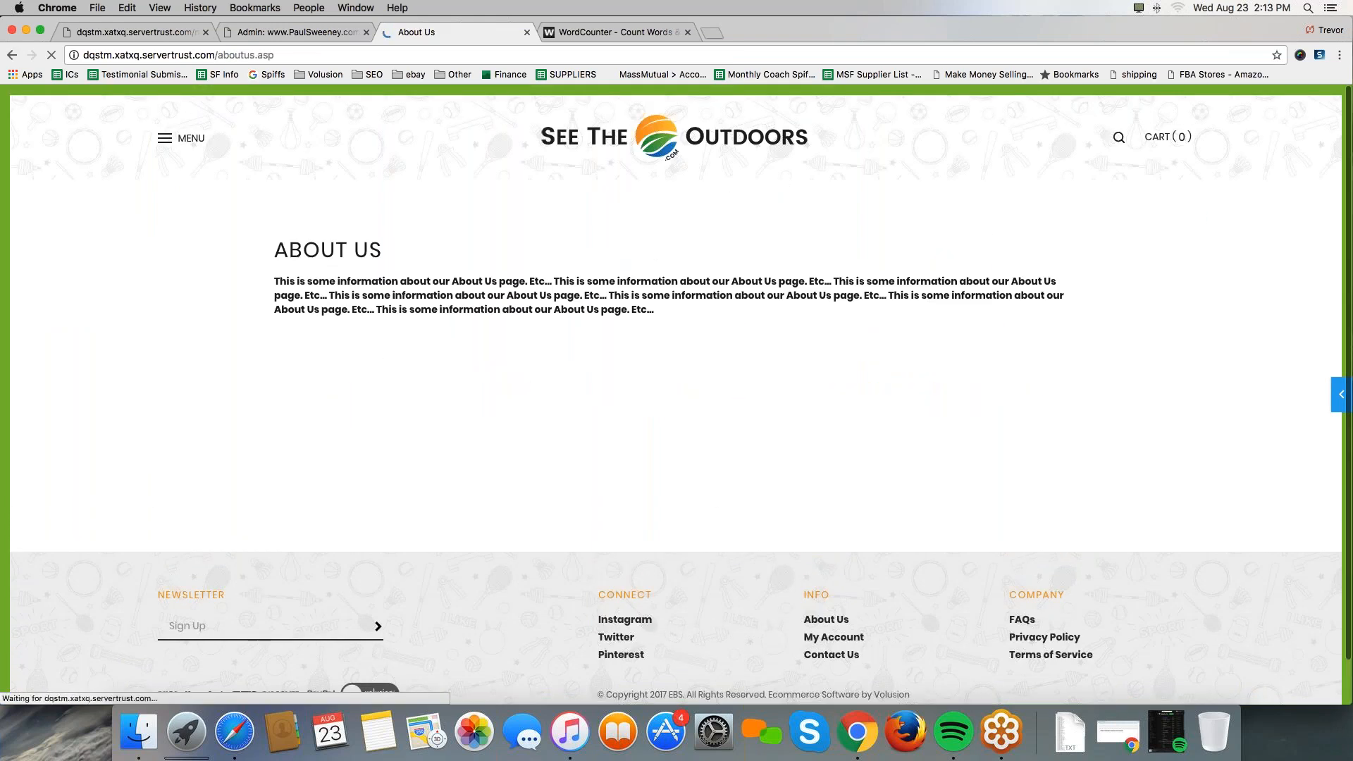
- Mark "About us" with an X in the WordCounter list of informational pages
left_click(581, 31)
left_click(399, 450)
type("X")
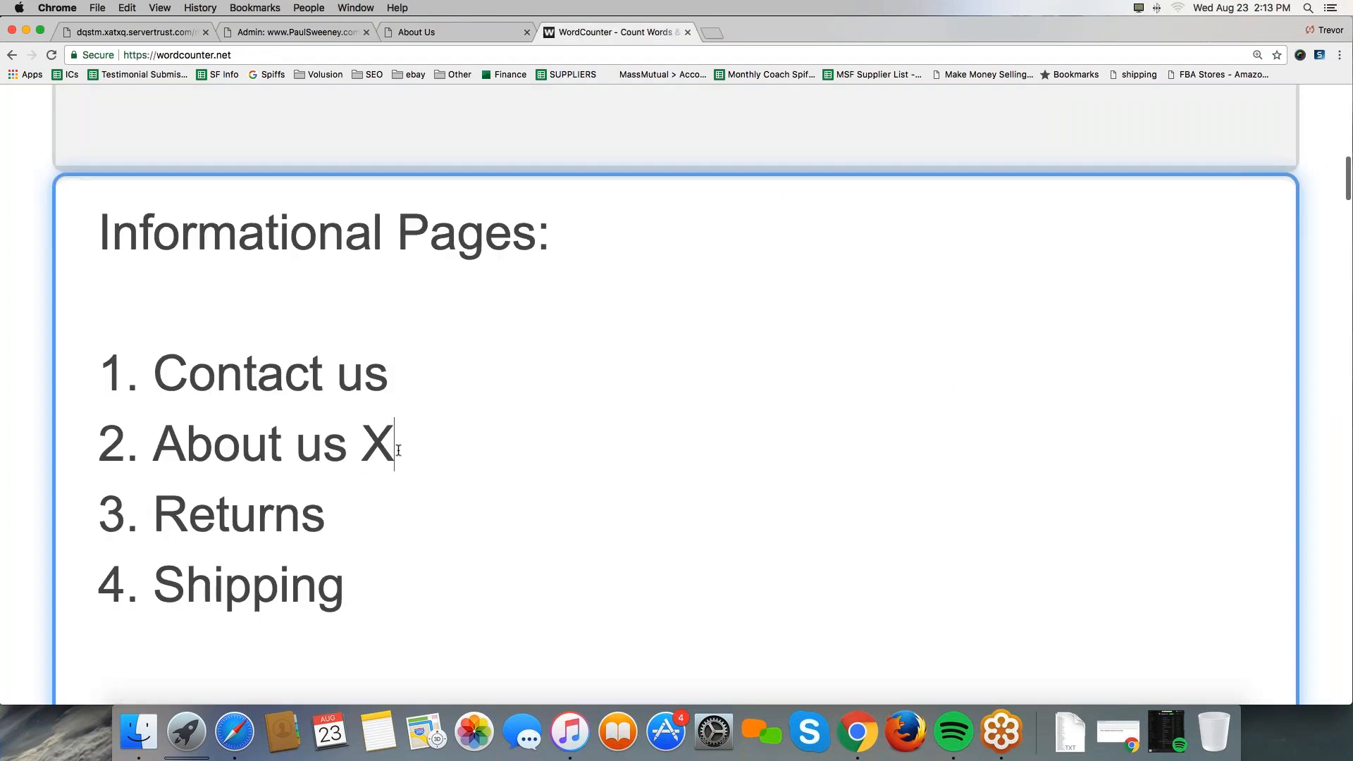
- Check the Contact Us link in the storefront footer and open the inventory categories in the store admin
left_click(440, 32)
scroll(608, 372, "down", 2)
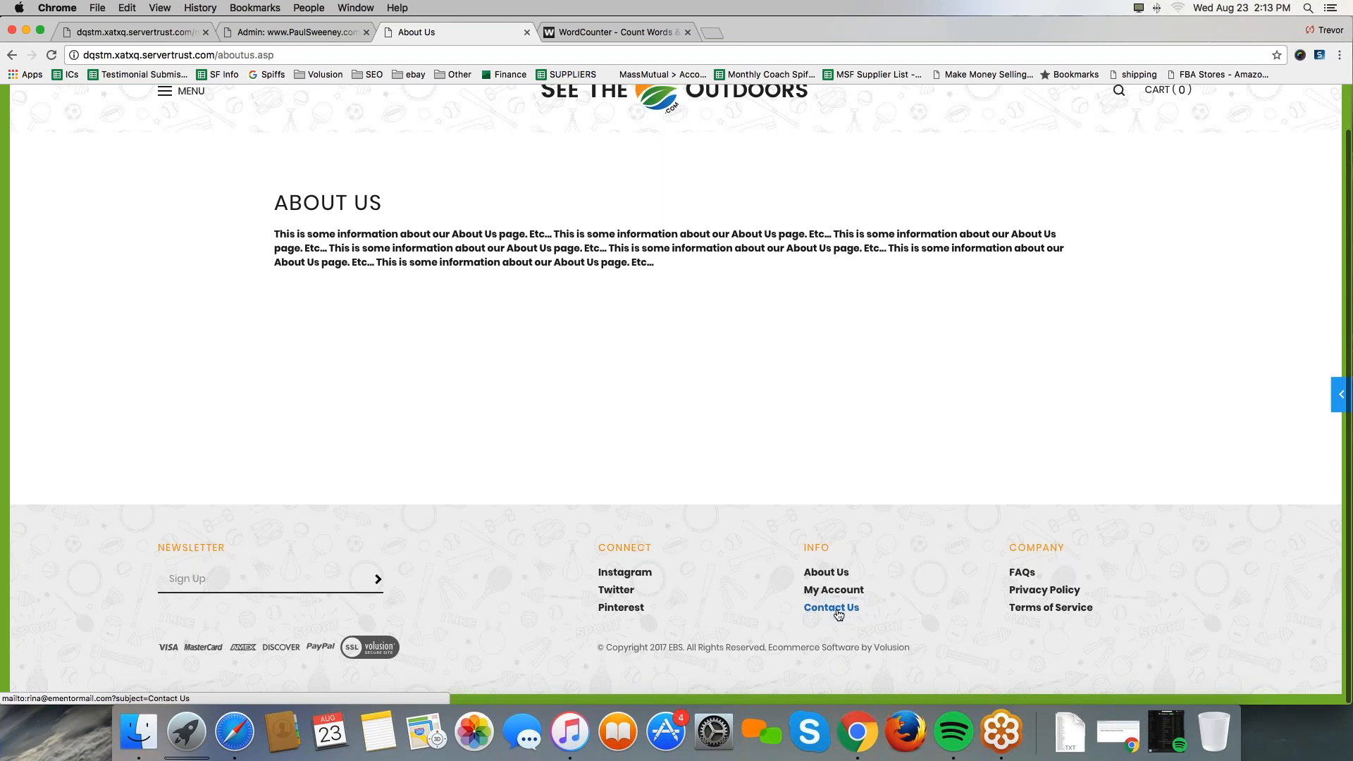
scroll(479, 348, "up", 2)
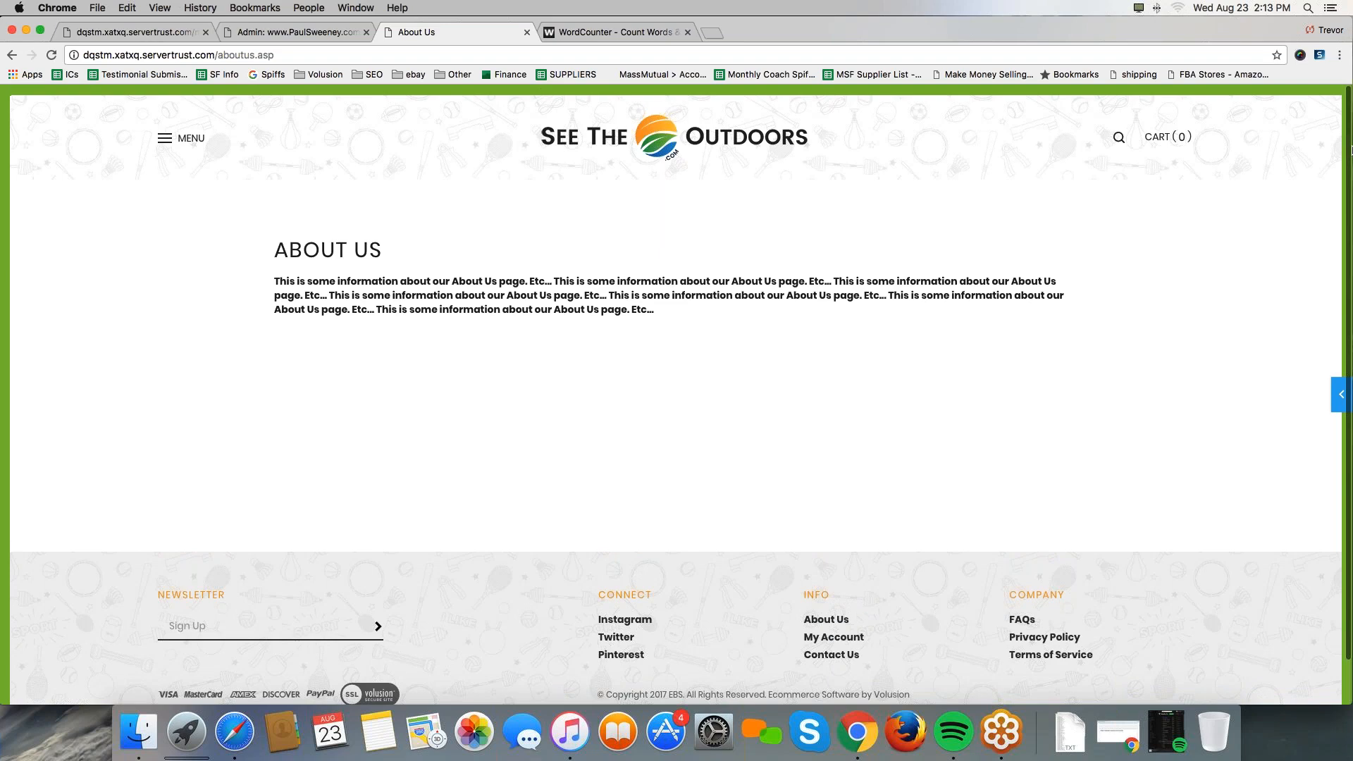
left_click(296, 31)
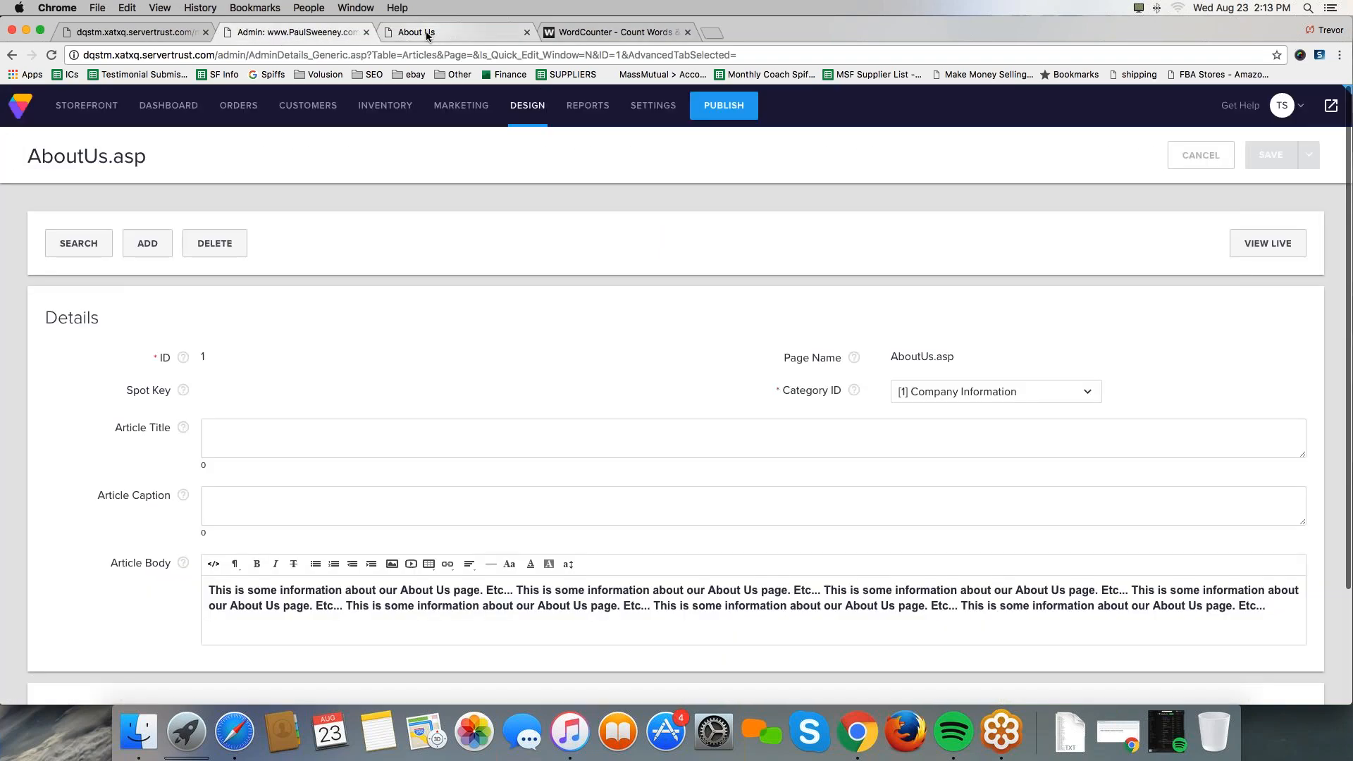
mouse_move(338, 111)
left_click(403, 164)
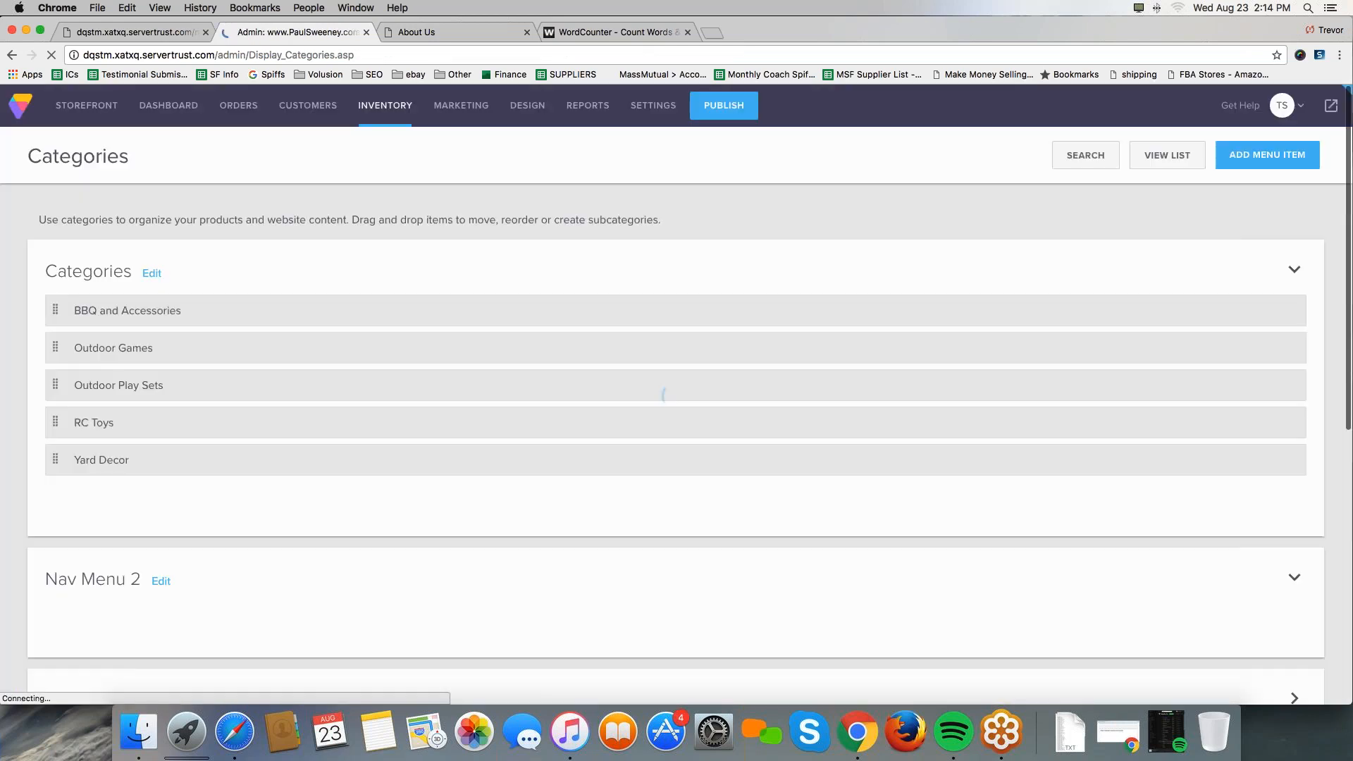
- Add the note "(found in site content)" after "About us X" in the WordCounter list
left_click(625, 34)
left_click(432, 440)
type("(")
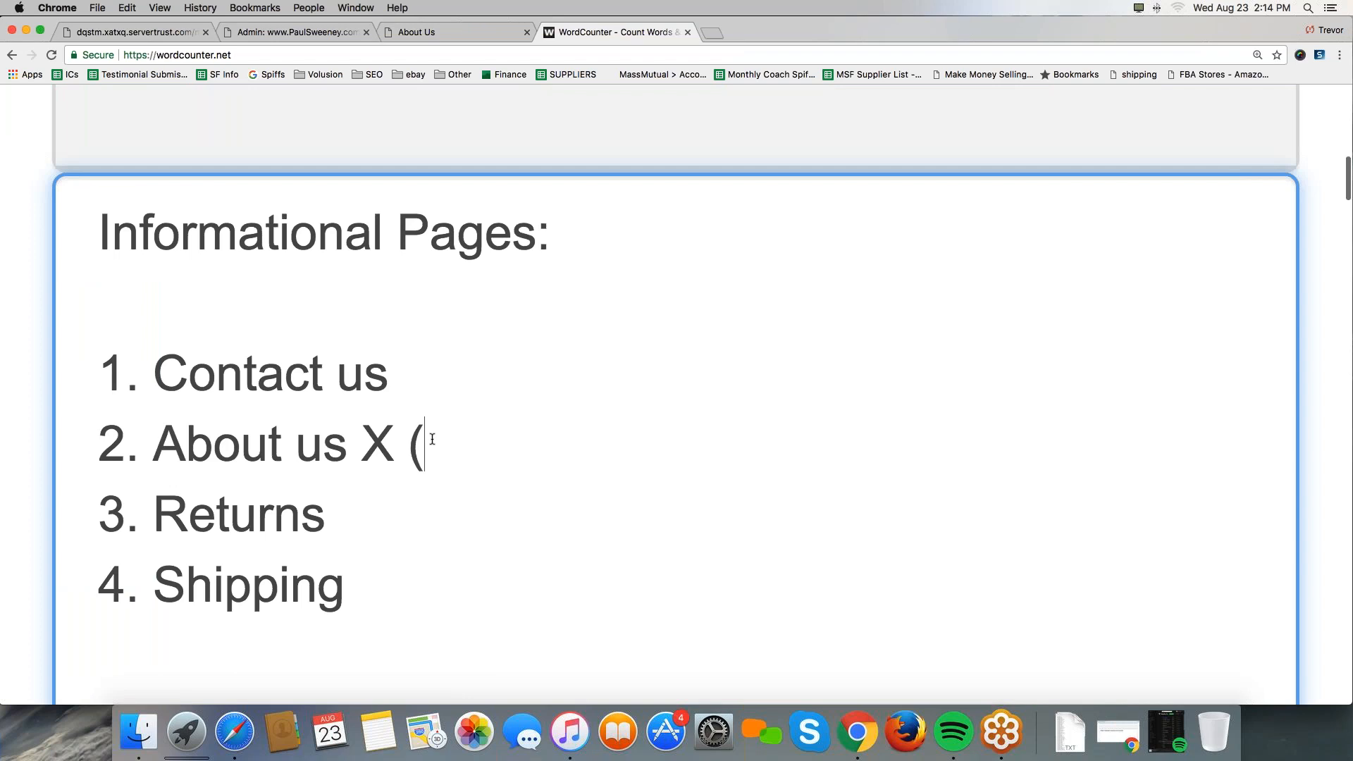
type("fou")
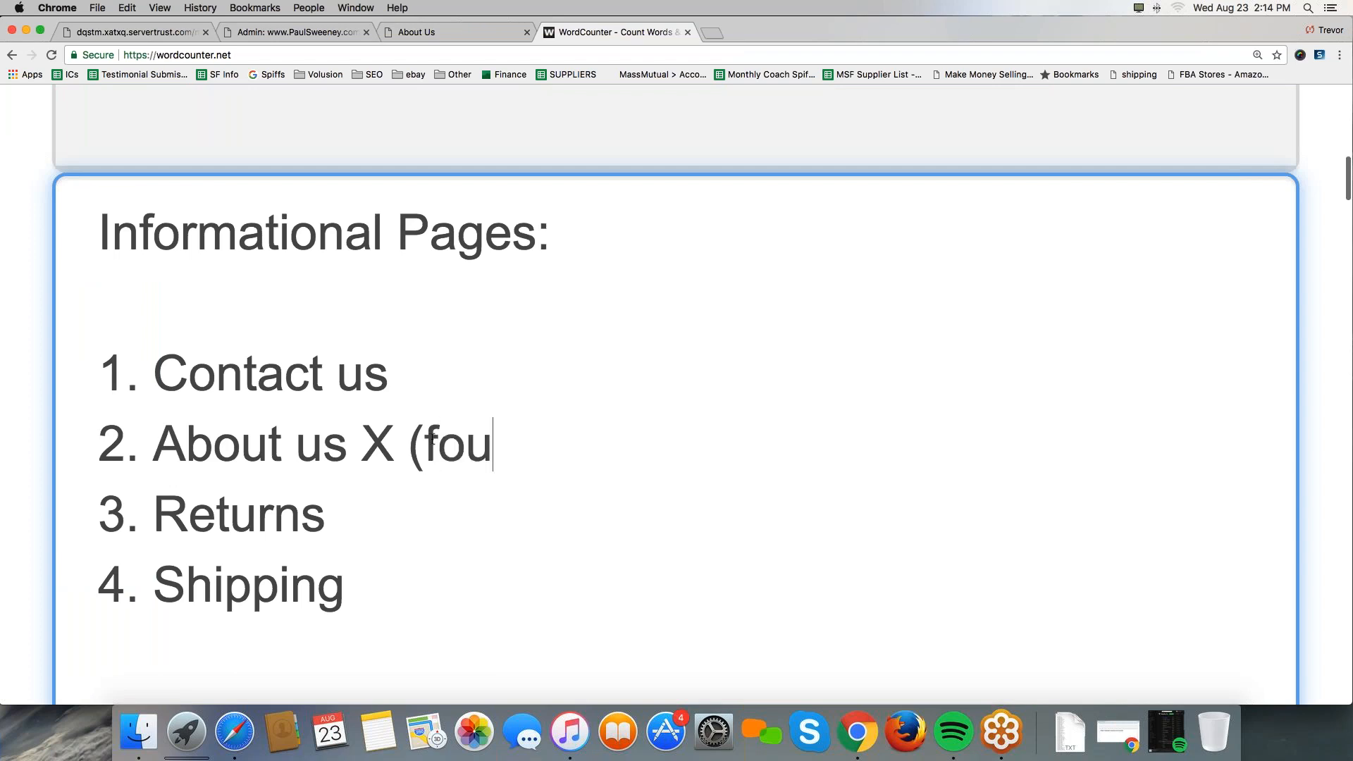
type("nd in site content")
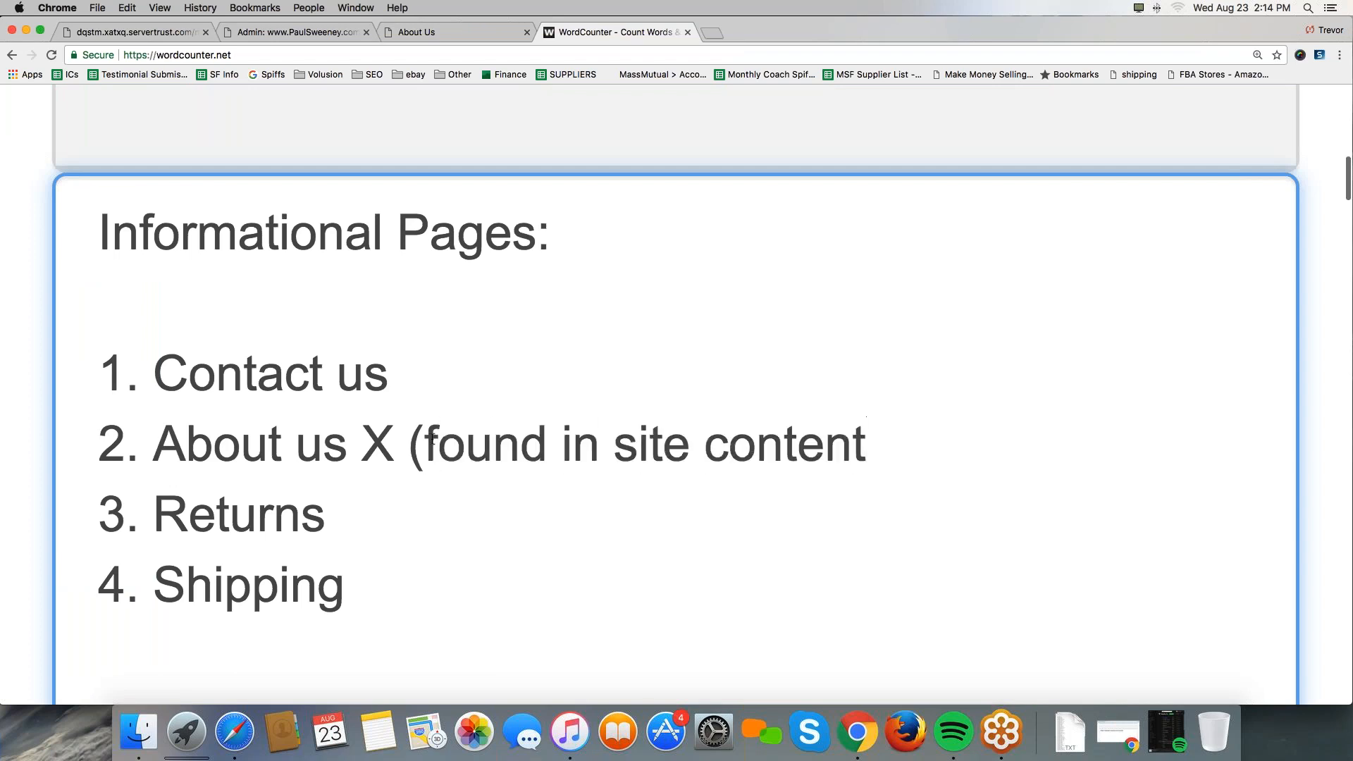
type(")")
- Add the note "(create a new category page)" after "Contact us" in the list
left_click(433, 381)
type("(create")
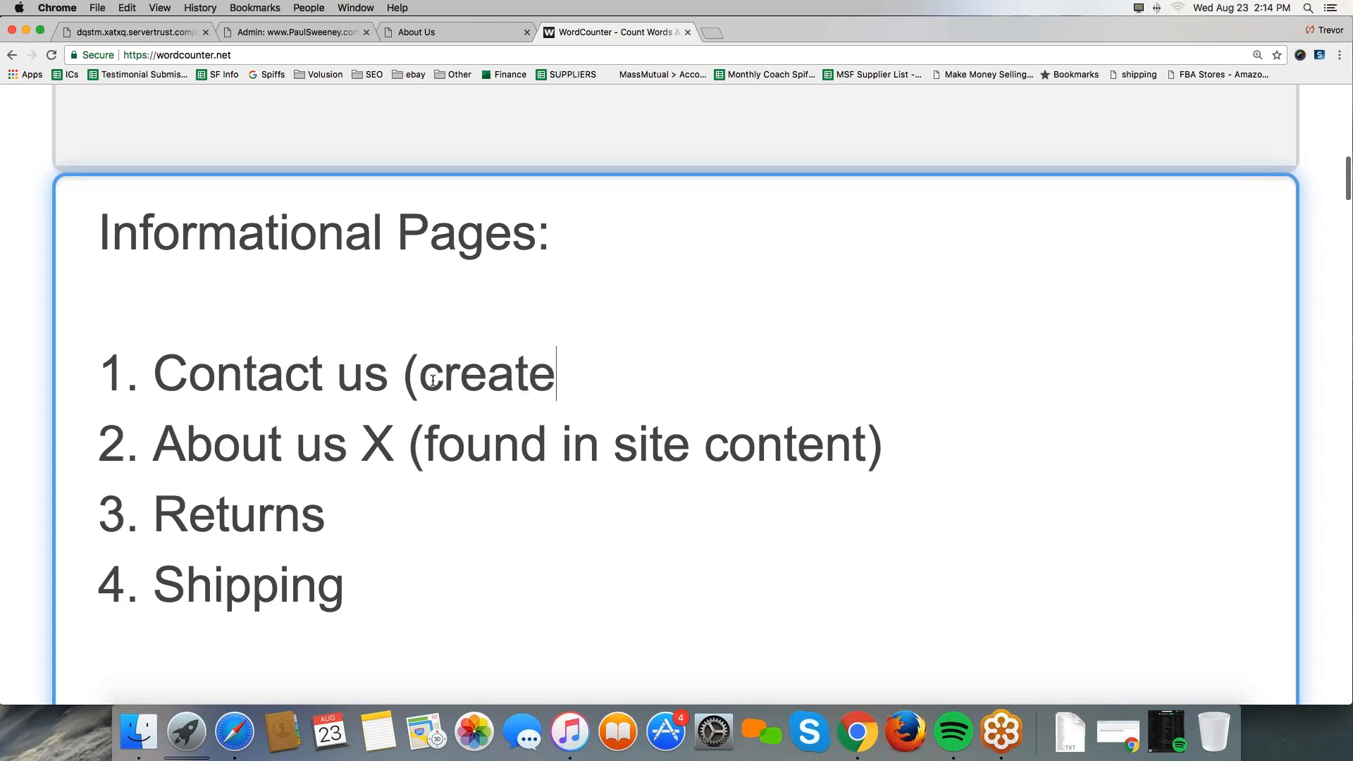
type(" a new category page")
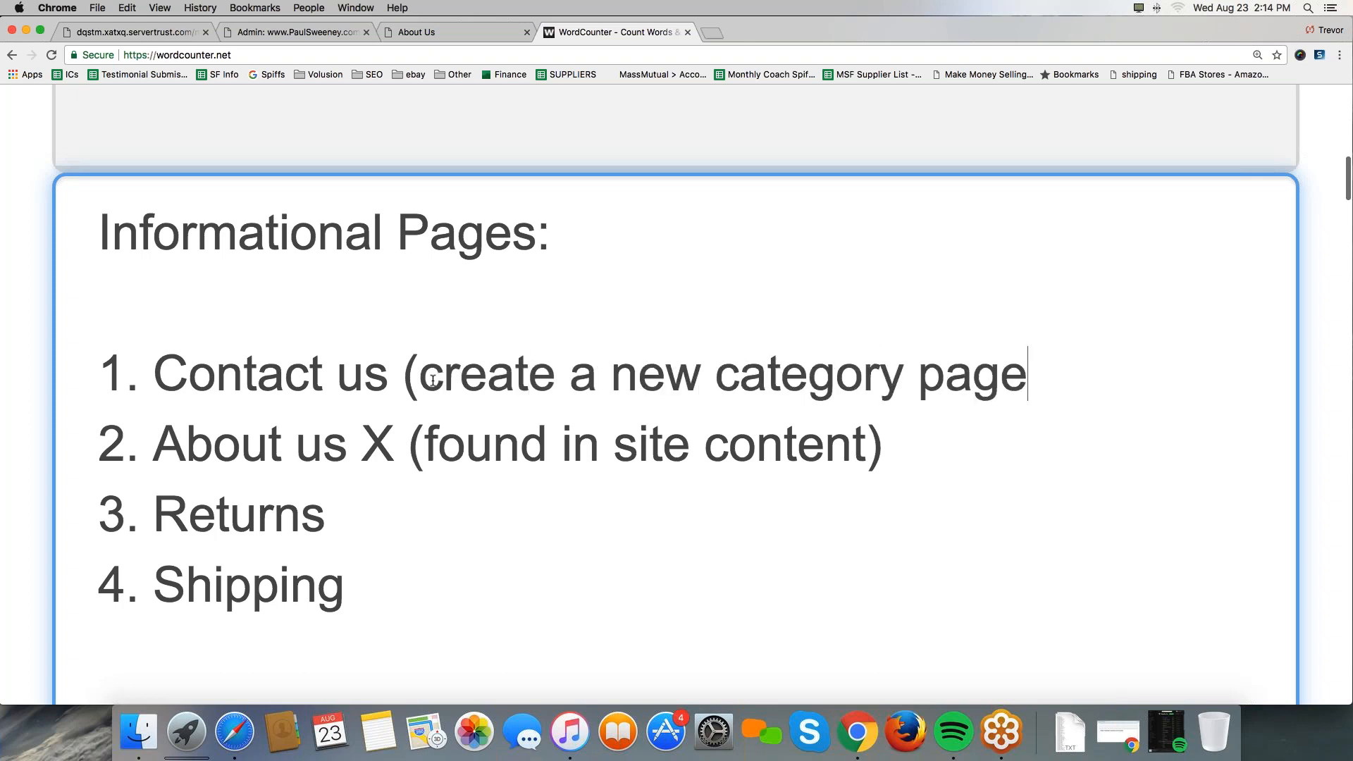
type(")")
- Return to the store admin and reopen the inventory categories
left_click(425, 31)
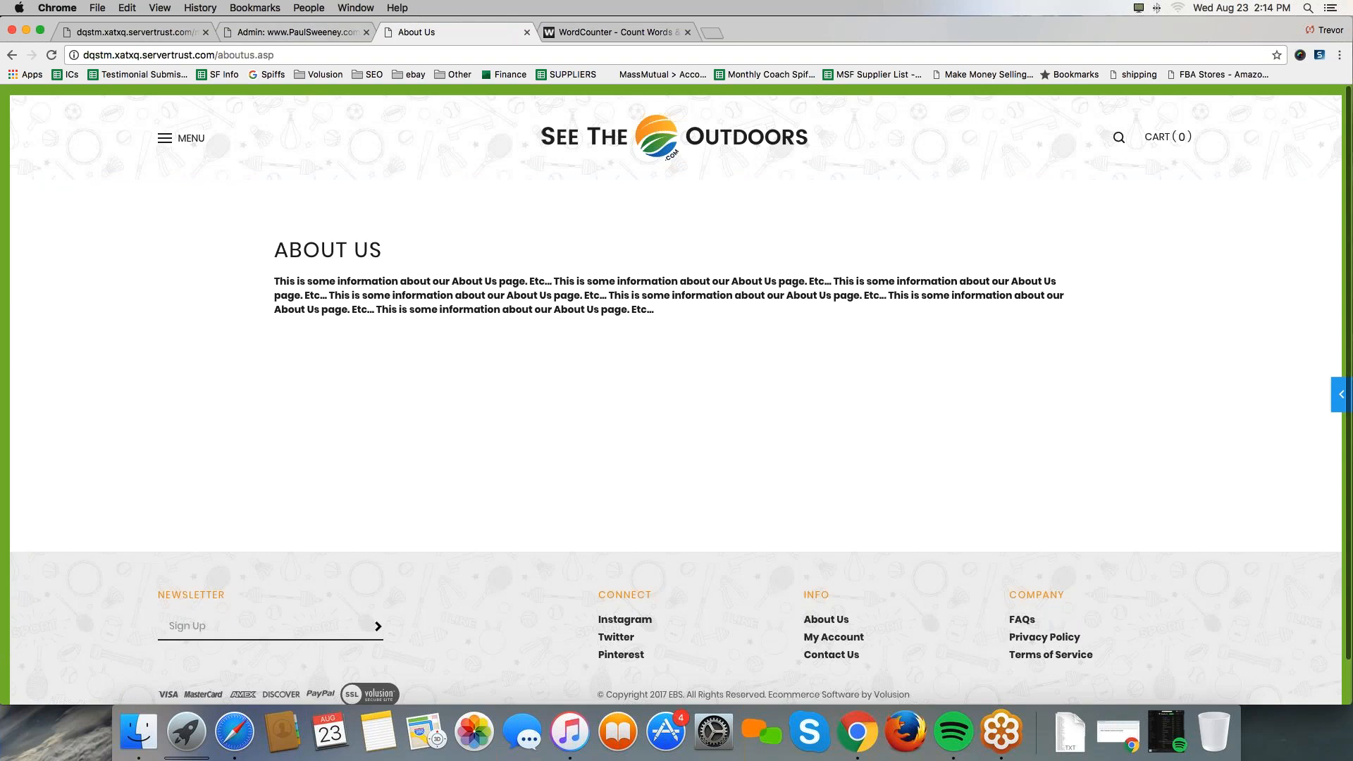
left_click(328, 33)
mouse_move(375, 123)
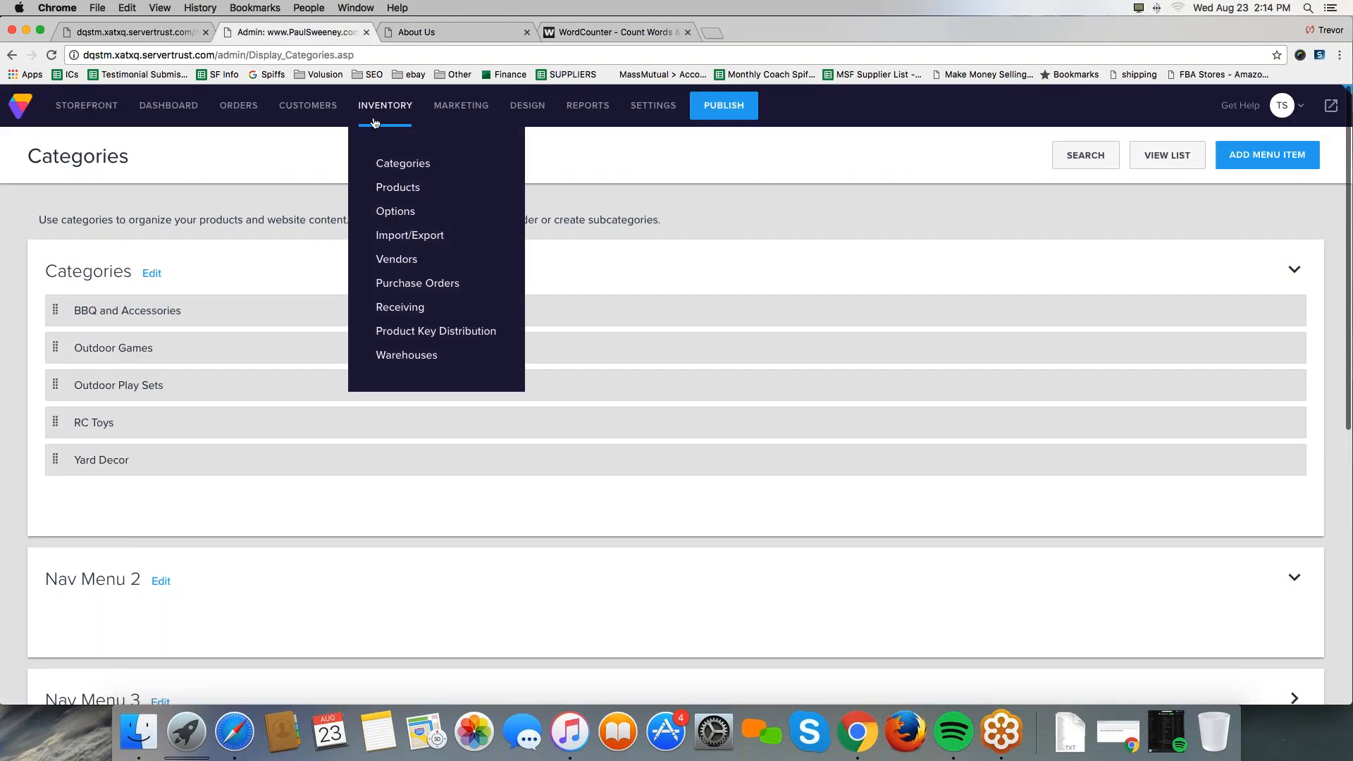
left_click(389, 169)
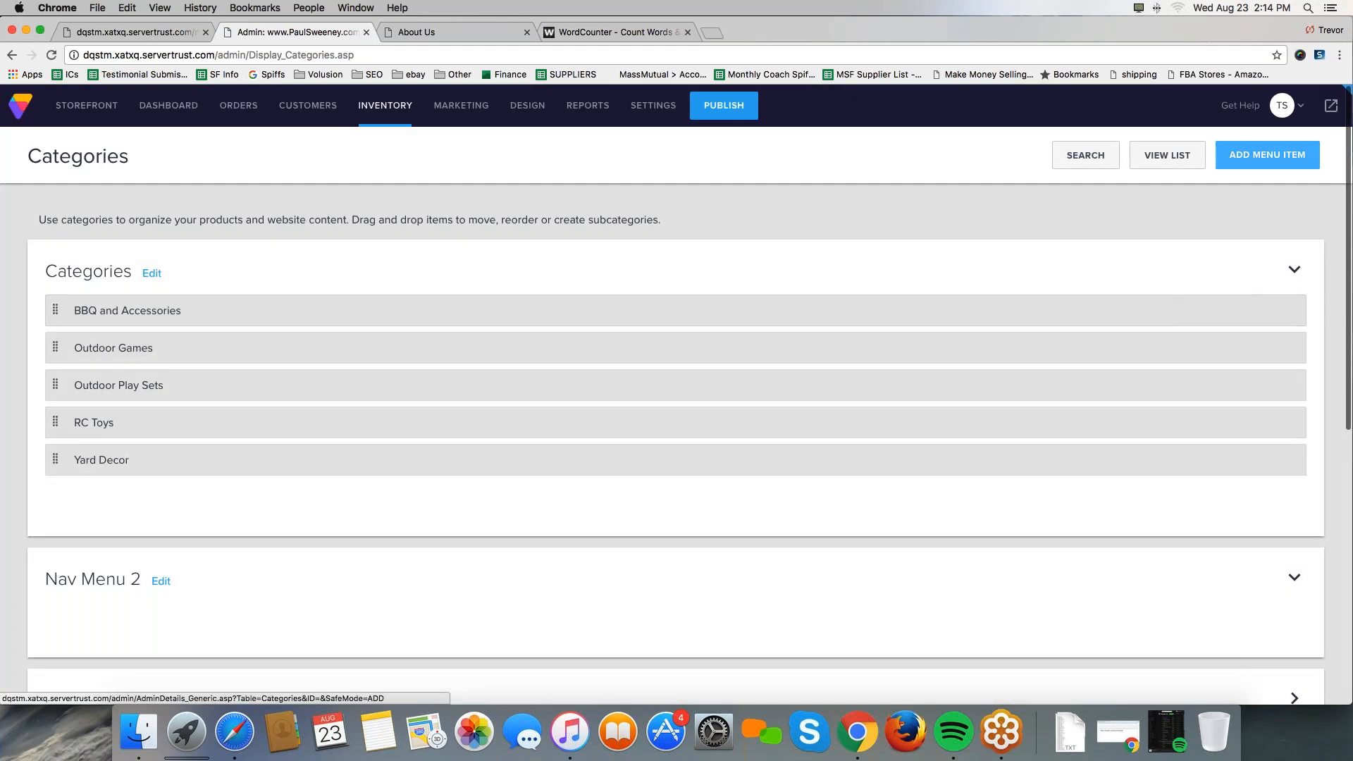
mouse_move(1210, 307)
left_mouse_down()
mouse_move(1215, 205)
mouse_move(1231, 216)
left_mouse_up()
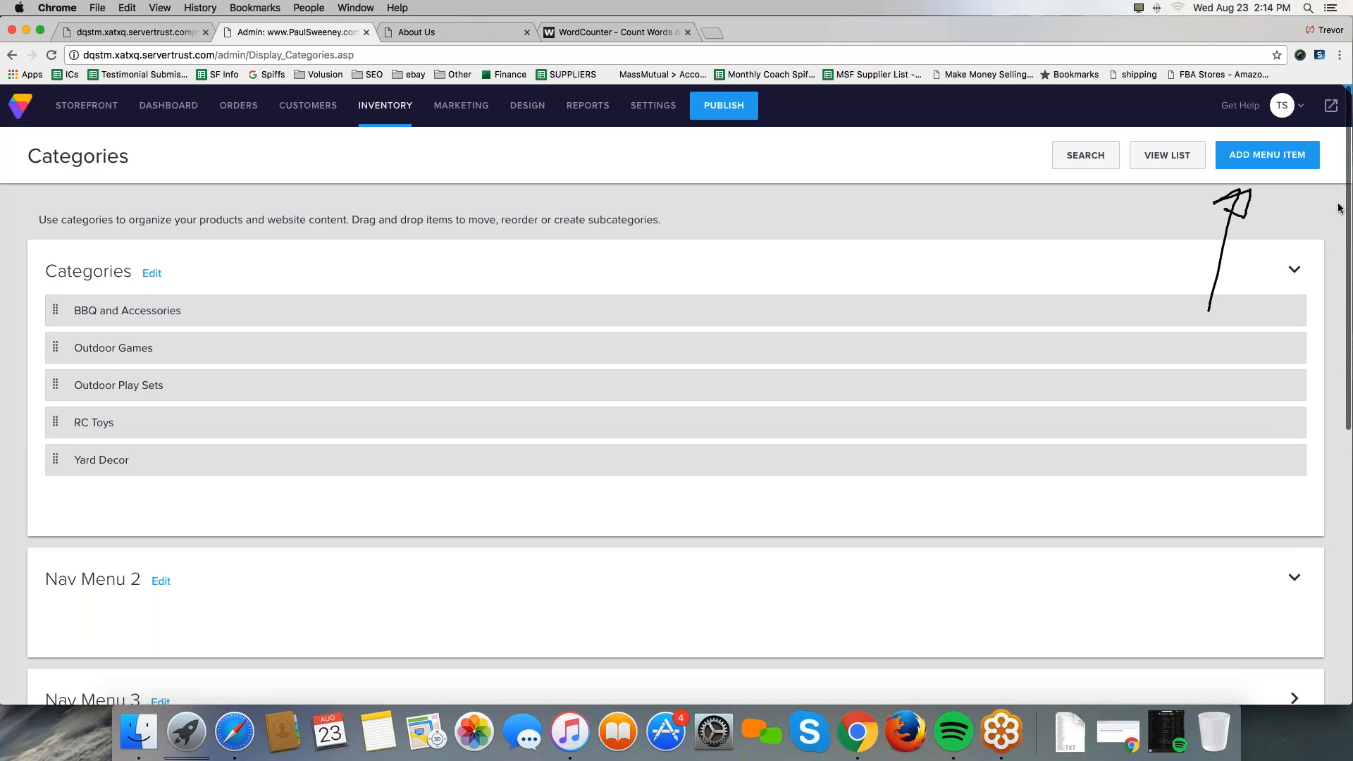
left_click(1343, 209)
- Add a new menu item with the category name "Contact Us"
left_click(1258, 157)
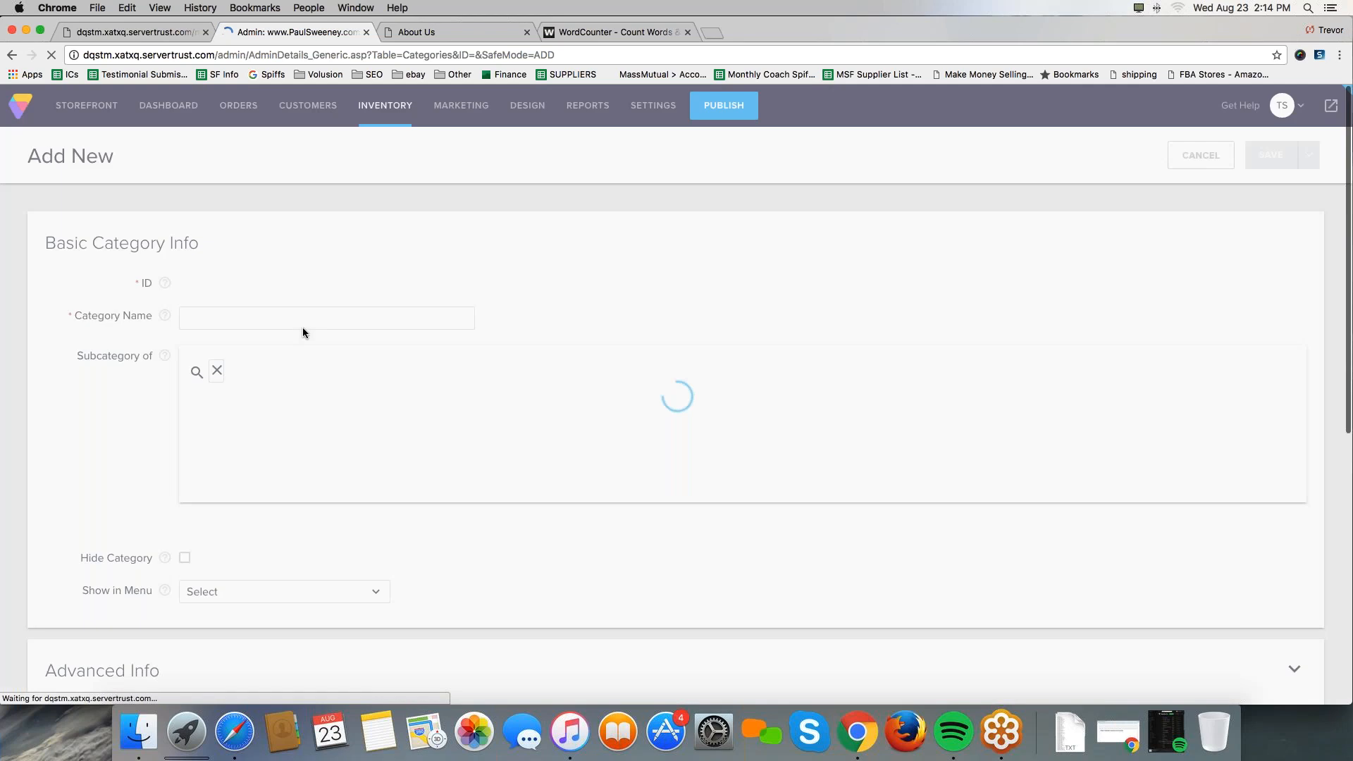
left_click(302, 325)
type("Contact us")
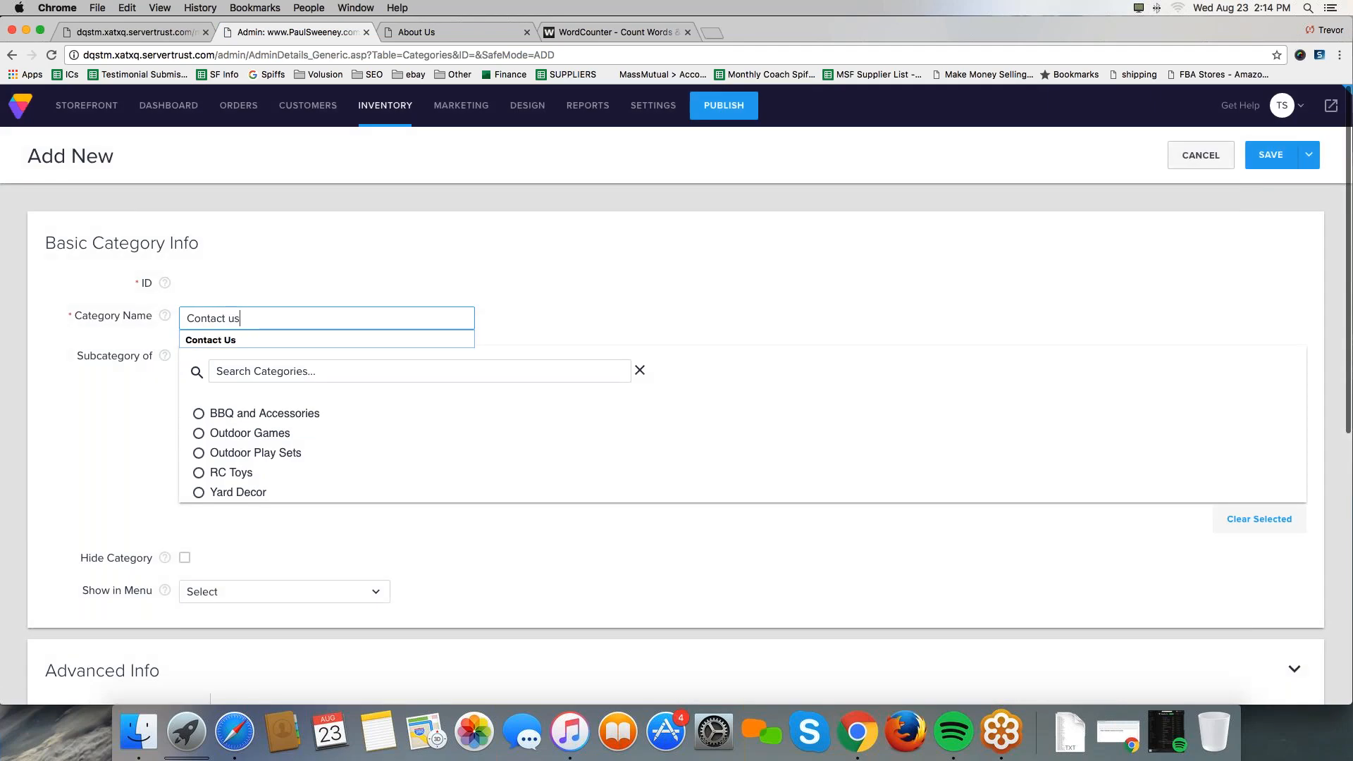
key("BackSpace")
key("BackSpace")
type("Us")
- Set the Contact Us category to show in the Categories menu and save it
left_click(234, 264)
scroll(234, 264, "down", 2)
left_click(230, 527)
left_click(409, 484)
left_click_drag(84, 522, 156, 522)
left_click(211, 523)
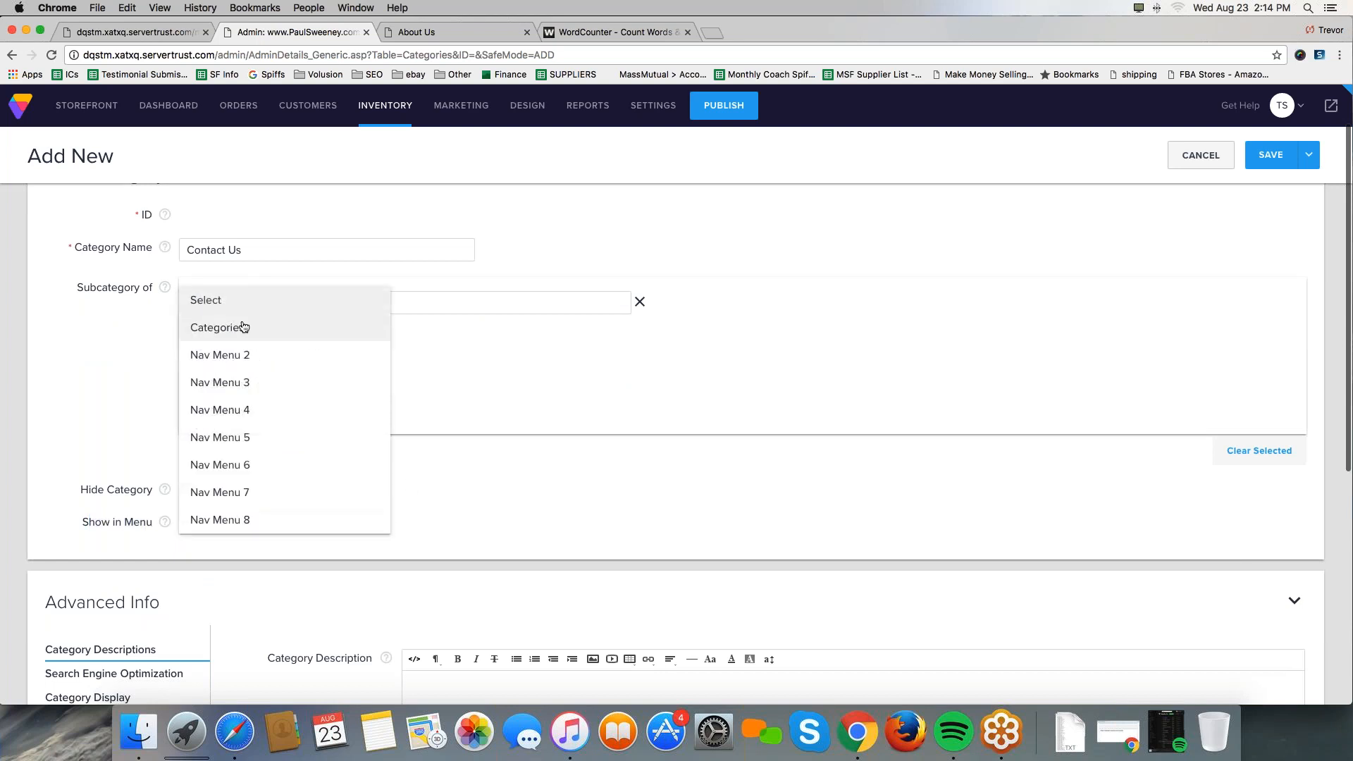
left_click(243, 327)
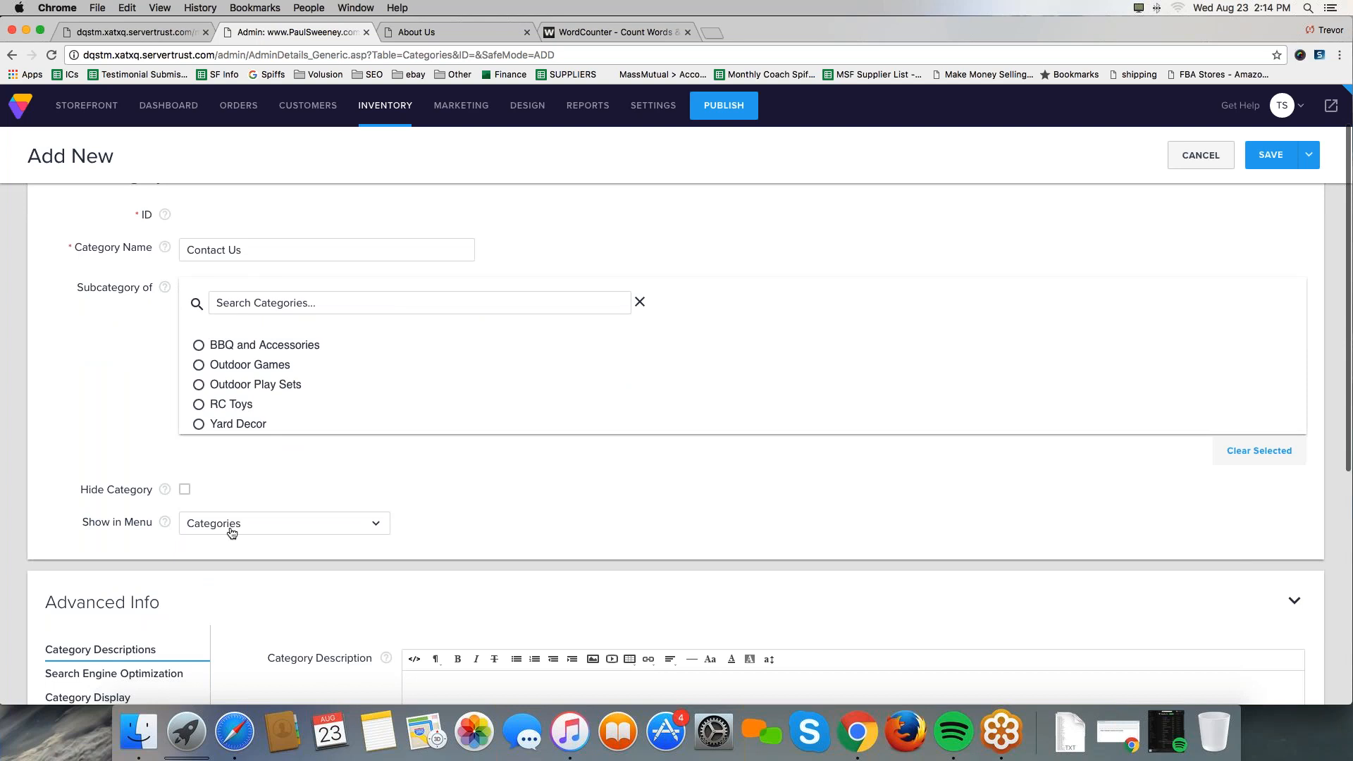
left_click(232, 532)
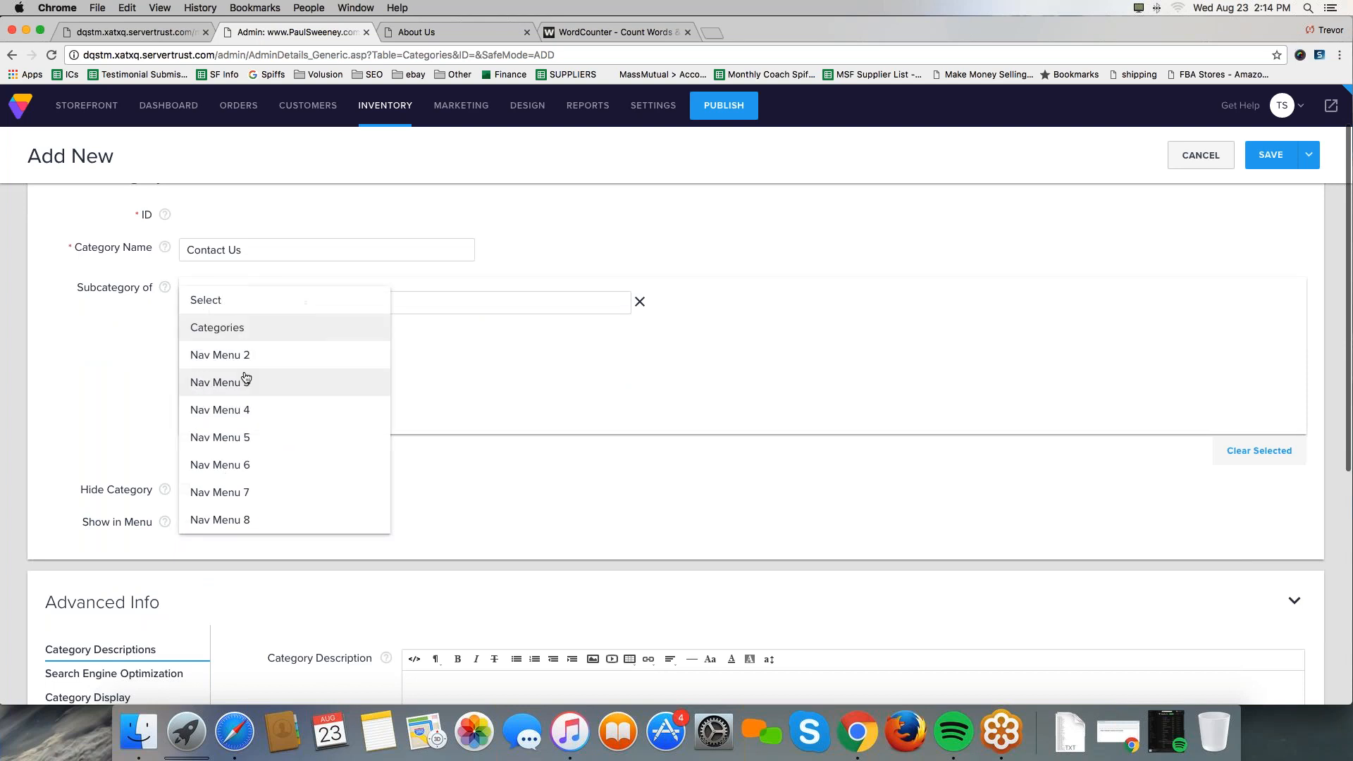
left_click(227, 336)
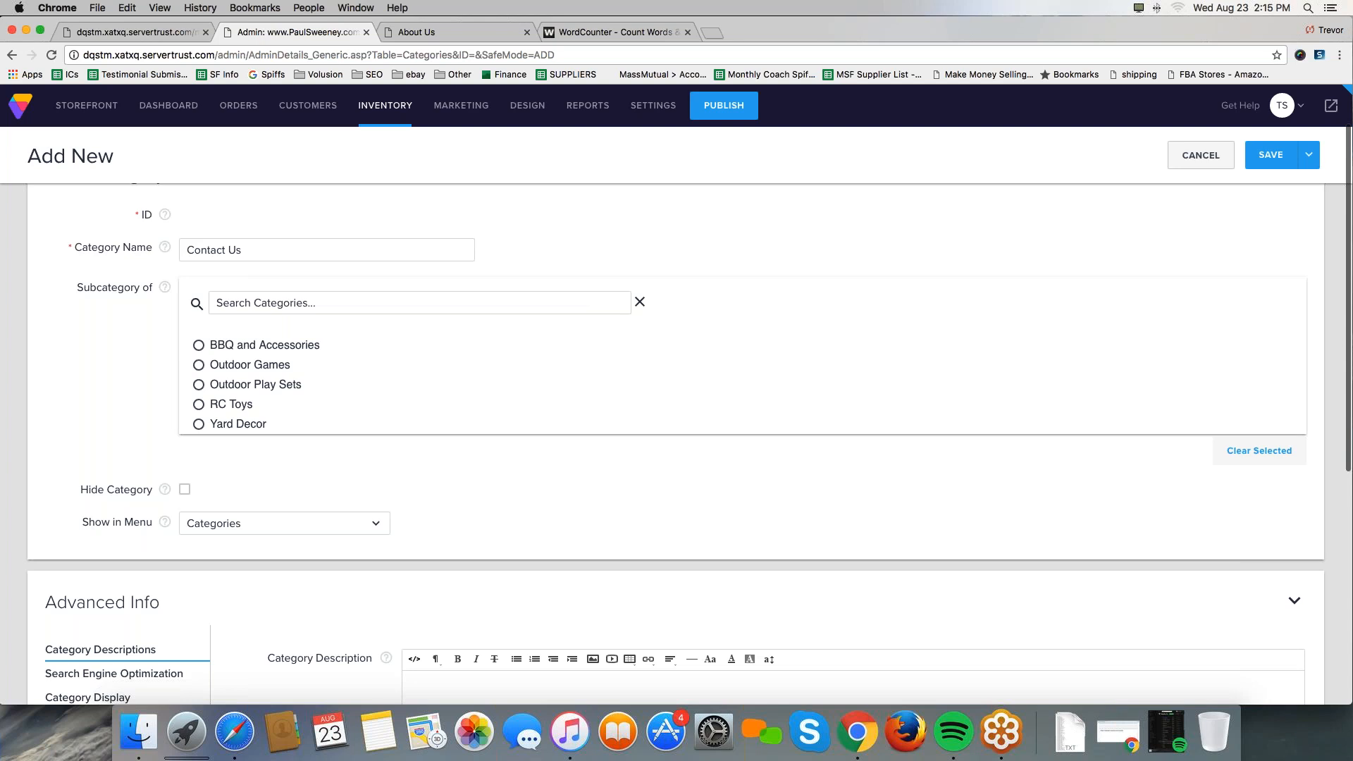
left_click(1269, 157)
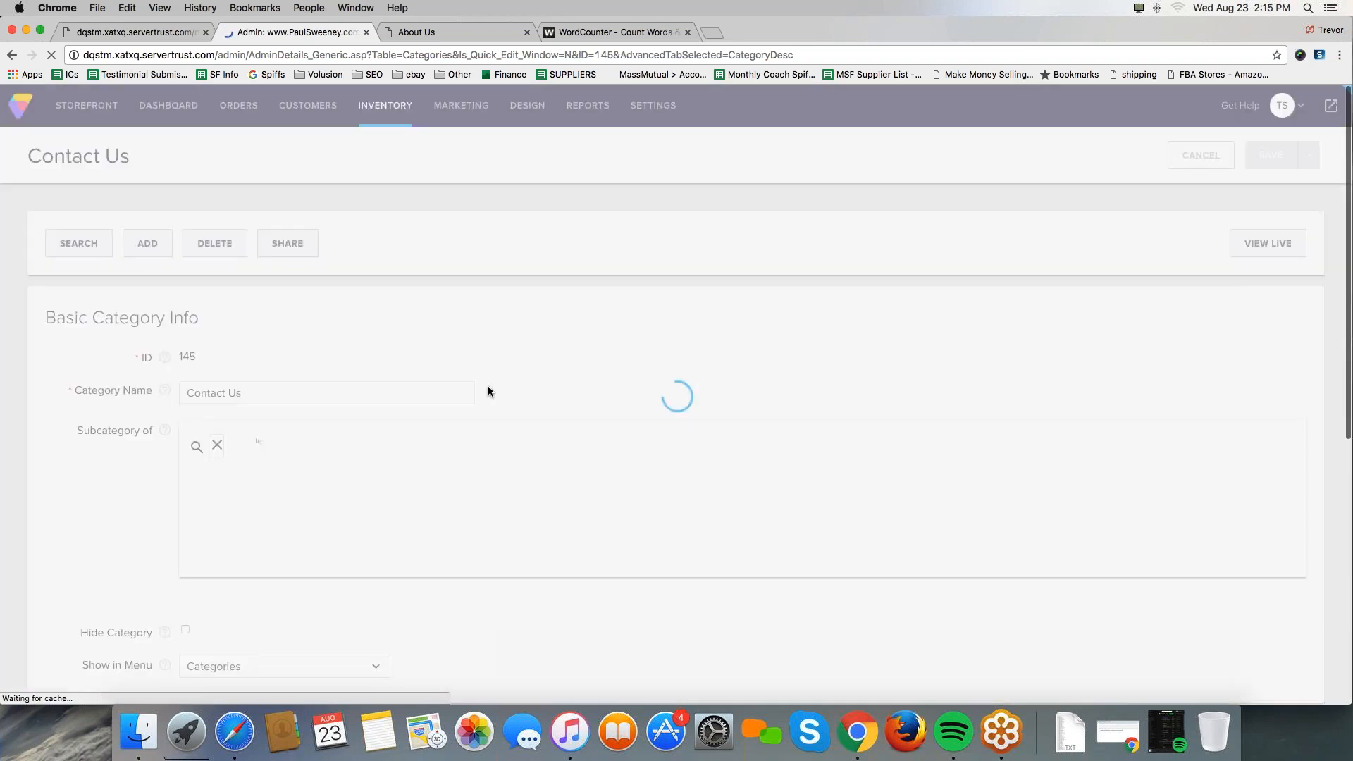
- Reload the storefront, open the Contact Us category page from its menu and select the page's web address
left_click(467, 34)
key("super+r")
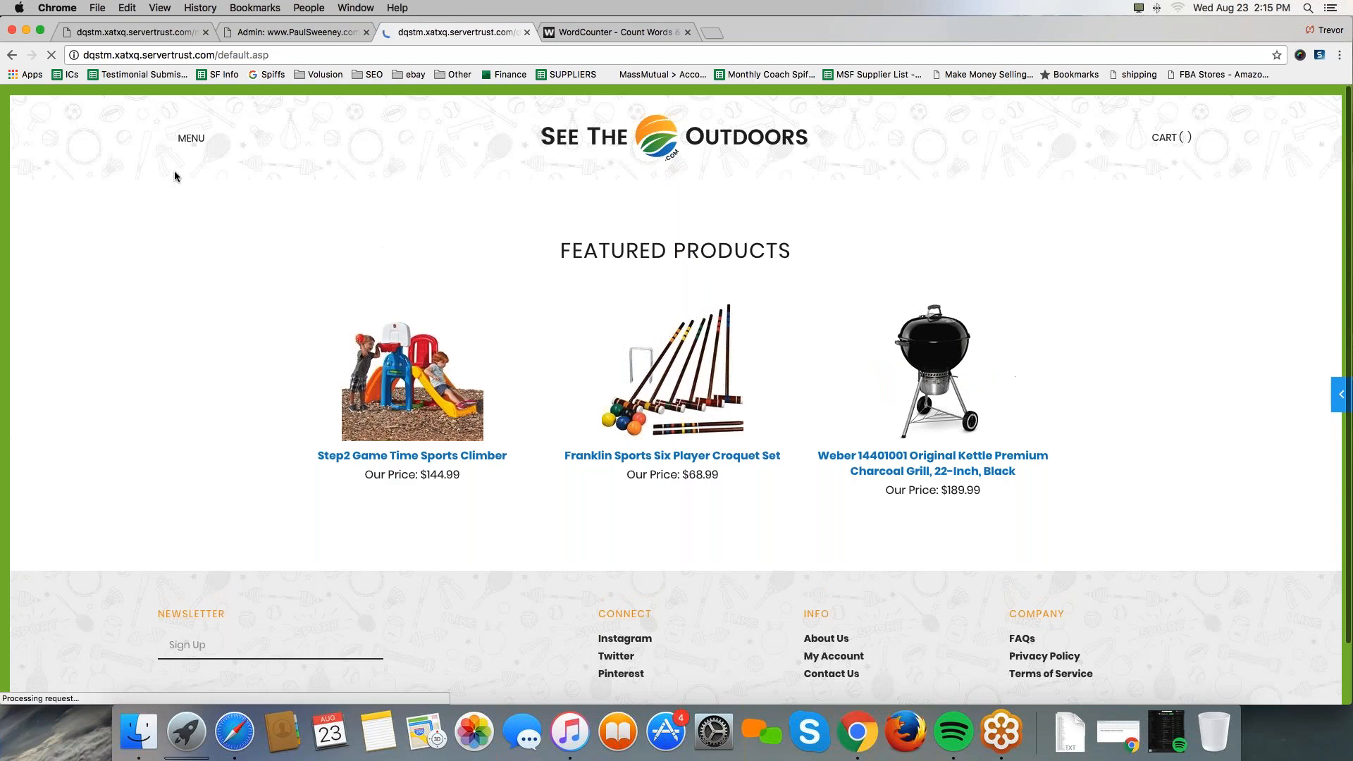
left_click(185, 138)
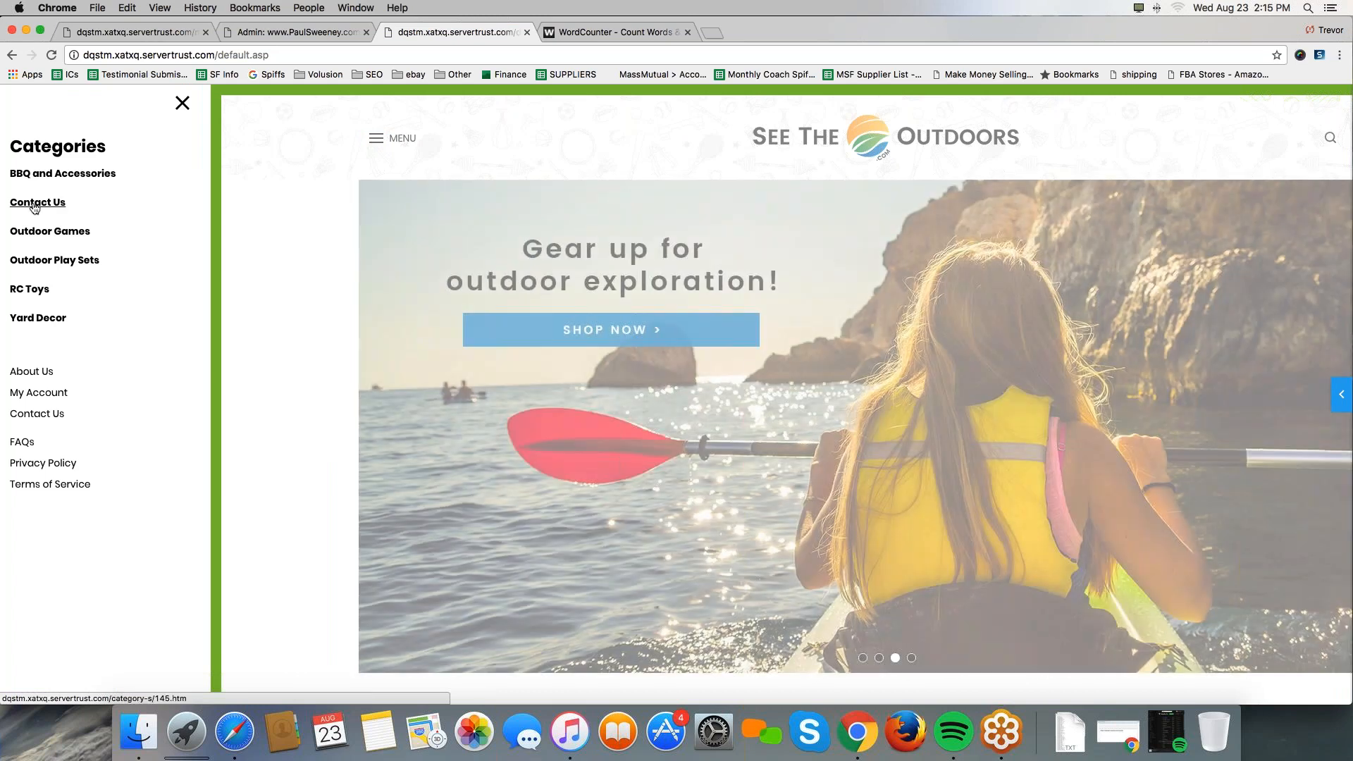
left_click(35, 203)
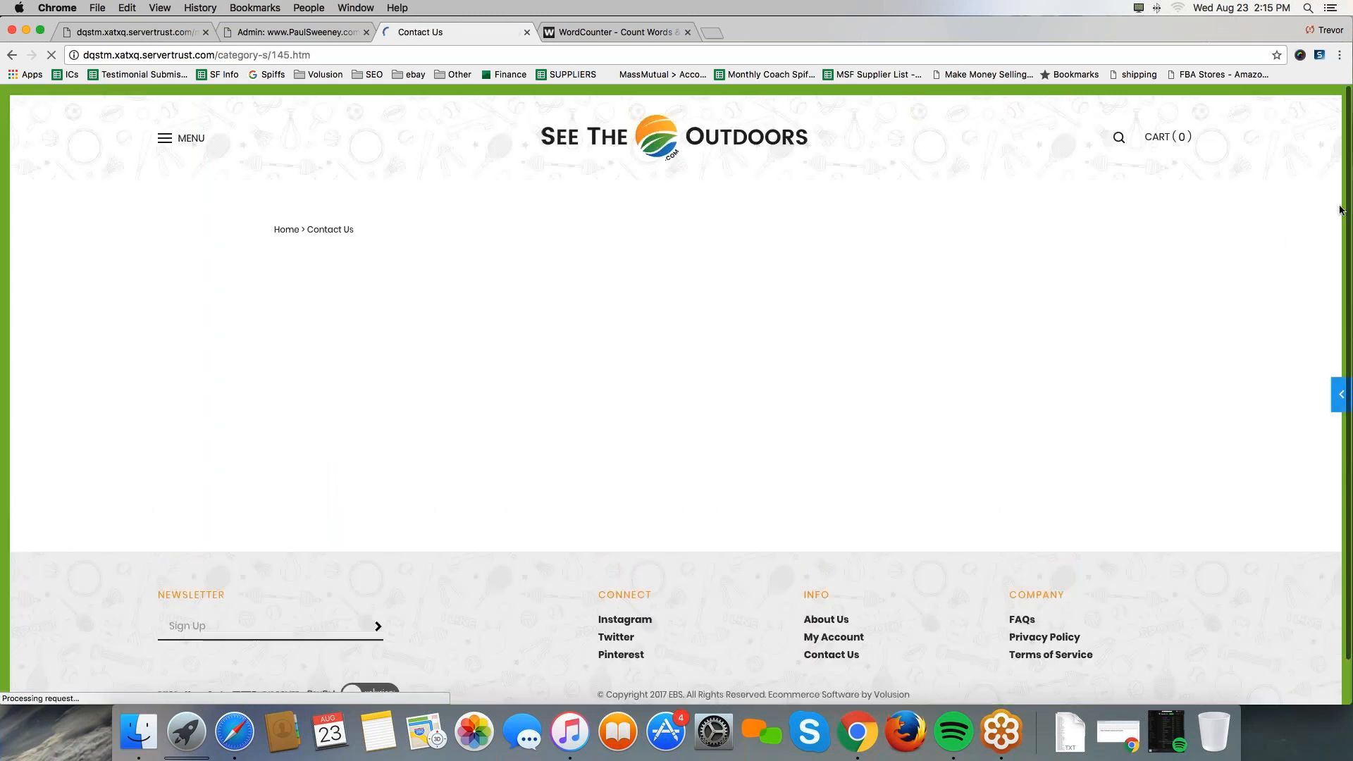
mouse_move(74, 44)
left_mouse_down()
mouse_move(233, 33)
mouse_move(323, 64)
mouse_move(229, 80)
mouse_move(60, 68)
mouse_move(131, 29)
mouse_move(233, 29)
mouse_move(307, 58)
left_mouse_up()
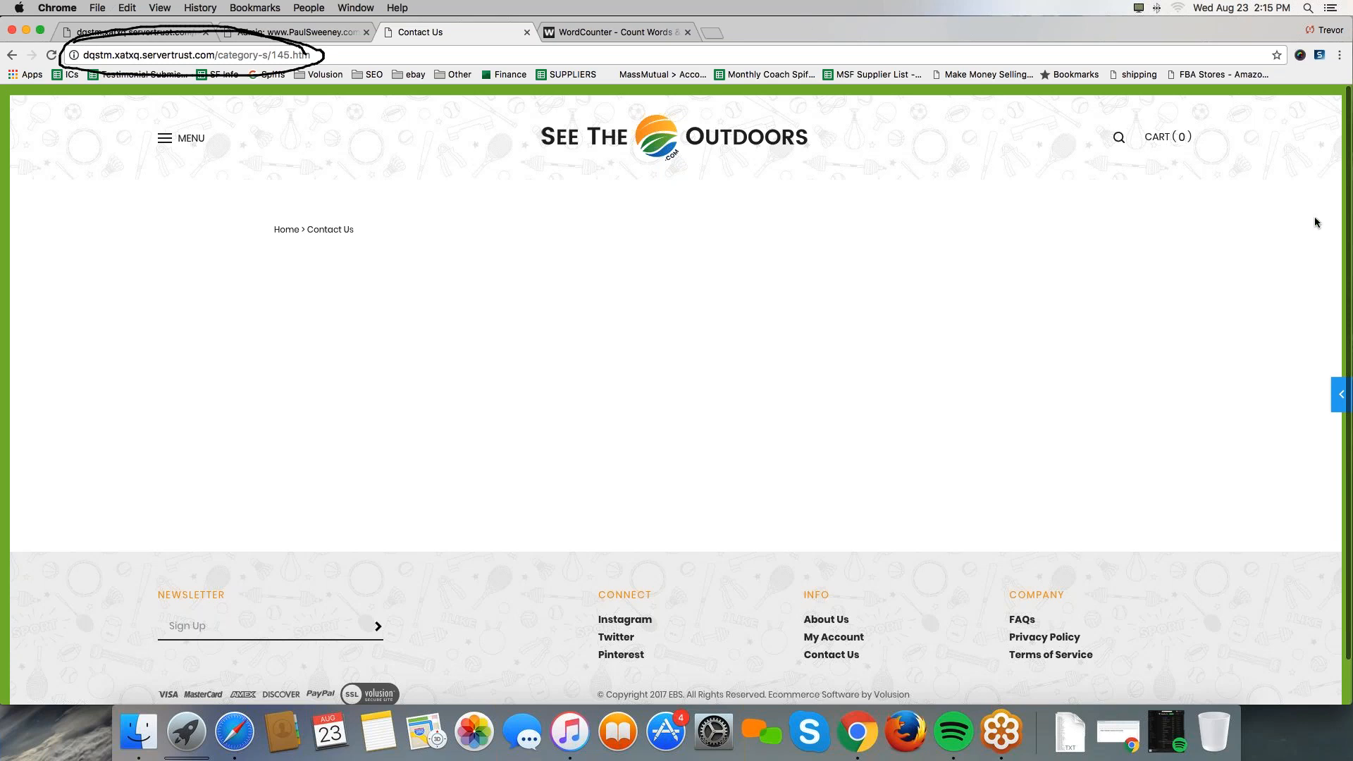
left_click(167, 55)
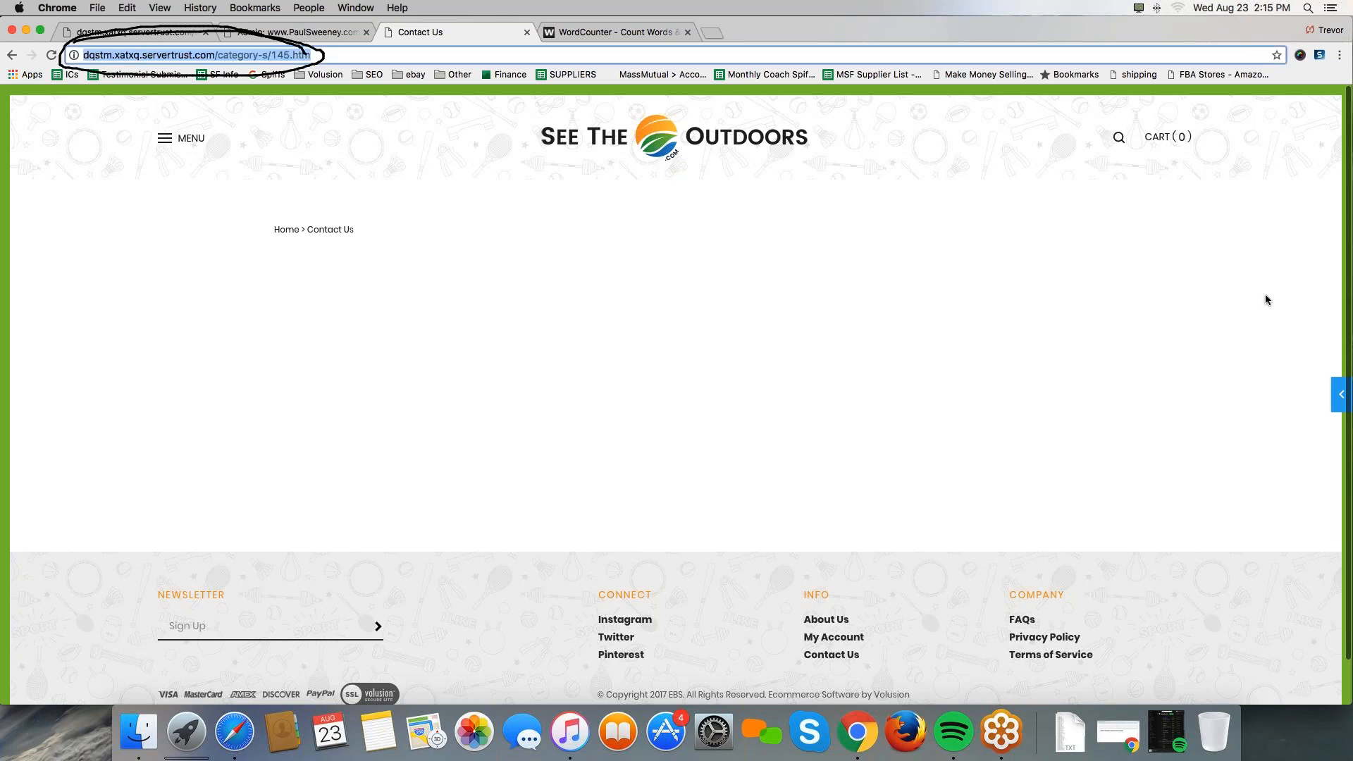
- Examine the footer links, including Contact Us, on the category page and on the storefront's home page
scroll(825, 387, "down", 1)
scroll(815, 442, "down", 2)
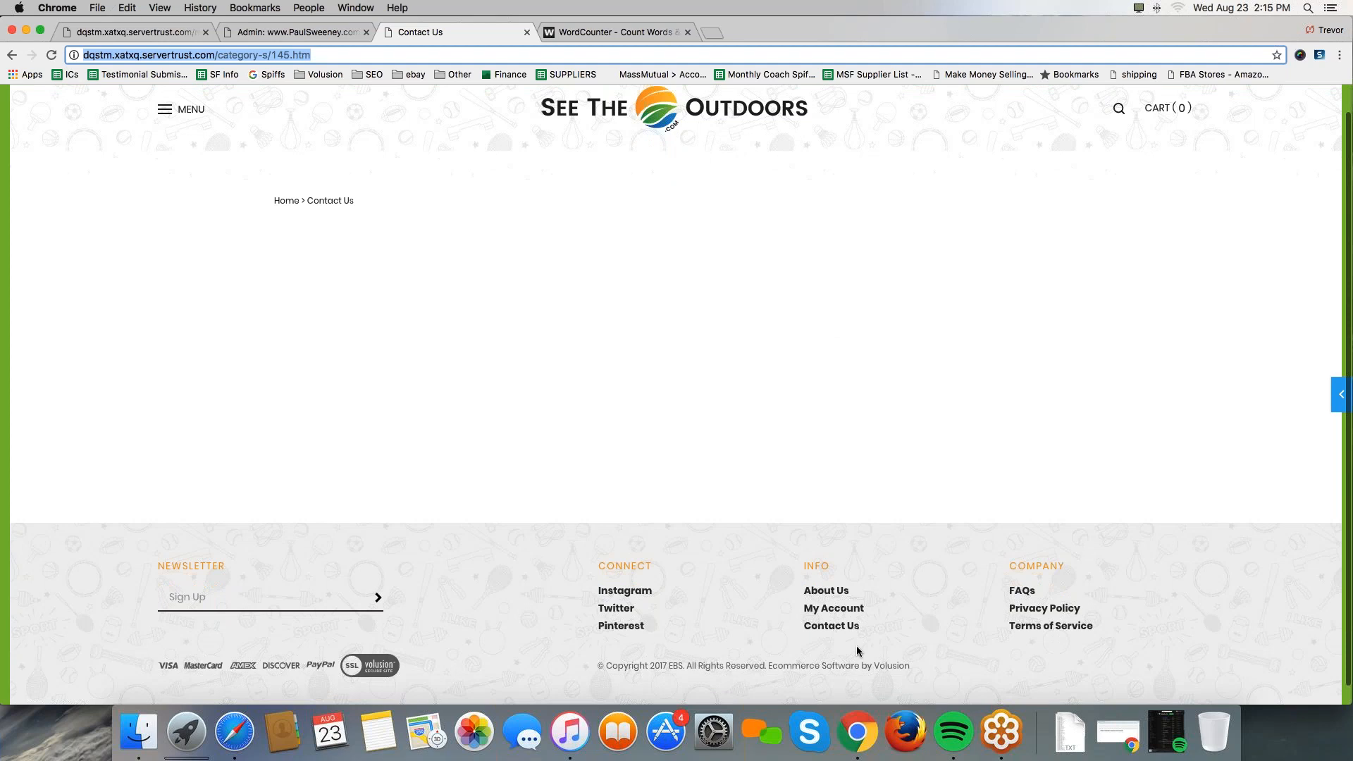
left_click(984, 516)
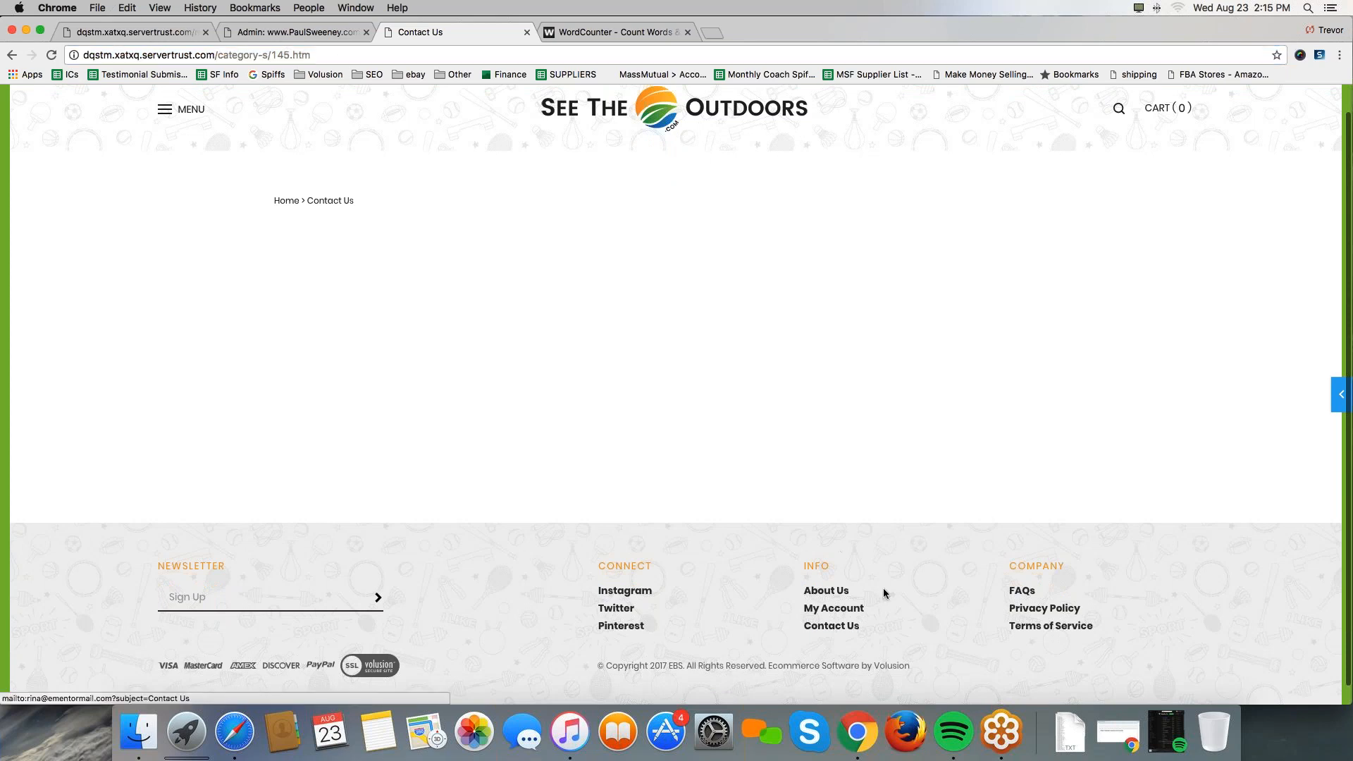
scroll(658, 120, "up", 3)
left_click(658, 120)
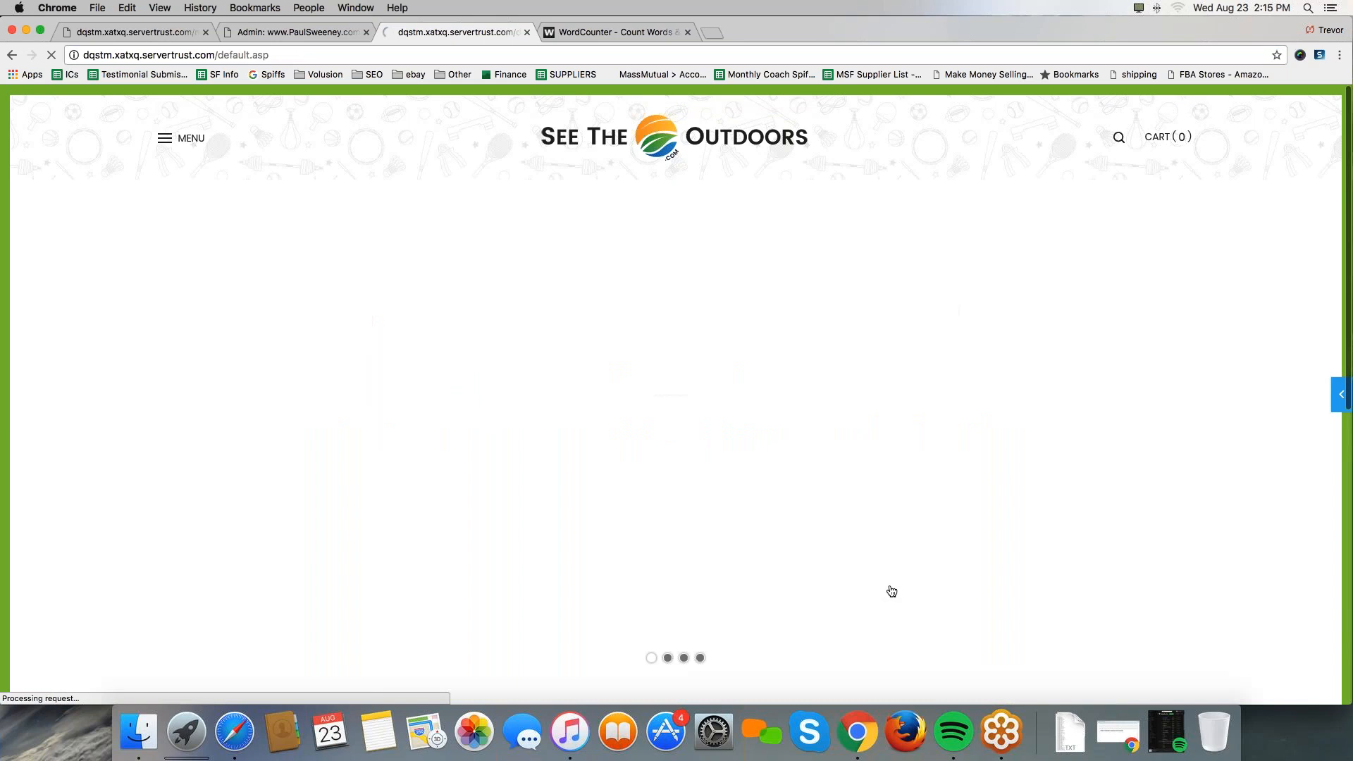
scroll(892, 591, "down", 10)
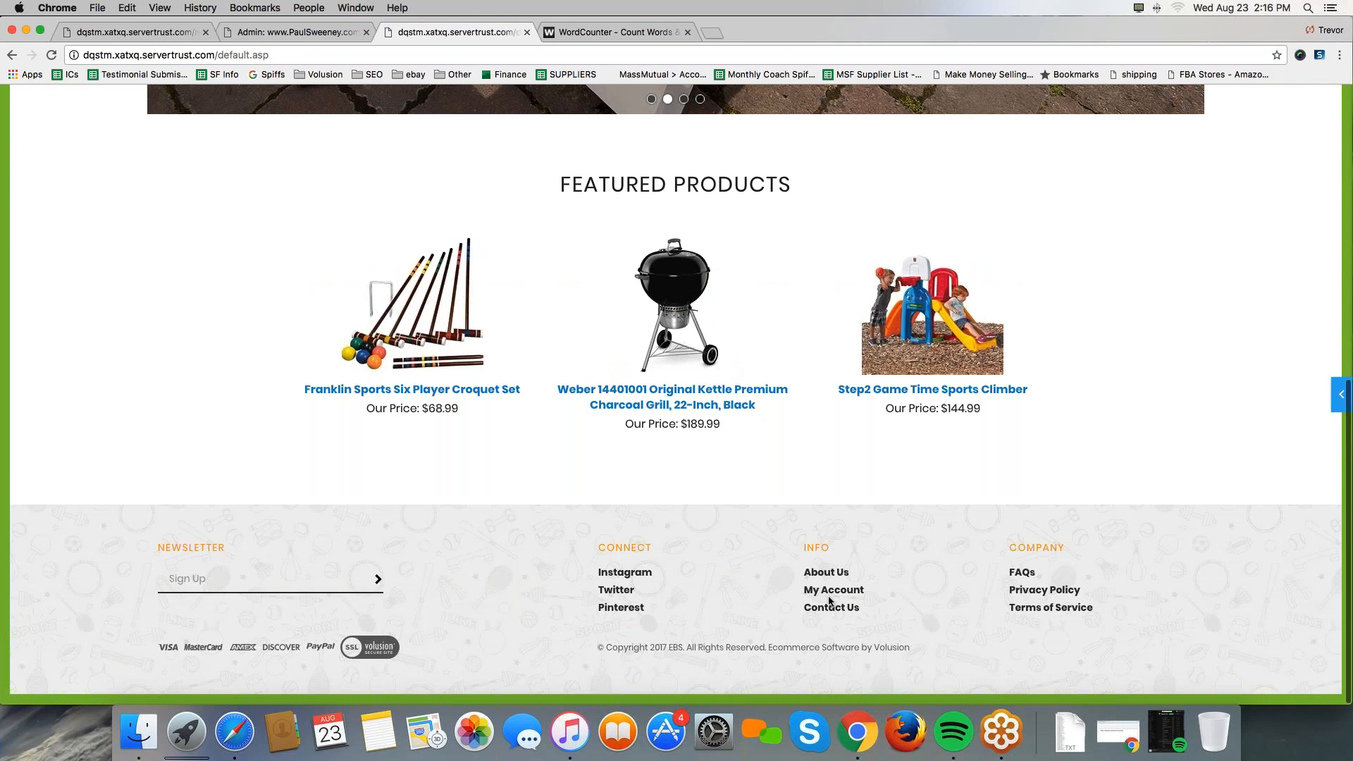
mouse_move(754, 566)
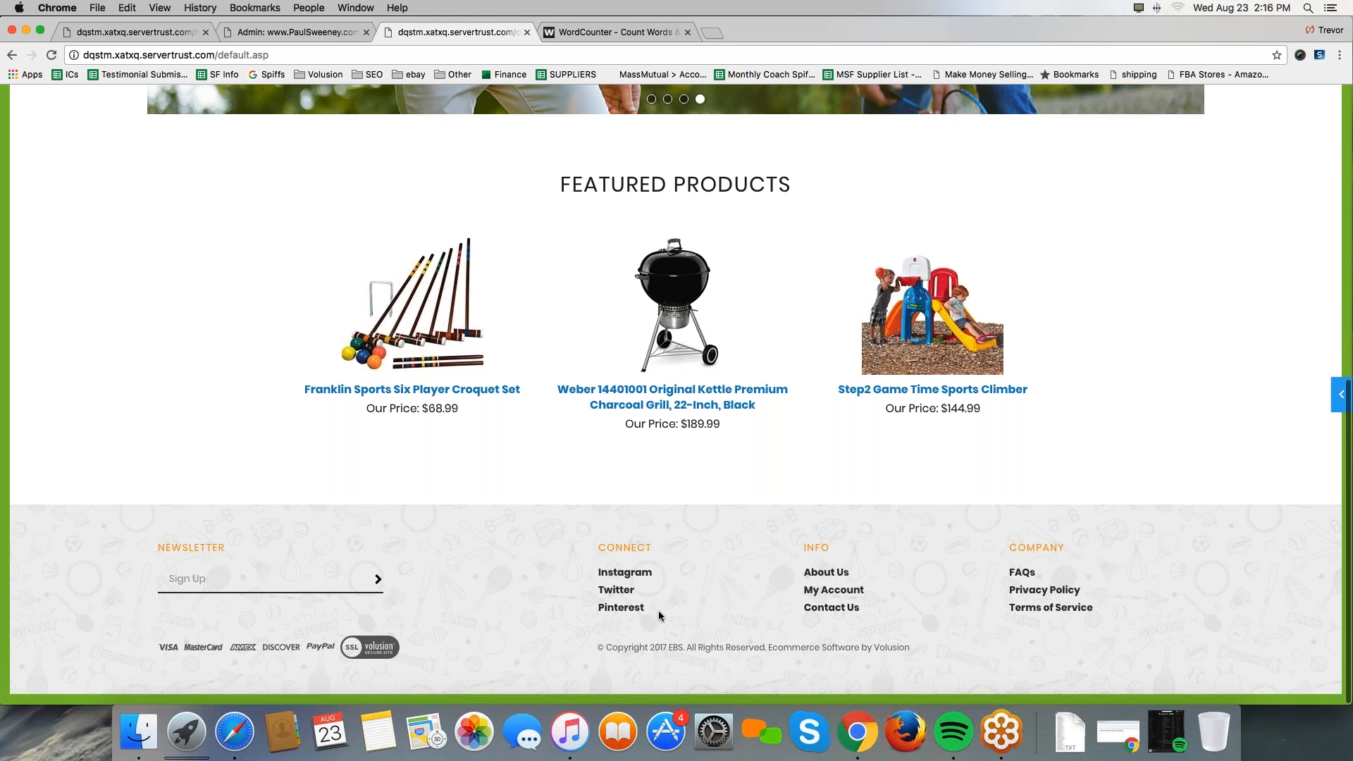
scroll(717, 604, "up", 1)
scroll(714, 603, "up", 10)
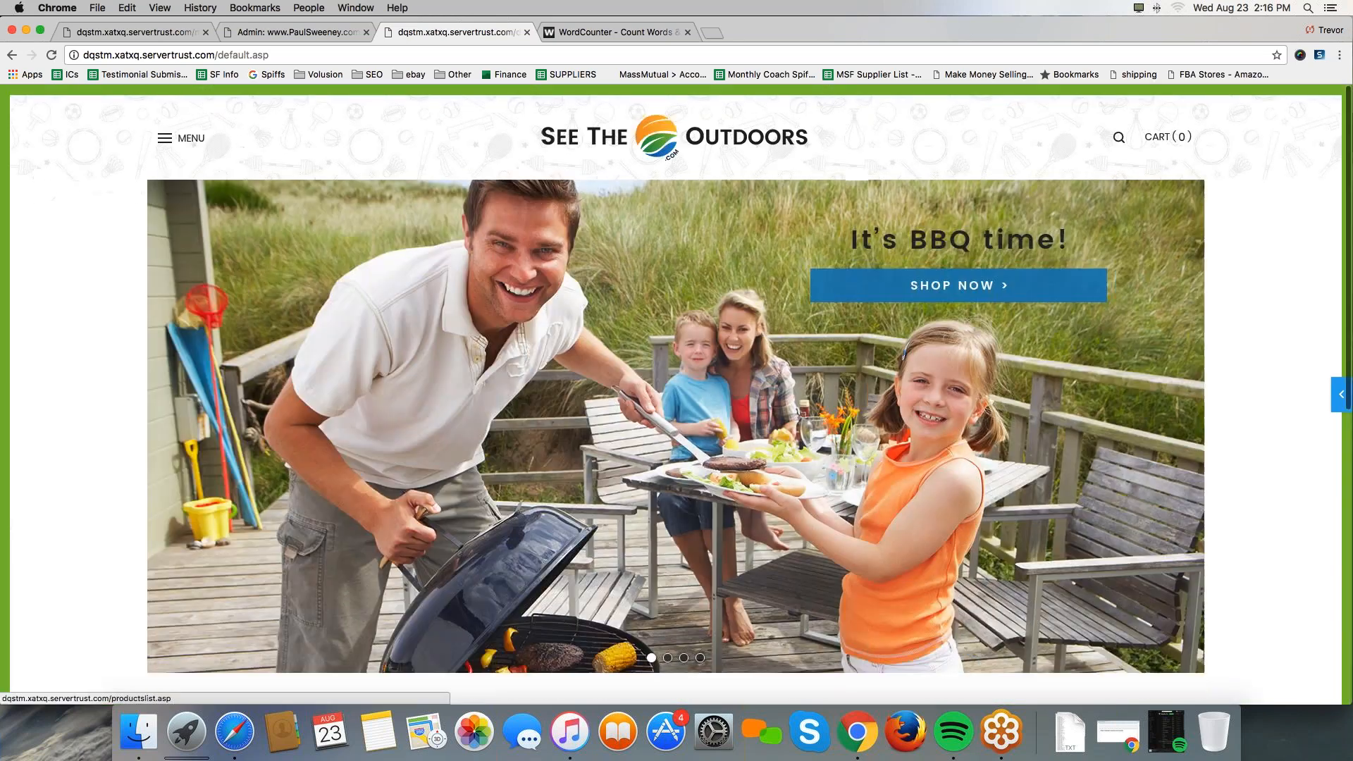
- Open the admin dashboard from the storefront and go to the design File Editor
left_click(1341, 395)
left_click(1104, 106)
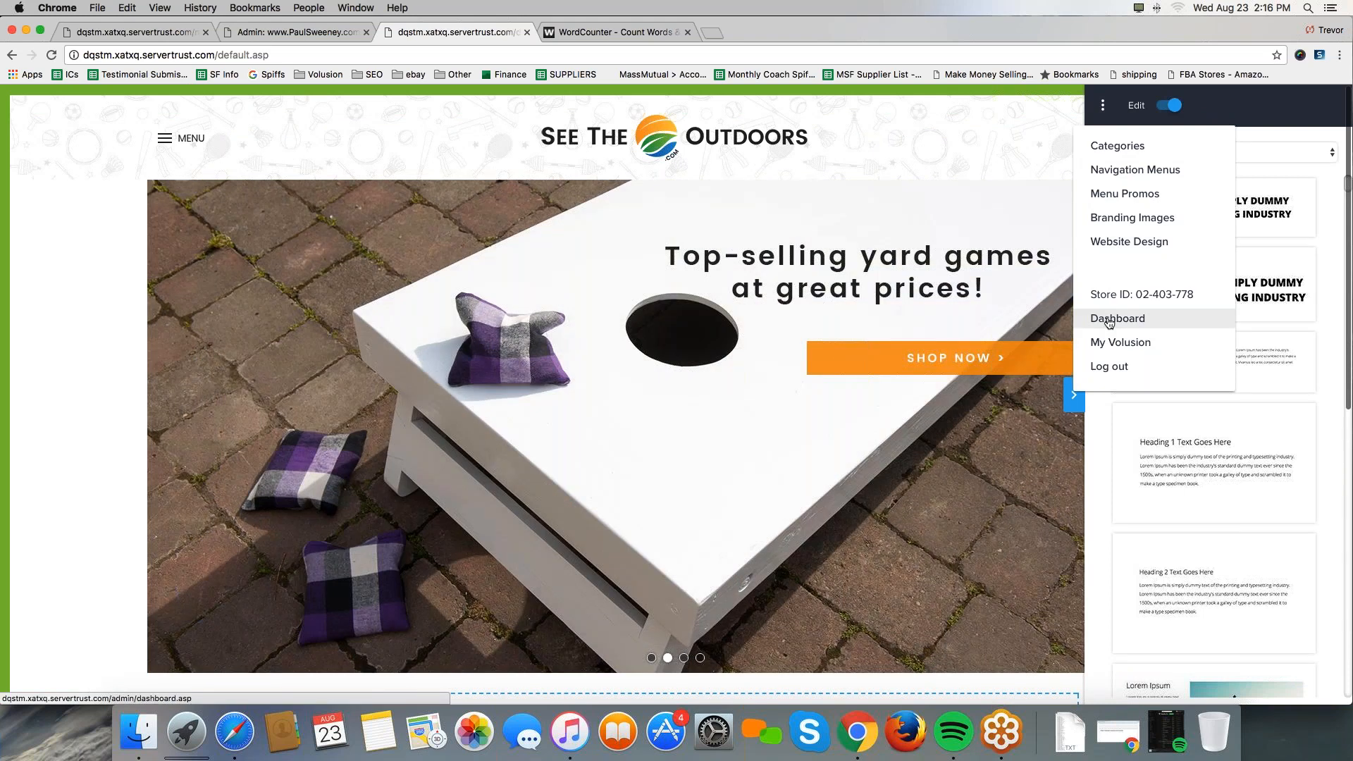
left_click(1118, 319)
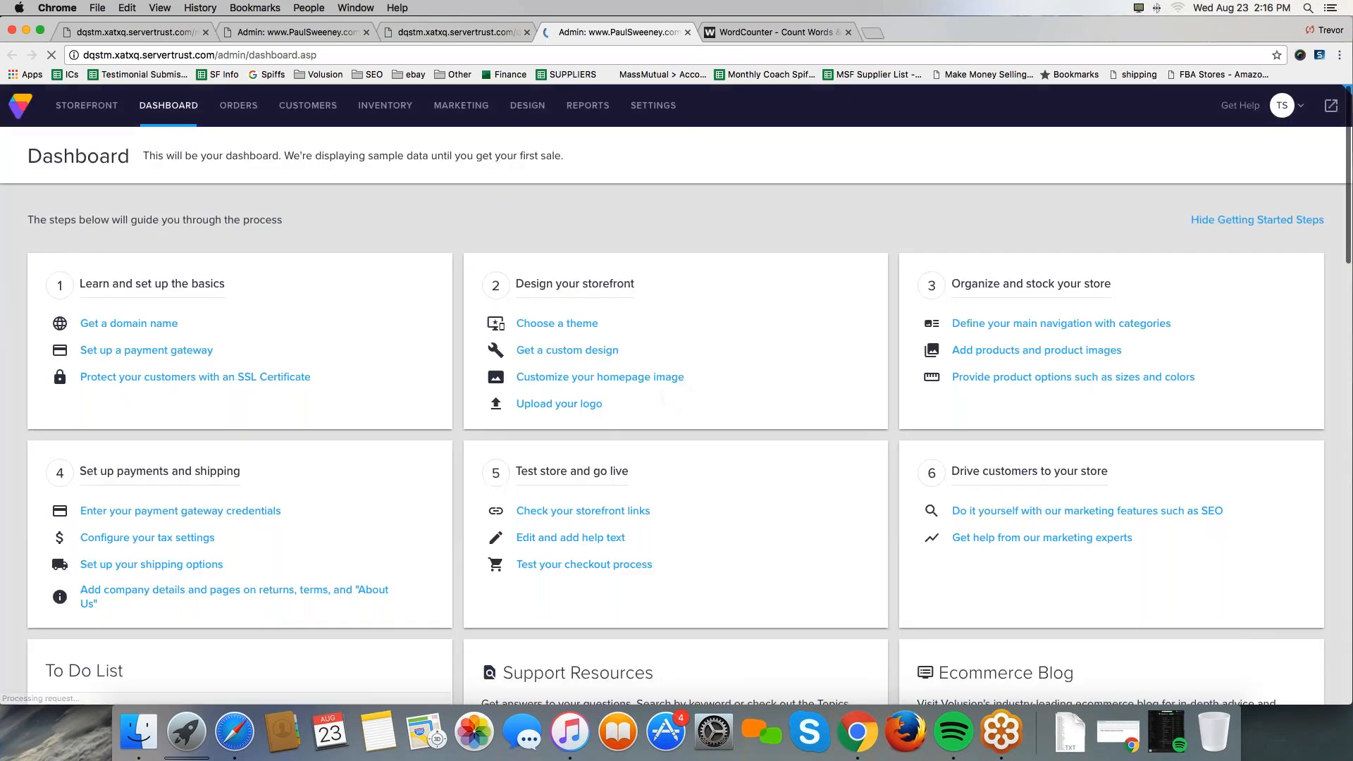
mouse_move(452, 115)
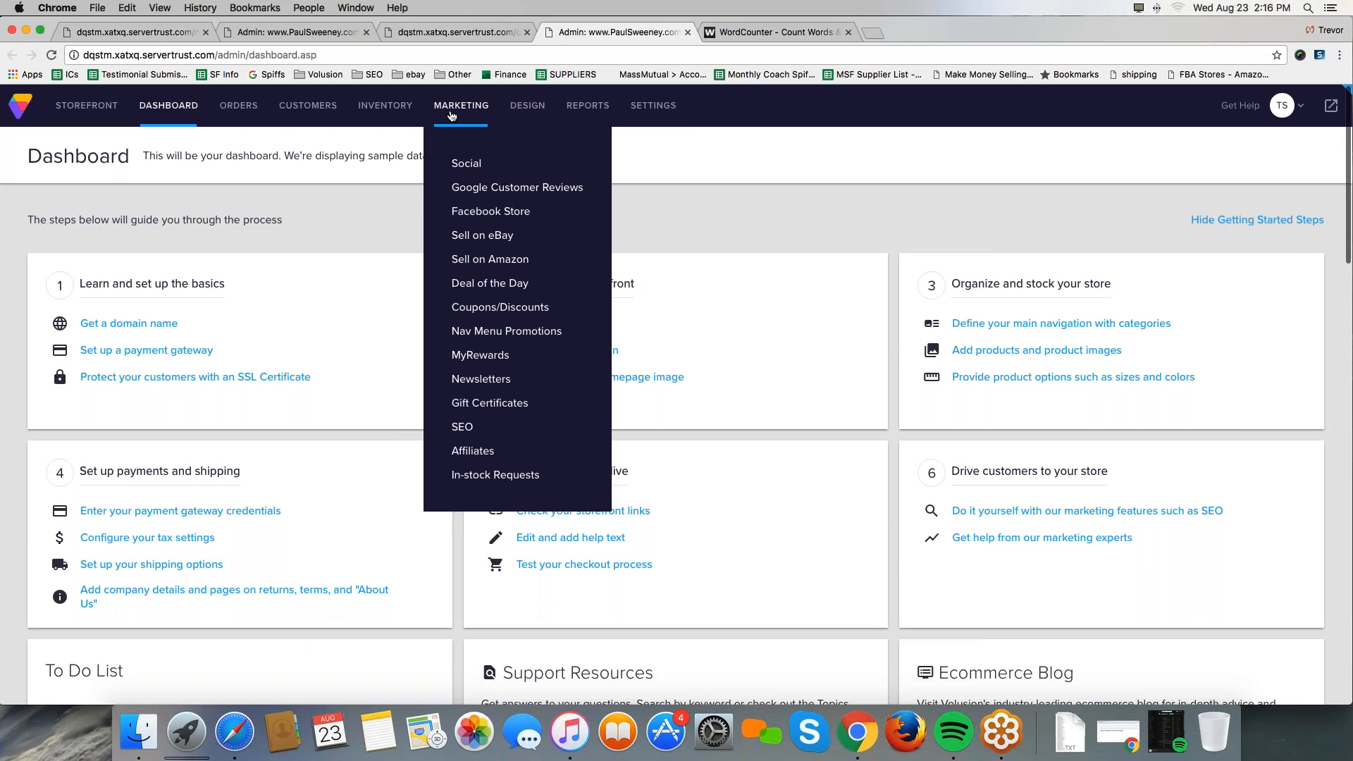
mouse_move(536, 113)
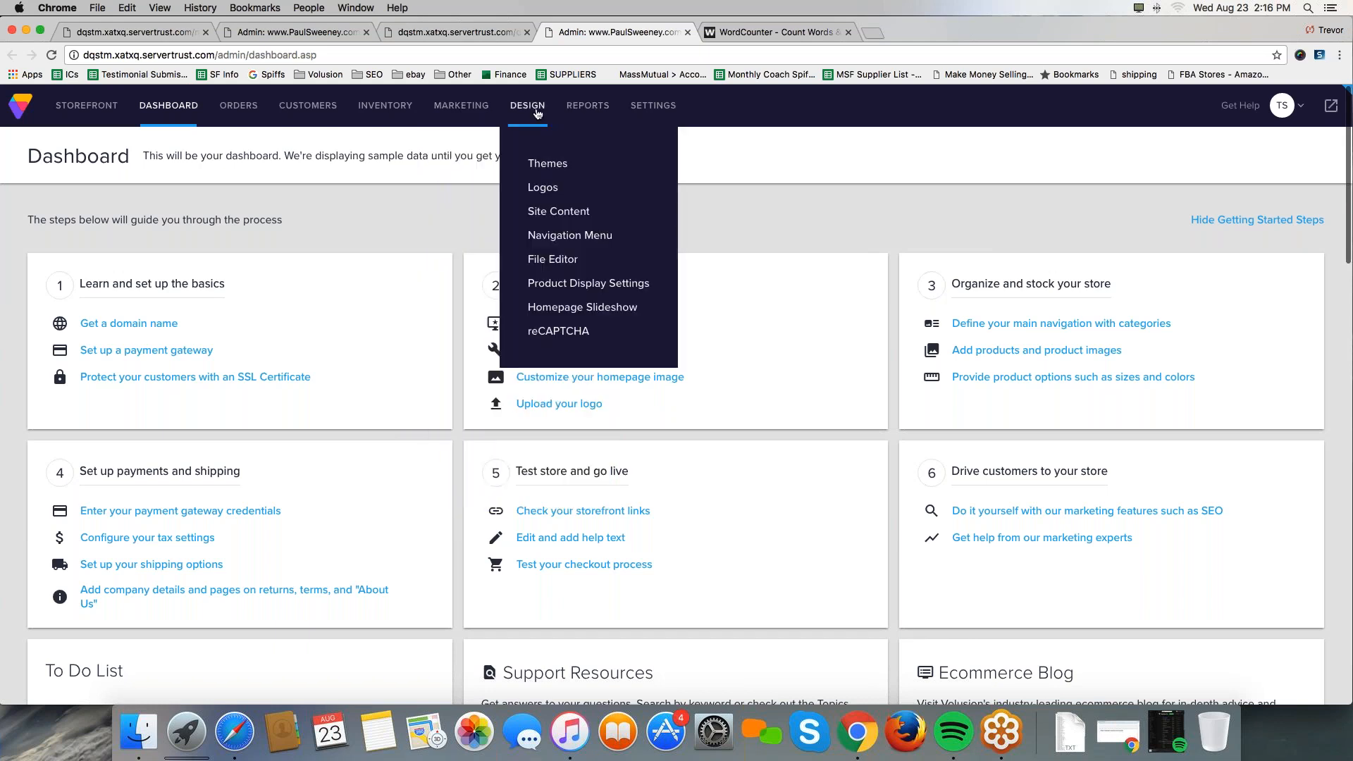
mouse_move(654, 109)
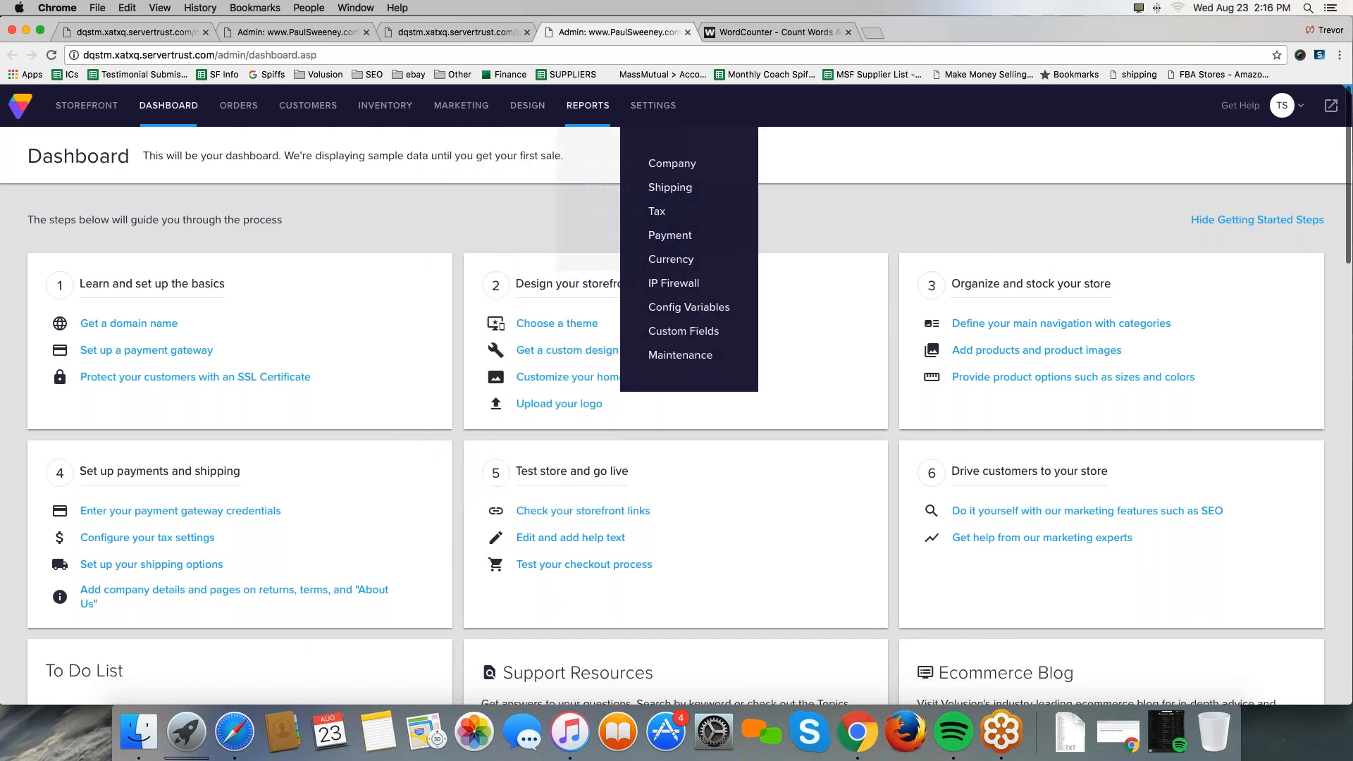
left_click(546, 260)
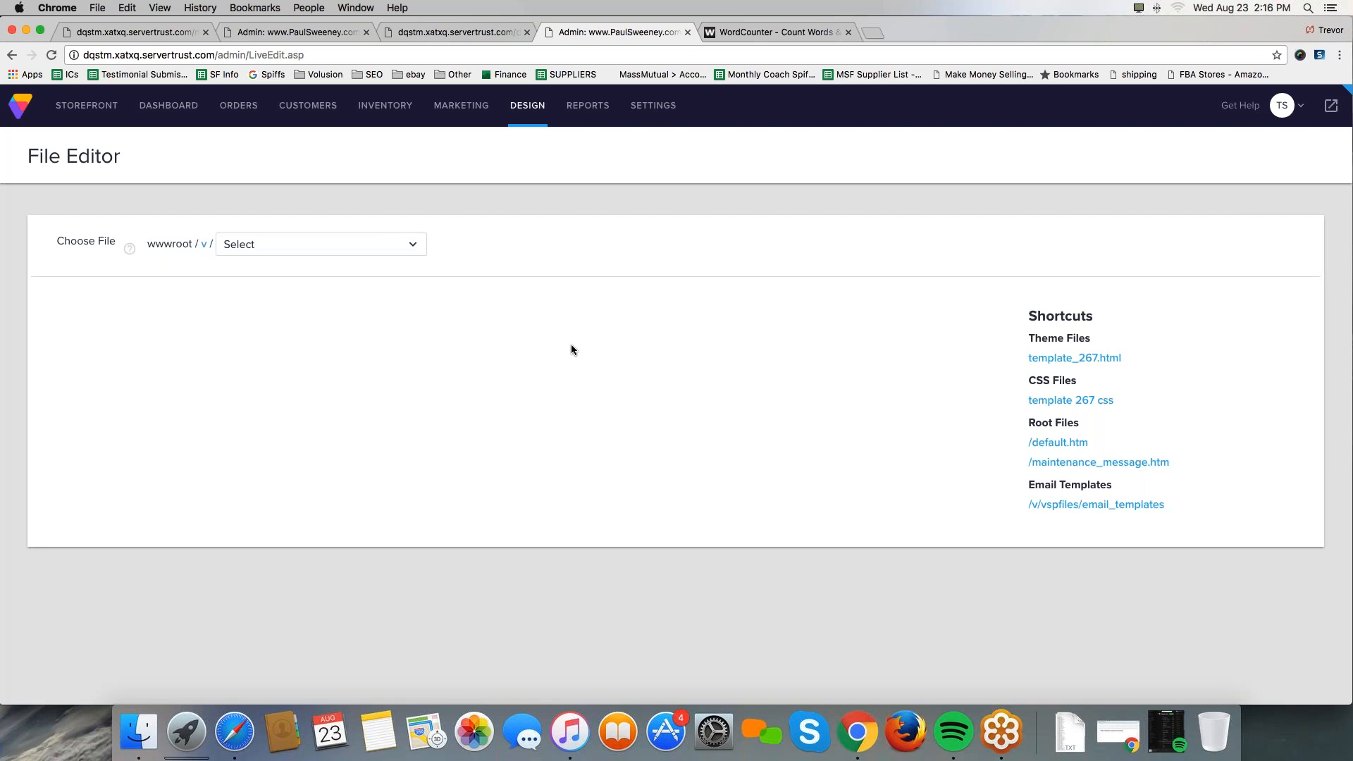
- Open the theme file template_267.html and search its code for "contact" to locate the footer's Contact Us link
left_click(1097, 360)
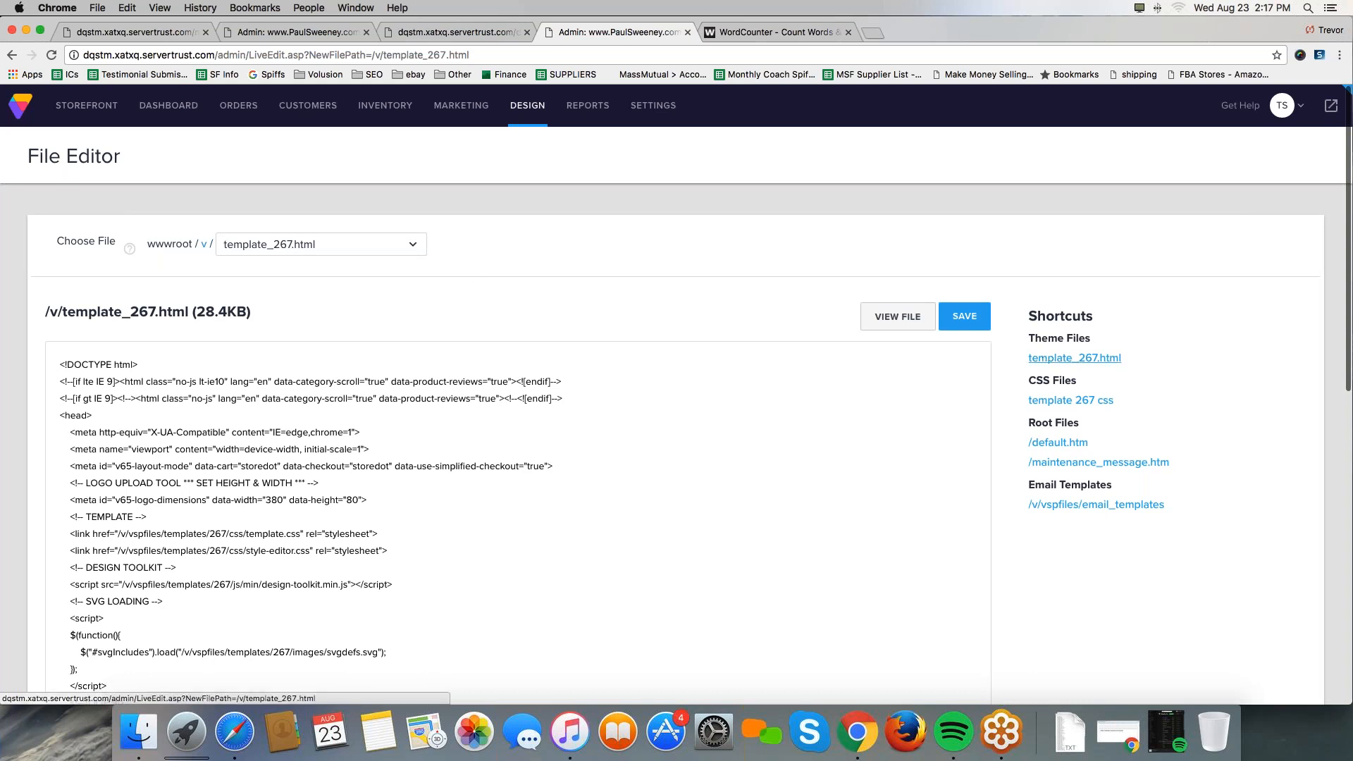
left_click(1054, 361)
left_click_drag(1123, 358, 1027, 357)
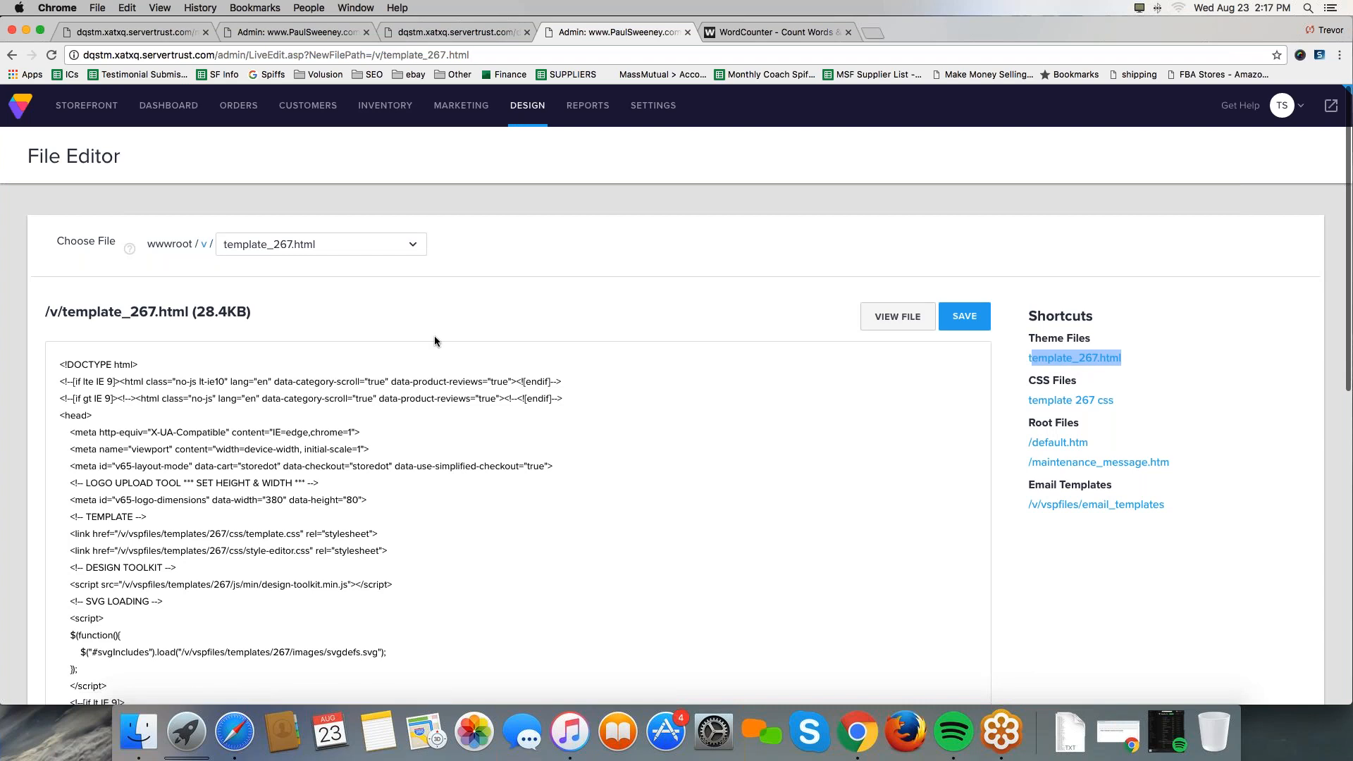
key("super+f")
type("contact")
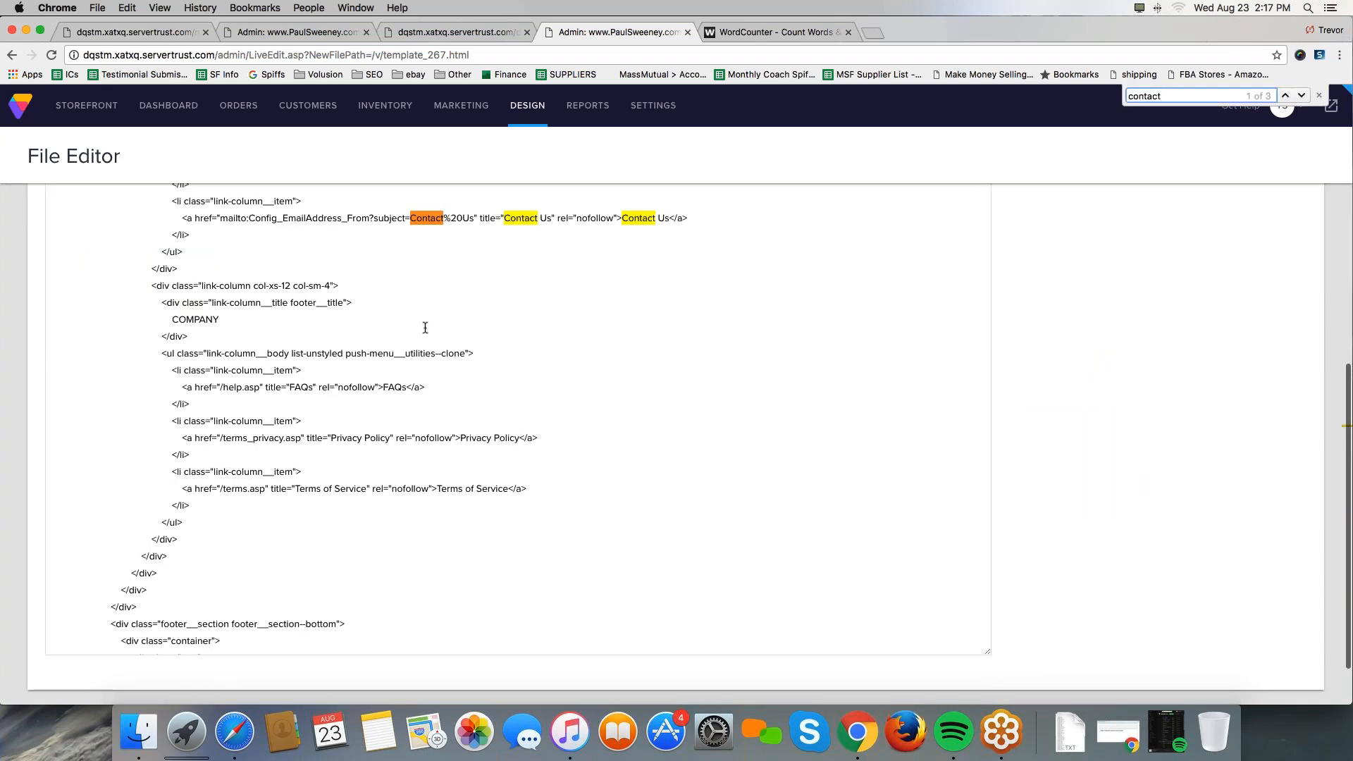
scroll(246, 261, "up", 10)
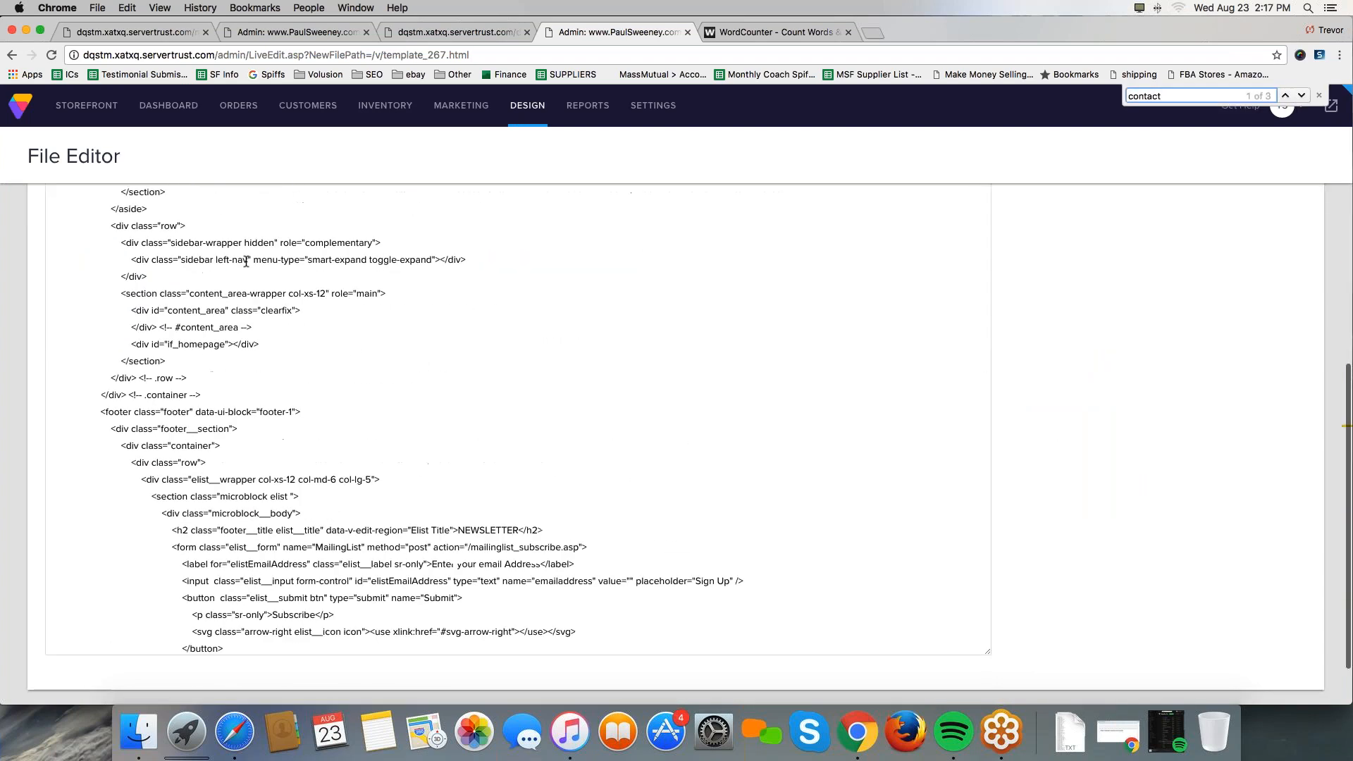
scroll(246, 261, "up", 15)
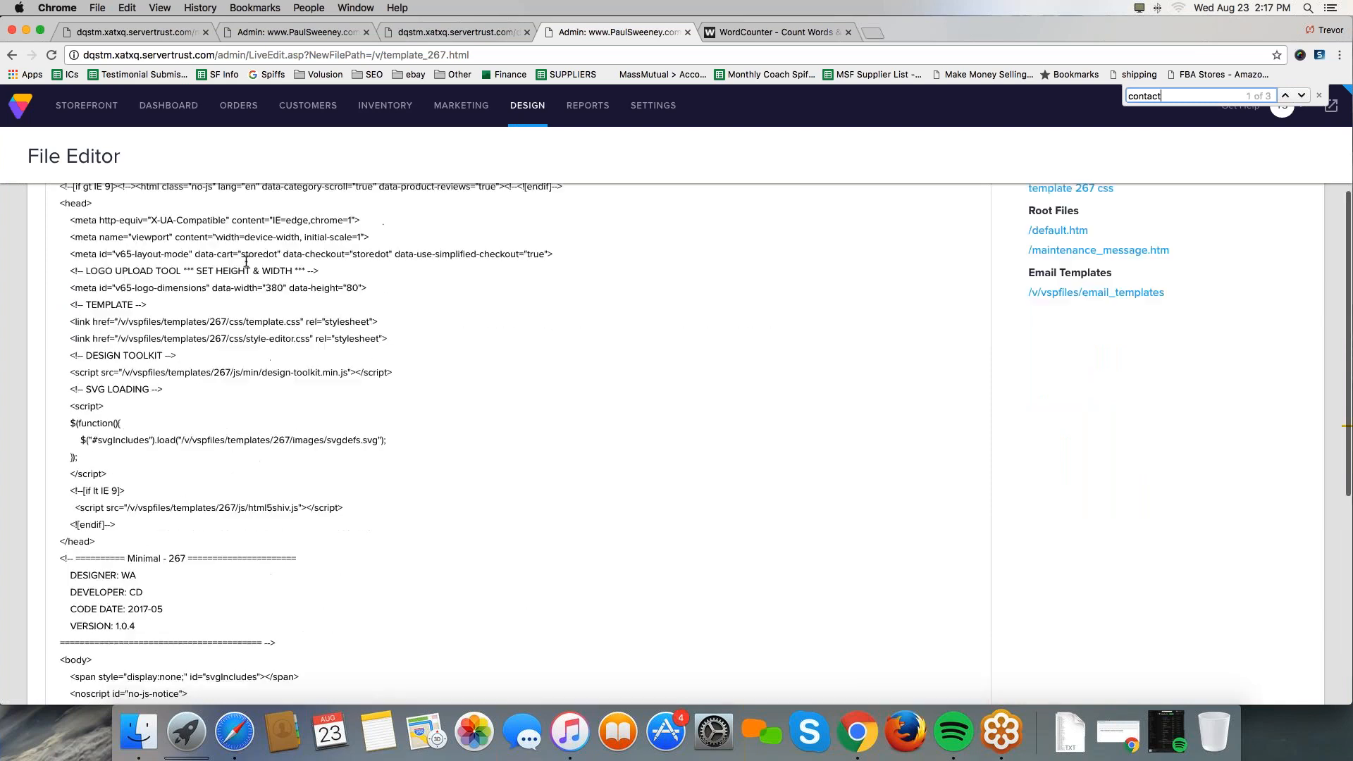
scroll(246, 261, "down", 15)
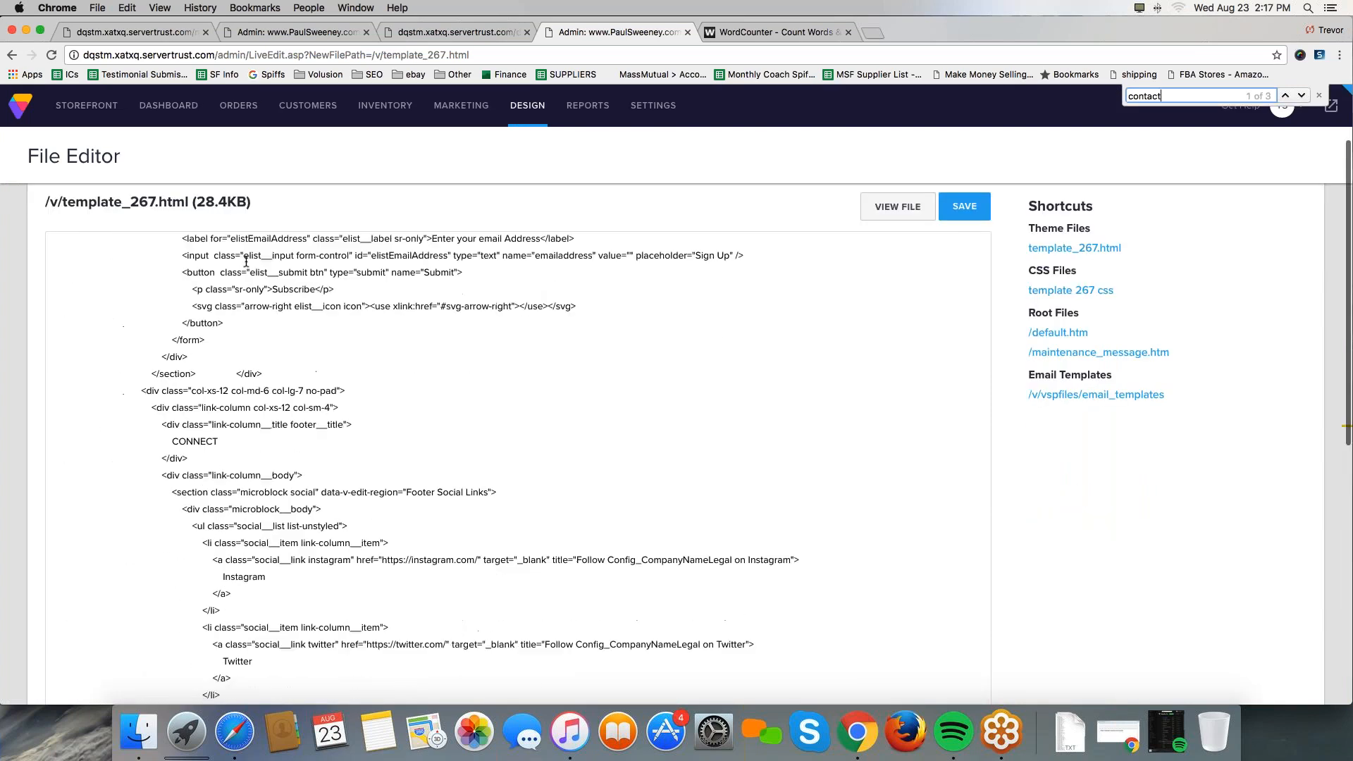
scroll(246, 261, "down", 10)
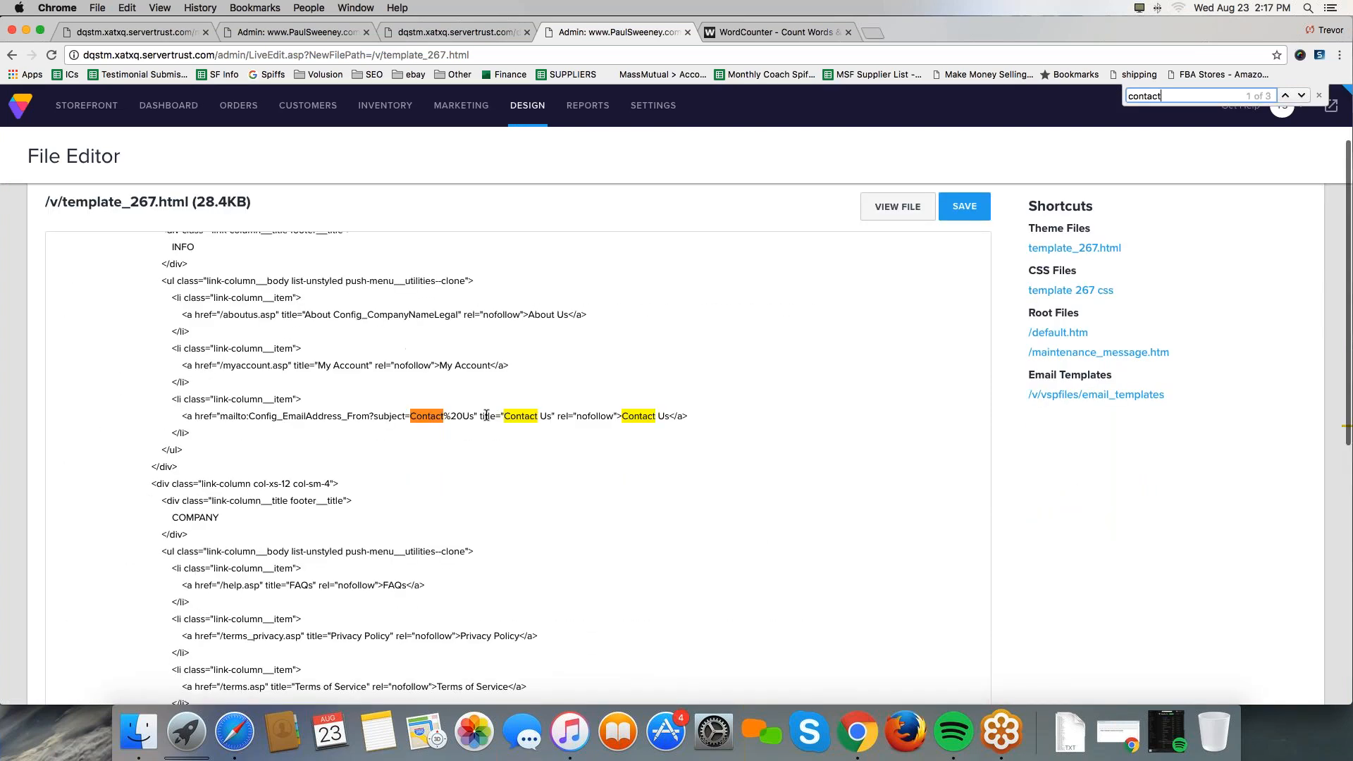
left_click(485, 426)
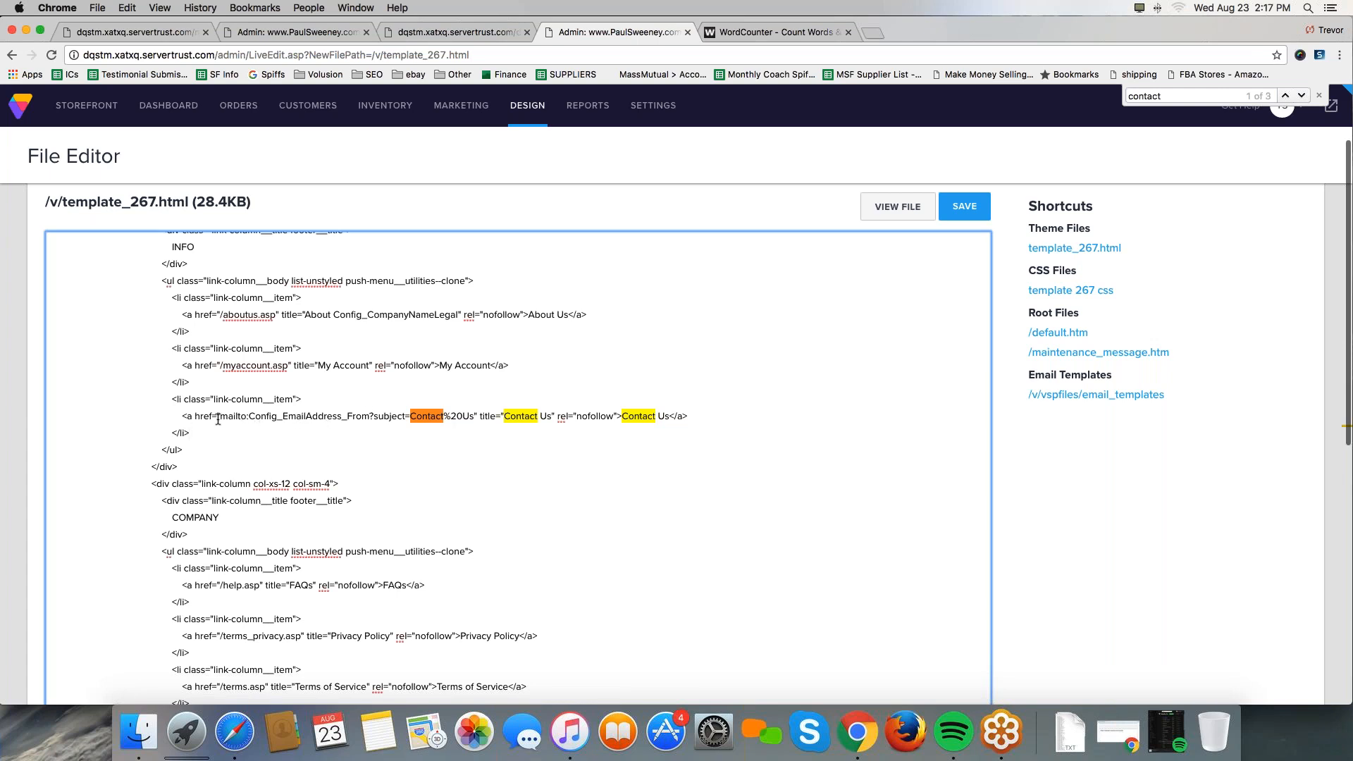
left_click_drag(220, 417, 474, 417)
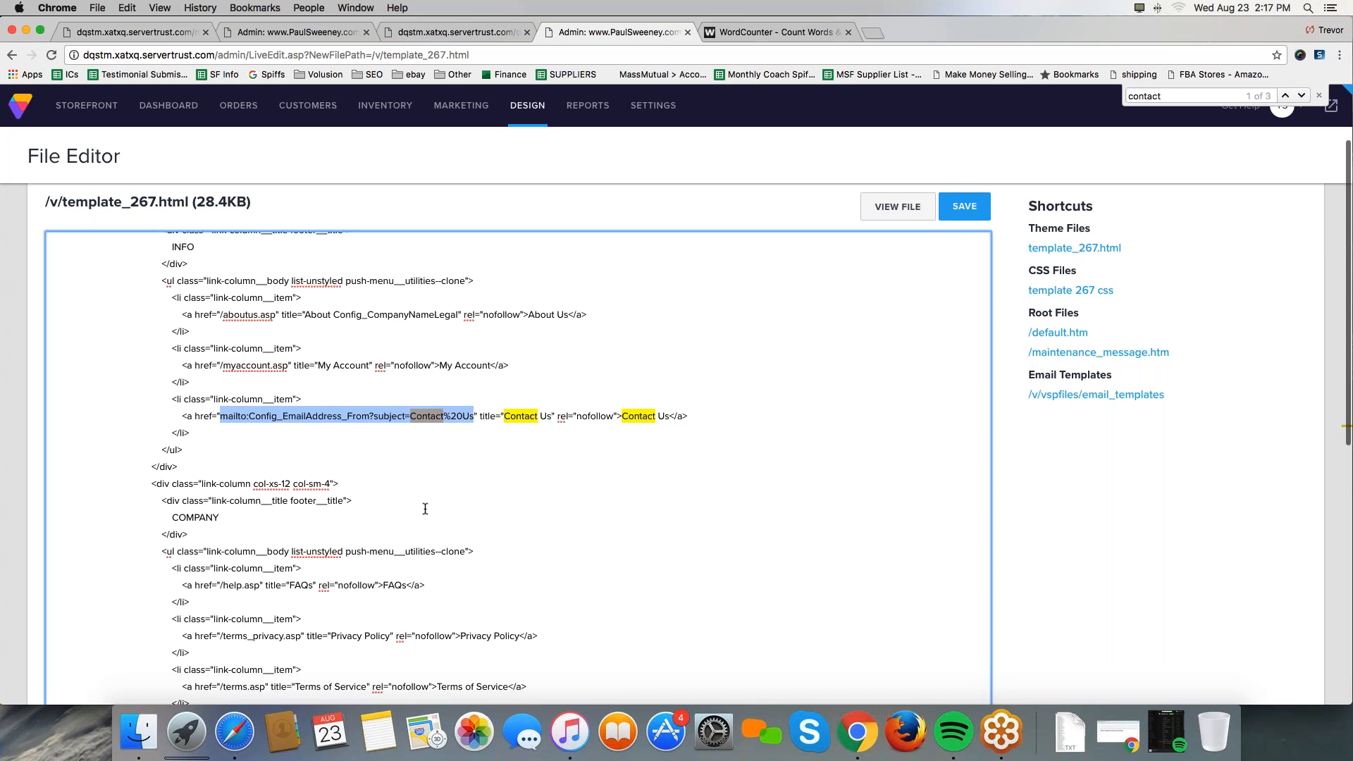
key("BackSpace")
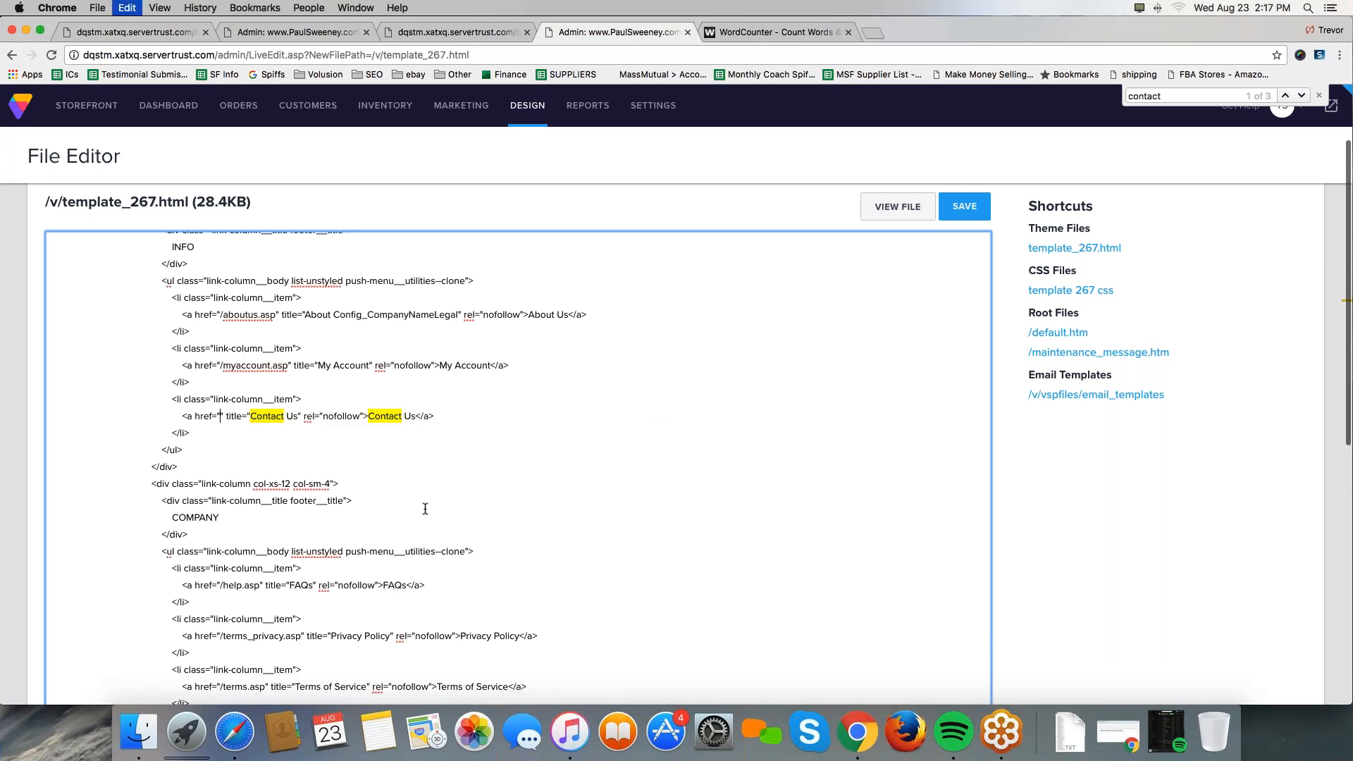
type("http://dqstm.xatxq.servertrust.com/category-s/145.htm")
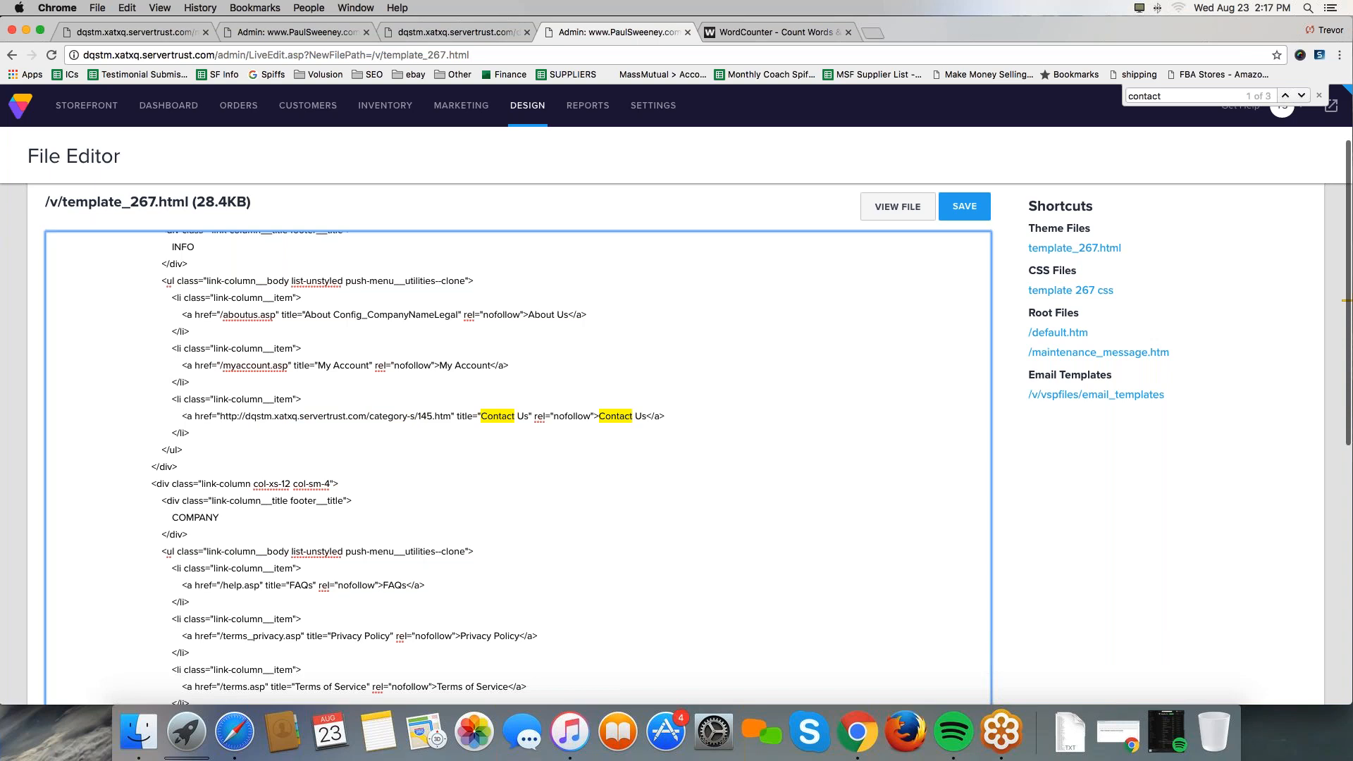
left_click(965, 205)
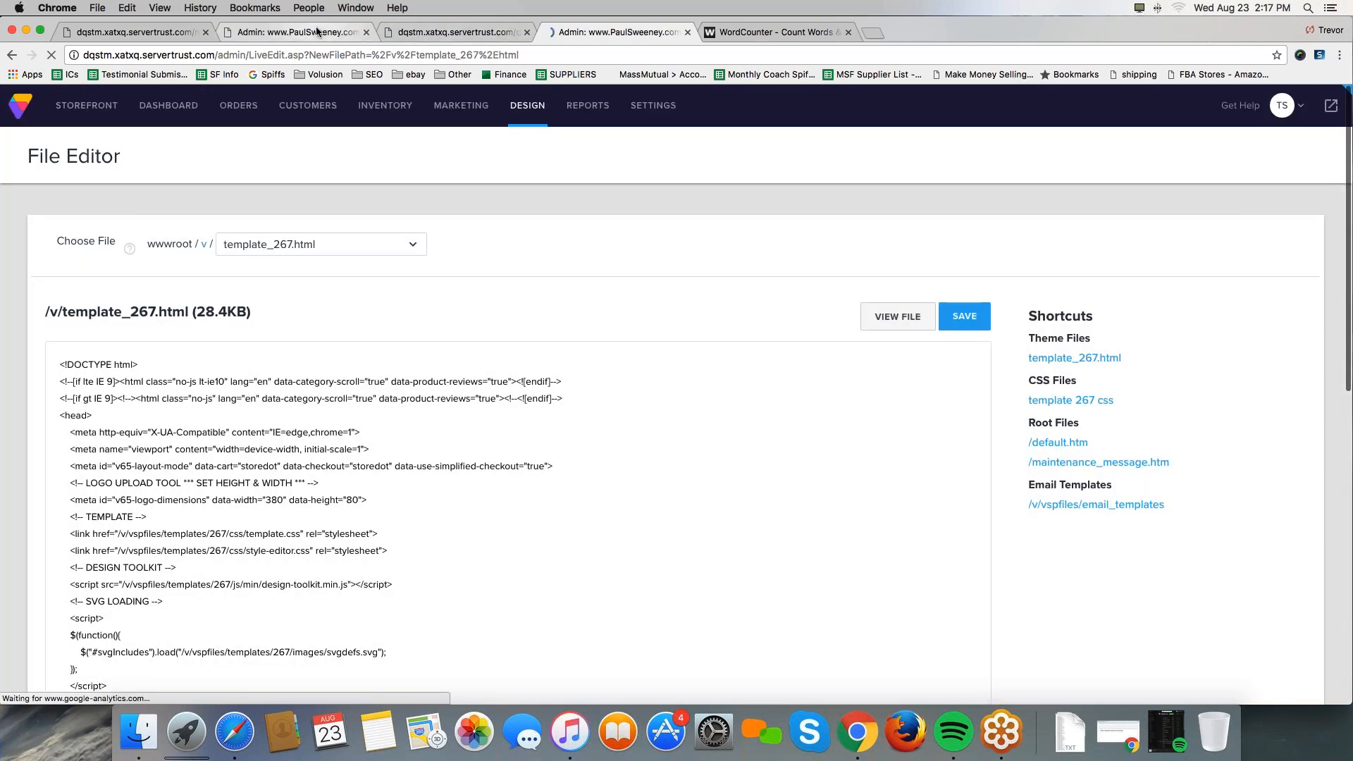
- Reload the storefront home page and test the Contact Us link in its footer
left_click(319, 32)
left_click(478, 35)
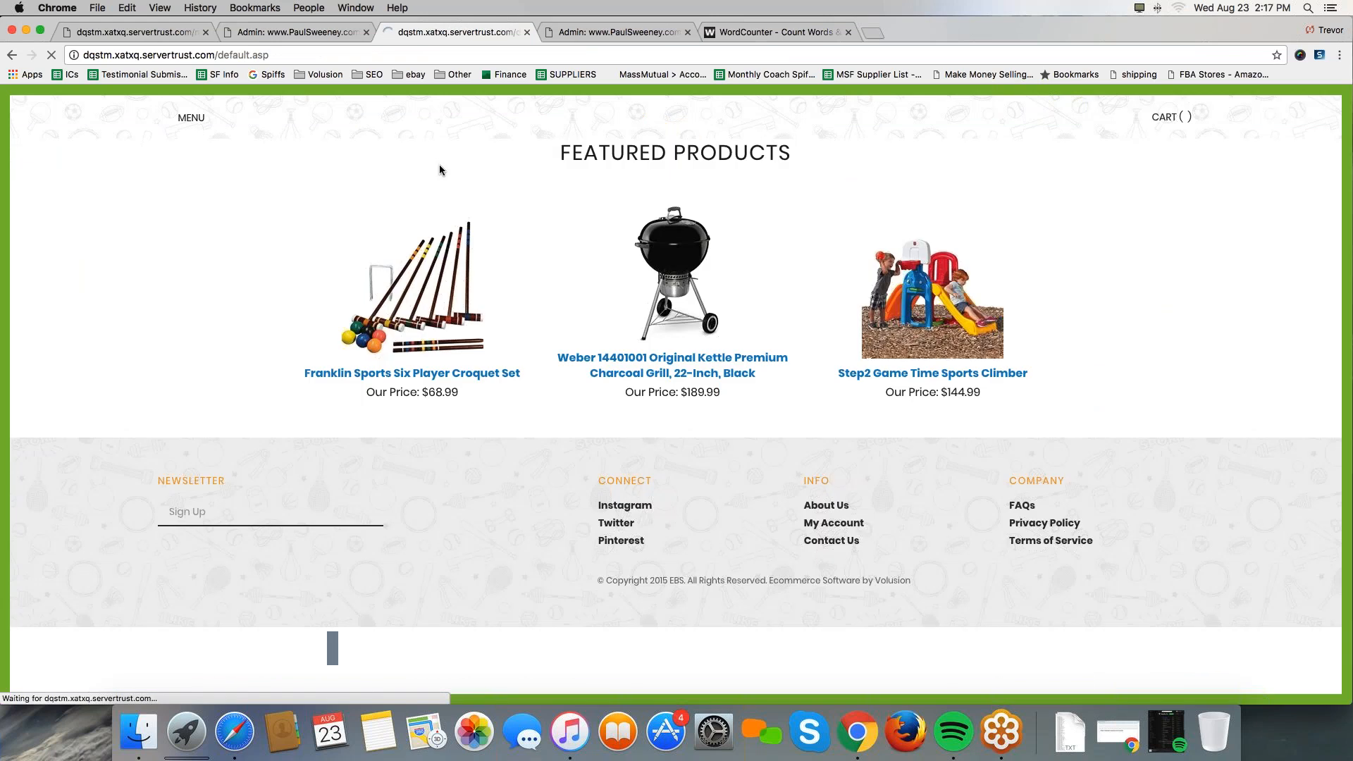
scroll(627, 428, "down", 4)
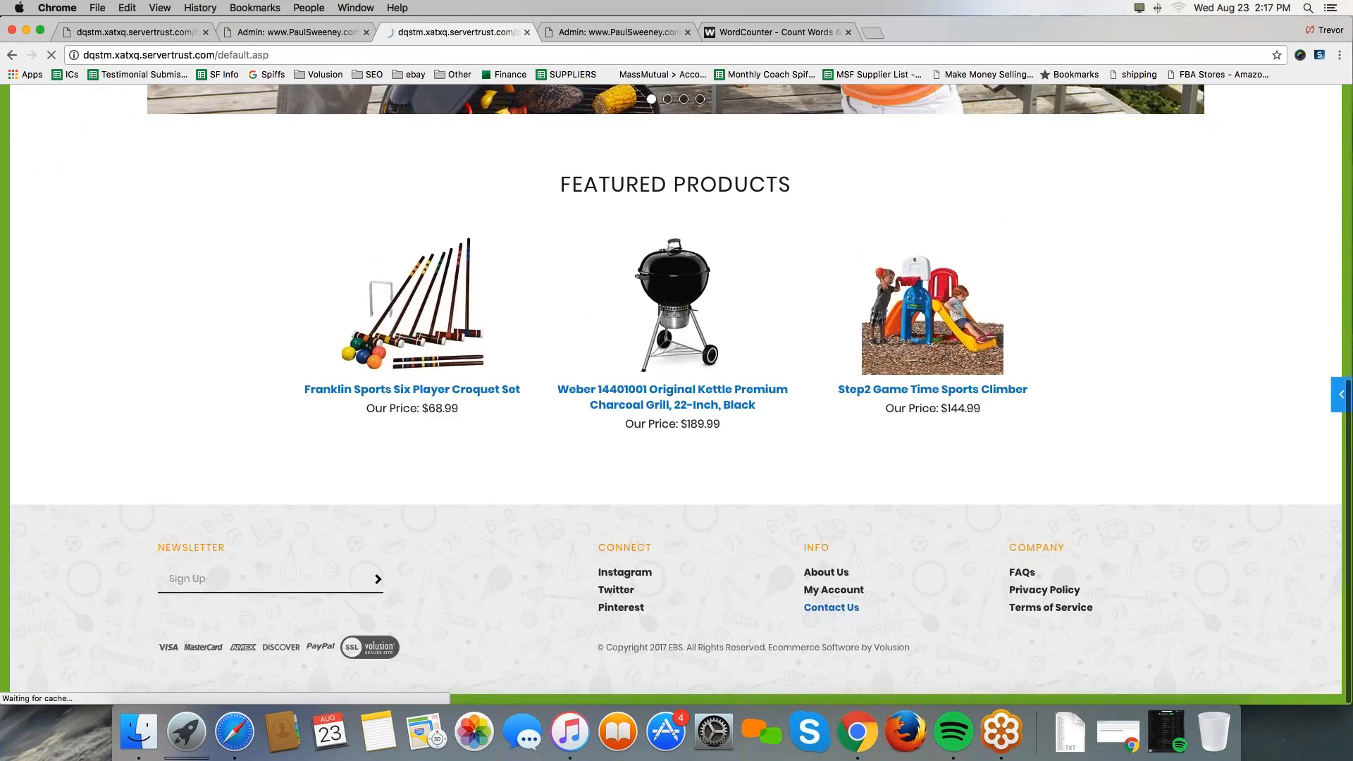
left_click(832, 607)
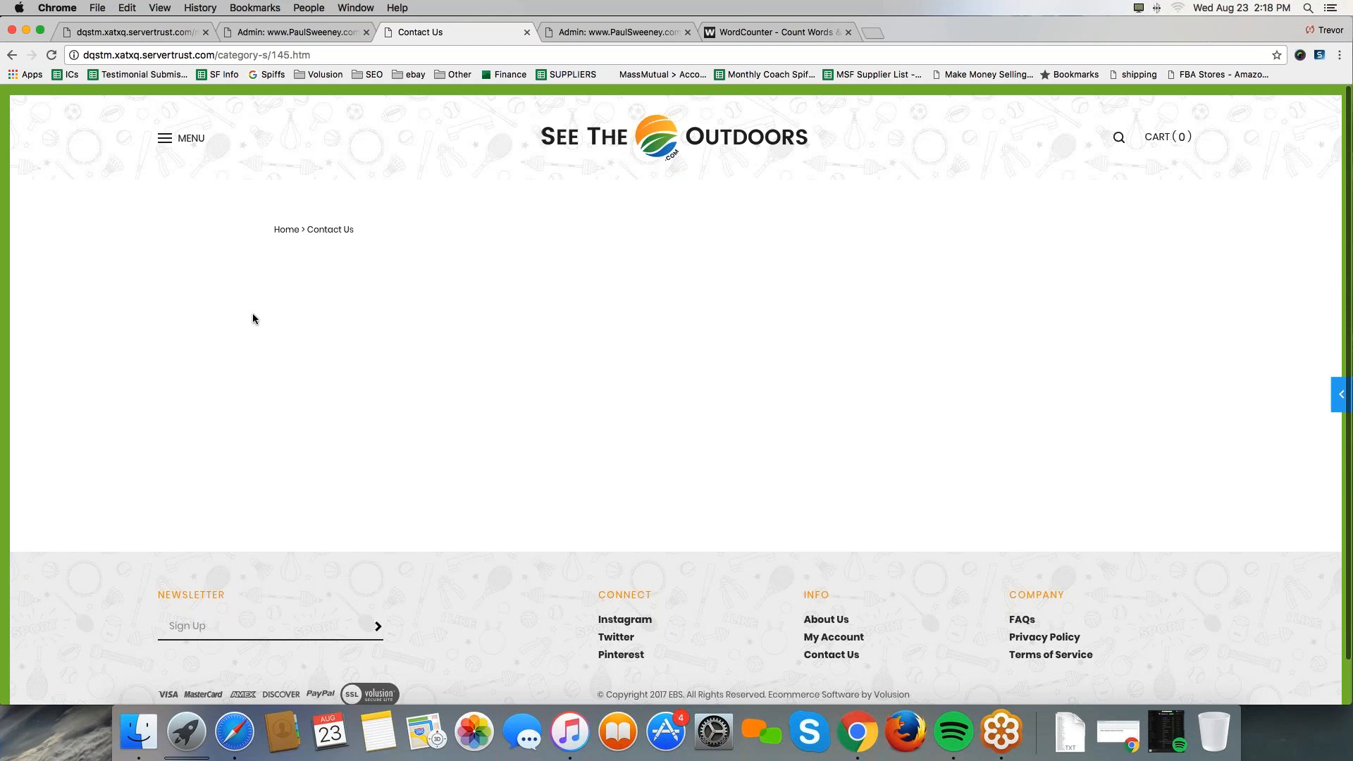
- Return to the admin's inventory categories and open the Contact Us category for editing
left_click(602, 31)
left_click(289, 33)
mouse_move(386, 106)
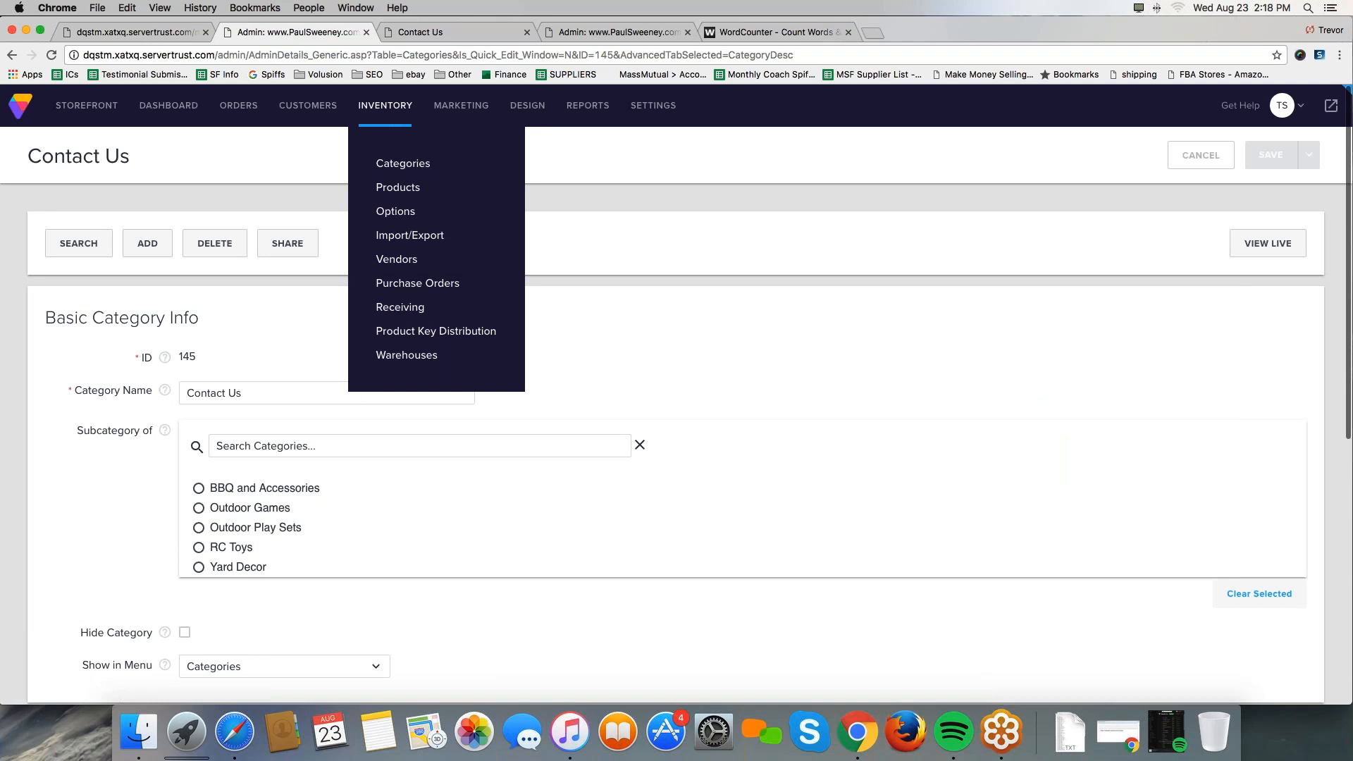
left_click(368, 166)
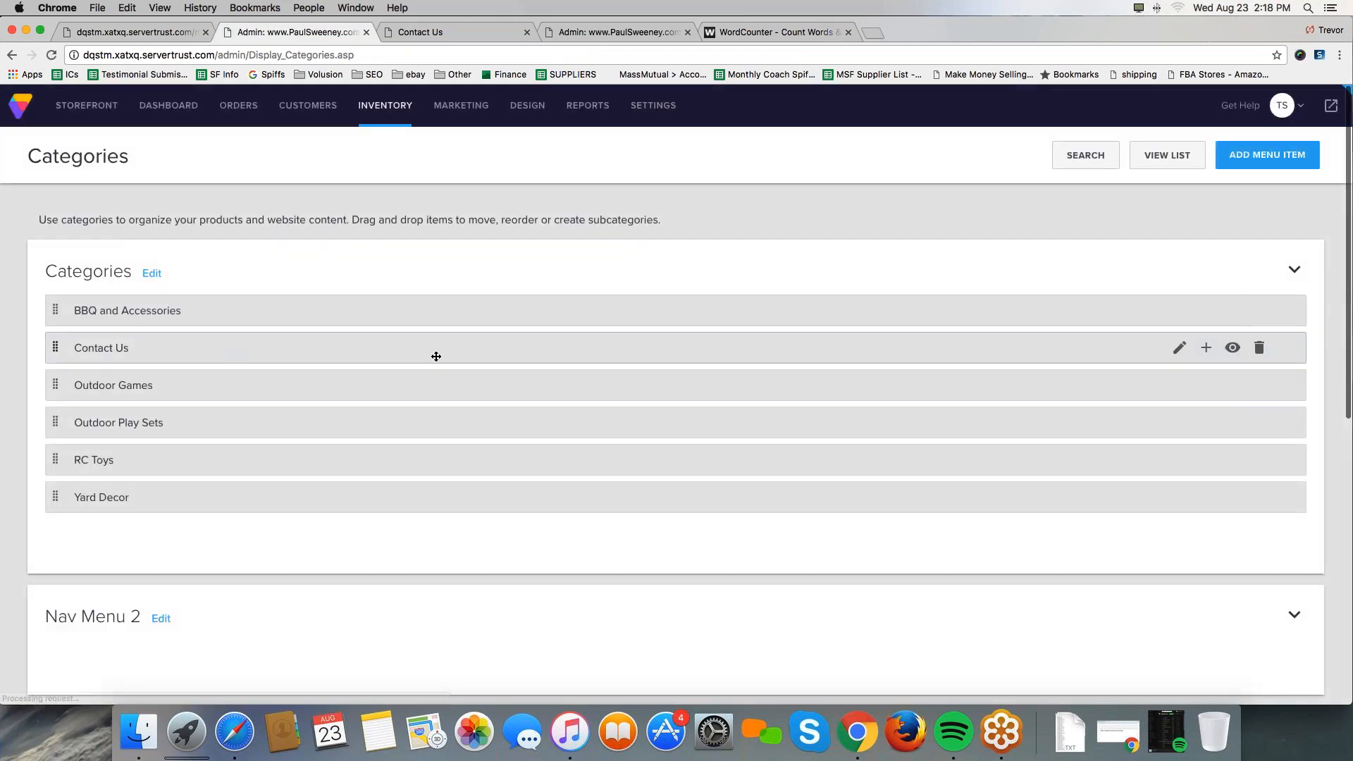
left_click(1178, 349)
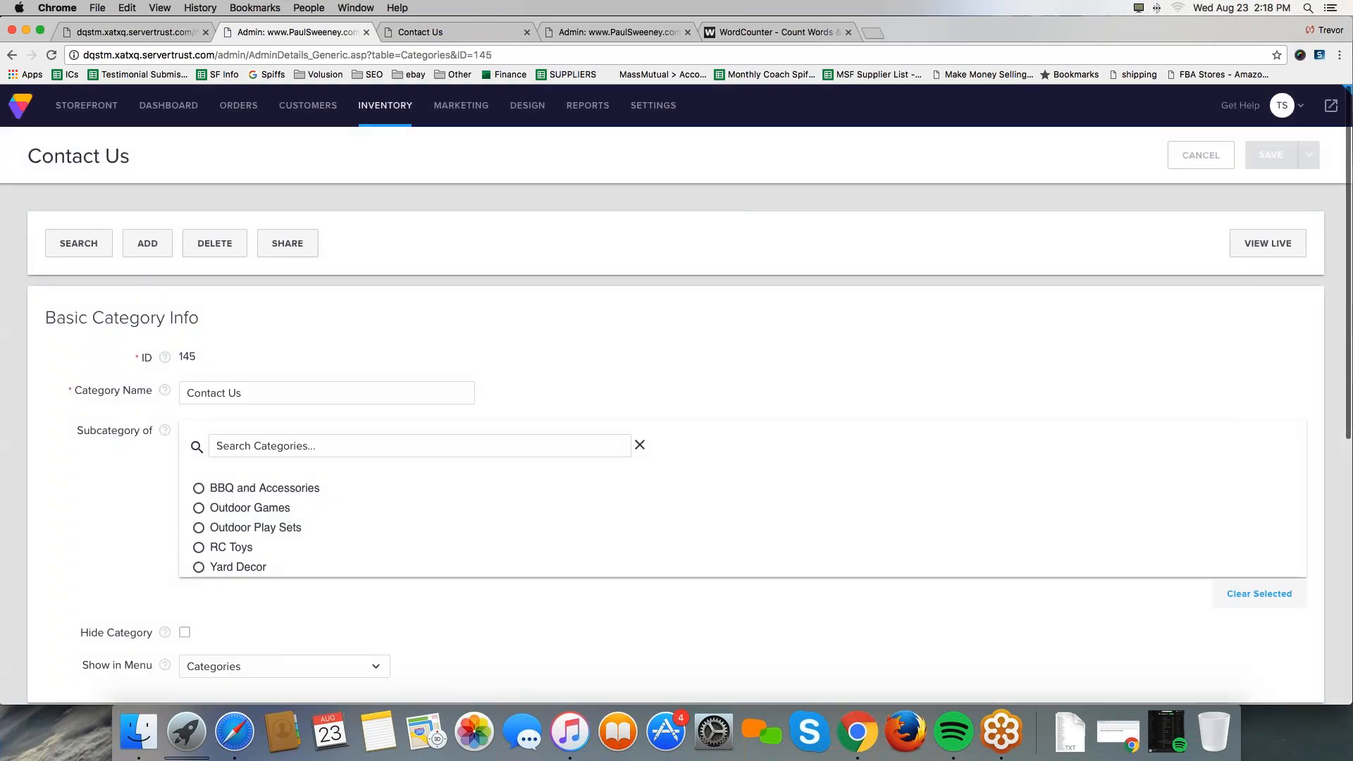
- Reset the Contact Us category's Show in Menu option to "Select" and save the category
left_click(278, 671)
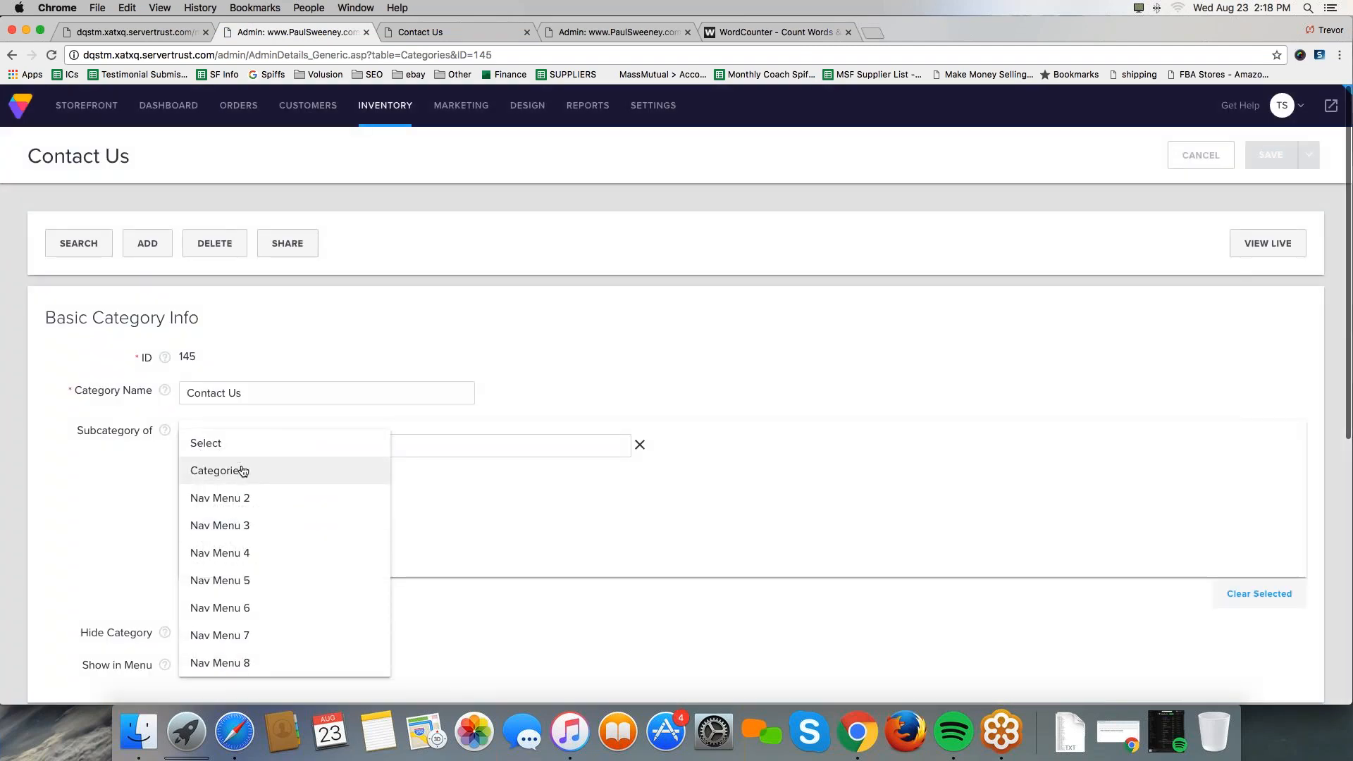
left_click(212, 444)
scroll(212, 444, "down", 1)
scroll(84, 564, "down", 2)
left_click_drag(82, 566, 156, 566)
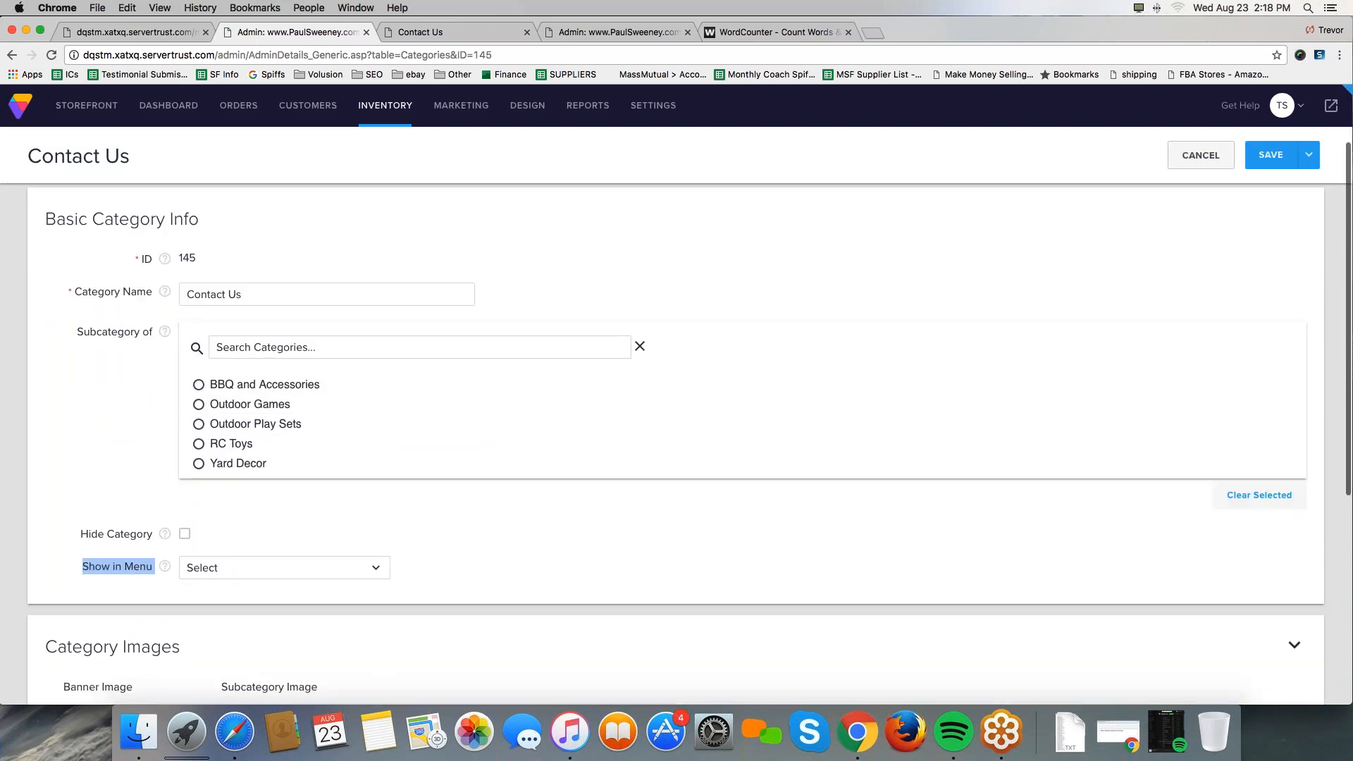
left_click_drag(1265, 158, 1209, 308)
left_click(1272, 156)
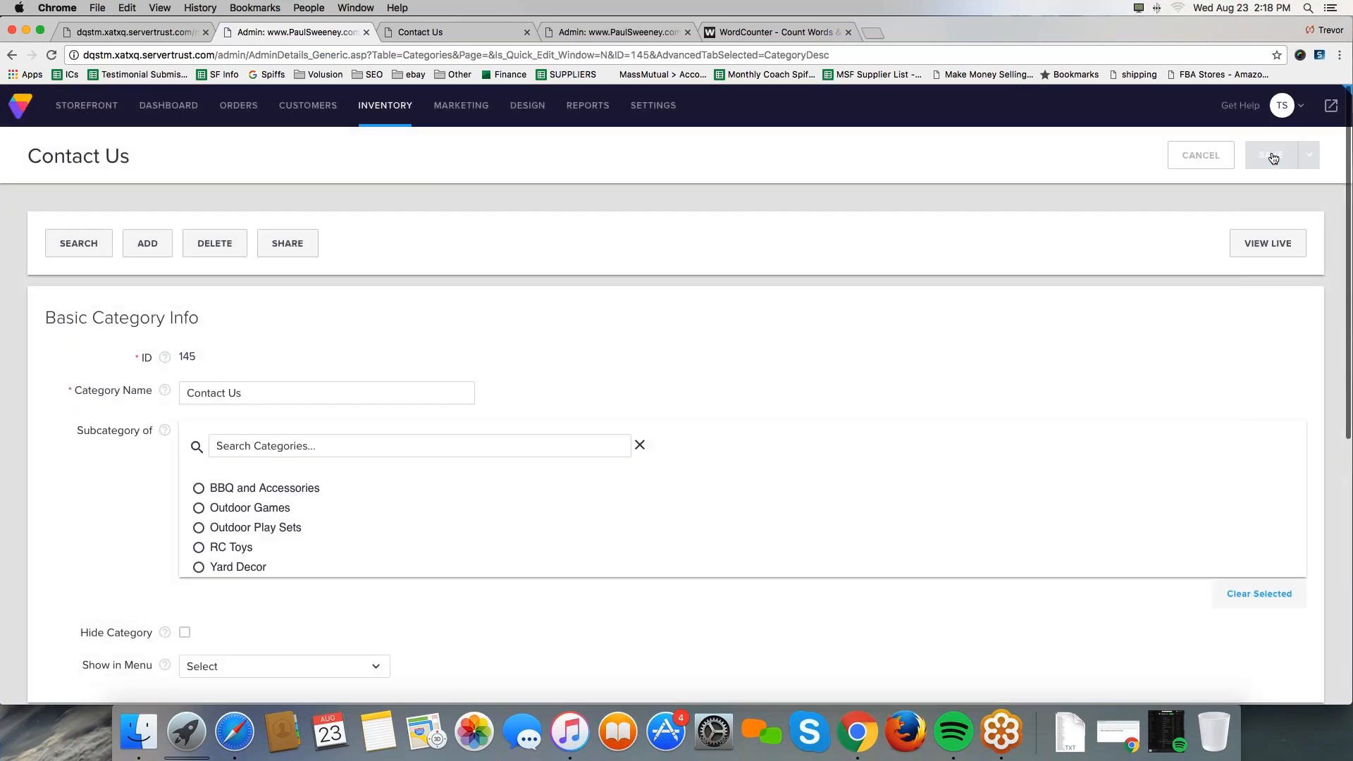
- Open the storefront home page and examine the link columns in its footer
left_click(775, 32)
left_click(607, 35)
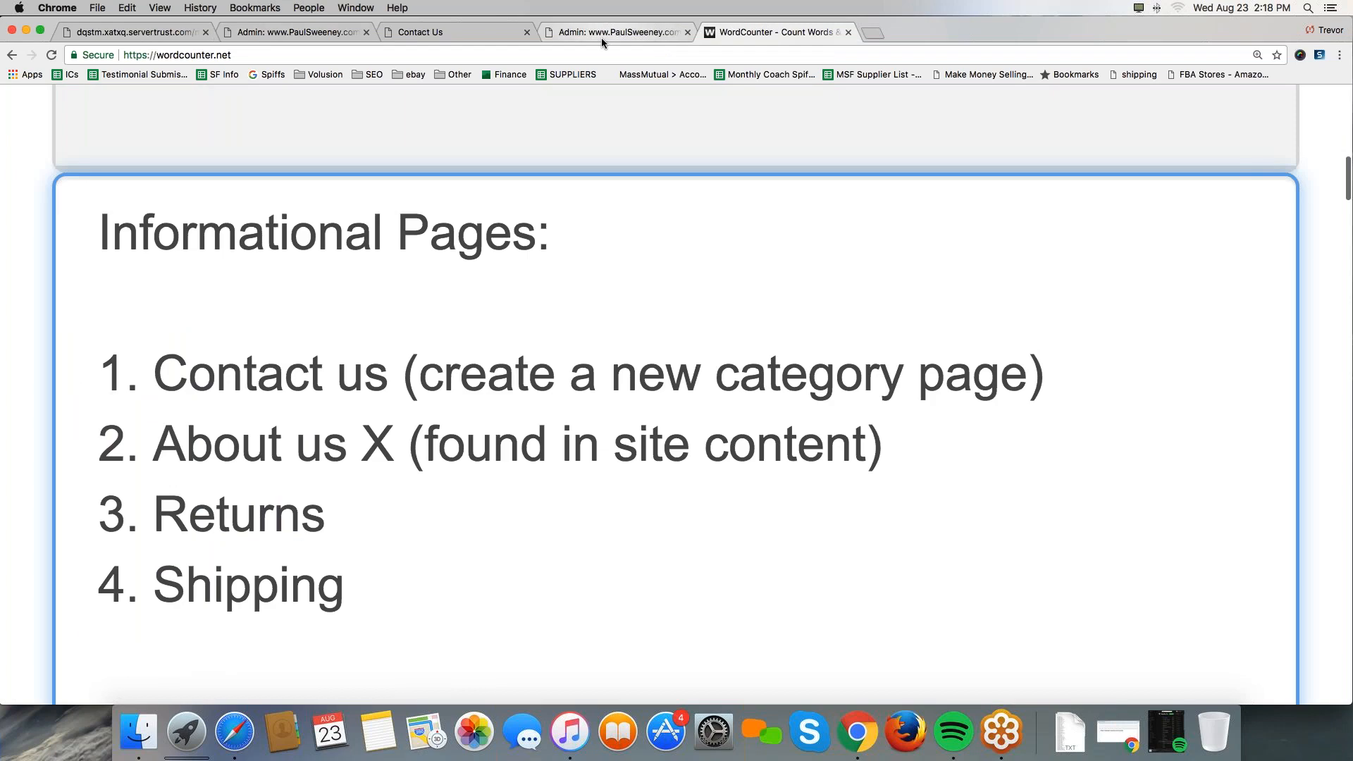
left_click(458, 35)
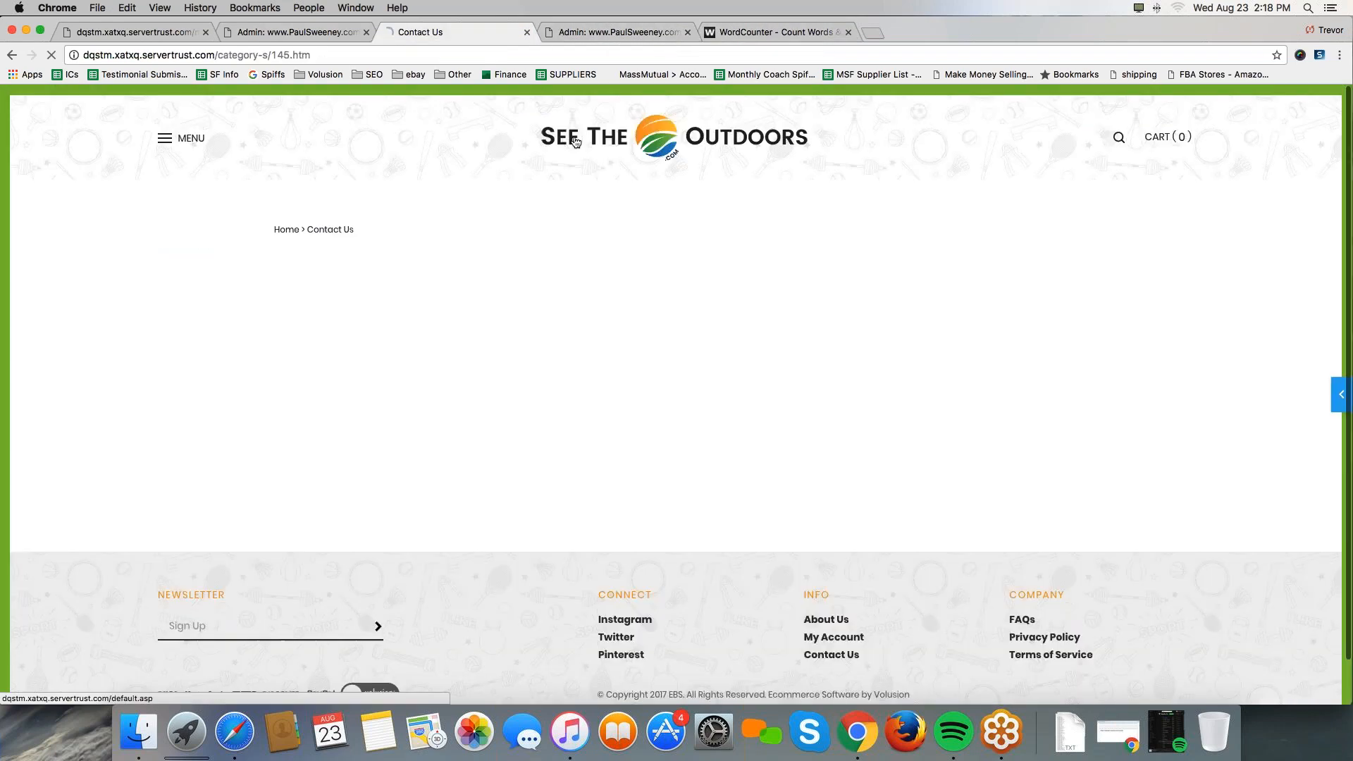
left_click(576, 143)
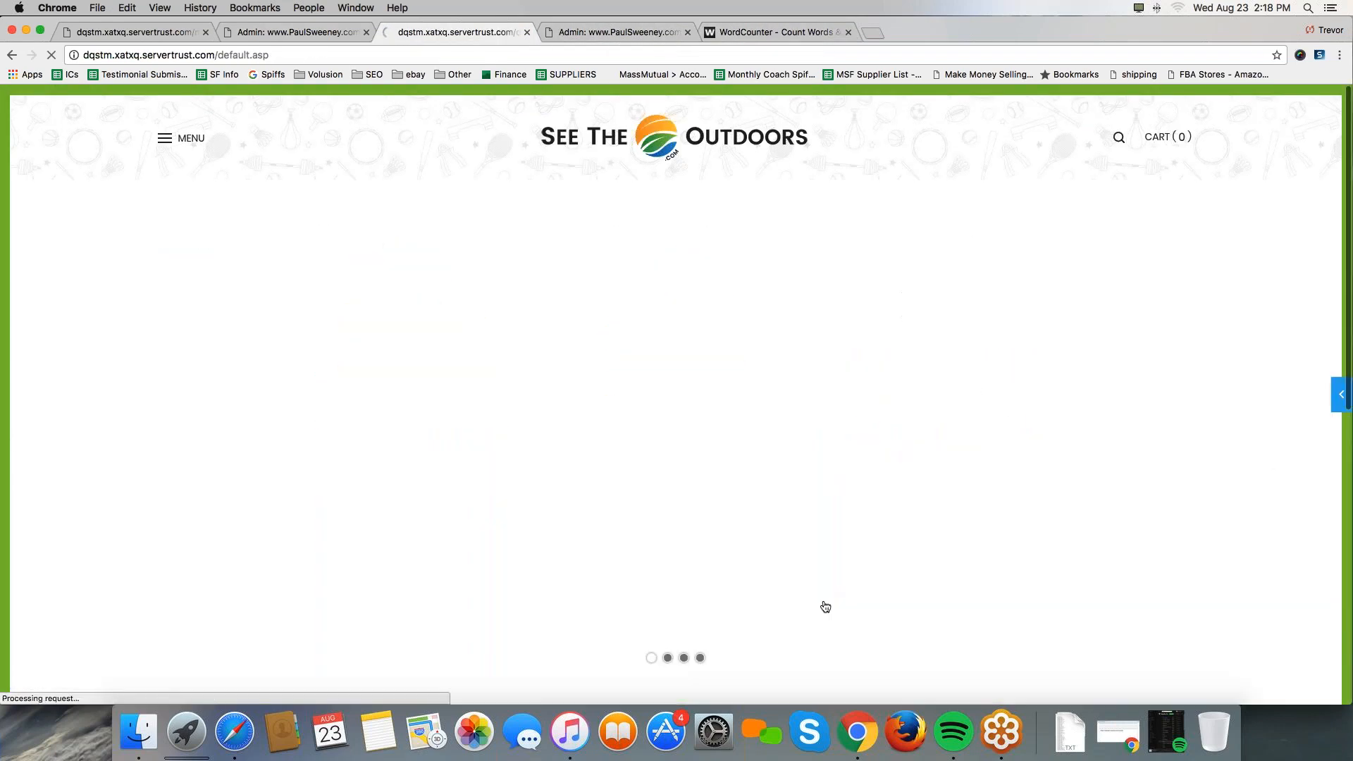
scroll(826, 607, "down", 10)
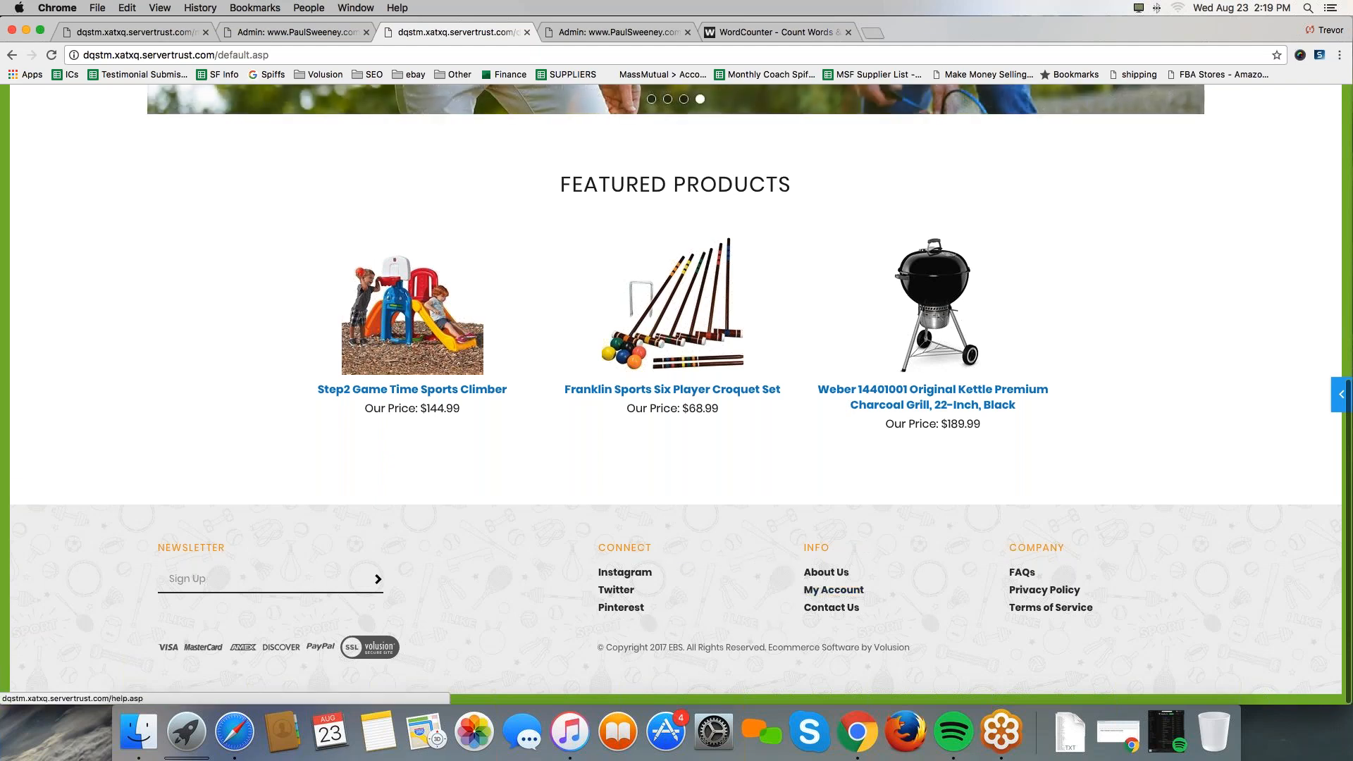
mouse_move(674, 589)
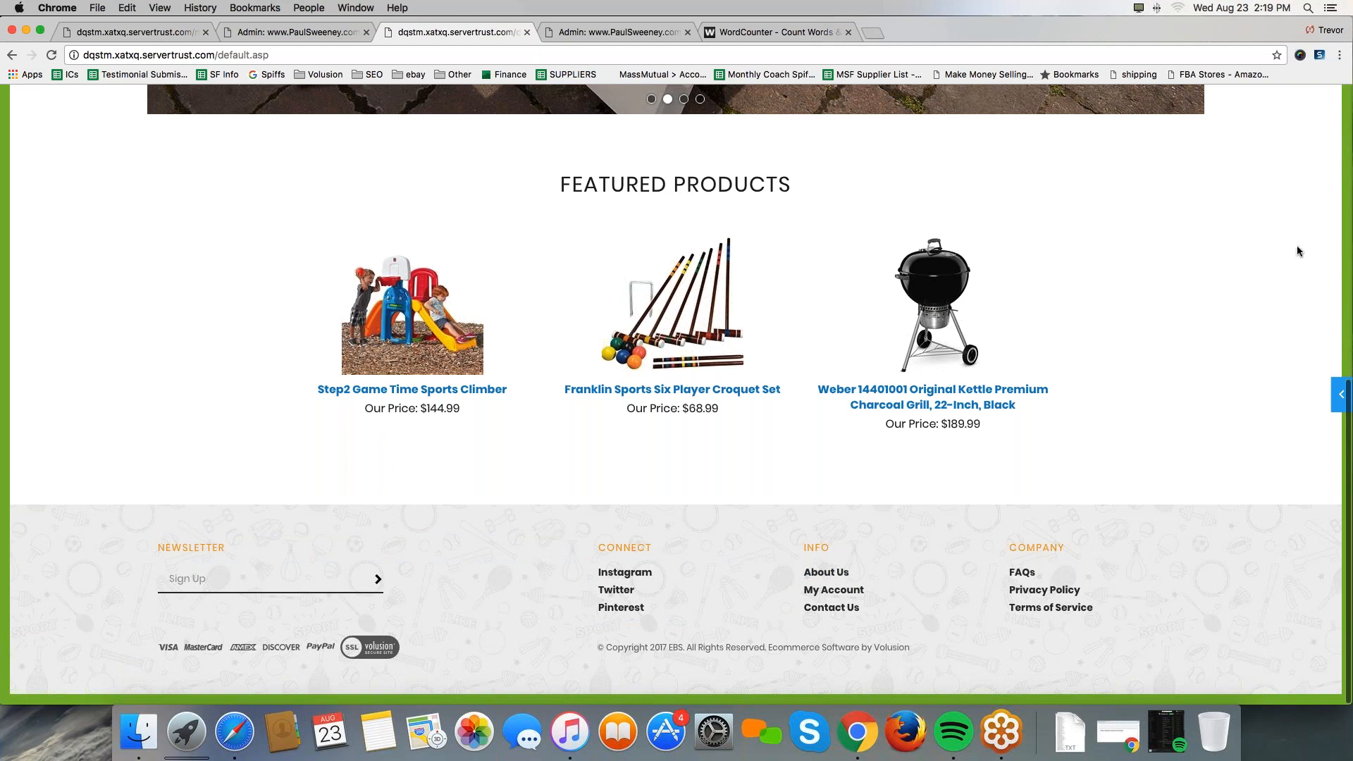
mouse_move(1117, 545)
left_mouse_down()
mouse_move(643, 487)
mouse_move(548, 638)
mouse_move(1177, 595)
mouse_move(1142, 520)
left_mouse_up()
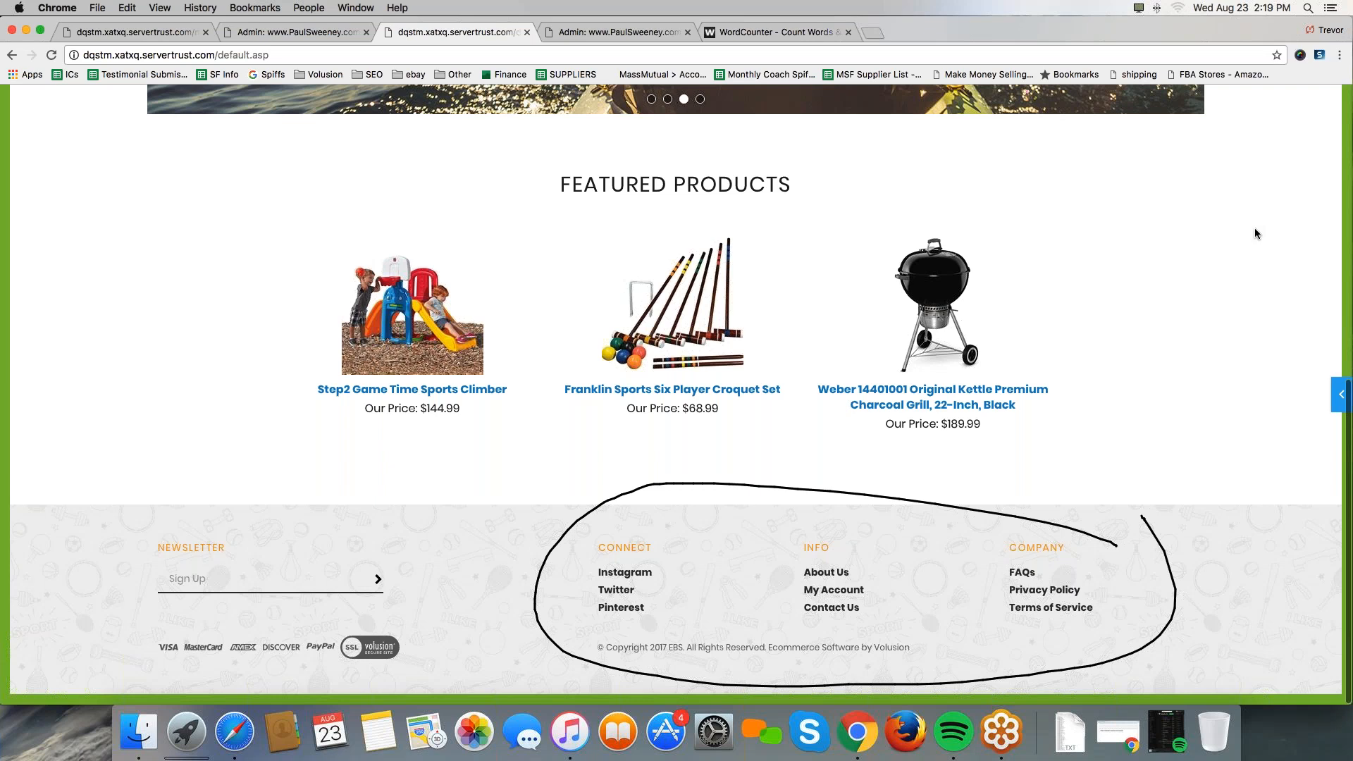
left_click(1253, 299)
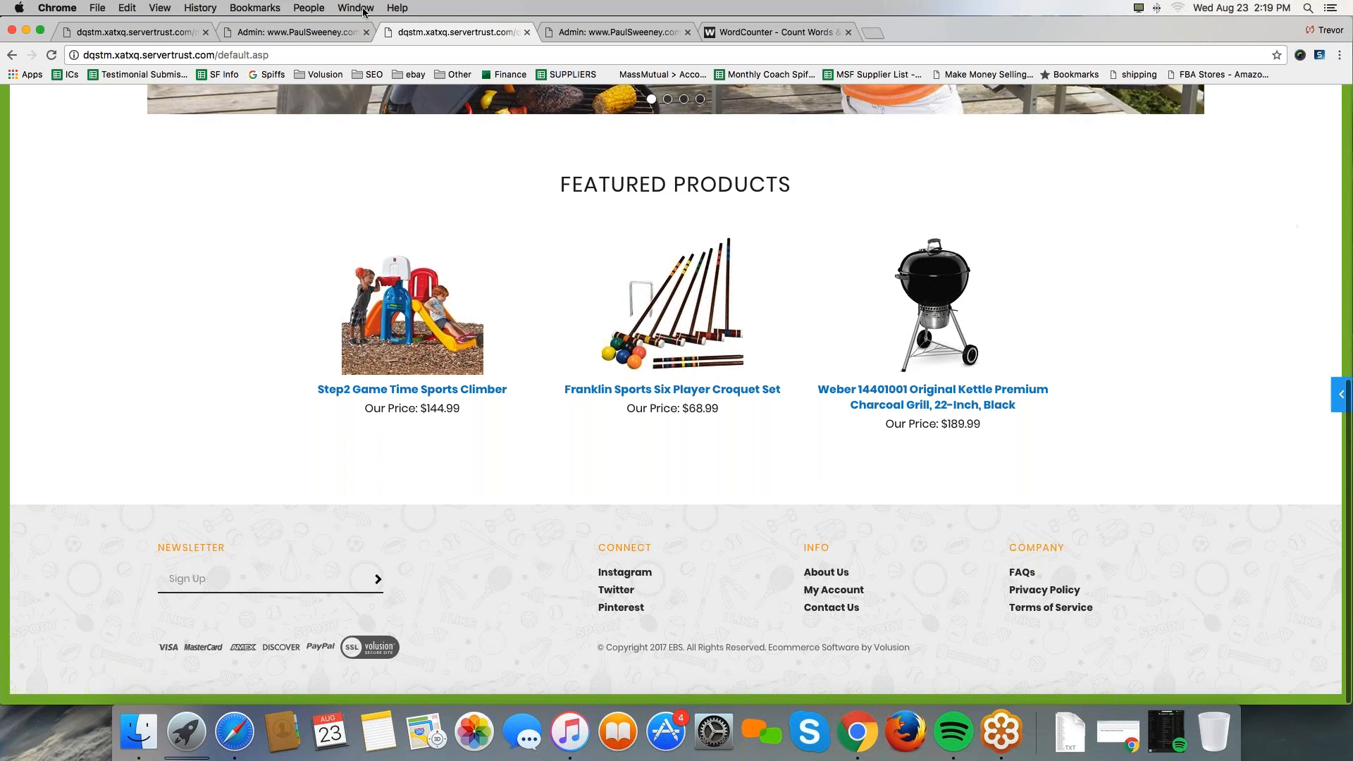
- Return to the store admin and open the inventory categories list
left_click(290, 31)
mouse_move(366, 115)
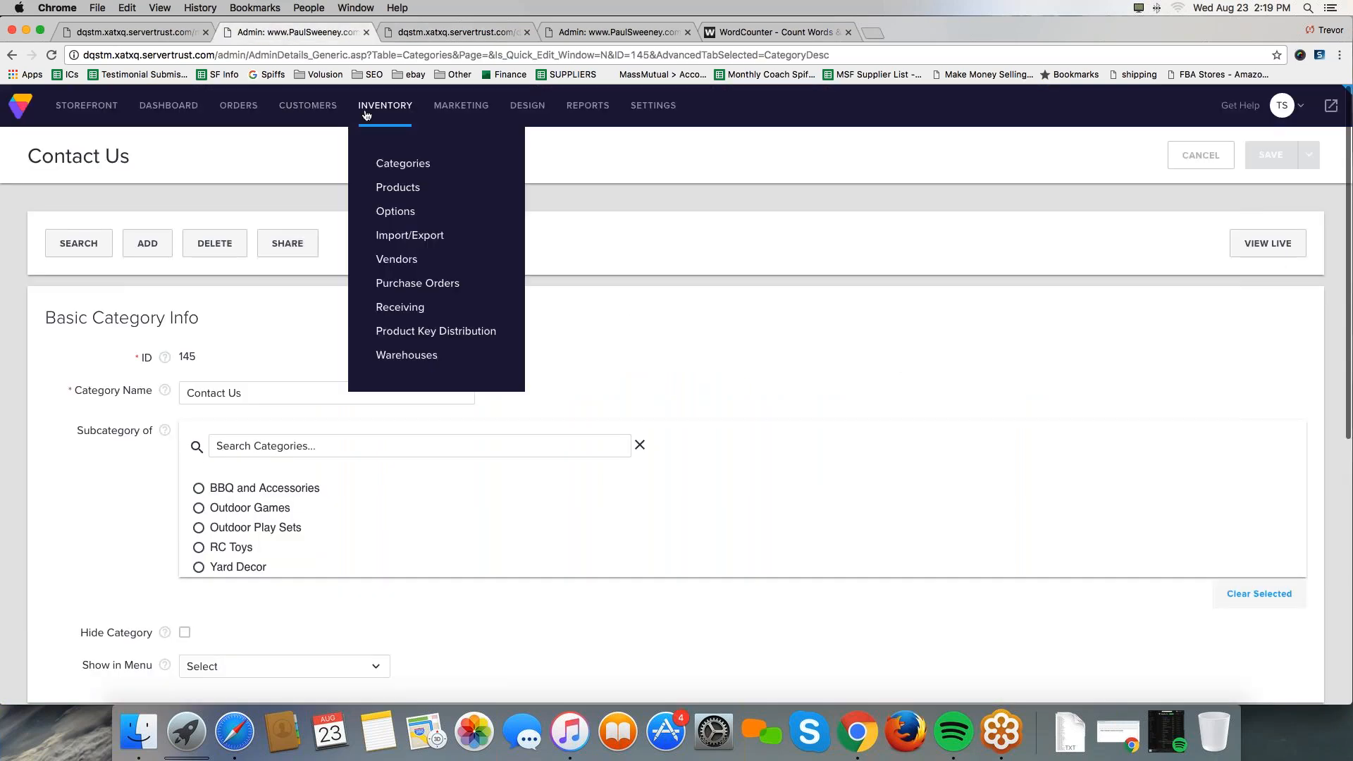
left_click(402, 163)
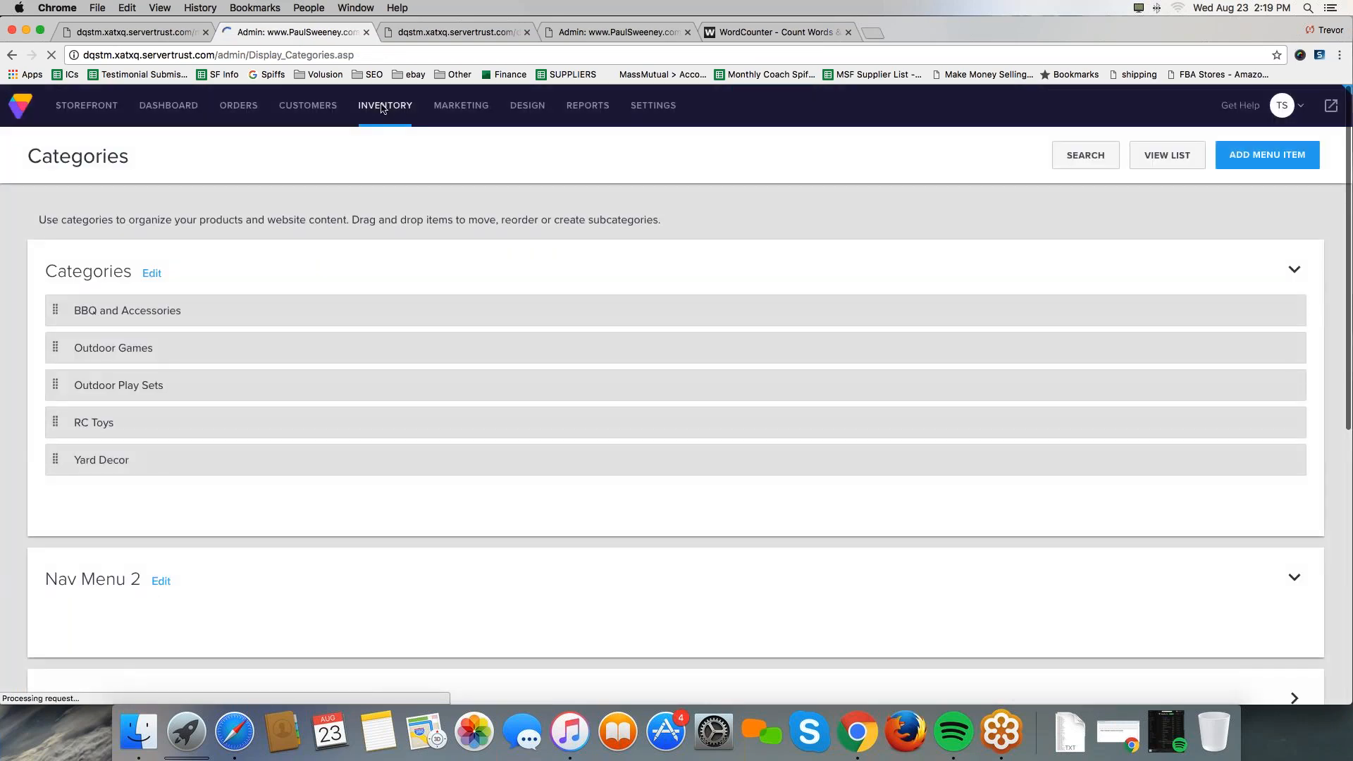
mouse_move(384, 108)
left_click(402, 163)
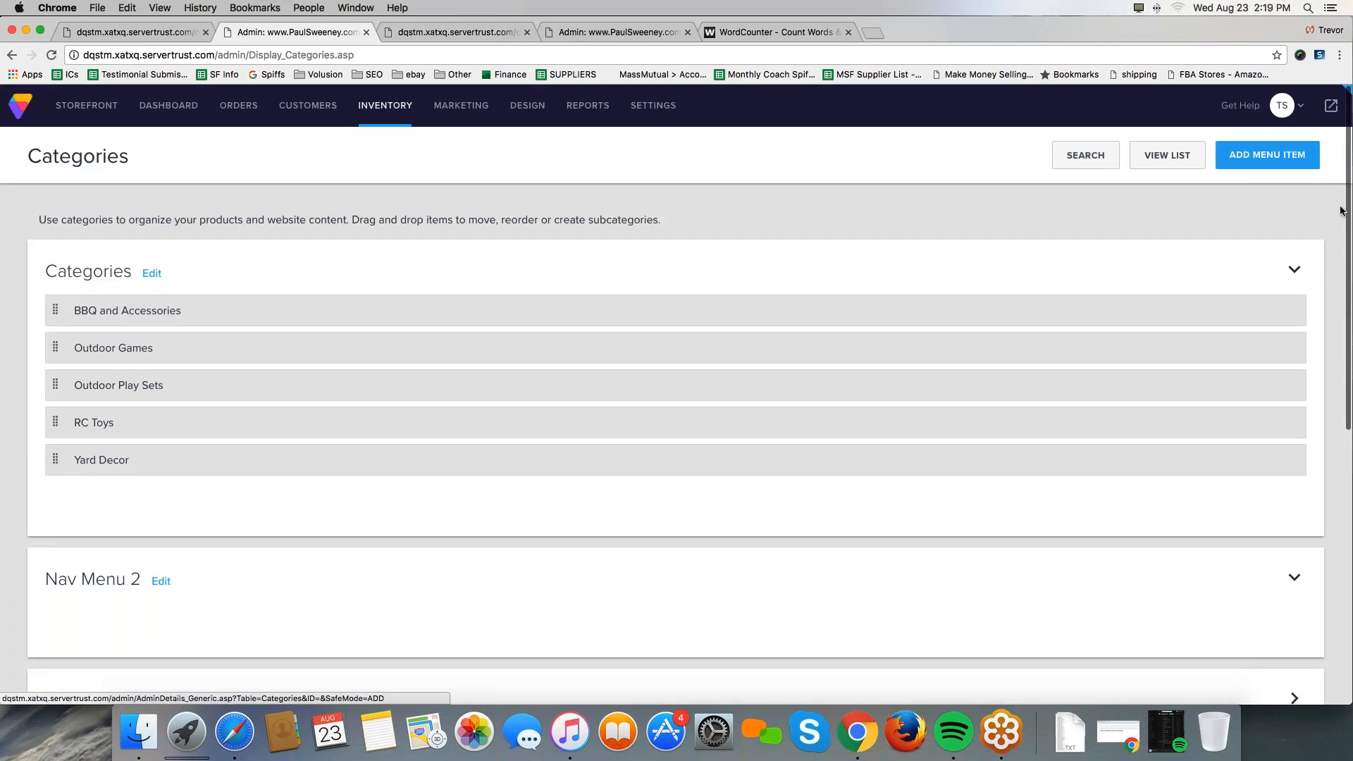
left_click_drag(1215, 308, 1203, 262)
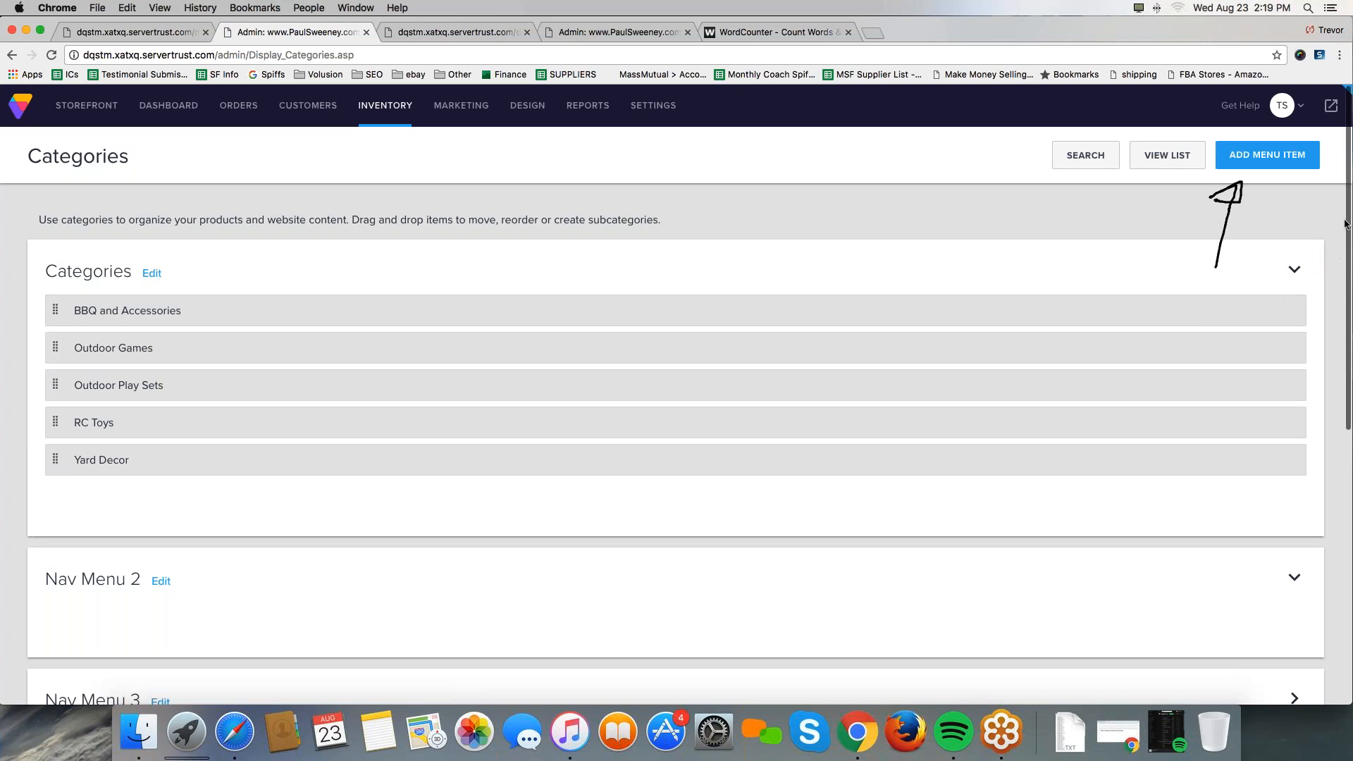
- Add a category named "Returns", show it in the Categories menu, and save it
left_click(1262, 162)
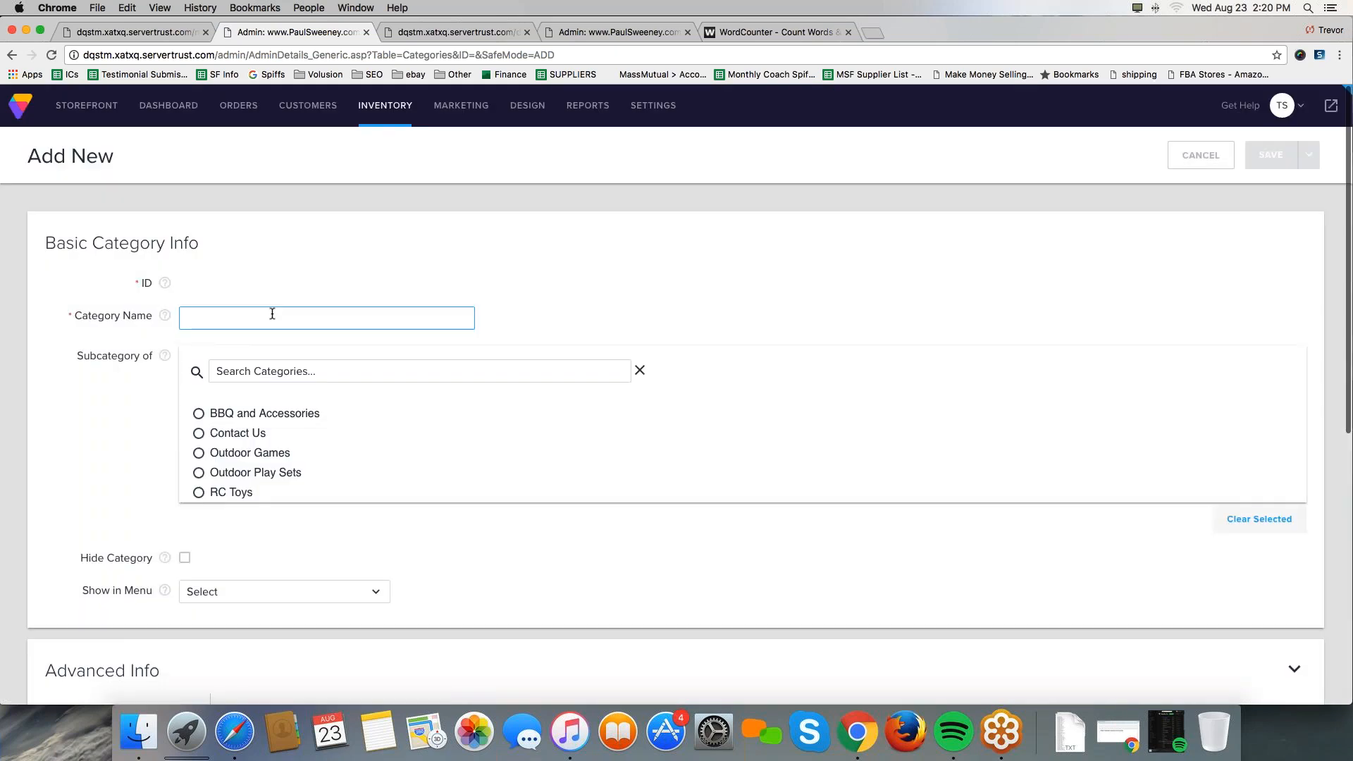
type("Ret")
key("Tab")
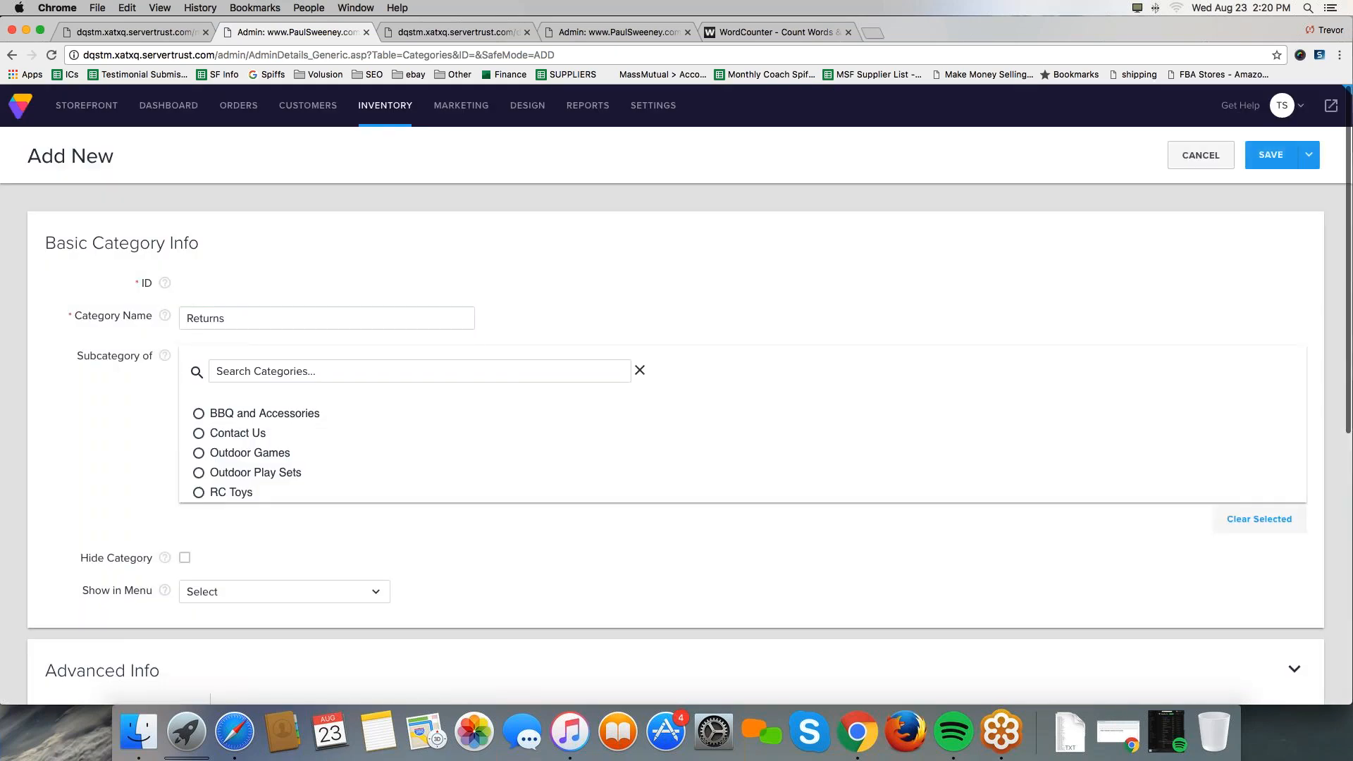
left_click(204, 592)
left_click(206, 402)
left_click(1271, 155)
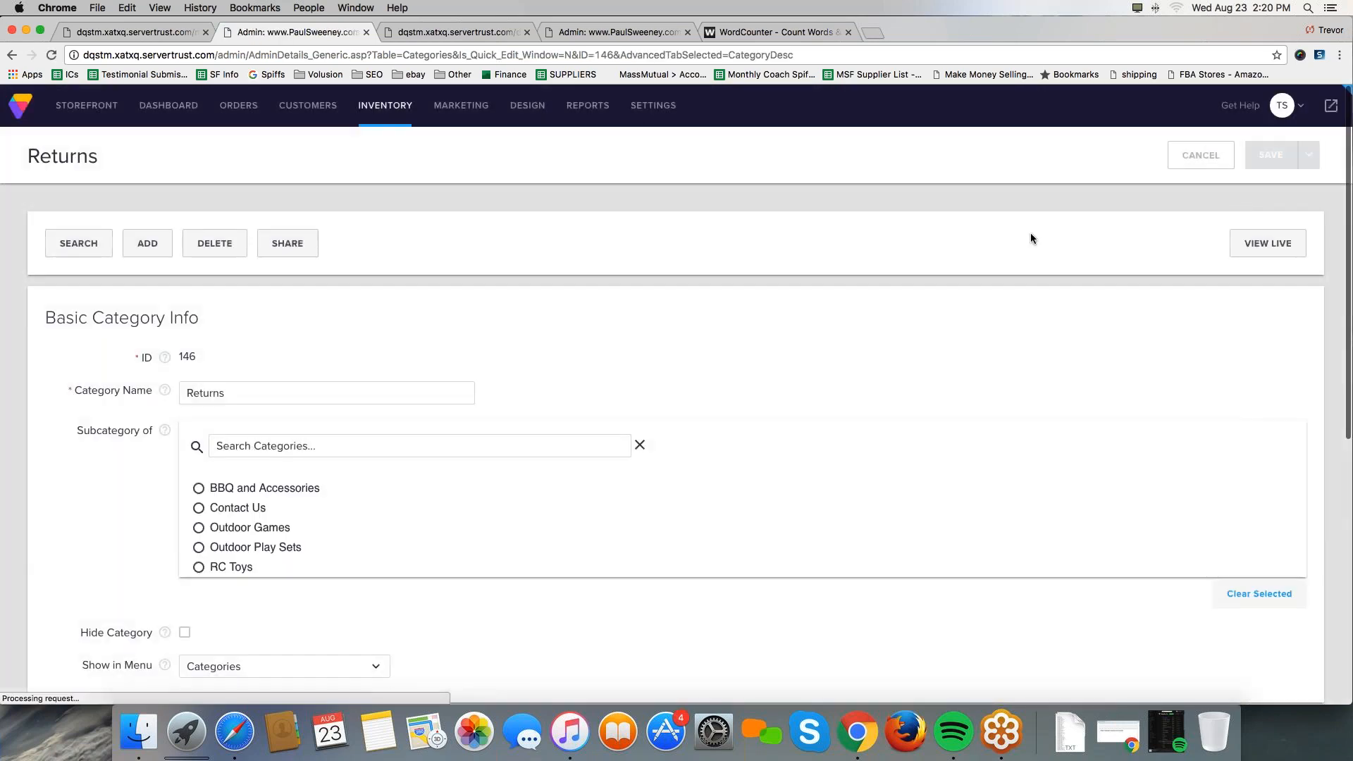
- Add a category named "Shipping" without pre-filling its fields, show it in the Categories menu, and save it
left_click(162, 243)
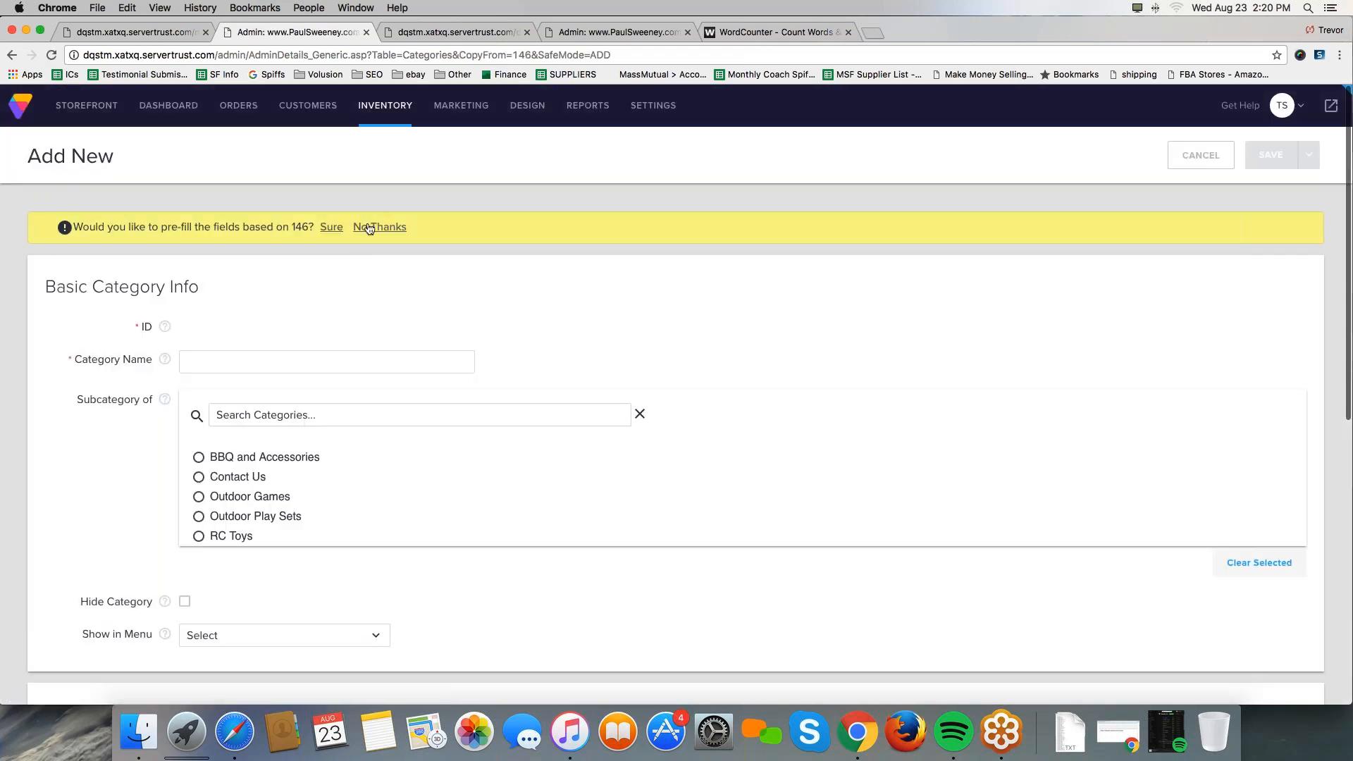
left_click(379, 227)
left_click(285, 328)
type("Shipping")
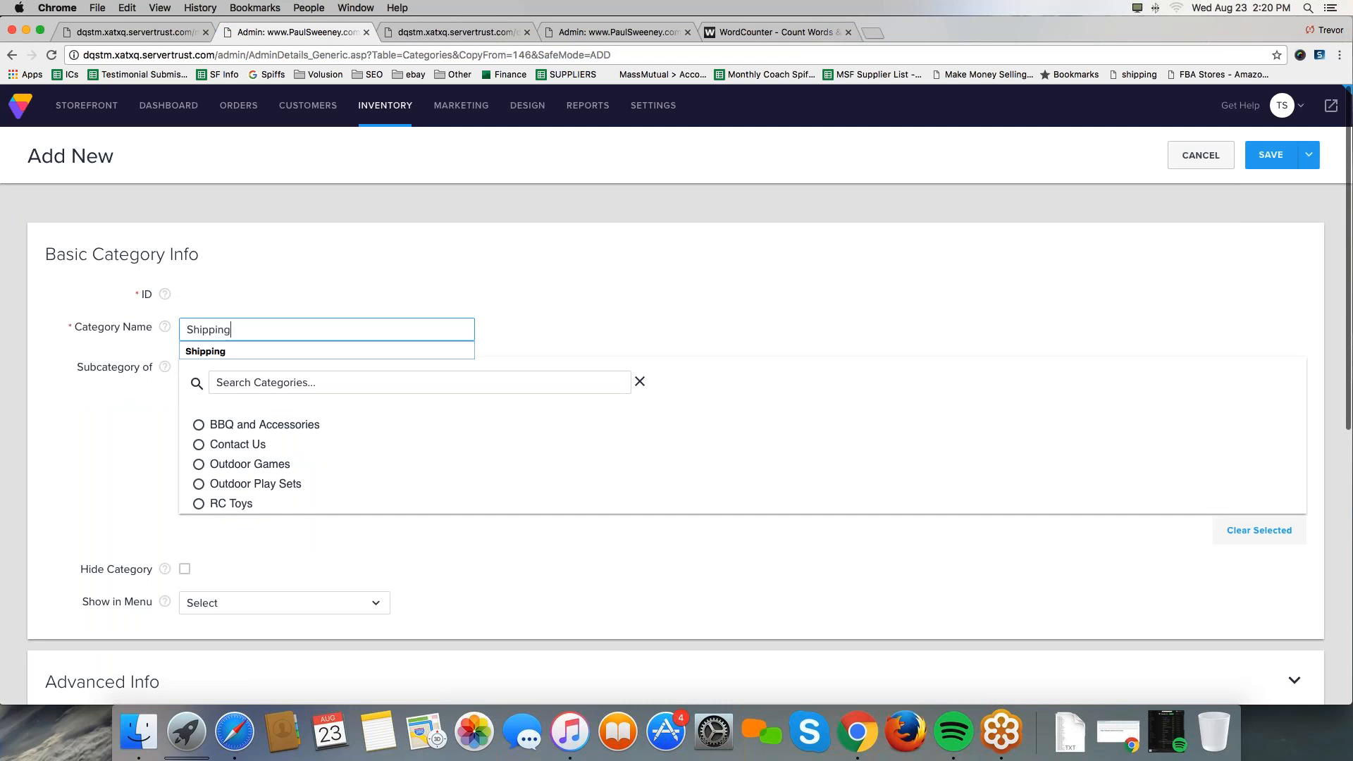
key("Tab")
left_click(236, 603)
left_click(233, 409)
left_click(1271, 155)
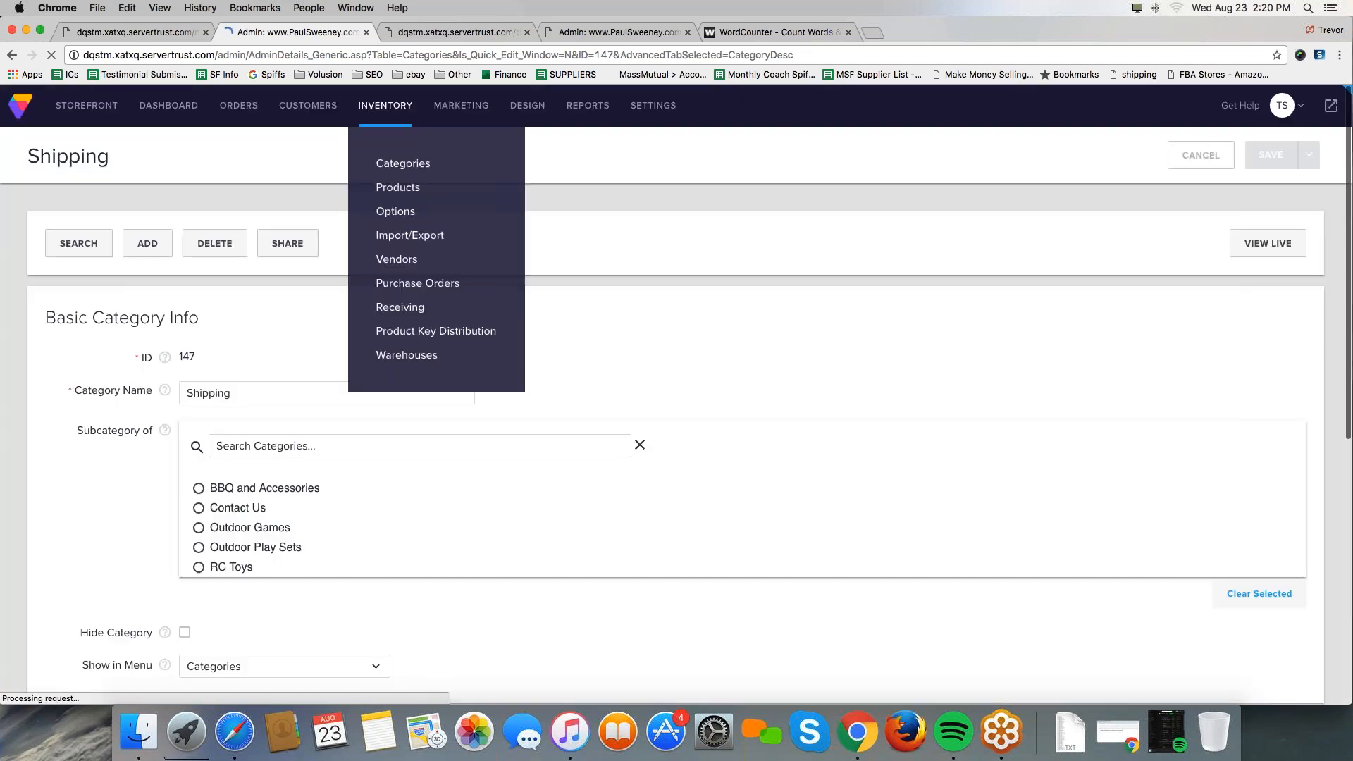
- Open the live storefront and check its main menu for the Returns and Shipping categories
left_click(1324, 110)
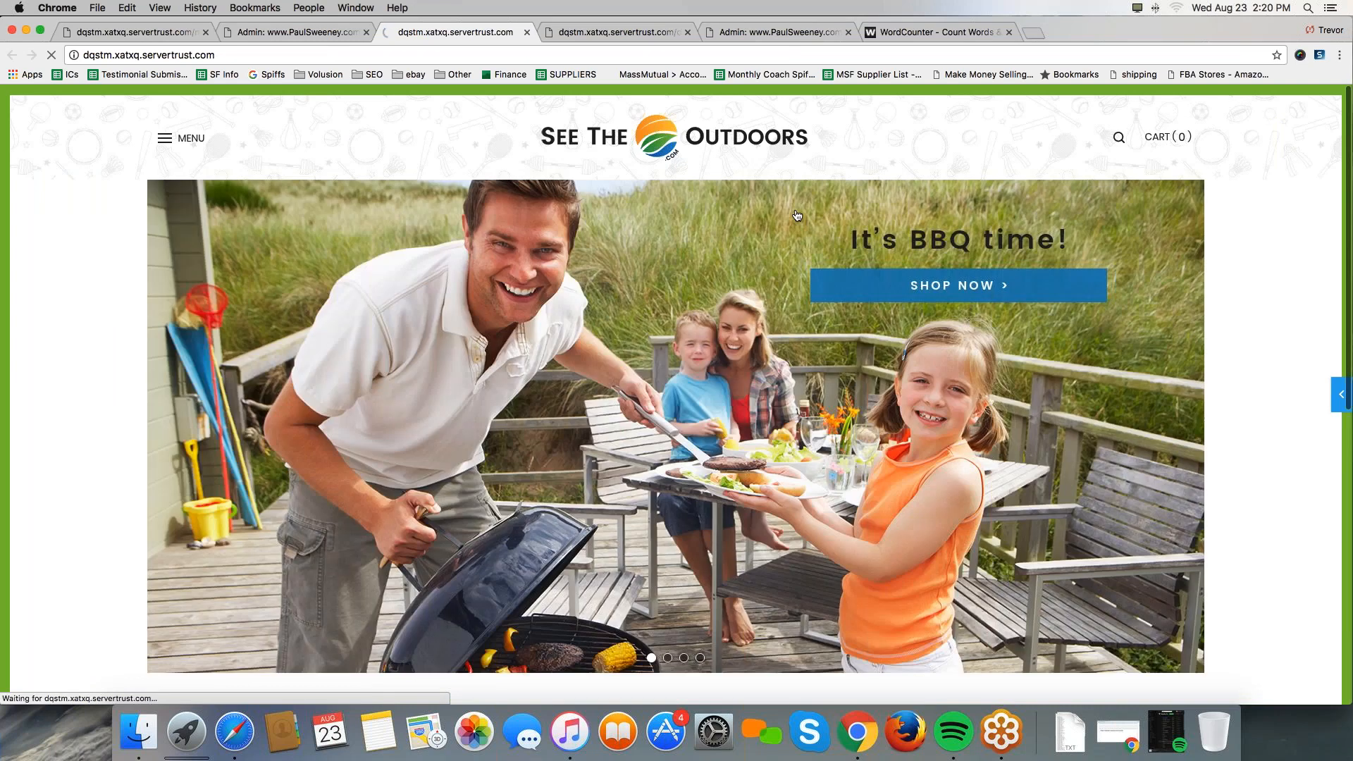
scroll(797, 216, "down", 3)
scroll(798, 216, "up", 3)
left_click(185, 138)
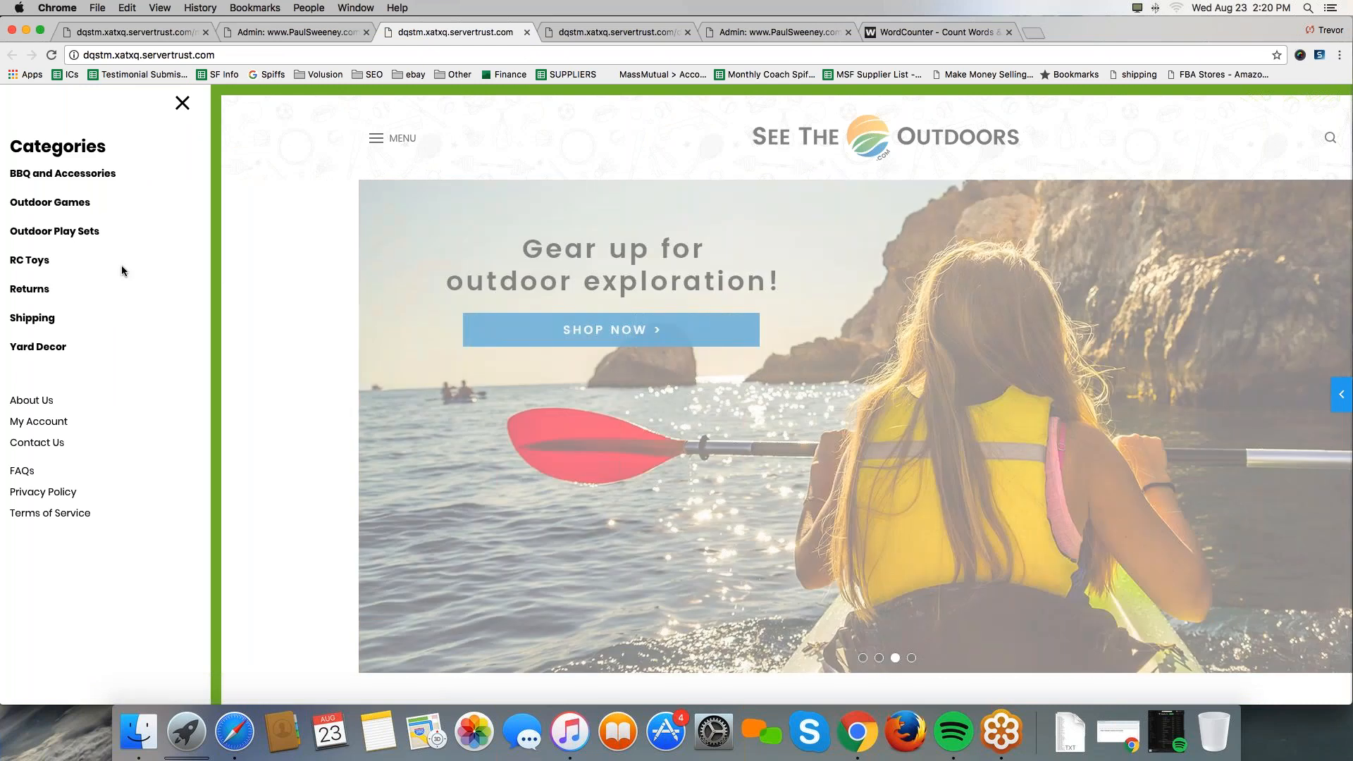
mouse_move(65, 274)
left_mouse_down()
mouse_move(10, 283)
mouse_move(7, 319)
mouse_move(34, 325)
mouse_move(44, 274)
mouse_move(90, 293)
mouse_move(103, 326)
left_mouse_up()
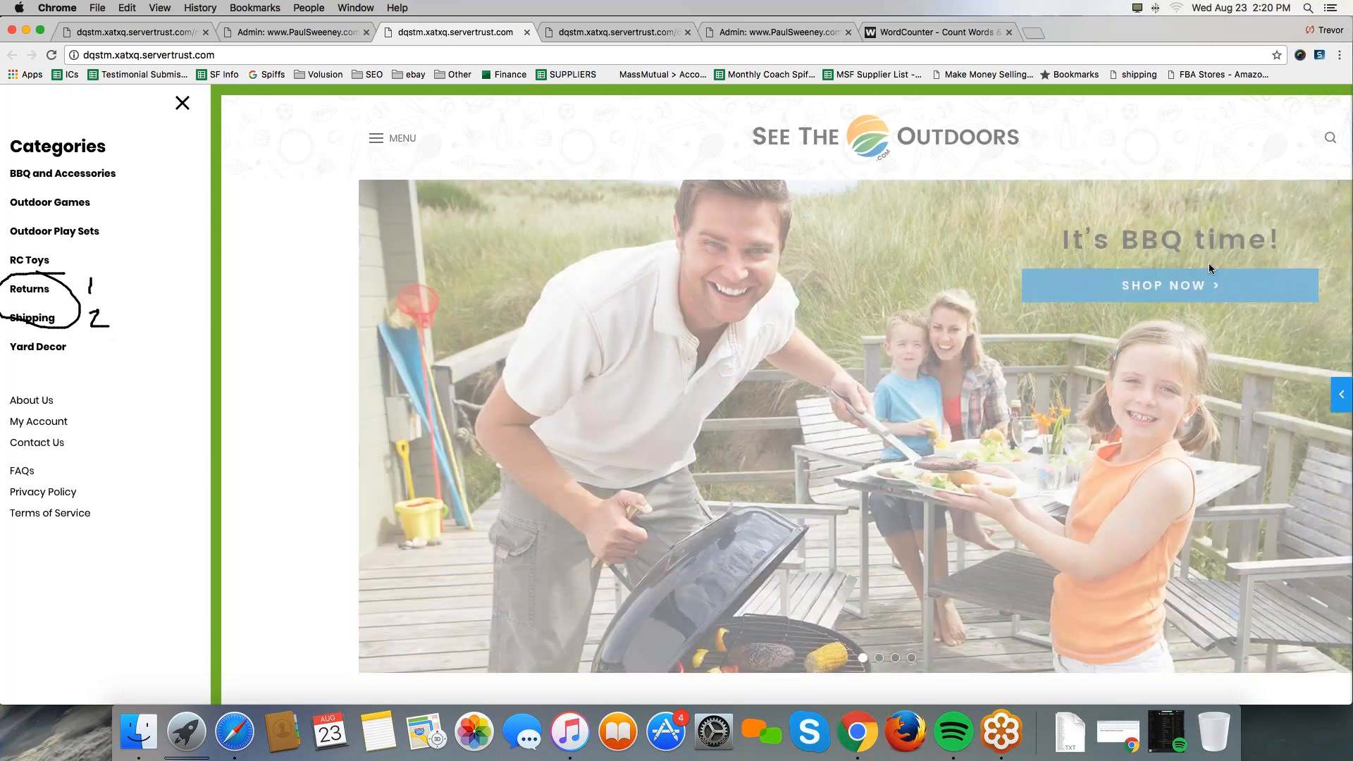
left_click(1208, 263)
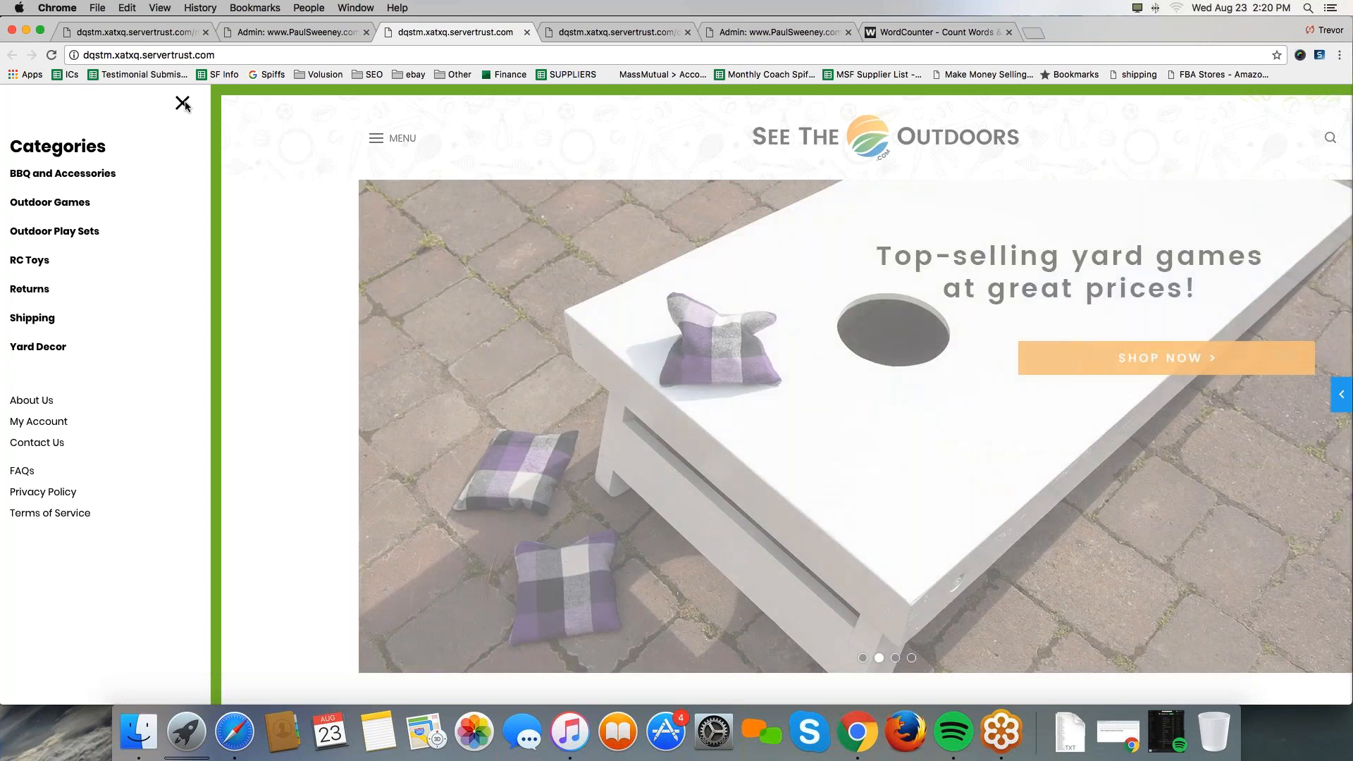
left_click(182, 103)
- Compare the storefront's main menu entries with the links in the home page footer
scroll(174, 219, "down", 2)
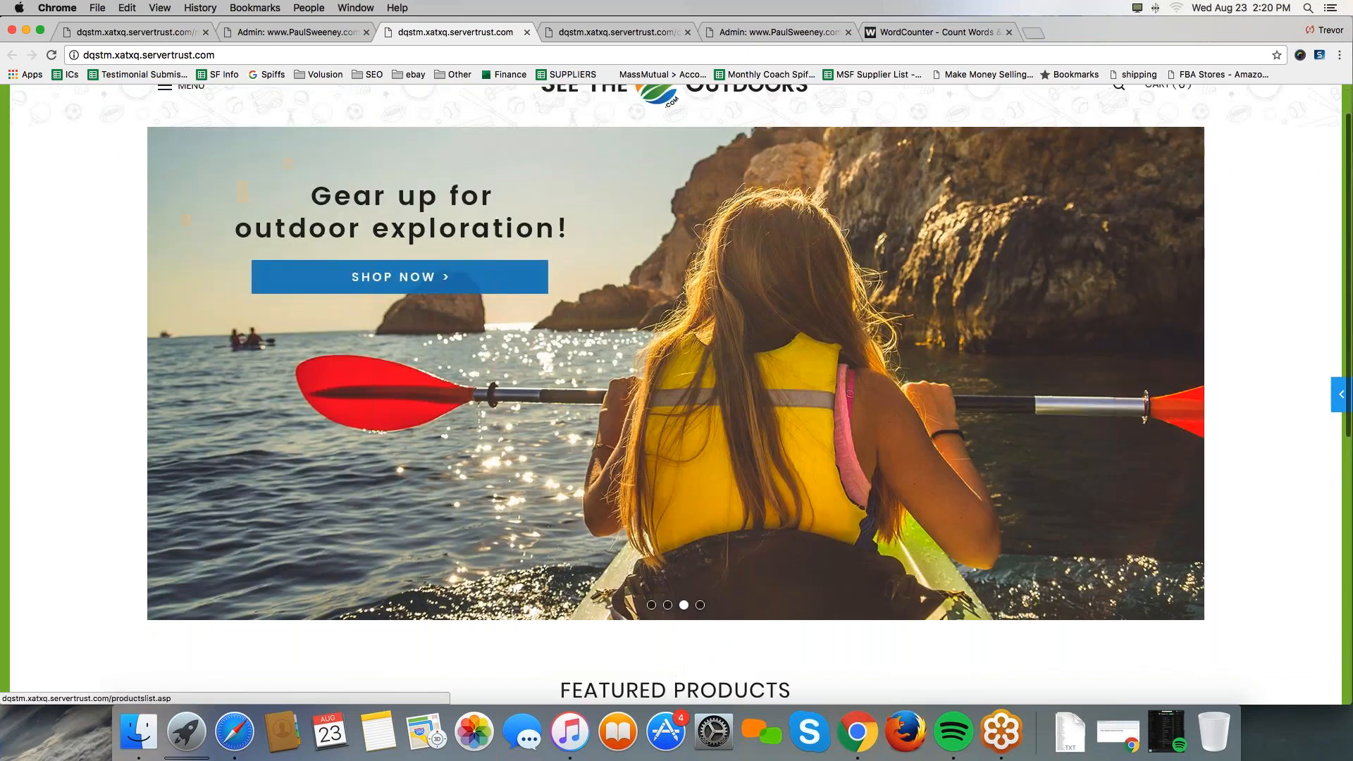
scroll(174, 219, "up", 3)
left_click(181, 138)
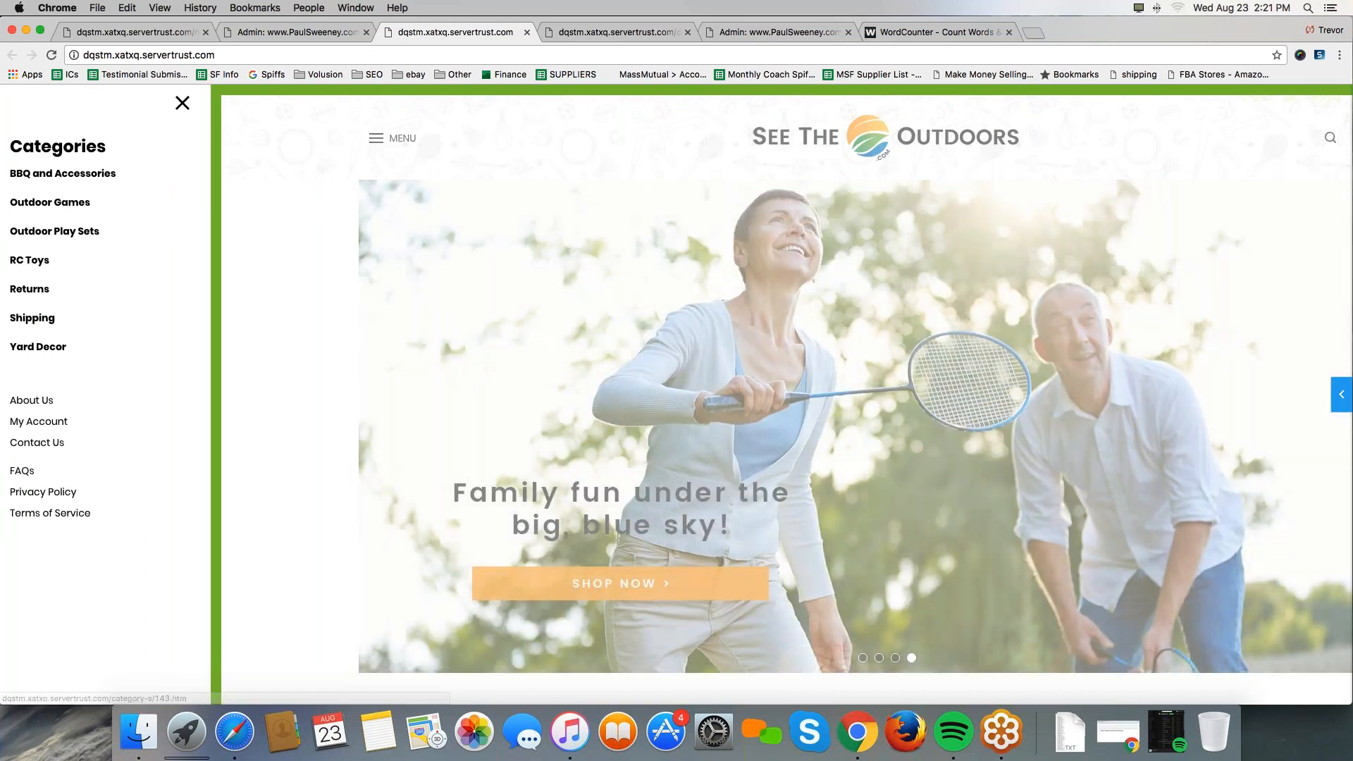
left_click(181, 103)
scroll(677, 395, "down", 10)
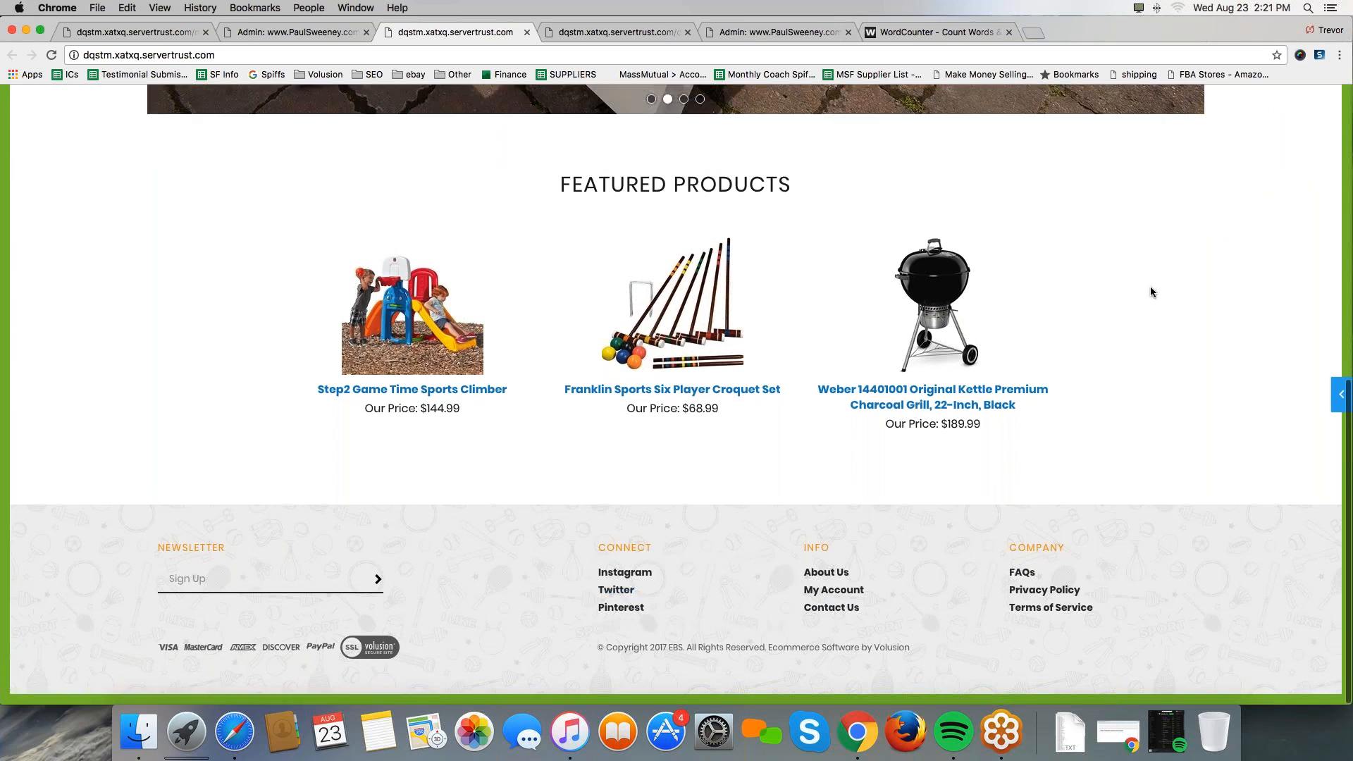
scroll(1043, 494, "up", 6)
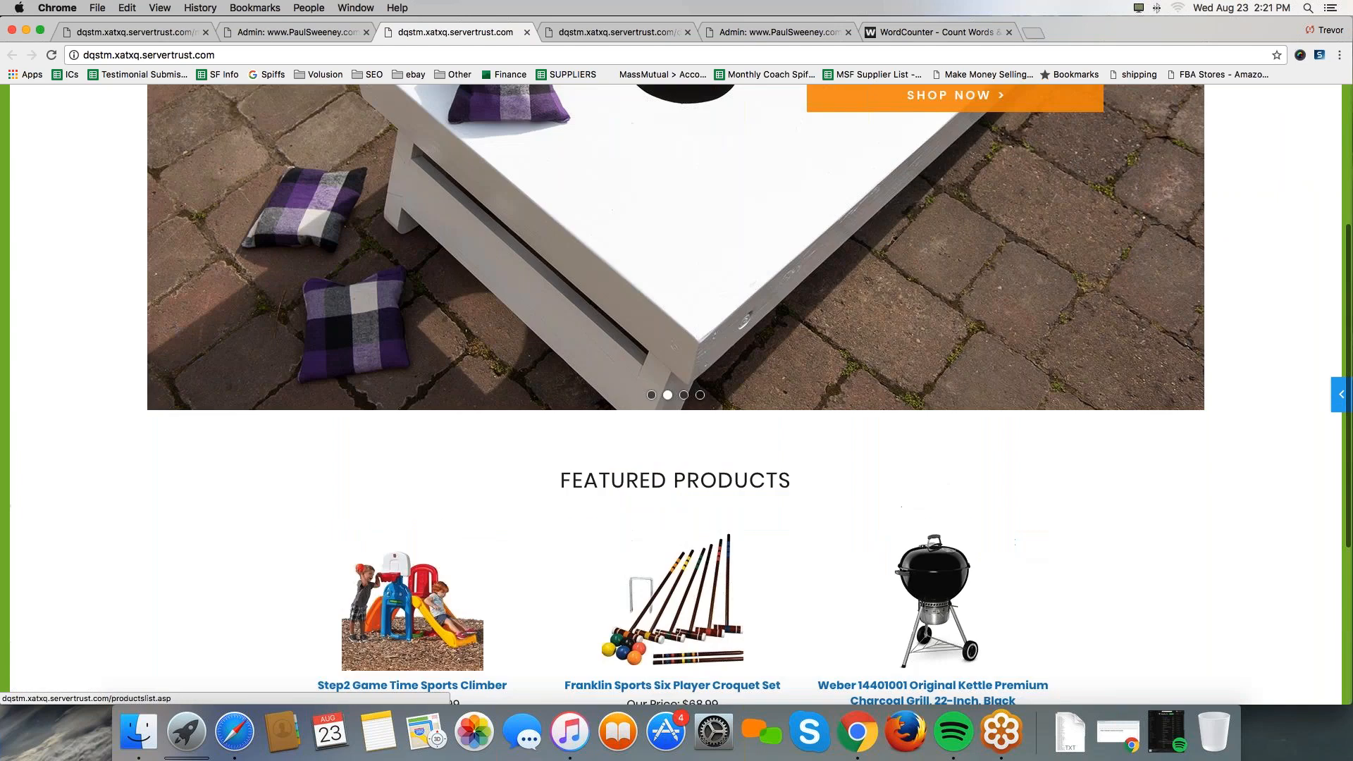
scroll(1048, 343, "up", 2)
- Open the admin dashboard from the storefront's page editor
left_click(1342, 395)
left_click(1103, 105)
left_click(1125, 318)
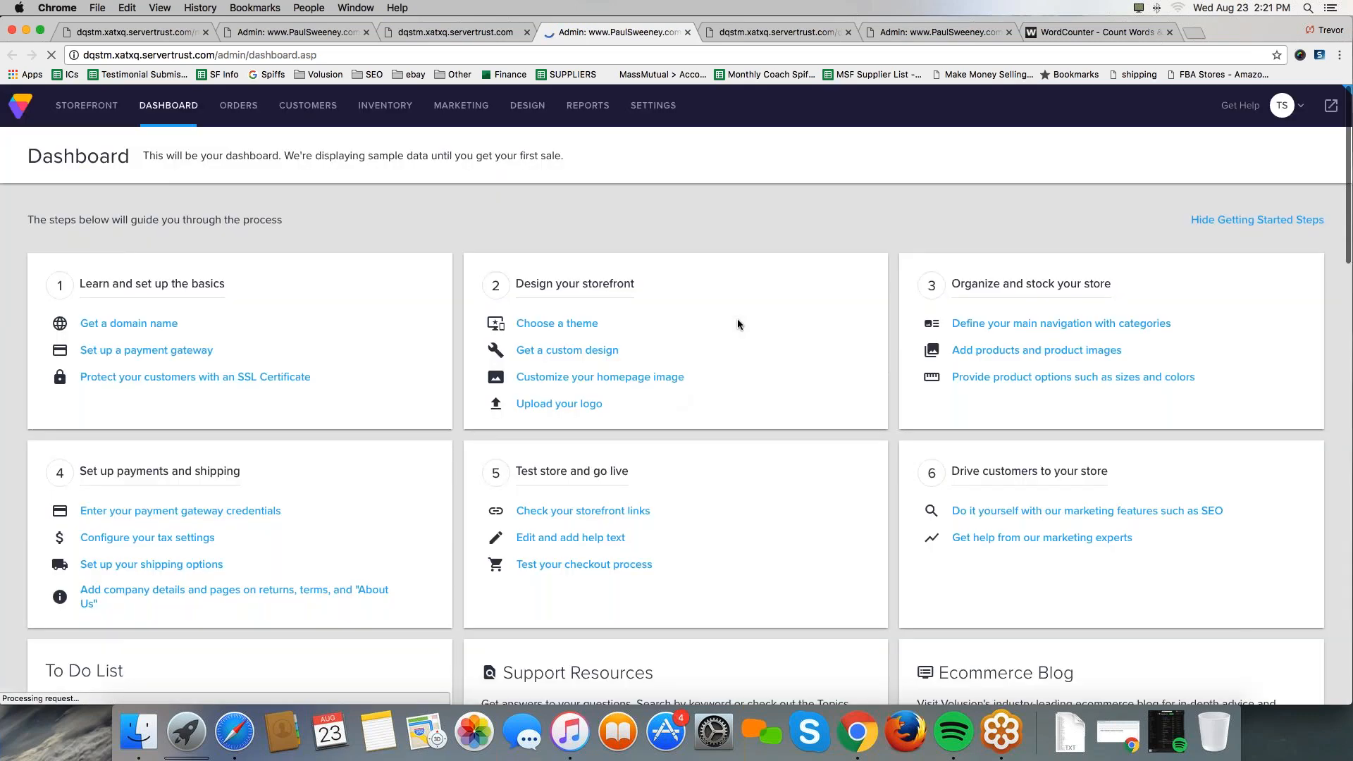
- Open the theme file template_267.html in the File Editor
mouse_move(654, 105)
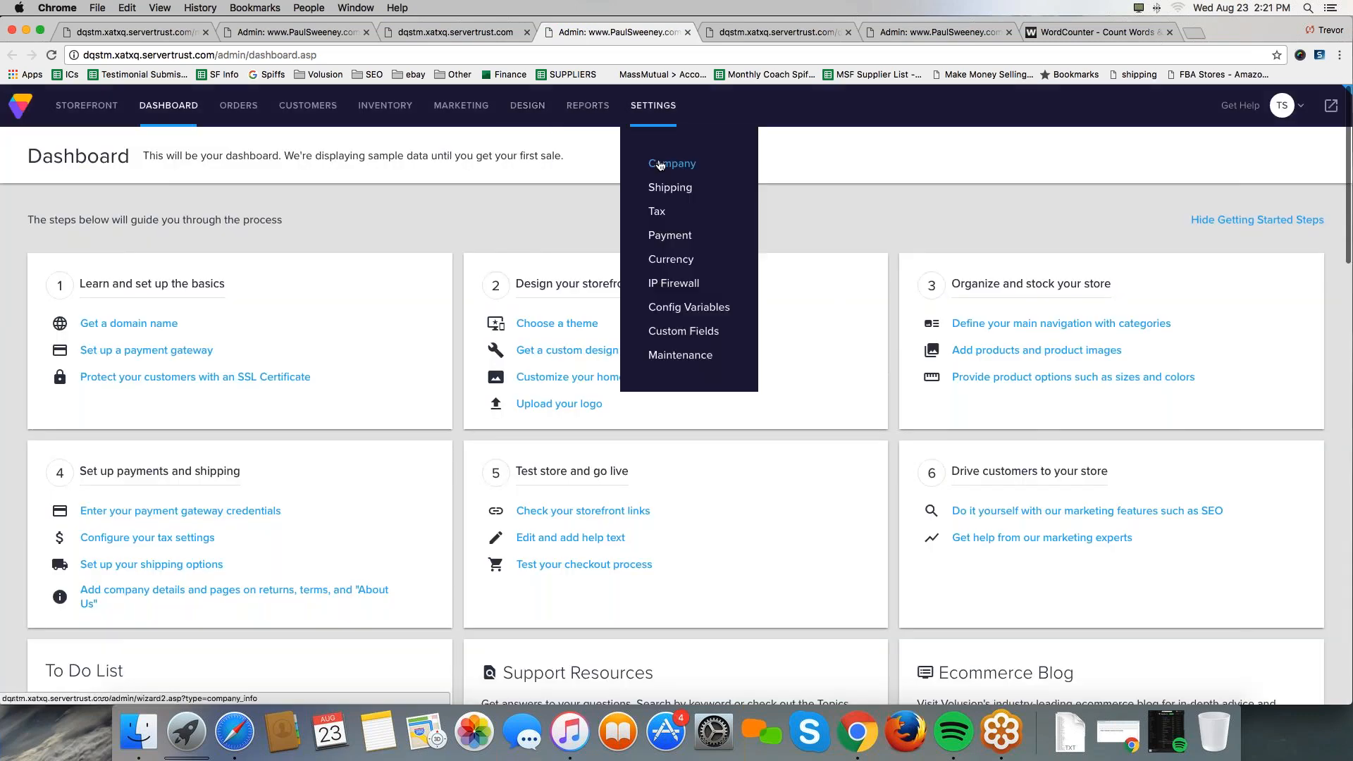
mouse_move(455, 112)
mouse_move(532, 116)
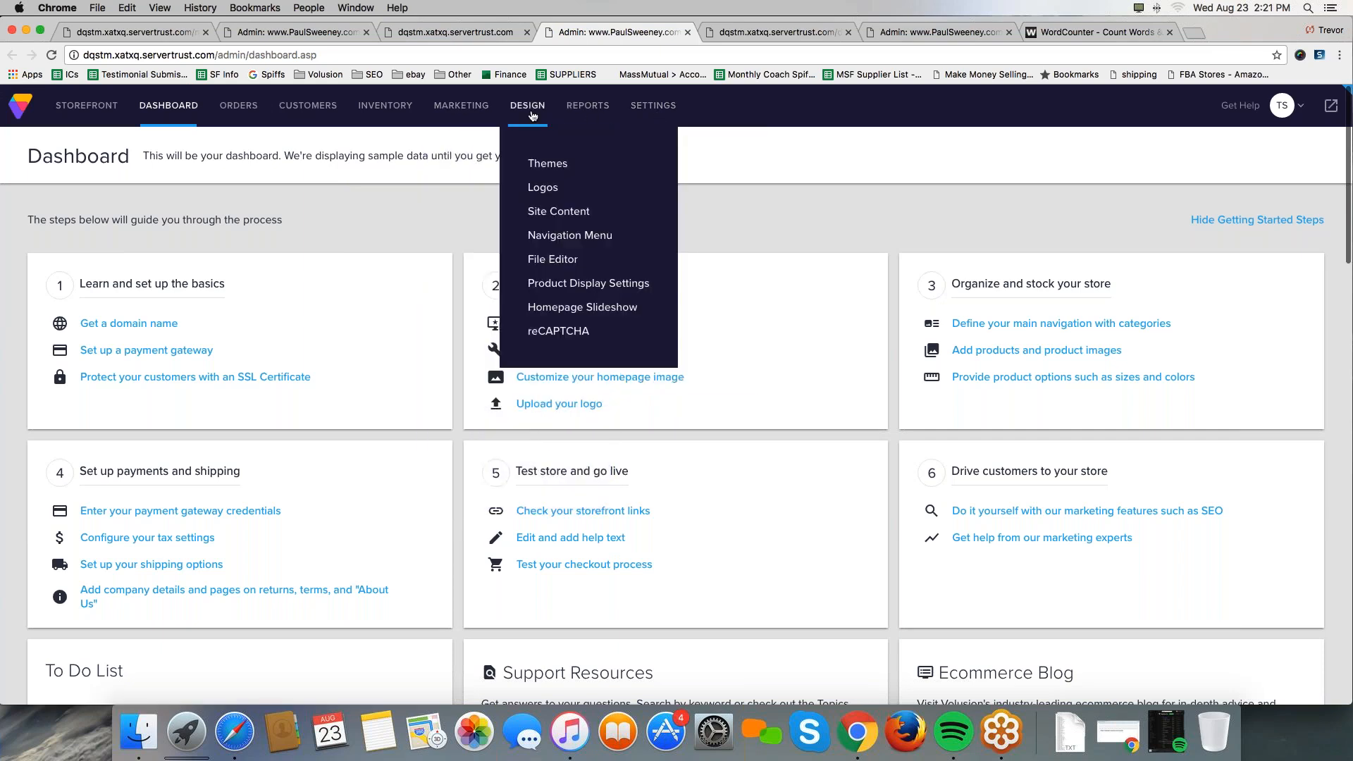
left_click(543, 211)
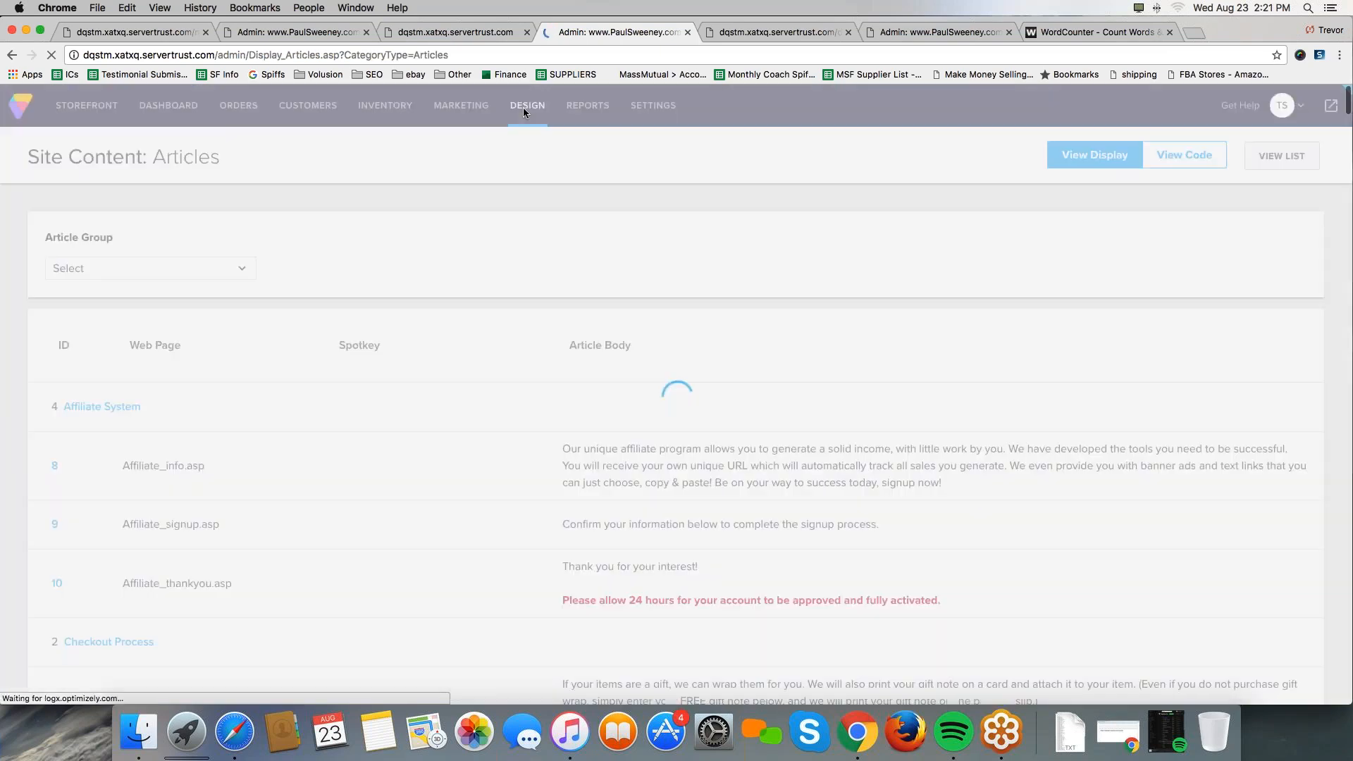
mouse_move(523, 113)
left_click(551, 260)
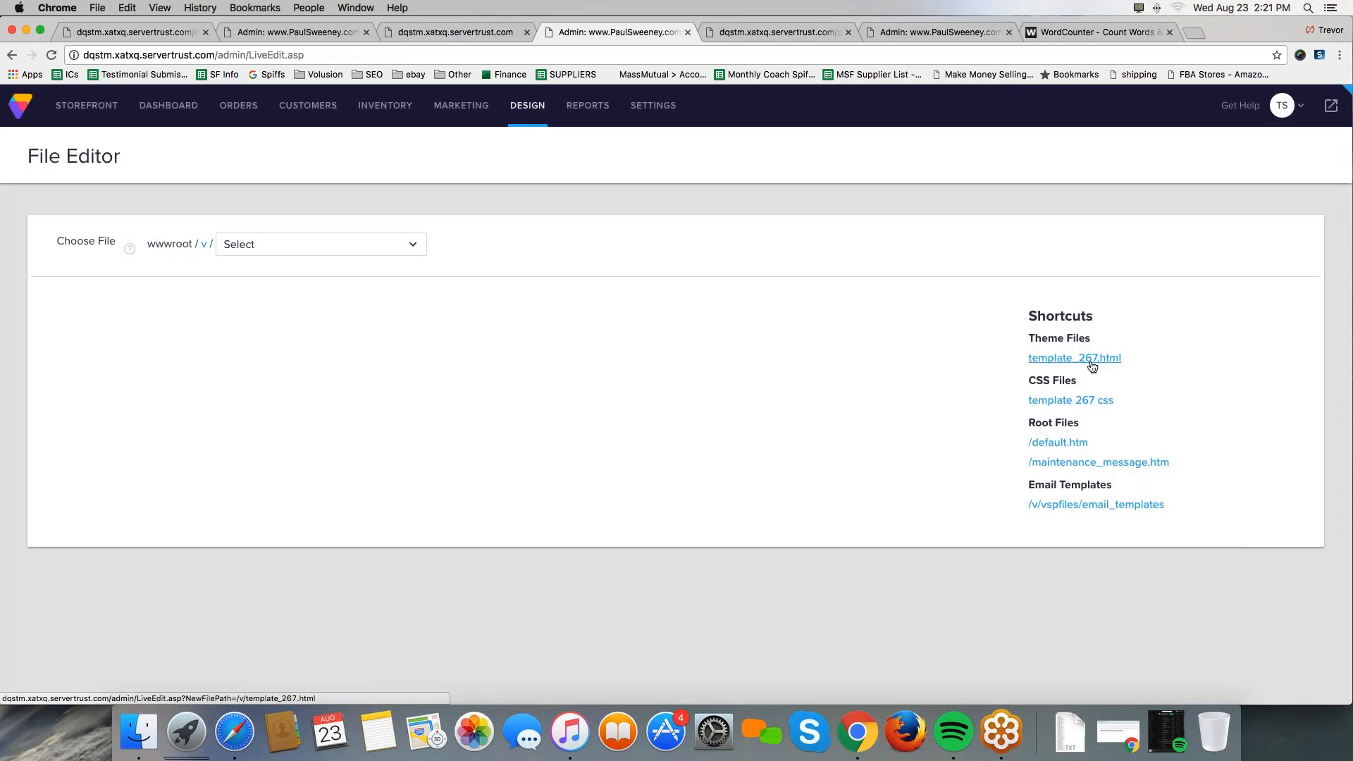
left_click(1092, 364)
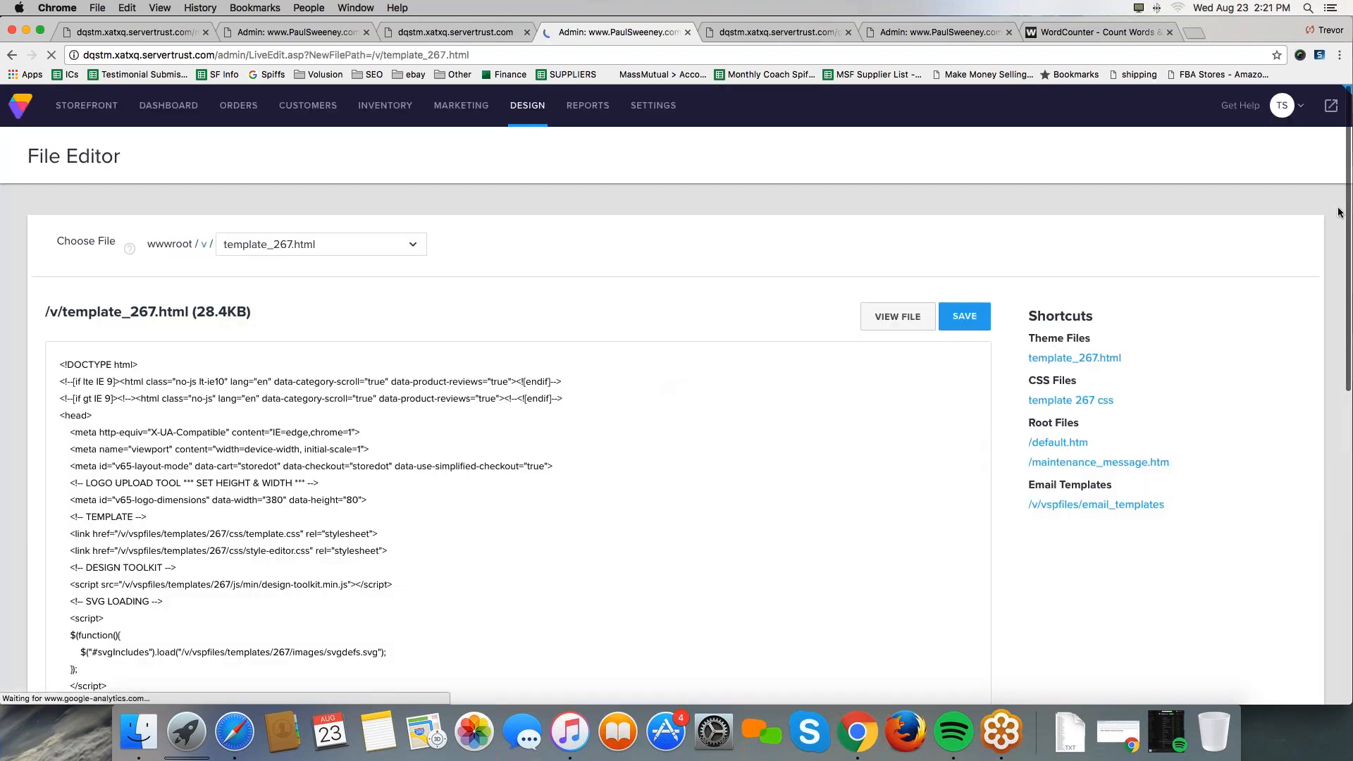
mouse_move(1143, 315)
left_mouse_down()
mouse_move(1050, 369)
mouse_move(1135, 363)
mouse_move(1165, 280)
left_mouse_up()
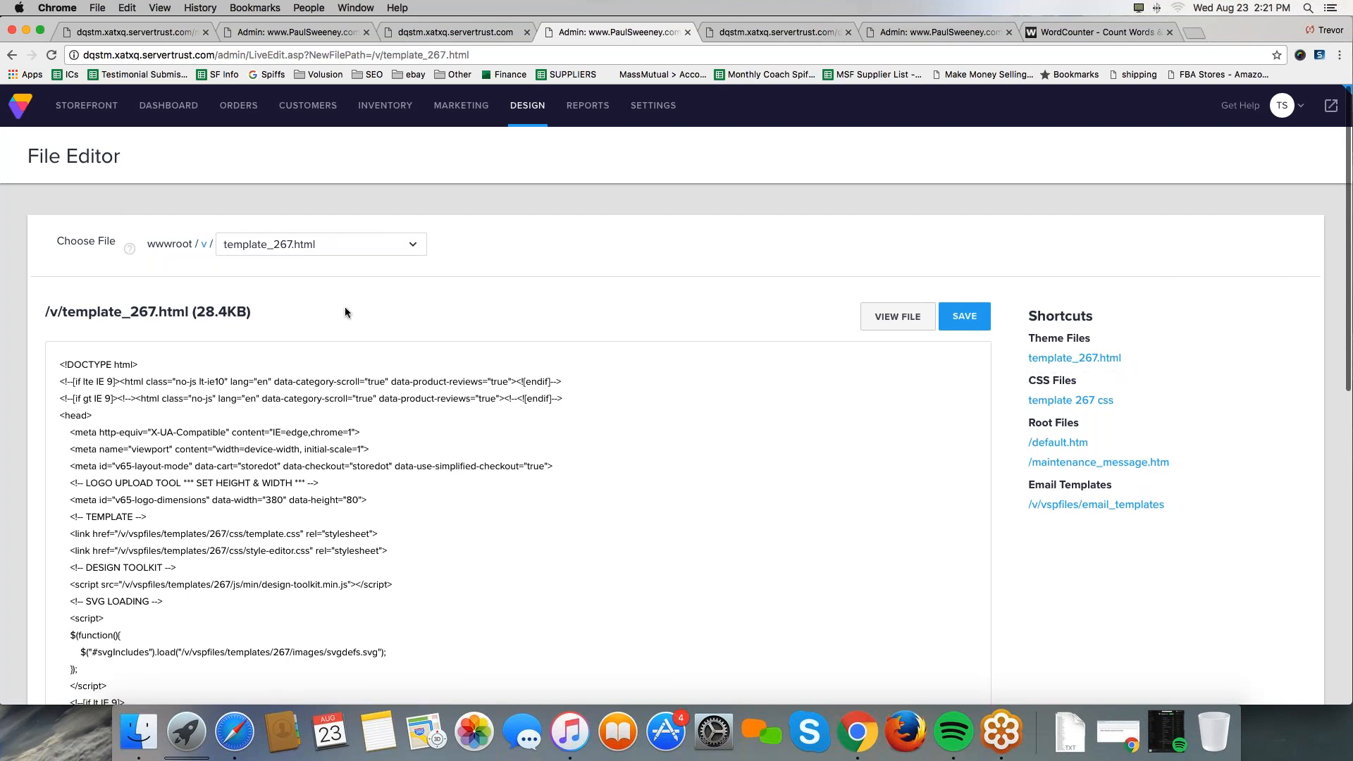
scroll(327, 349, "down", 5)
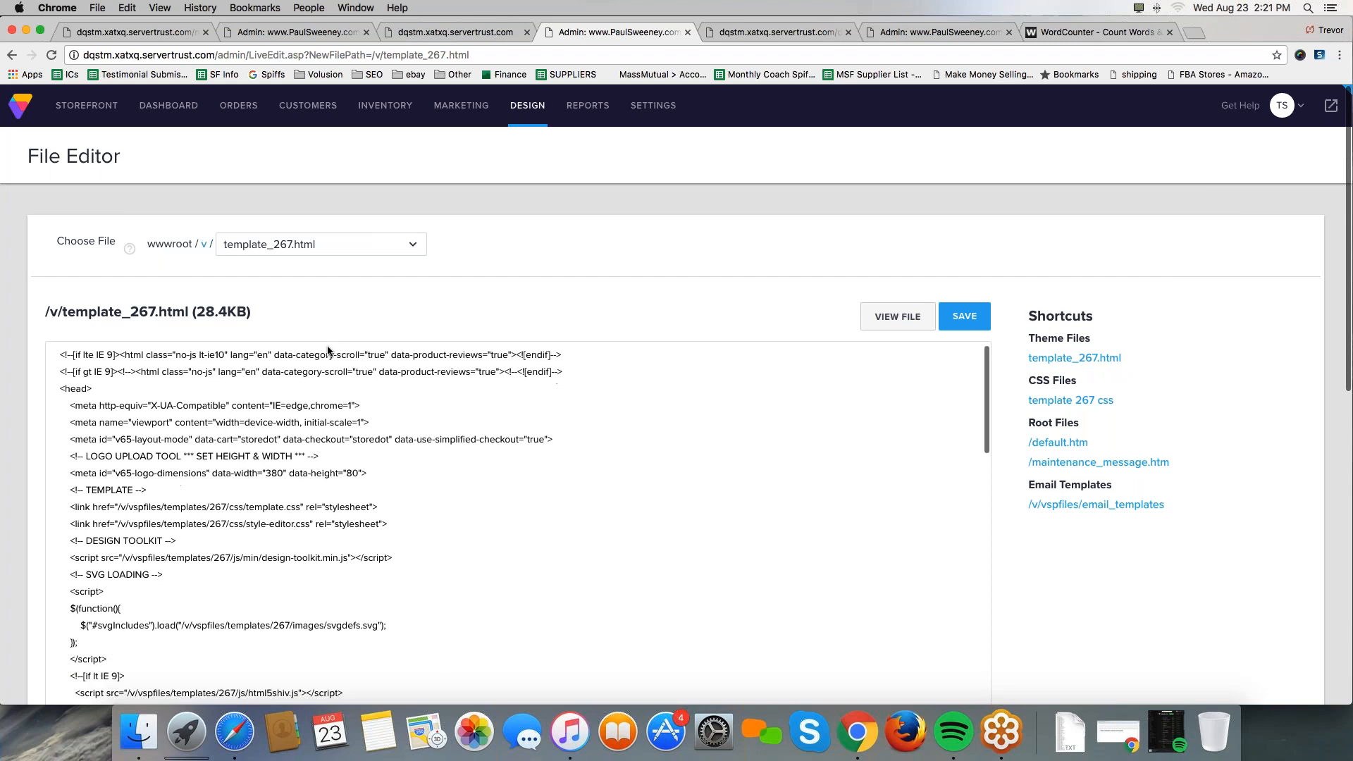
scroll(328, 349, "up", 5)
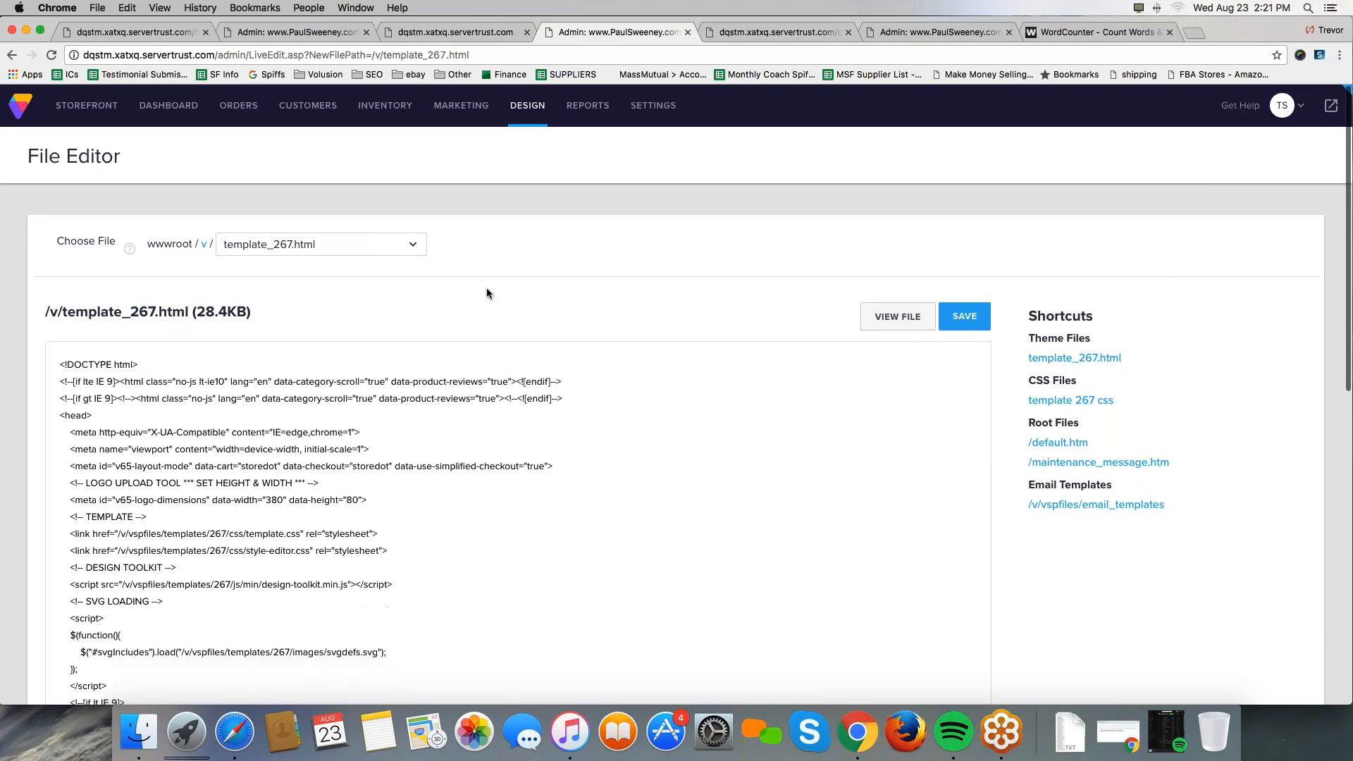
- Review the Info links in the storefront footer against the list of informational pages
left_click(465, 32)
scroll(613, 395, "down", 5)
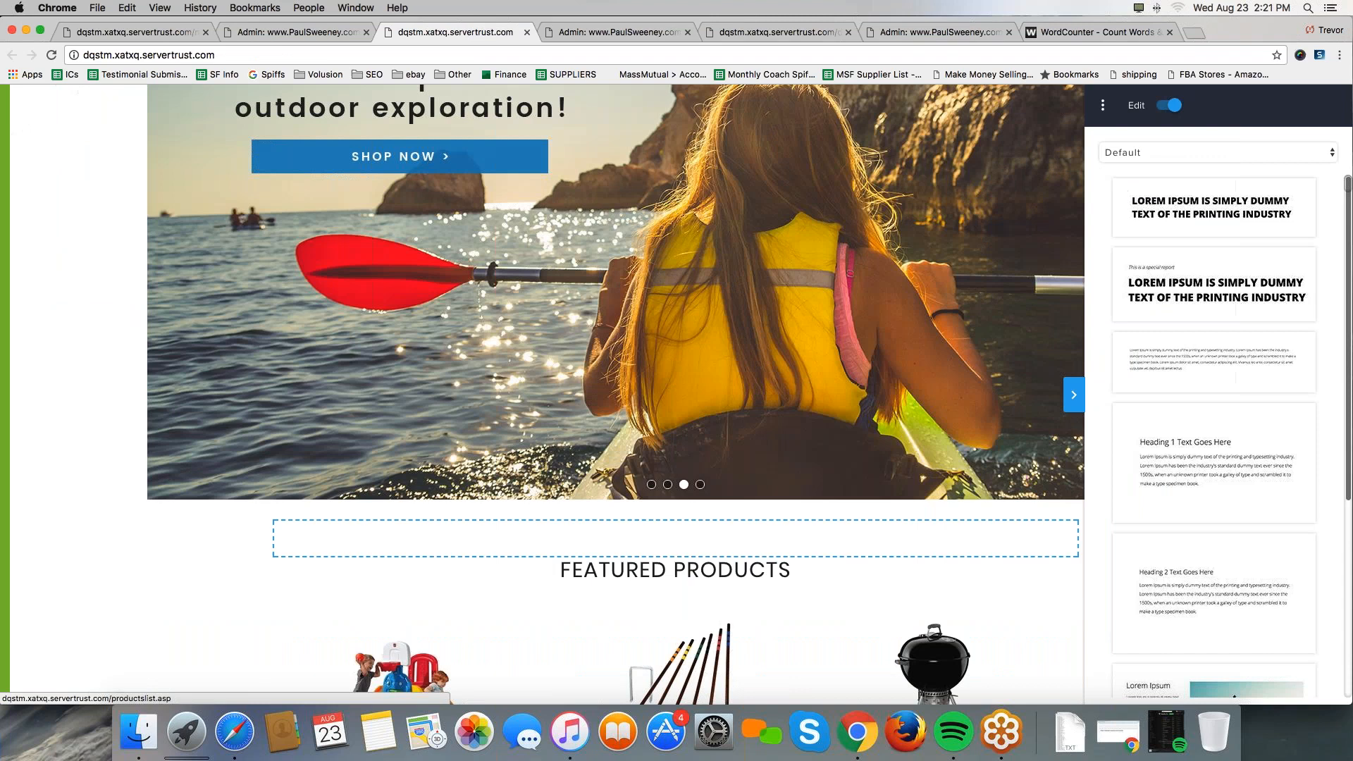
scroll(652, 409, "down", 5)
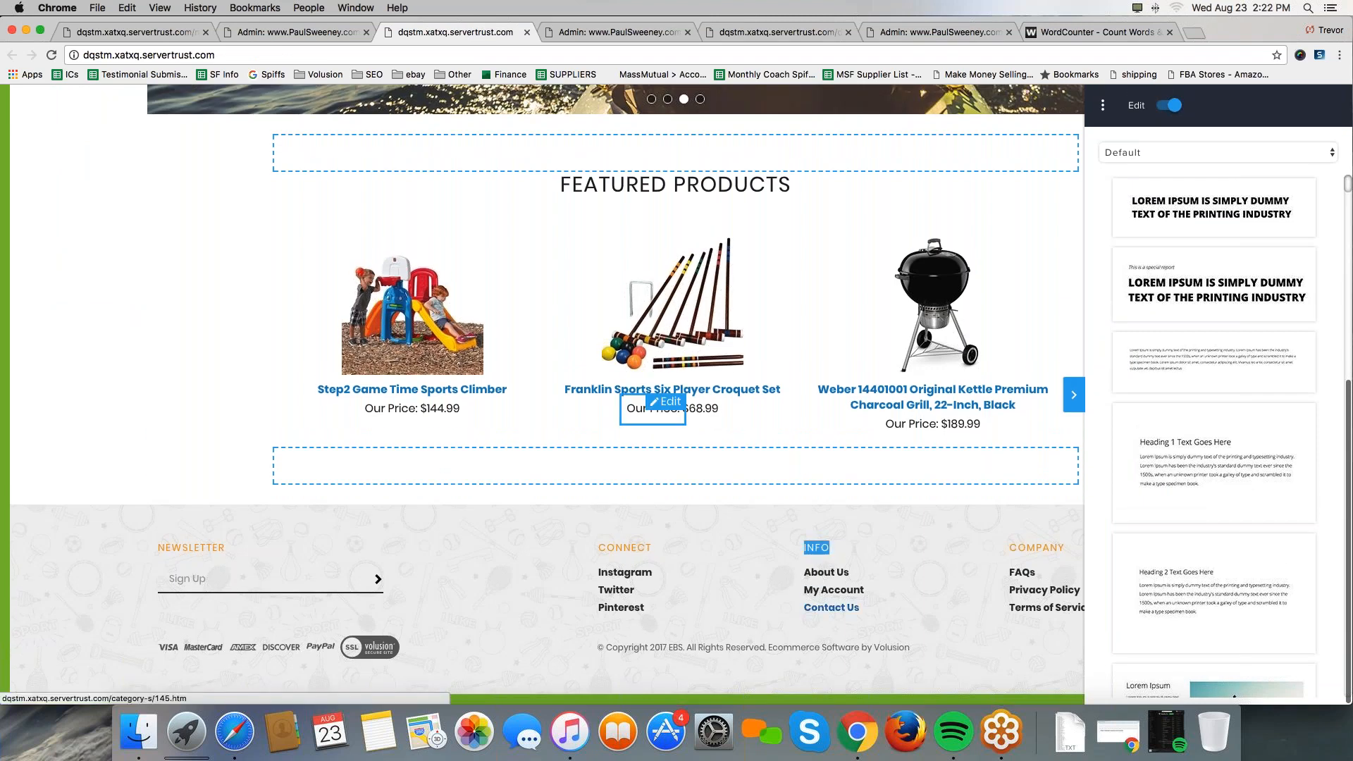
left_click(837, 571)
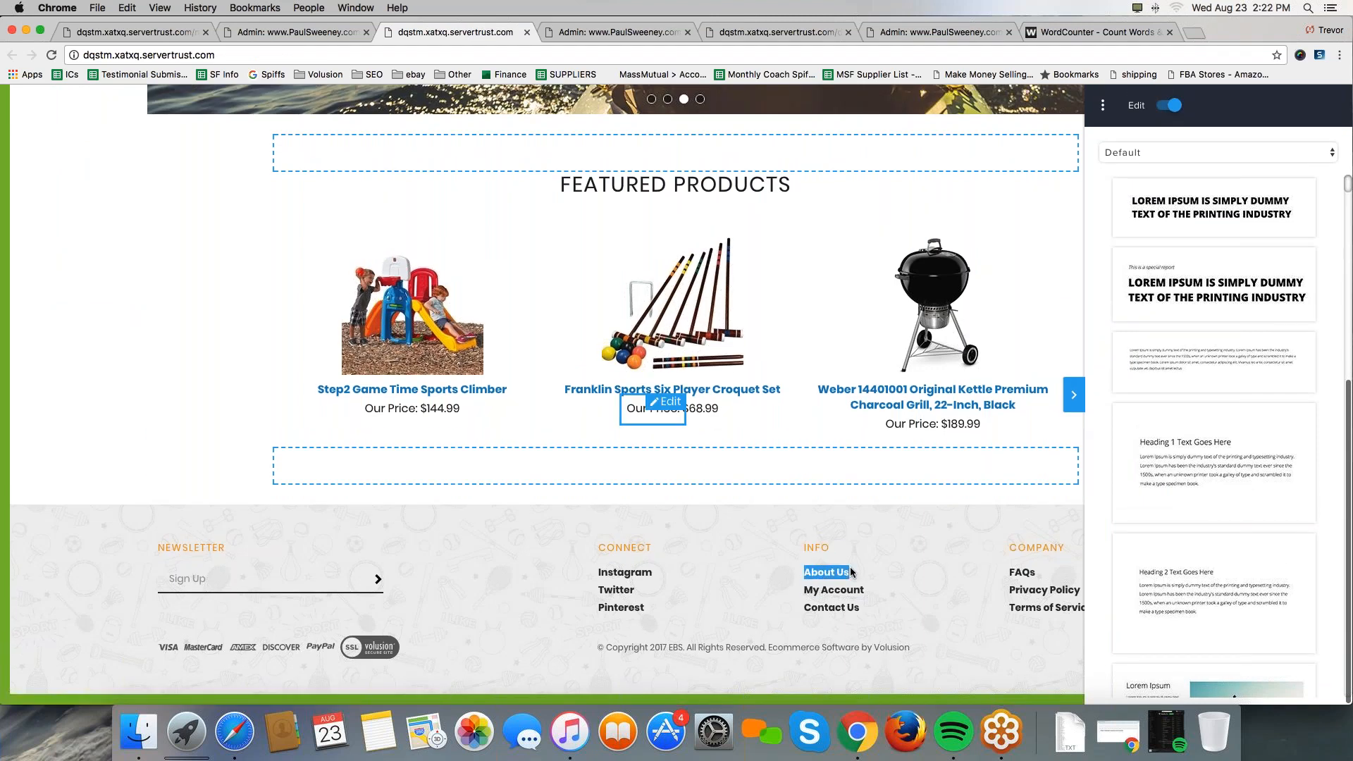
left_click(1098, 31)
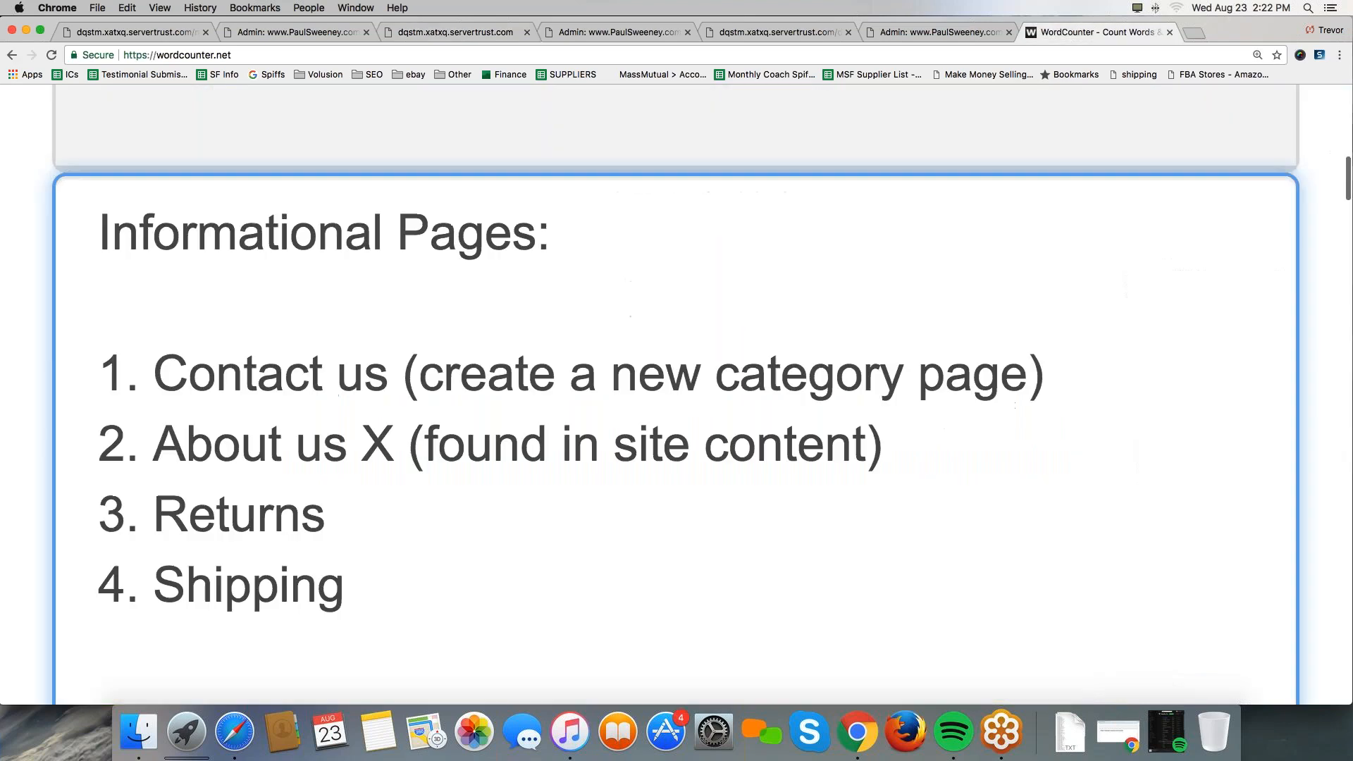
left_click(938, 31)
left_click(743, 37)
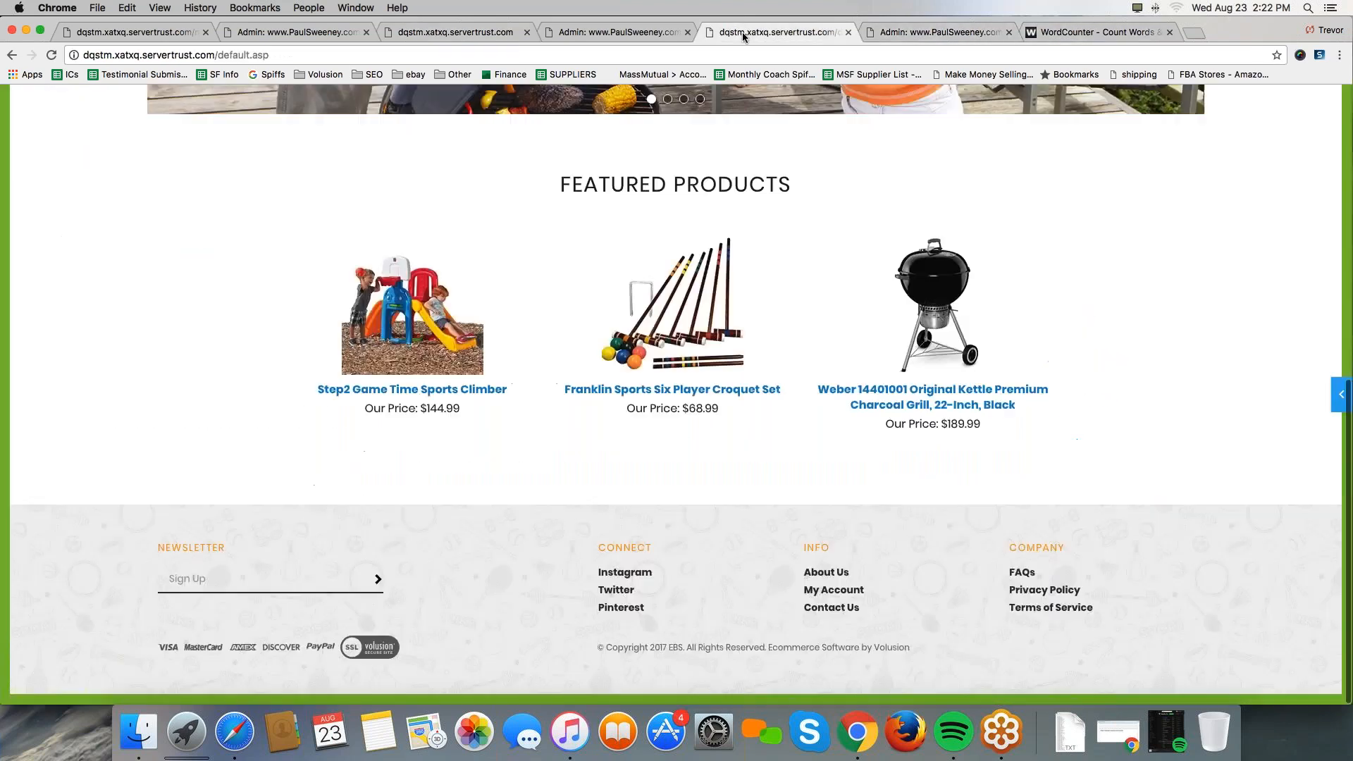
- Search the code of template_267.html for "about us" to locate the footer's Info links
left_click(599, 32)
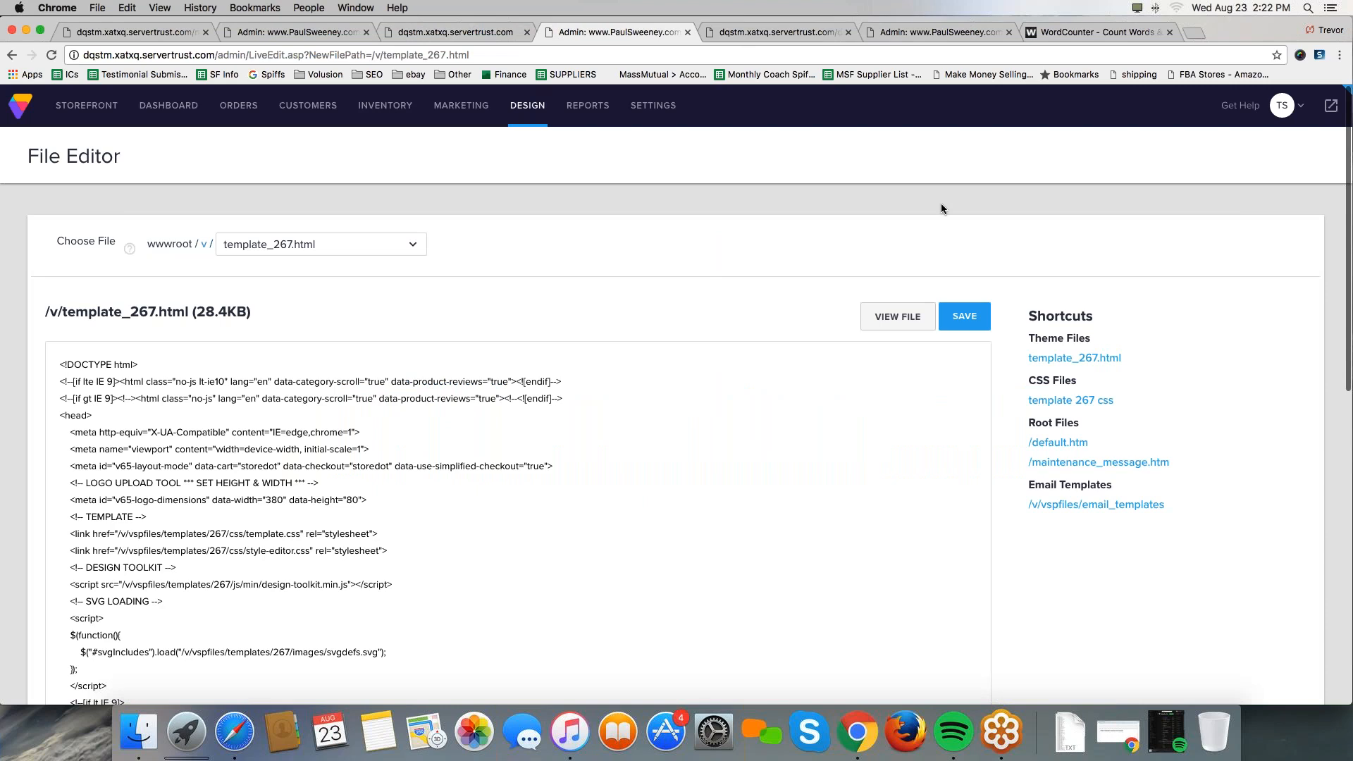
key("super+f")
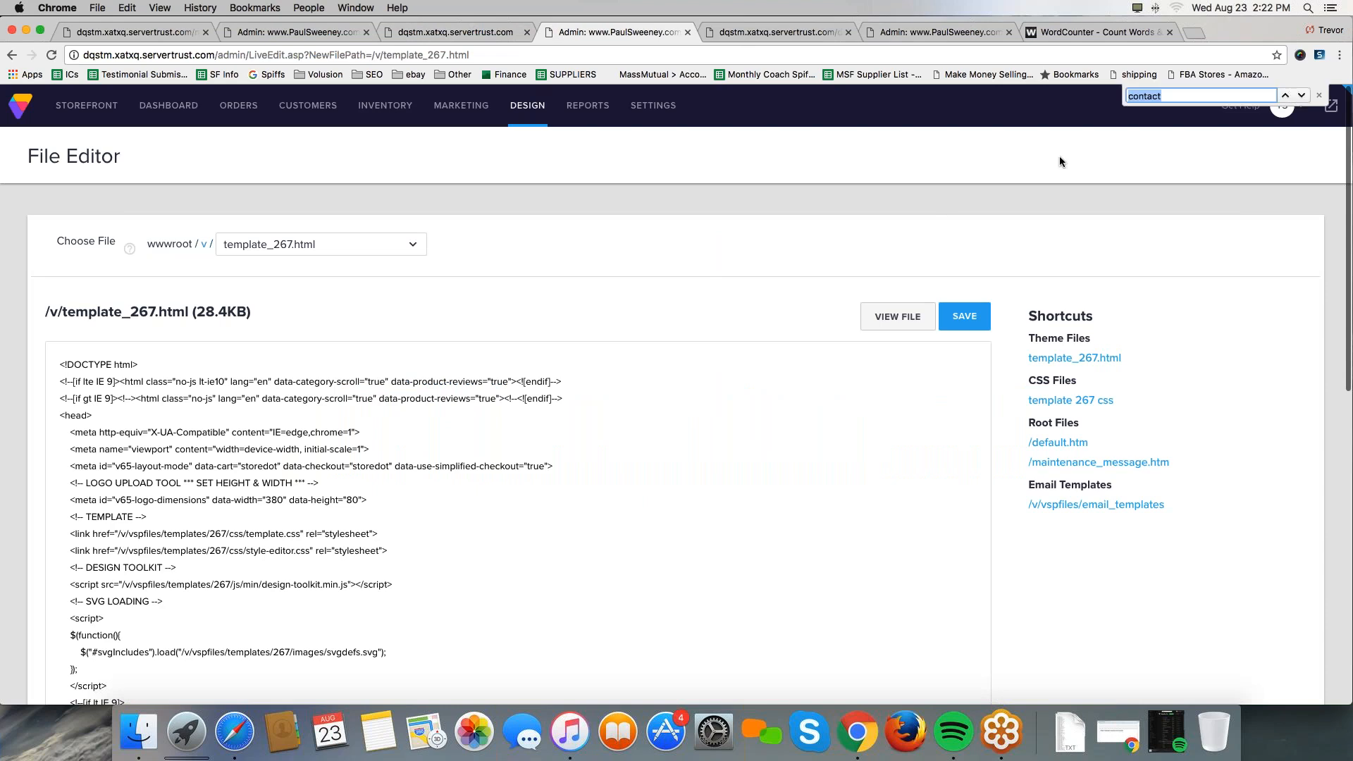
type("about us")
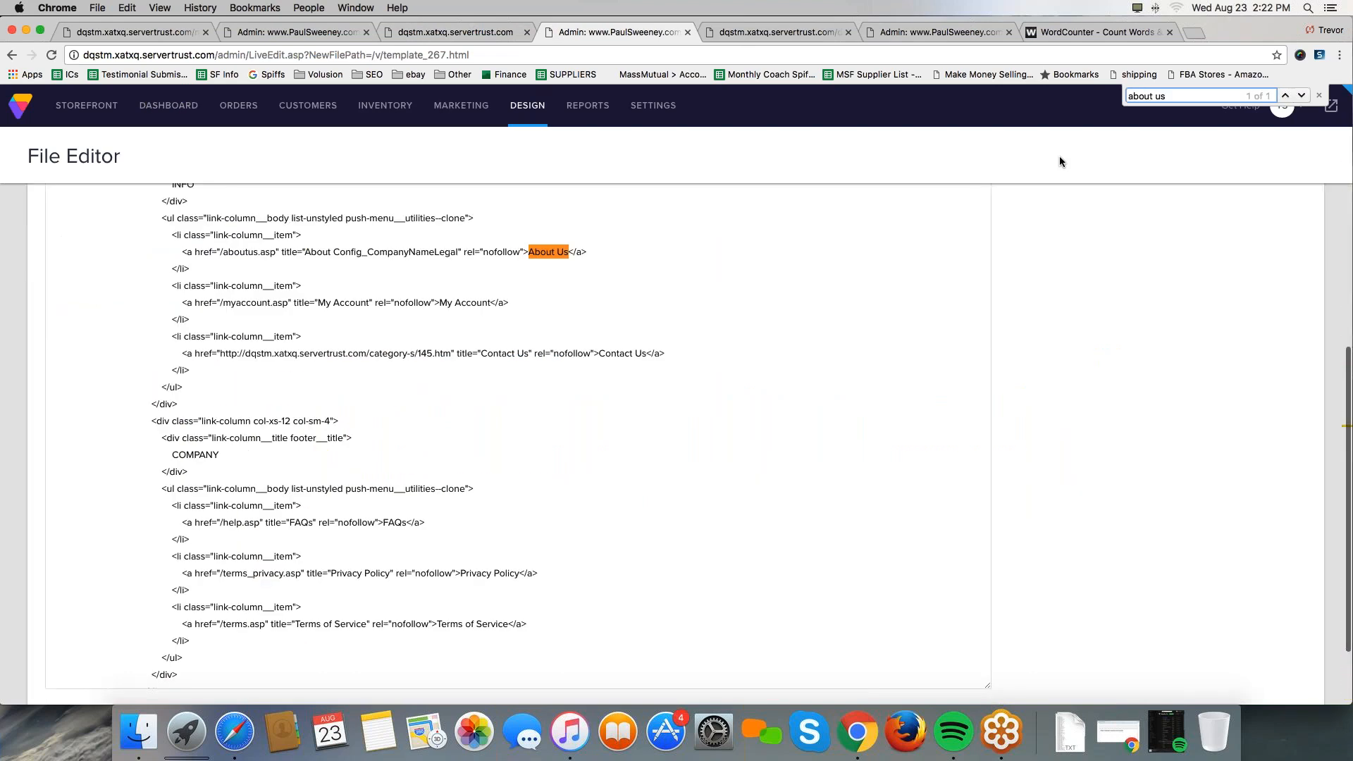
scroll(549, 330, "up", 3)
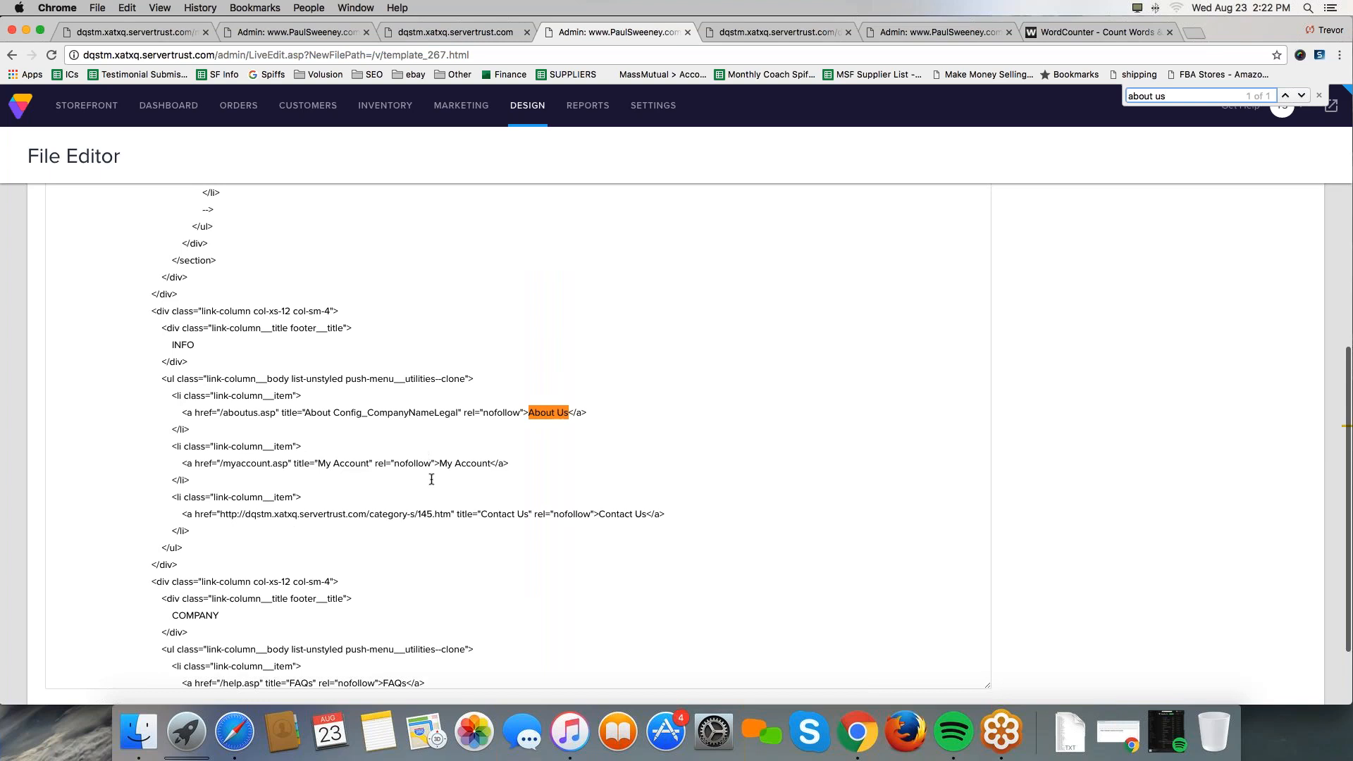
- Match the About Us, My Account and Contact Us entries in the template code with the storefront footer's Info links
left_click(499, 31)
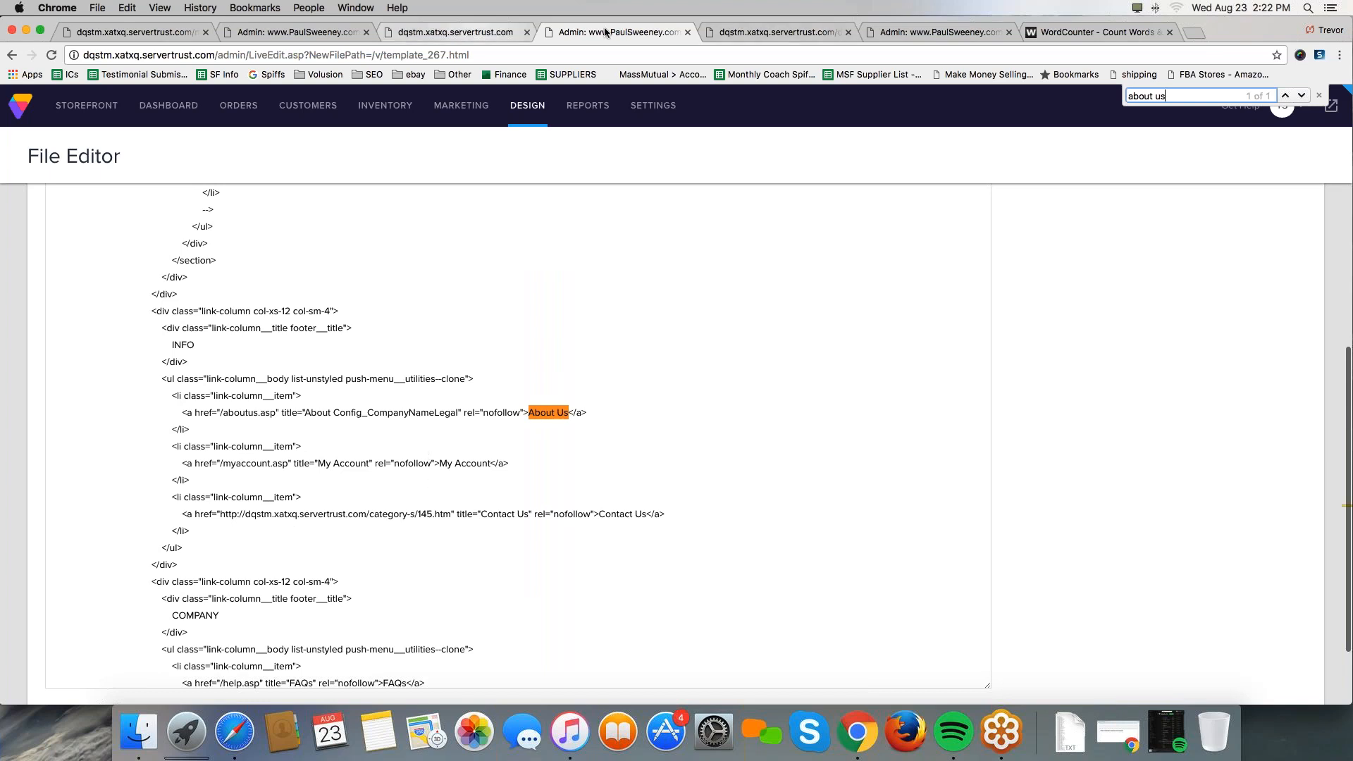
left_click(615, 32)
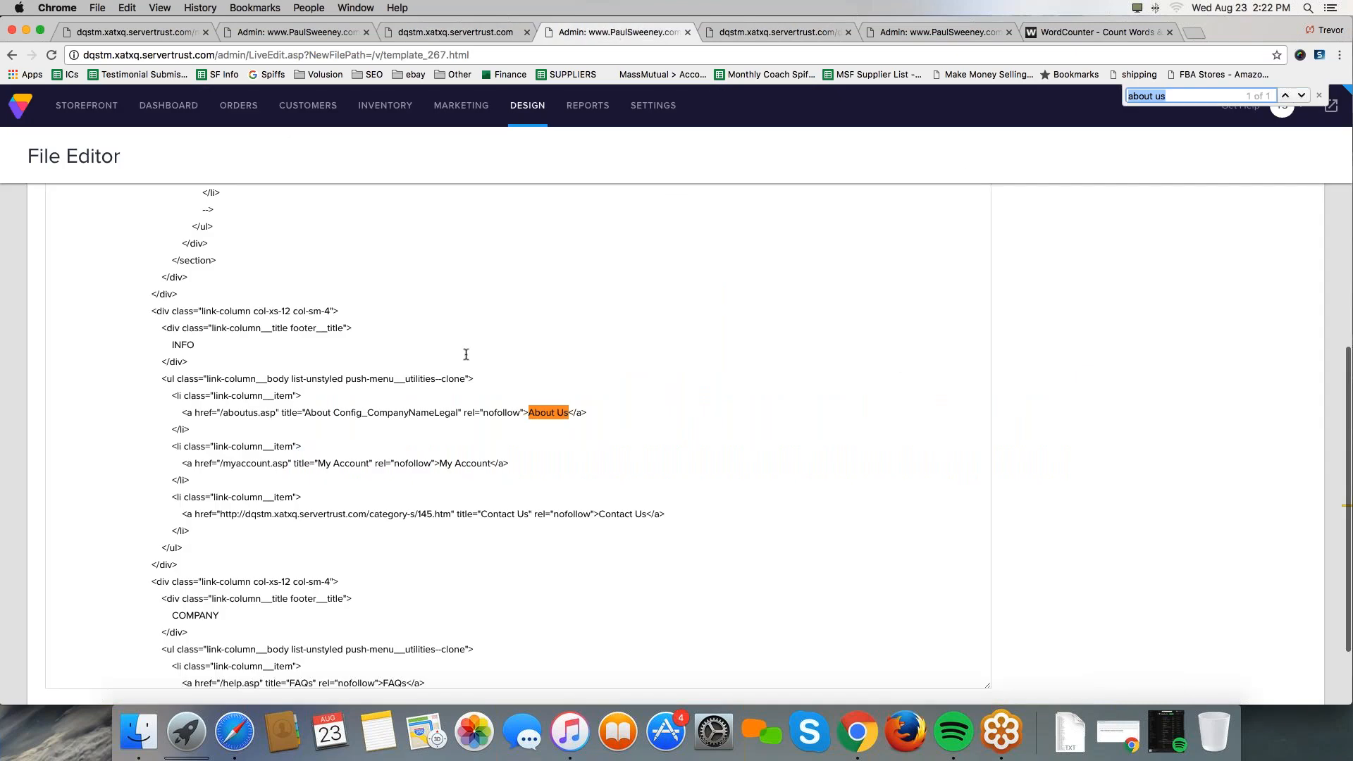
left_click_drag(529, 414, 567, 414)
left_click_drag(440, 463, 487, 466)
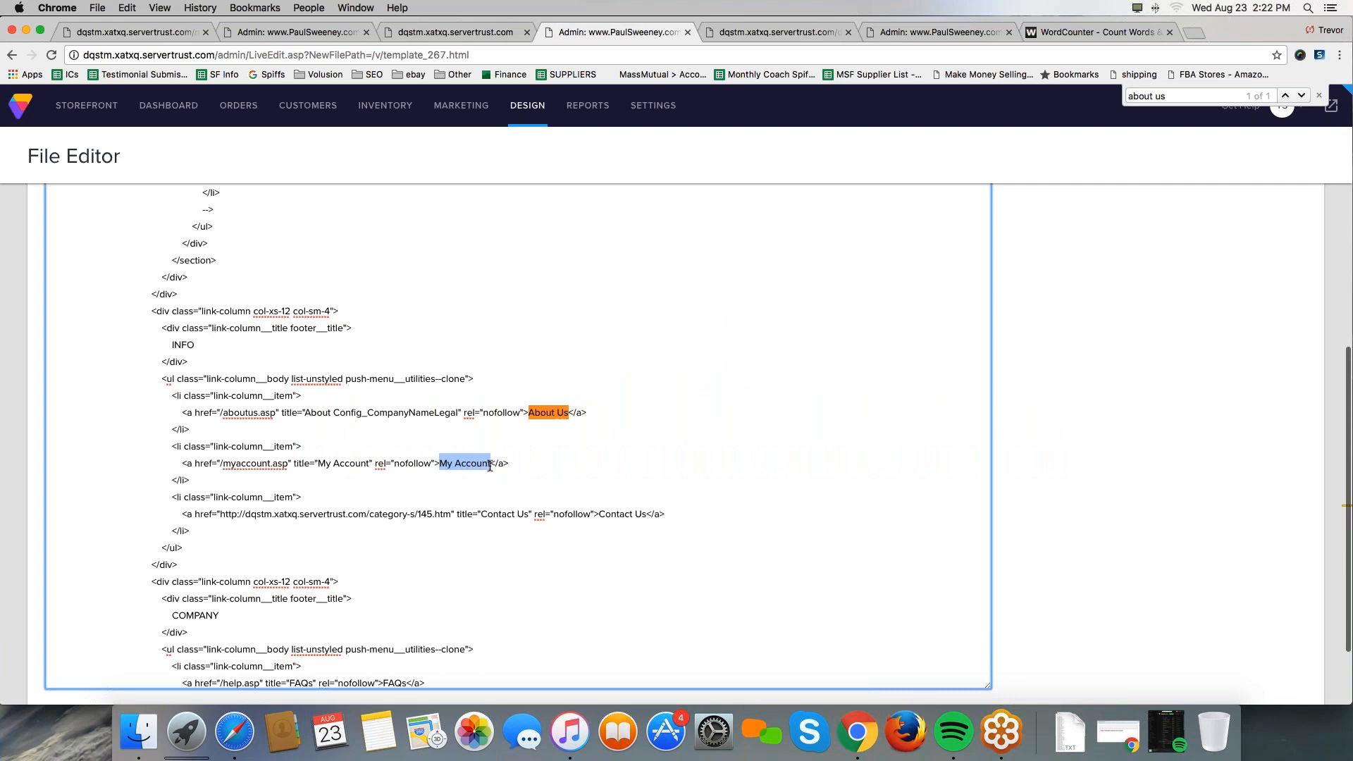
left_click(598, 514)
left_click_drag(599, 514, 648, 516)
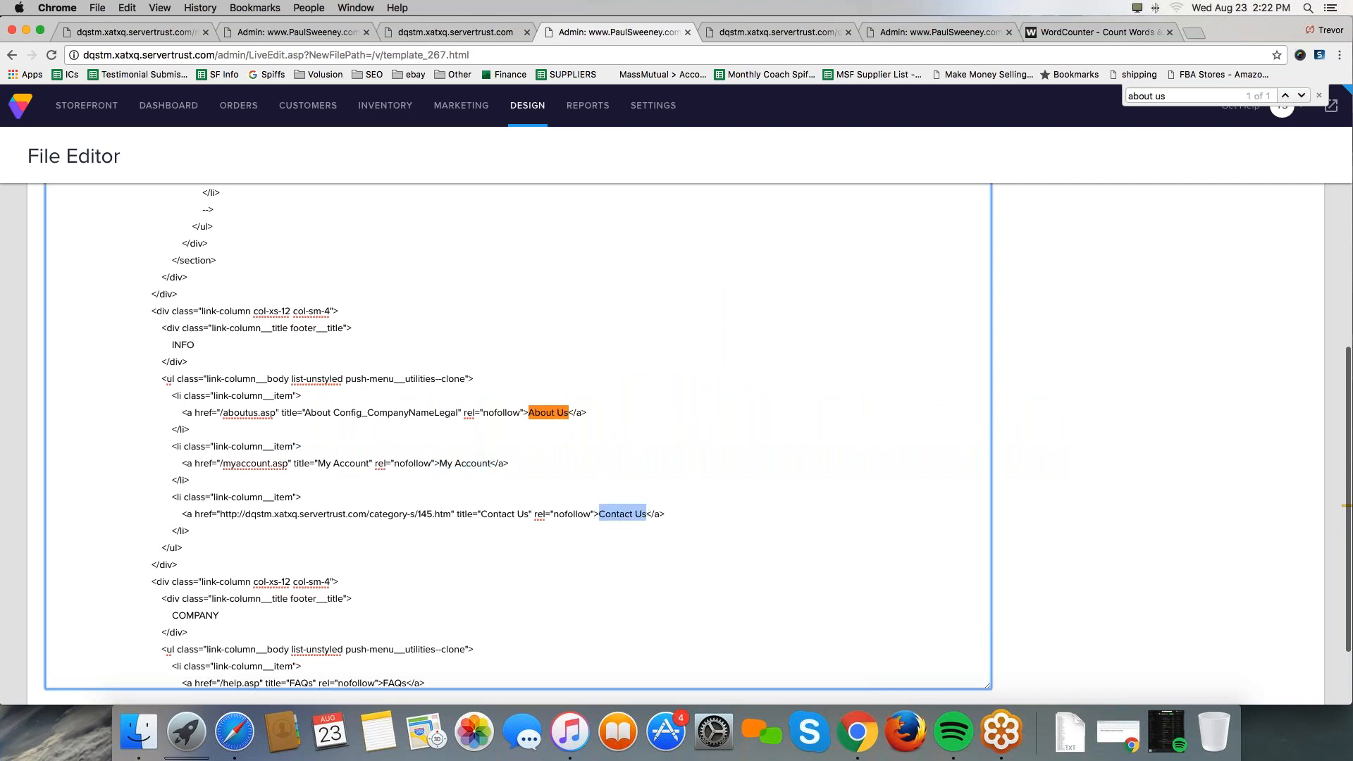
left_click(439, 33)
left_click(850, 557)
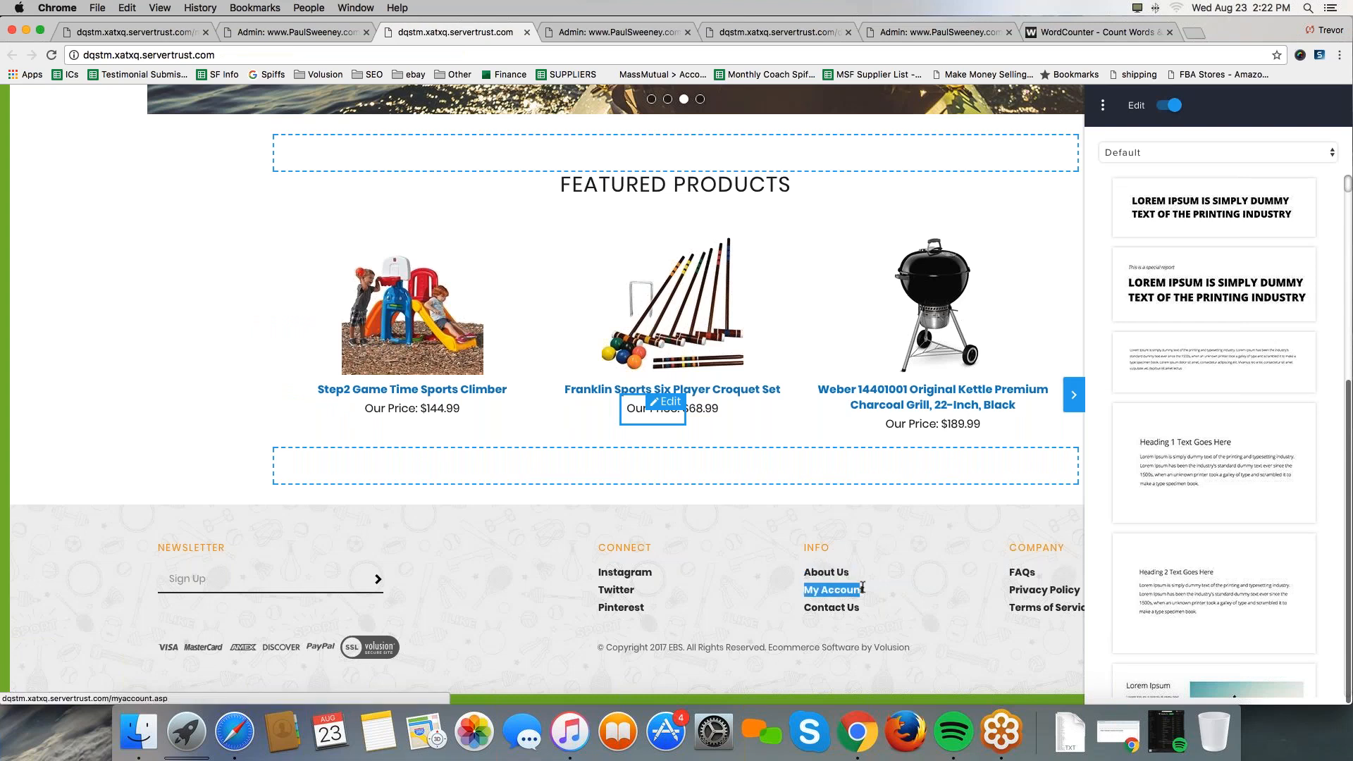
left_click_drag(804, 608, 861, 608)
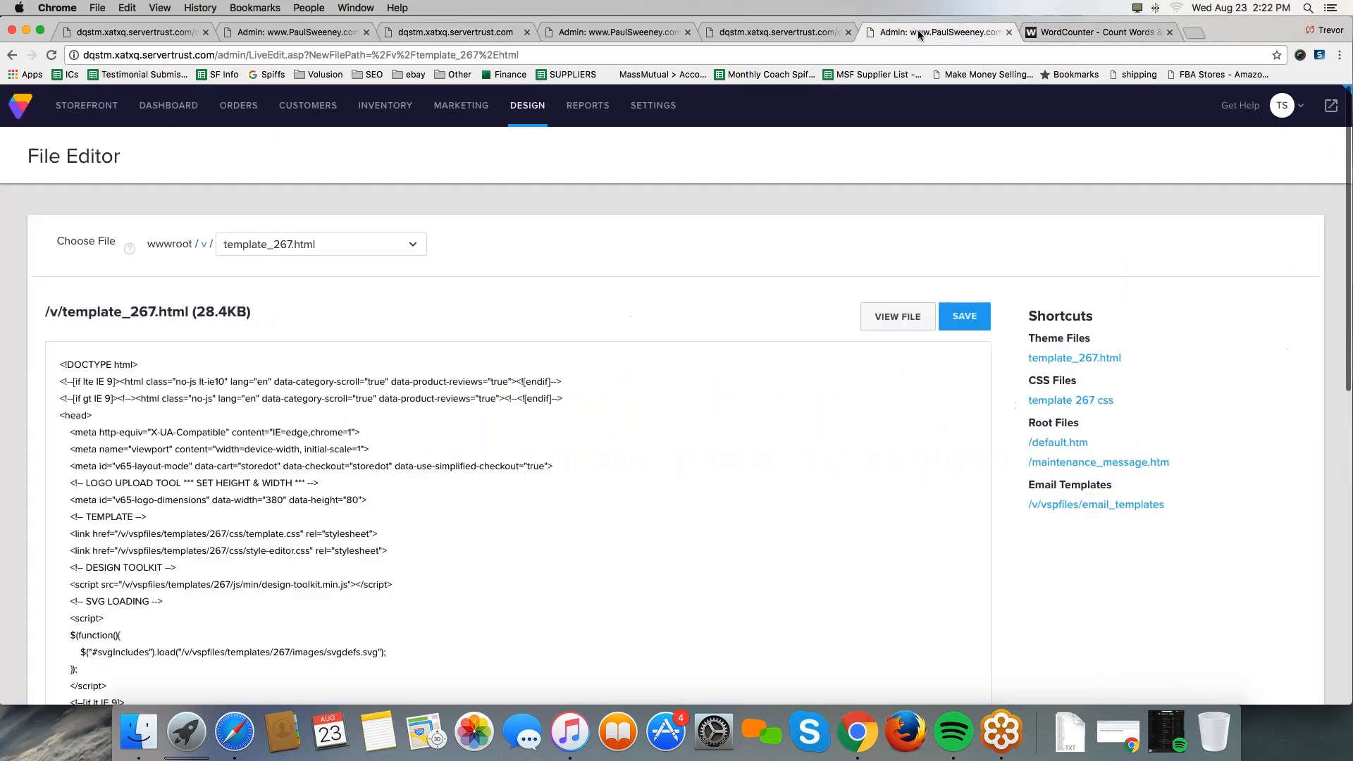
left_click(938, 32)
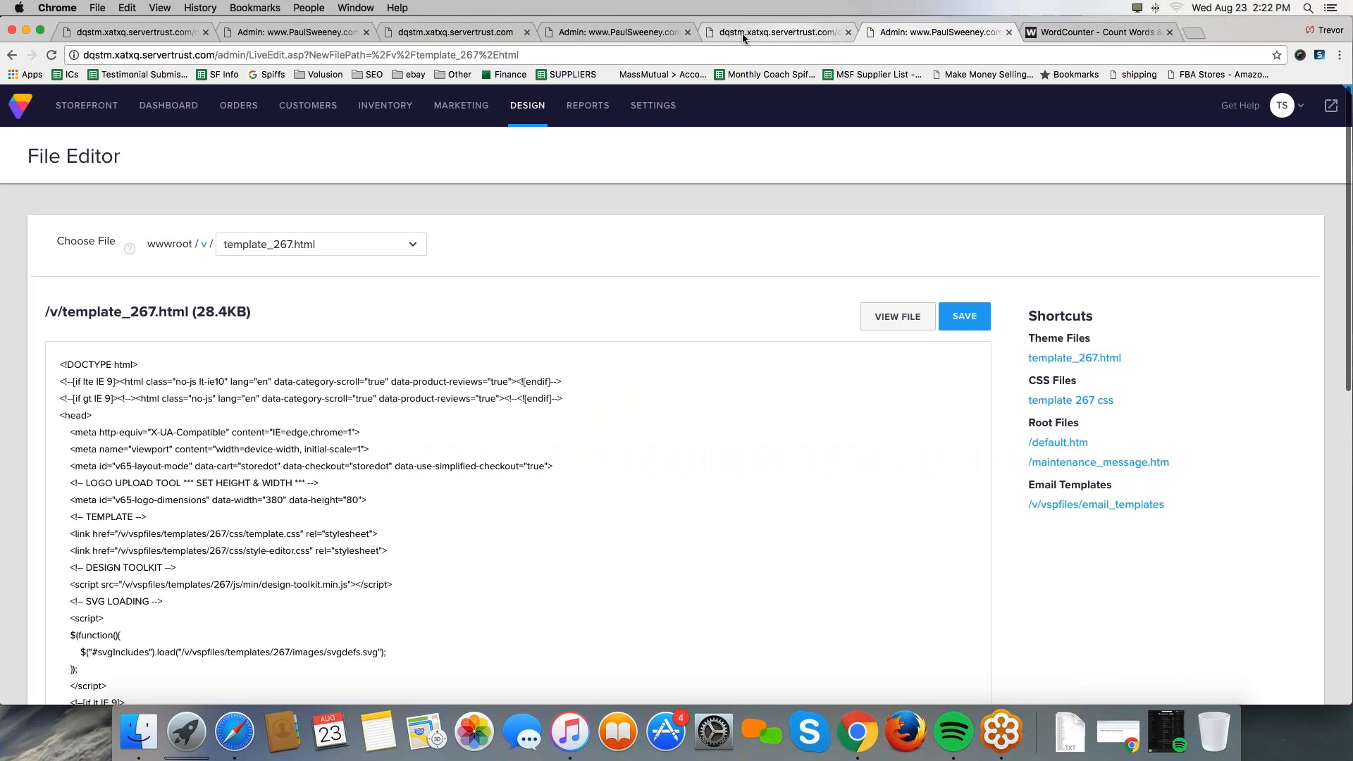
- Duplicate the Contact Us list item twice directly below itself in the template's Info list
left_click(627, 33)
left_click(482, 489)
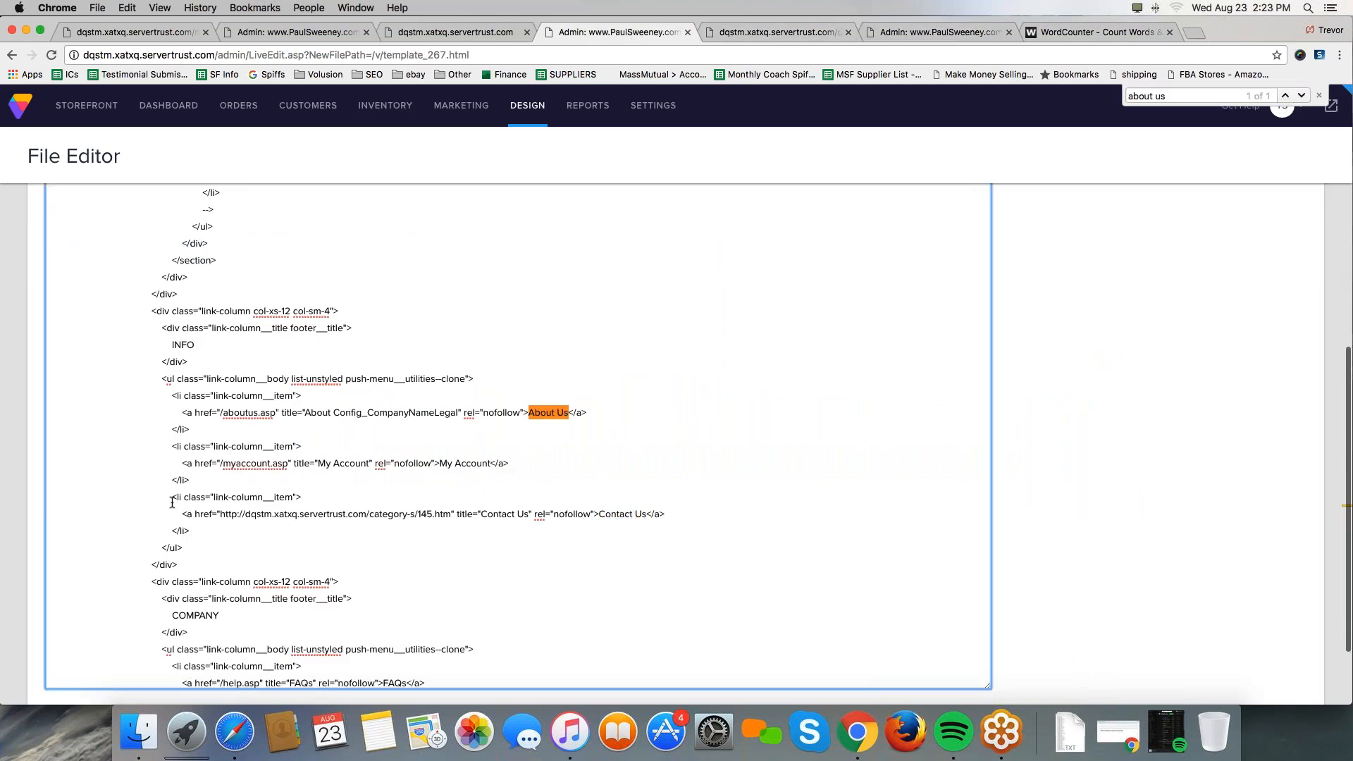
left_click_drag(171, 498, 192, 508)
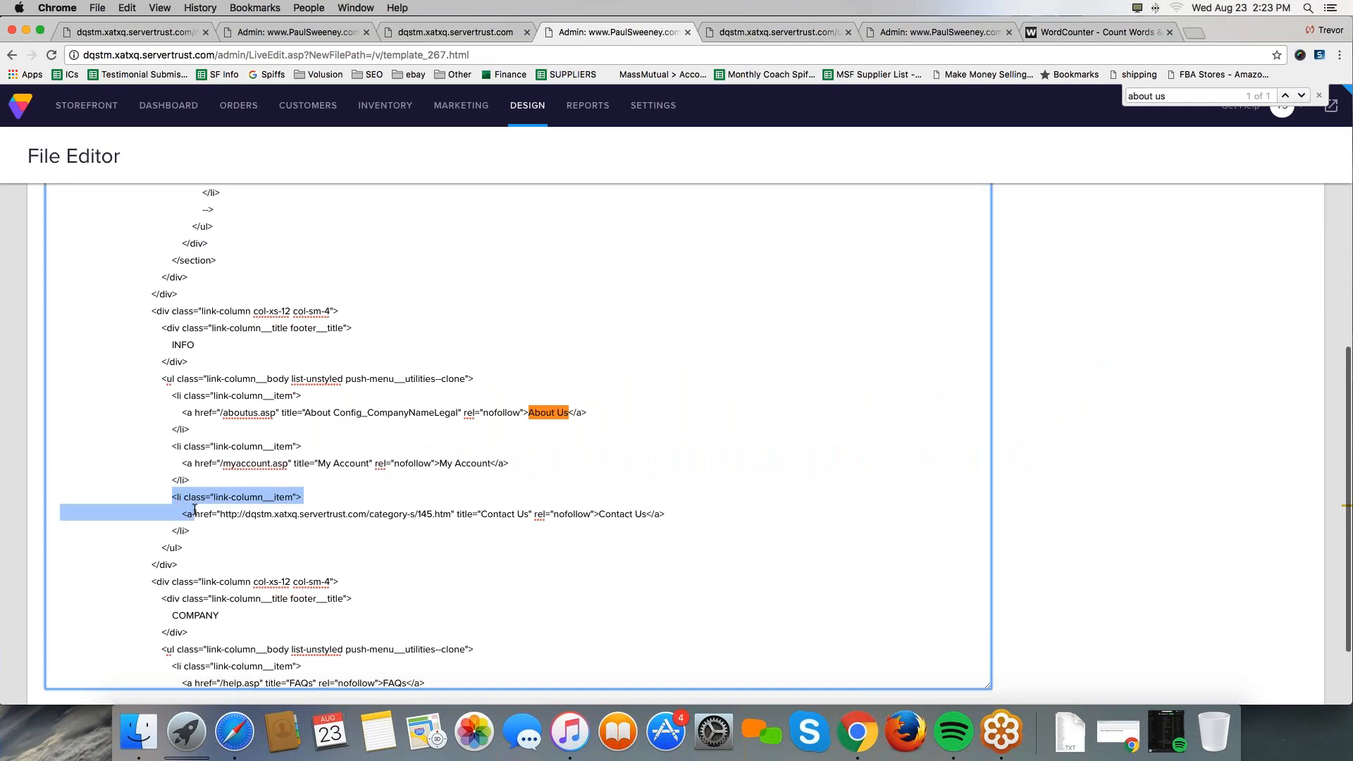
left_click_drag(195, 509, 199, 527)
key("cmd+c")
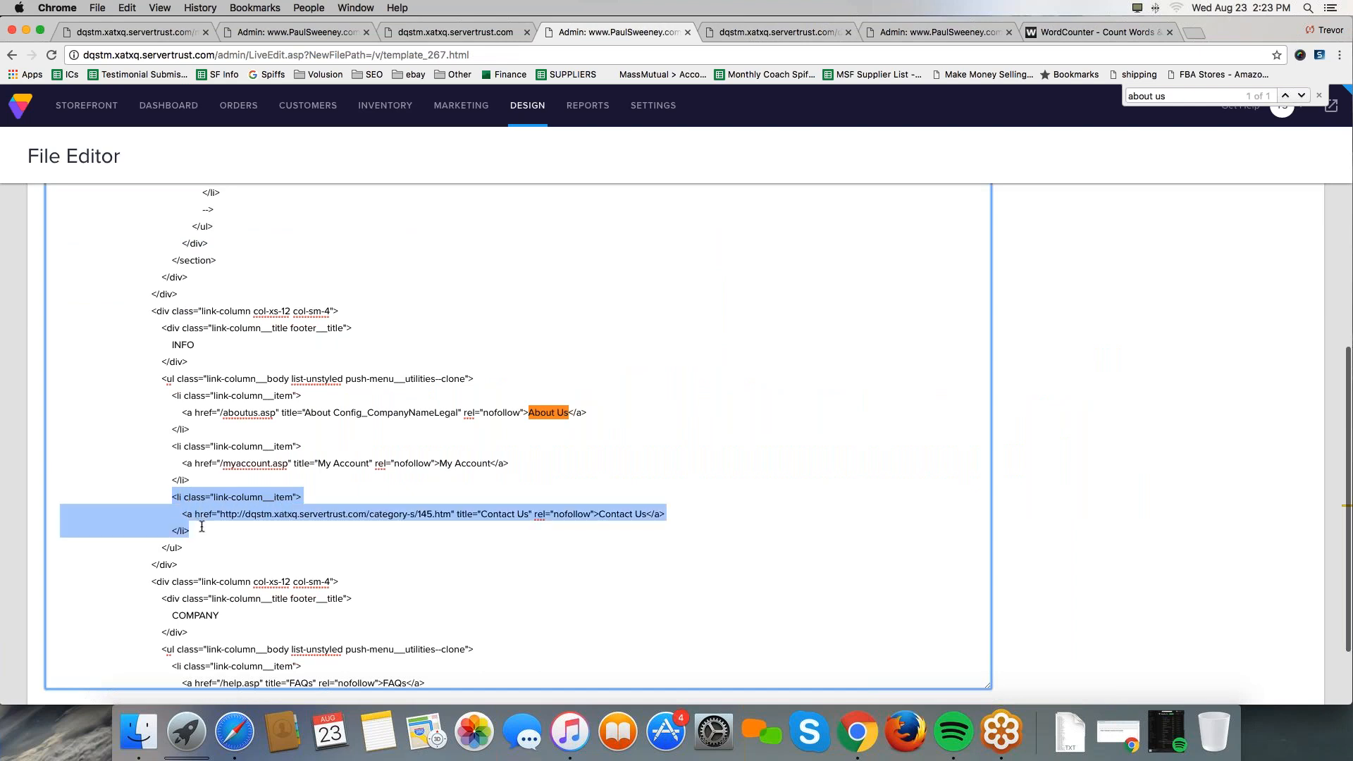
left_click(200, 532)
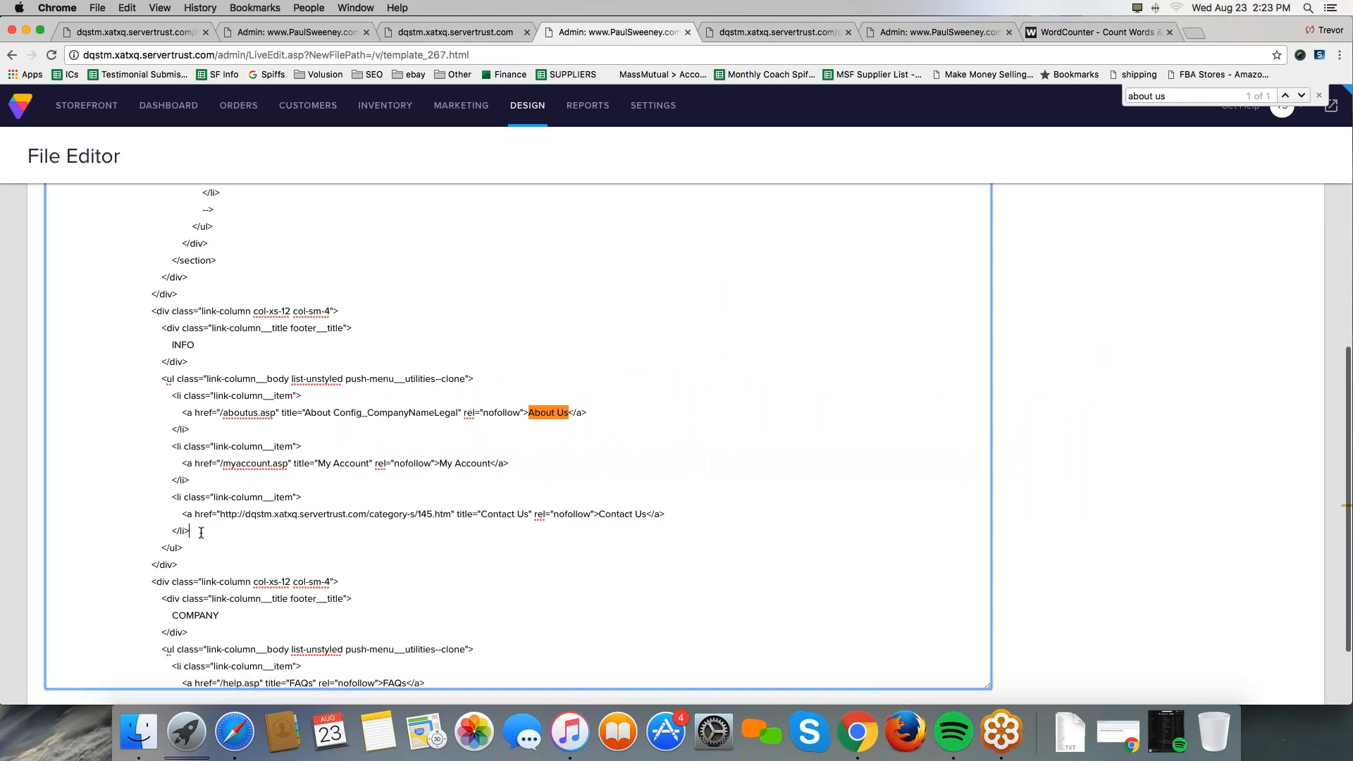
key("cmd+v")
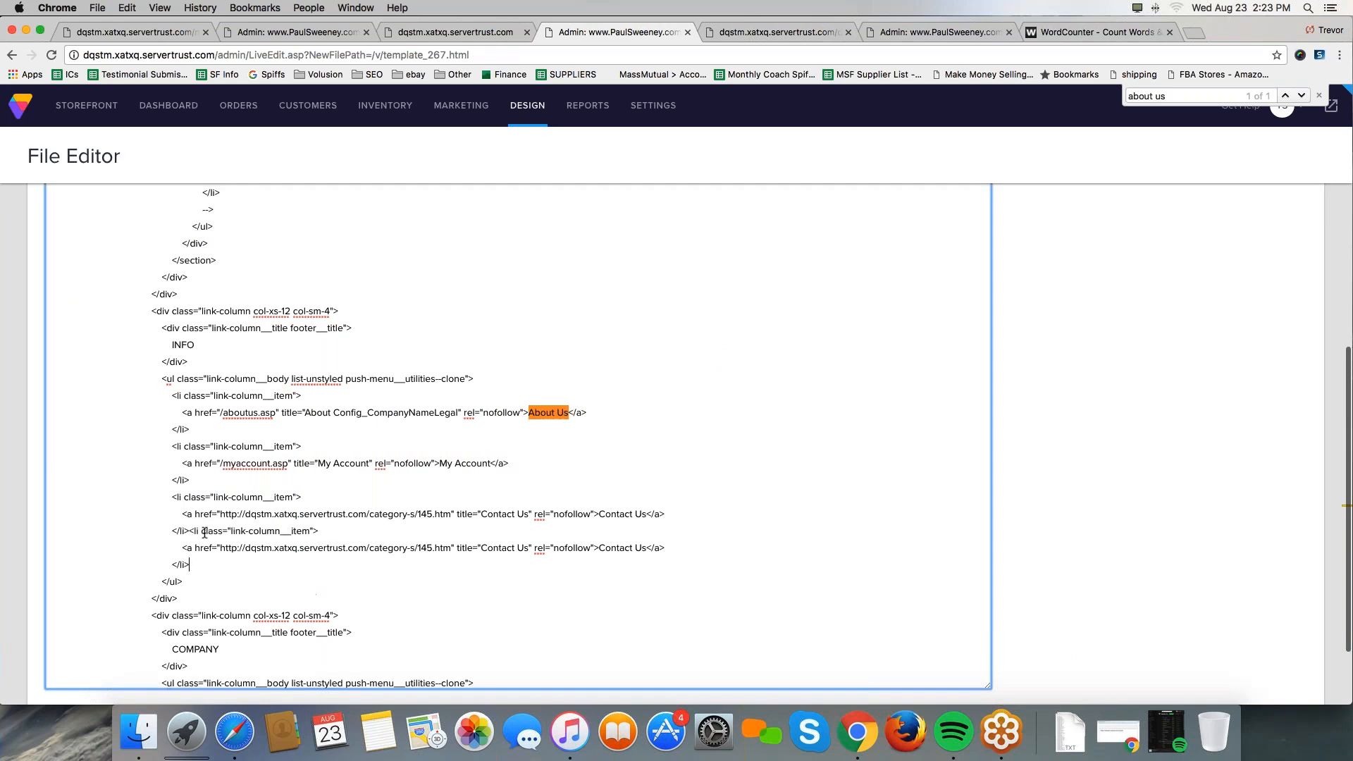
key("super+v")
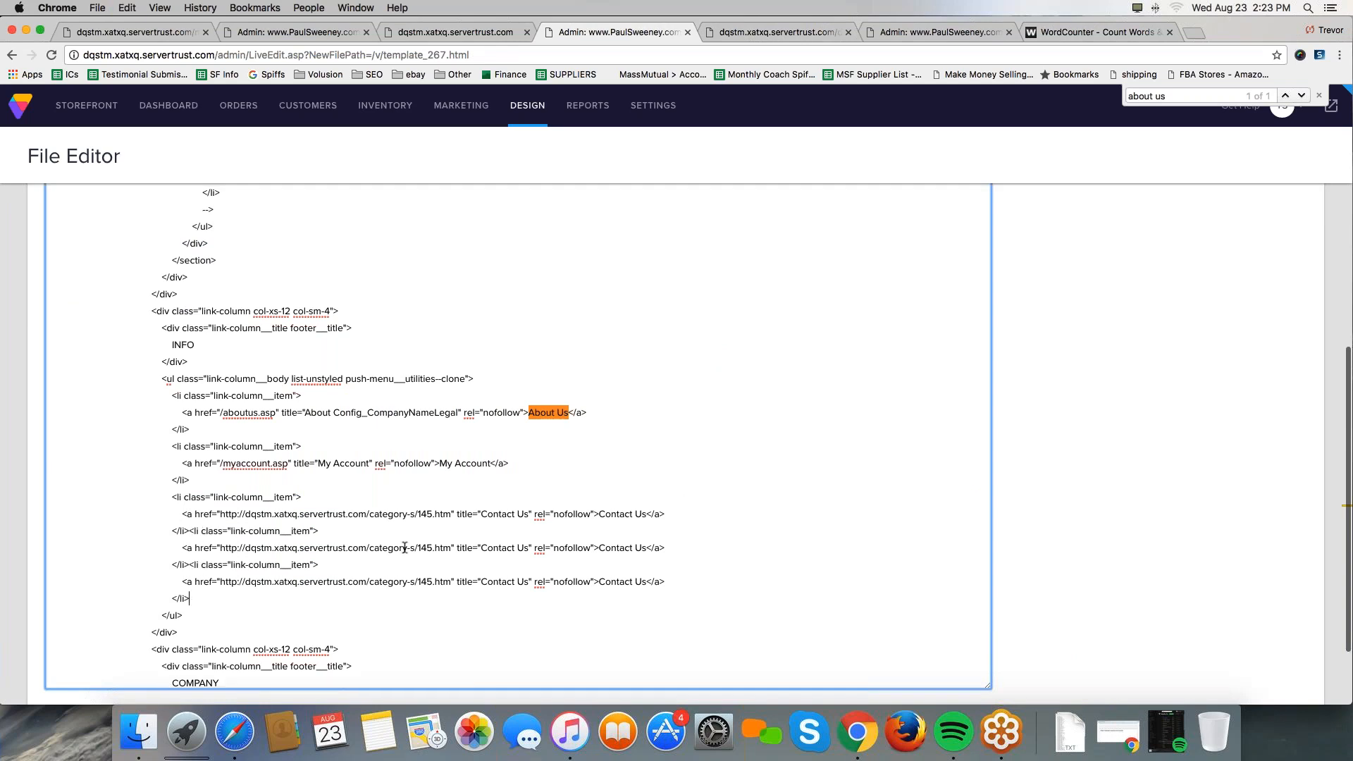
- Set the title attributes of the two duplicated footer links to "Returns" and "Shipping"
left_click_drag(481, 549, 528, 549)
type("Returns")
left_click_drag(482, 582, 532, 583)
type("Shipping")
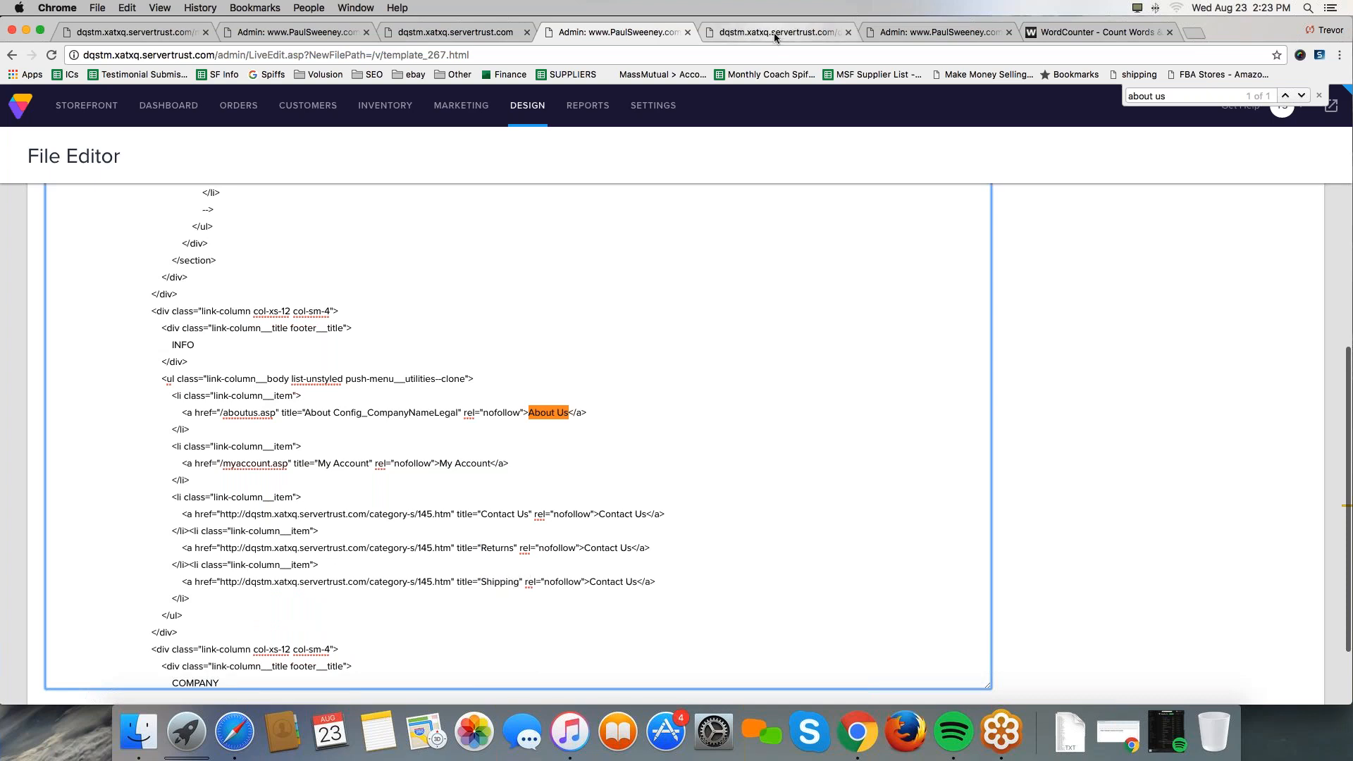
- Open the Returns category page on the live storefront and copy its URL
left_click_drag(220, 549, 435, 550)
left_click_drag(221, 581, 452, 582)
left_click(806, 31)
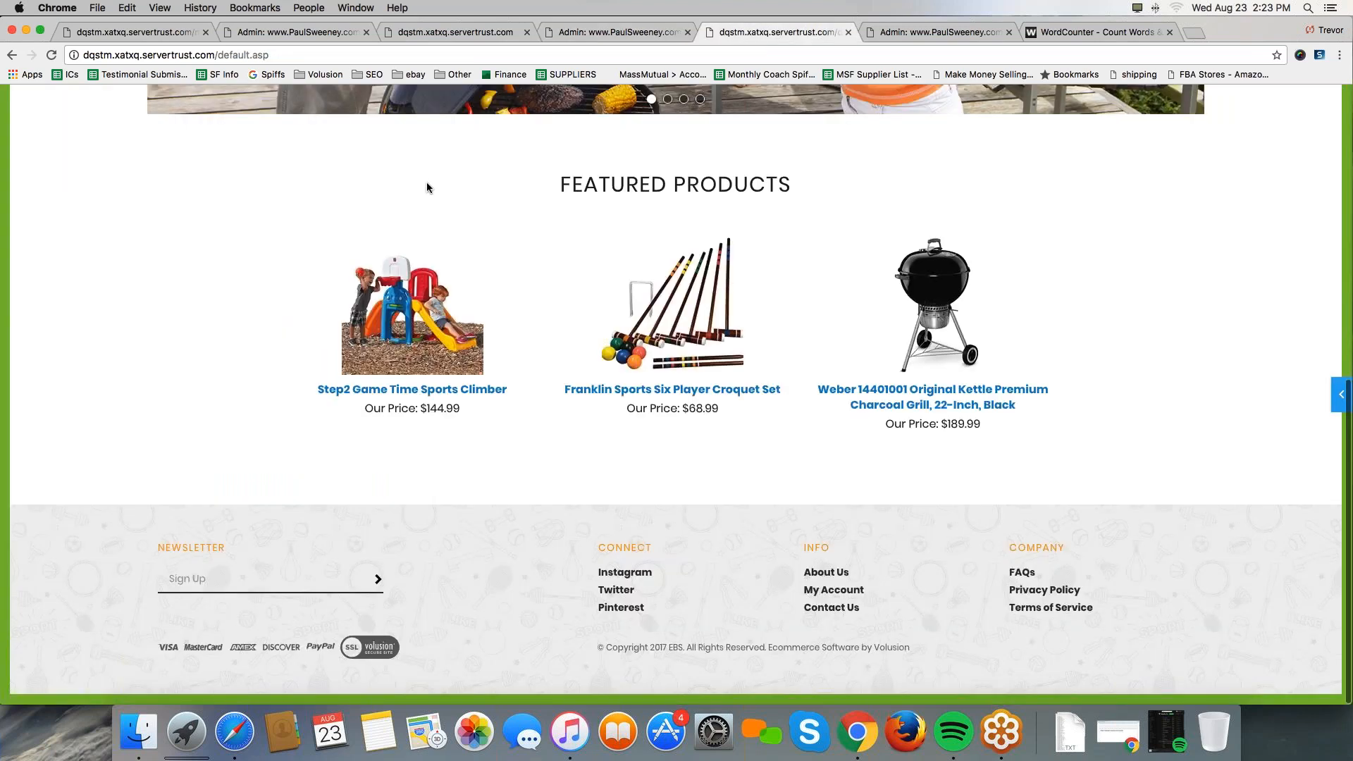
scroll(426, 182, "up", 15)
left_click(393, 138)
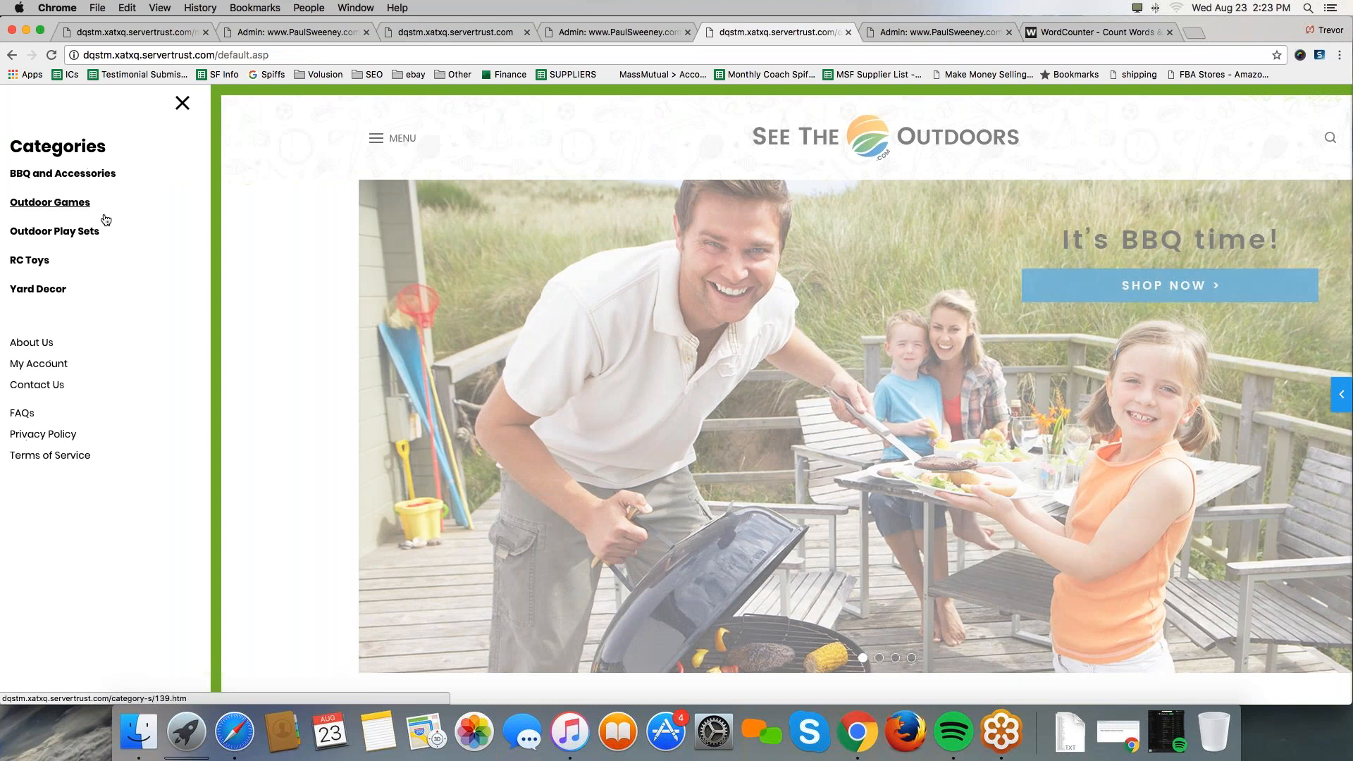
left_click(53, 233)
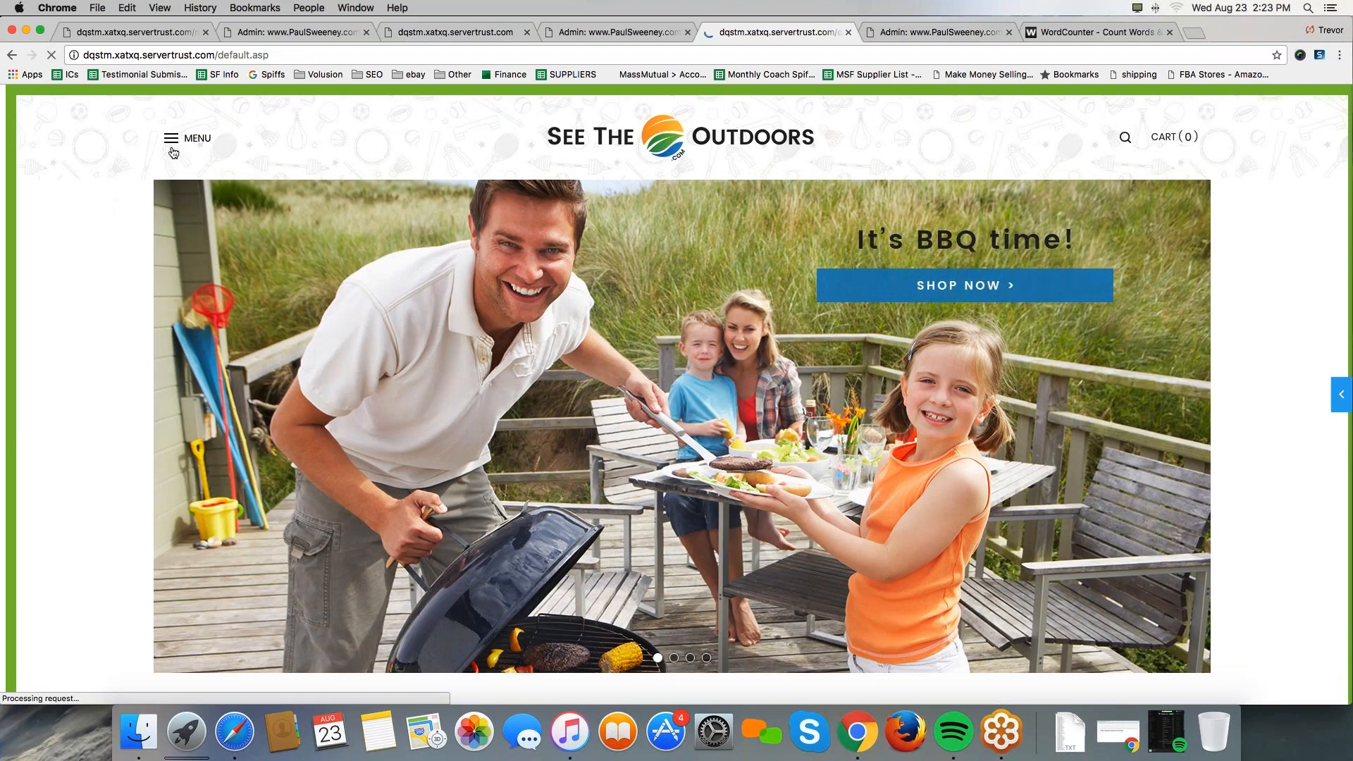
left_click(181, 138)
left_click(34, 292)
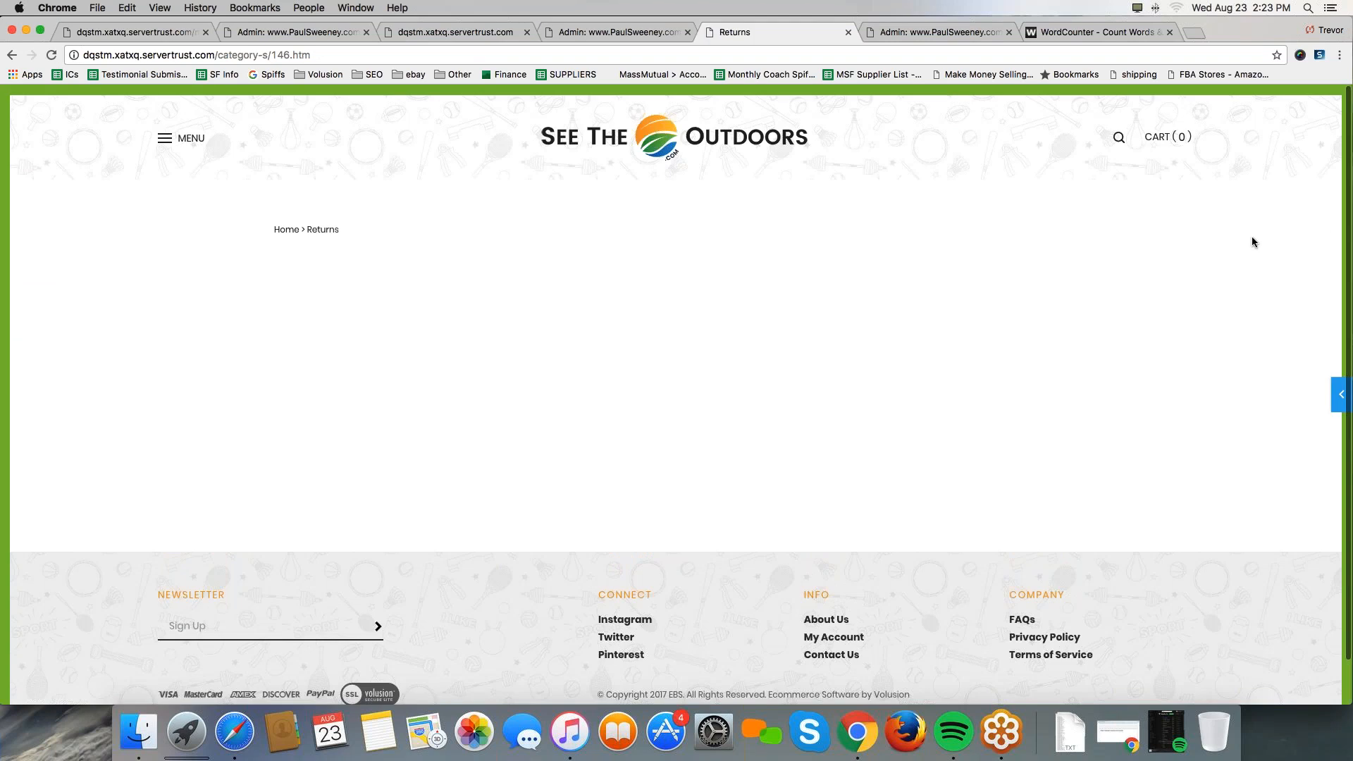
mouse_move(320, 49)
left_mouse_down()
mouse_move(113, 29)
mouse_move(71, 79)
mouse_move(332, 57)
left_mouse_up()
left_click(249, 54)
key("super+c")
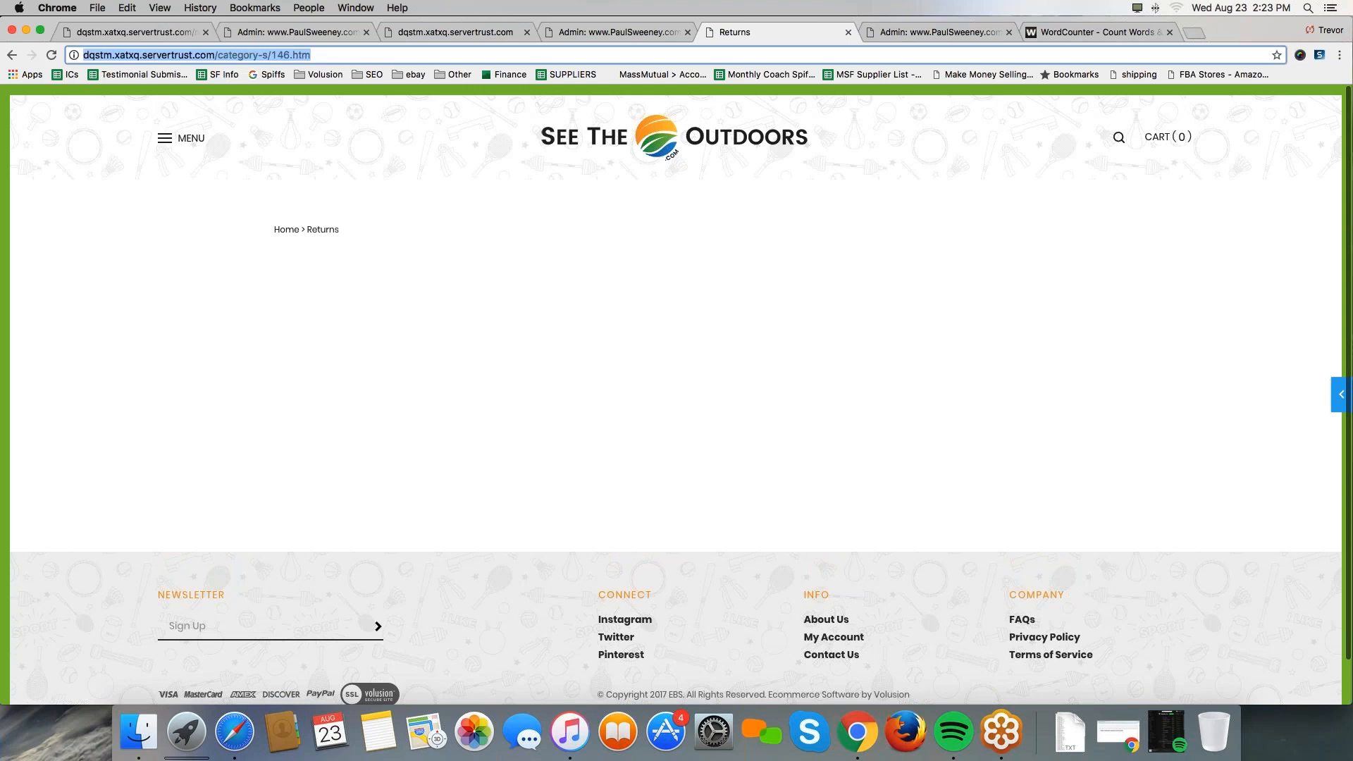
left_click(613, 31)
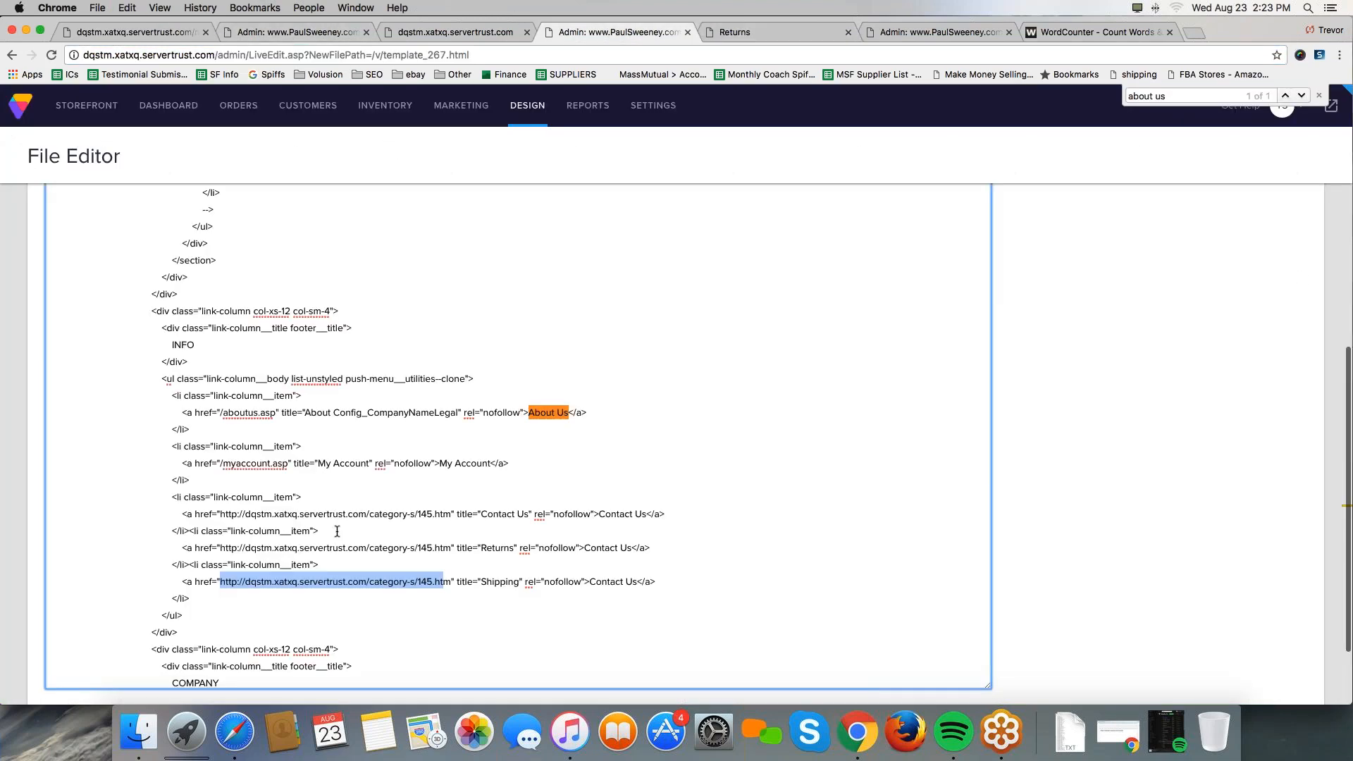
left_click(726, 33)
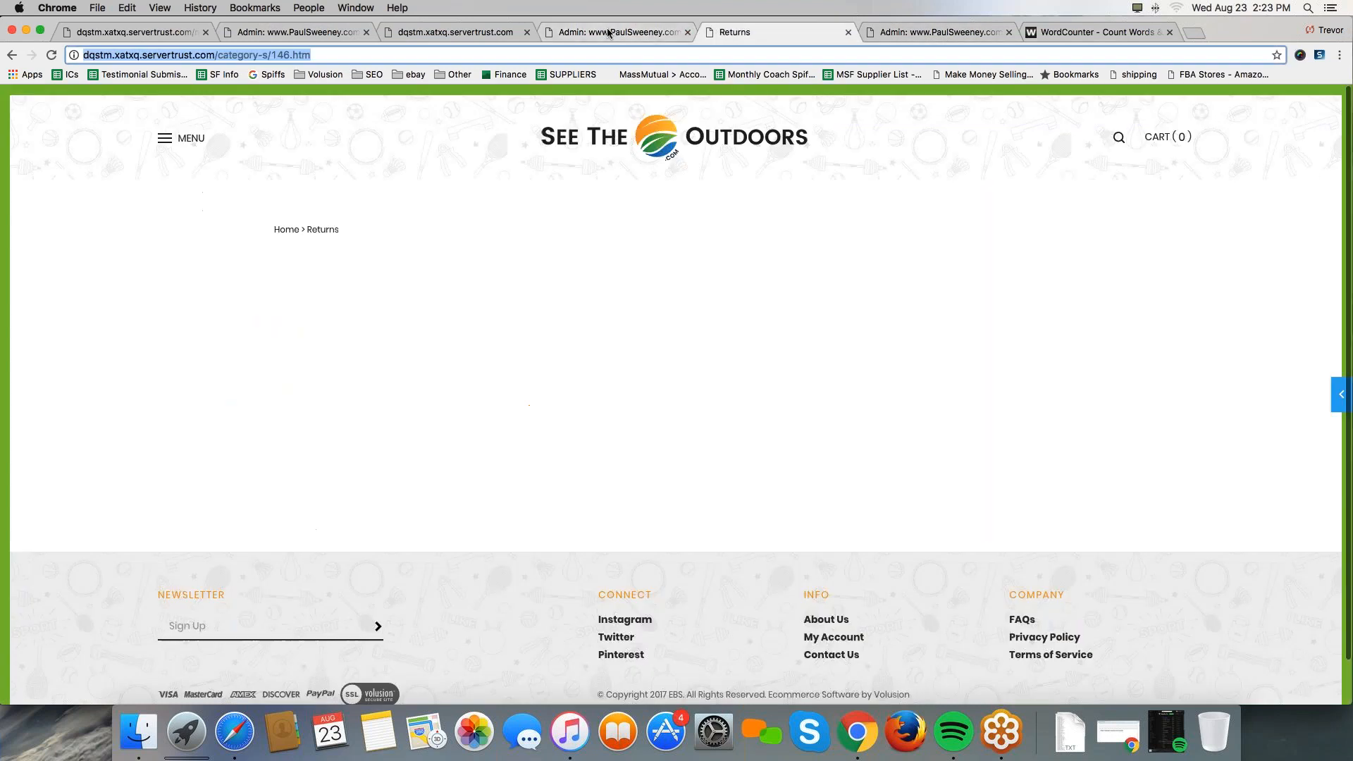
left_click(609, 33)
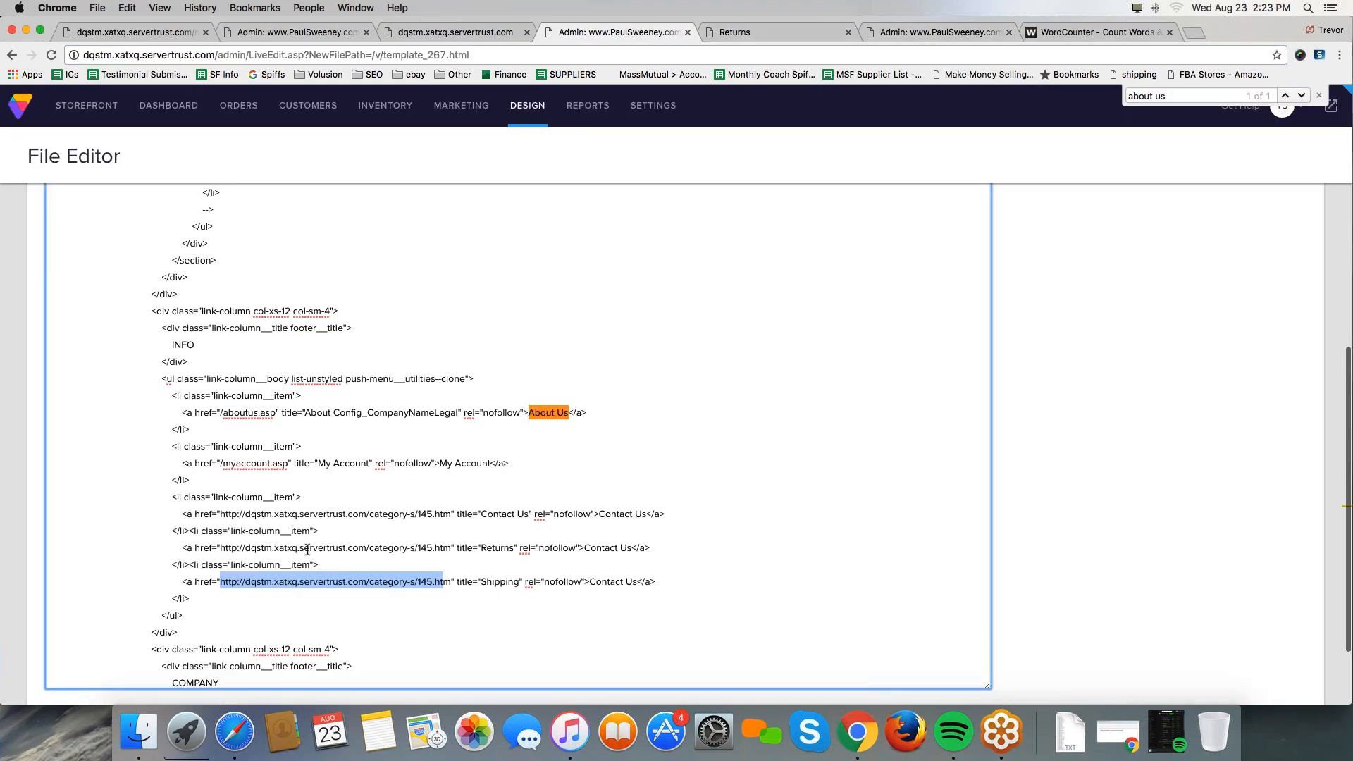
left_click_drag(220, 547, 448, 544)
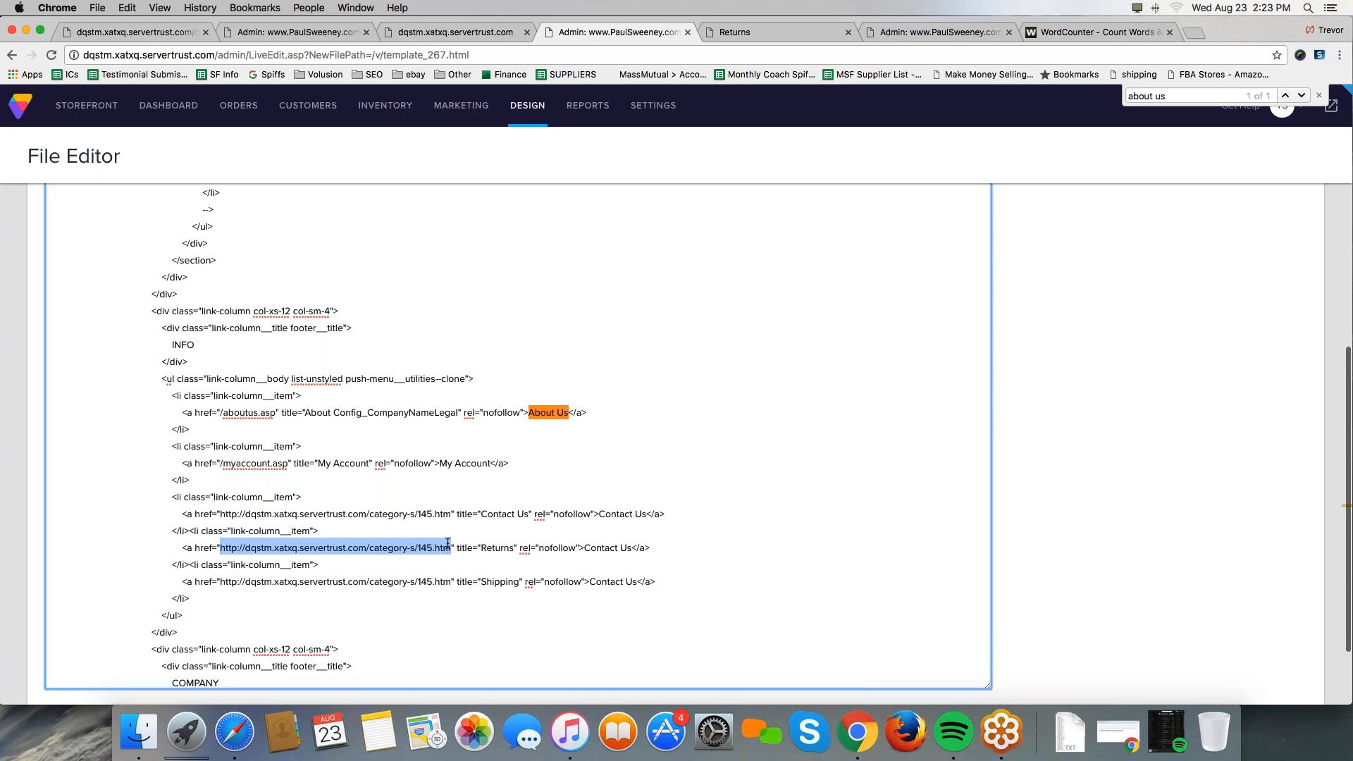
key("super+v")
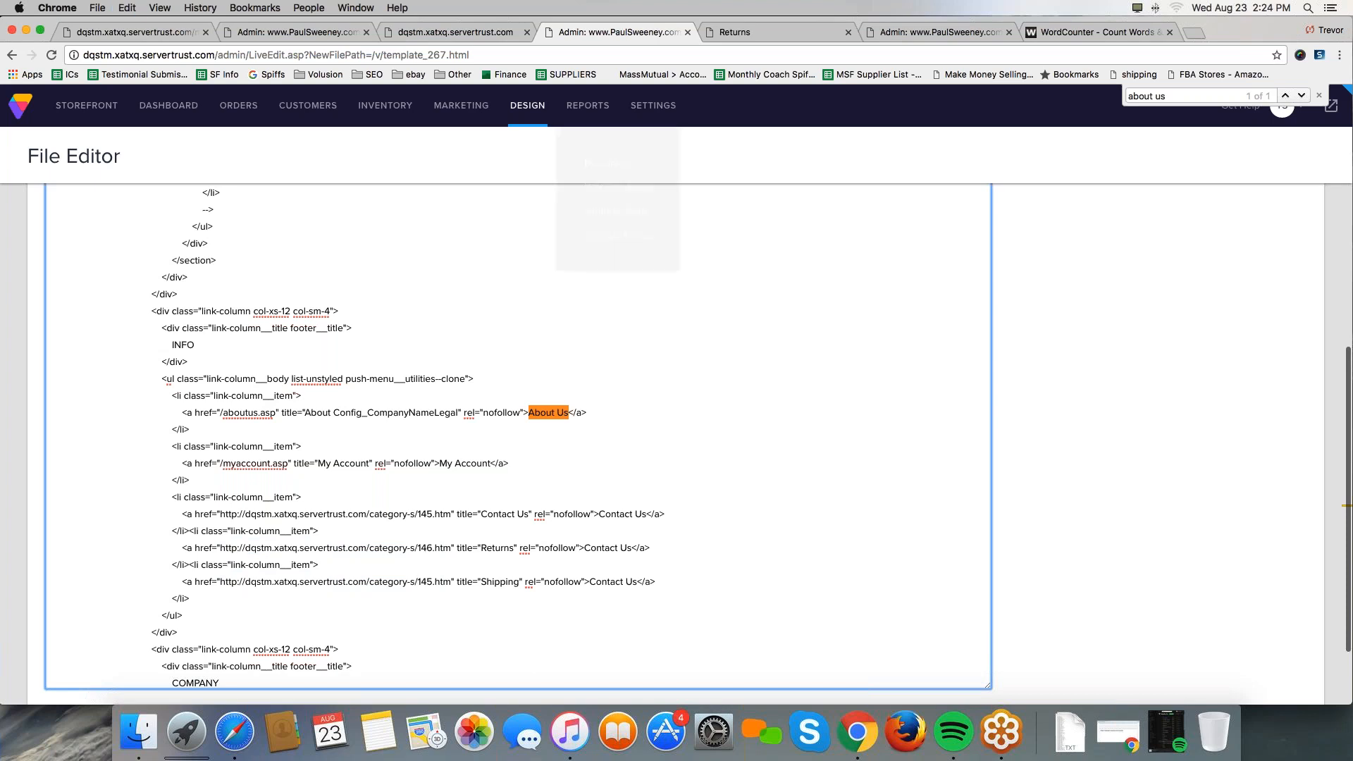
- Open the Shipping category page on the live storefront and examine the category number in its URL
left_click(758, 32)
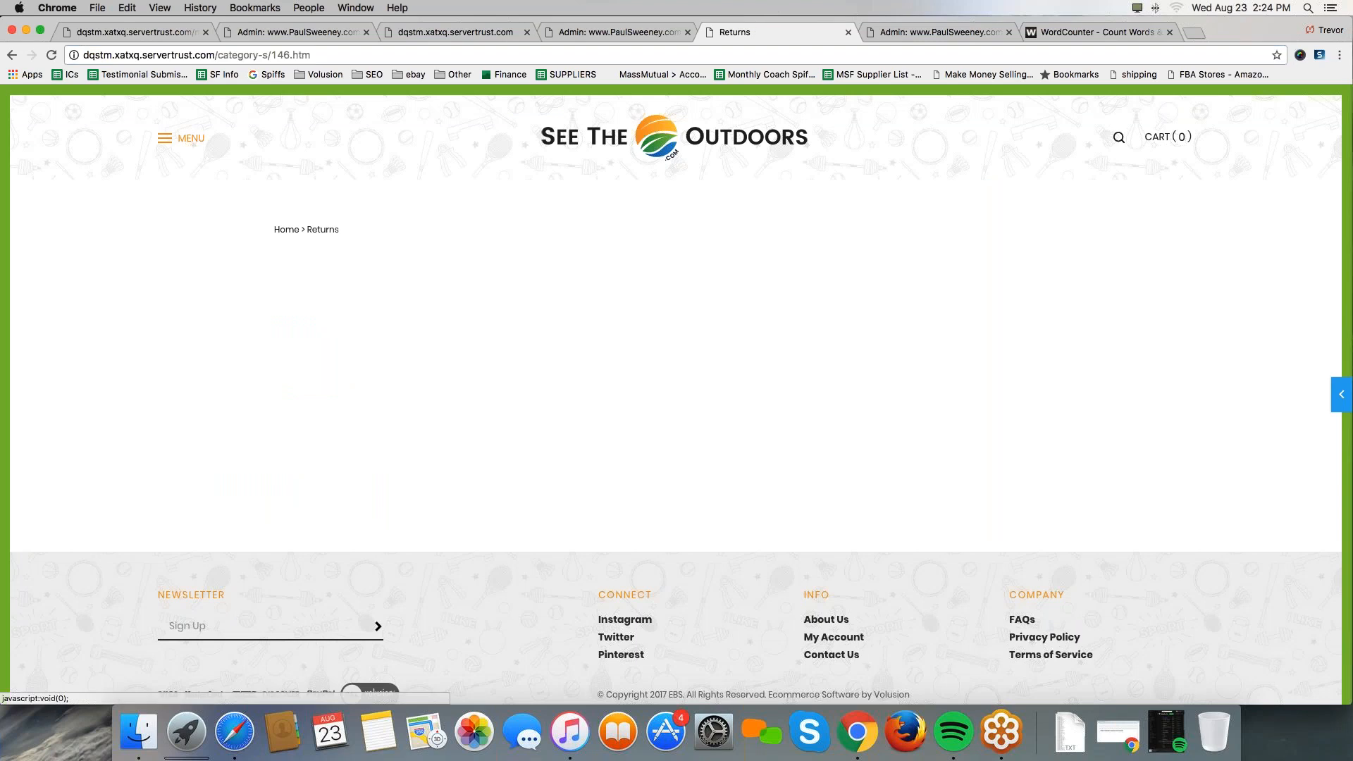
left_click(182, 138)
left_click(33, 316)
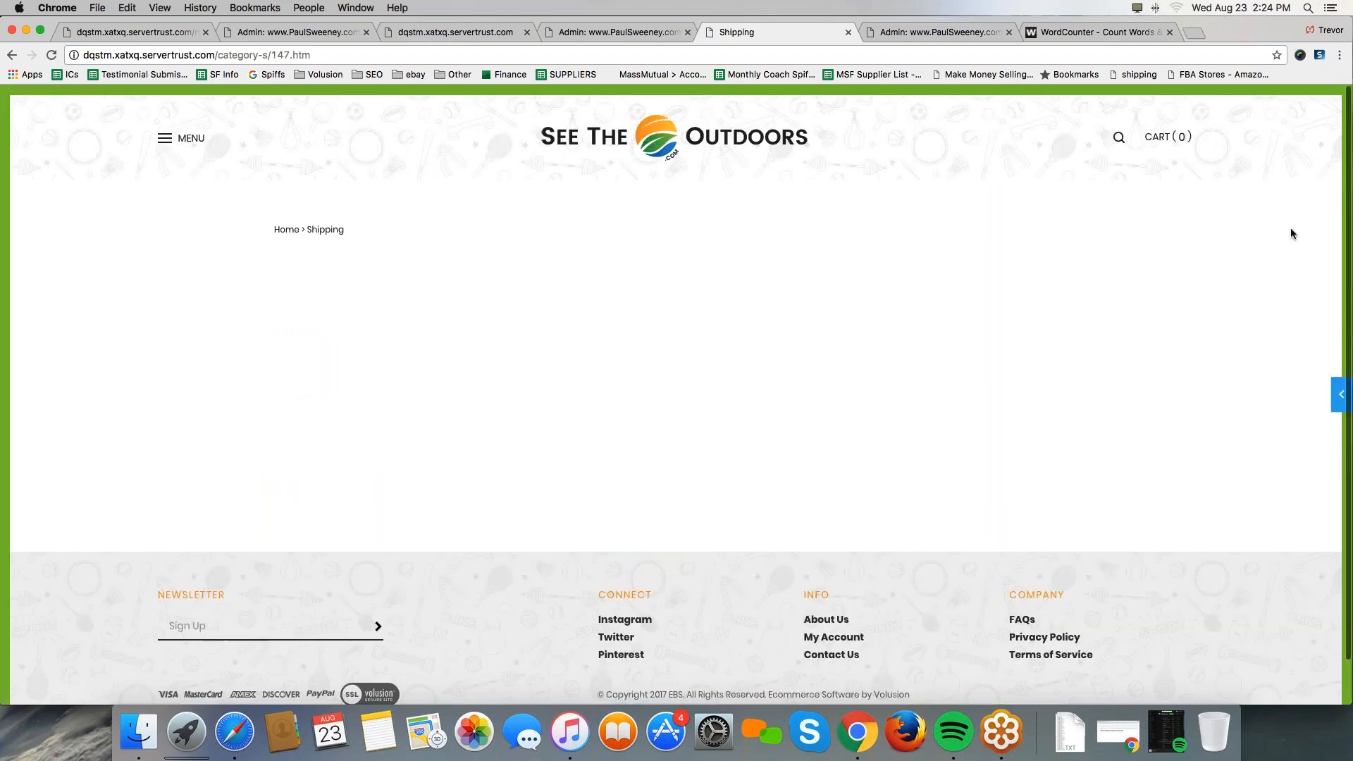
mouse_move(105, 38)
left_mouse_down()
mouse_move(381, 37)
mouse_move(113, 69)
mouse_move(67, 37)
left_mouse_up()
mouse_move(294, 68)
left_mouse_down()
mouse_move(318, 65)
mouse_move(285, 67)
left_mouse_up()
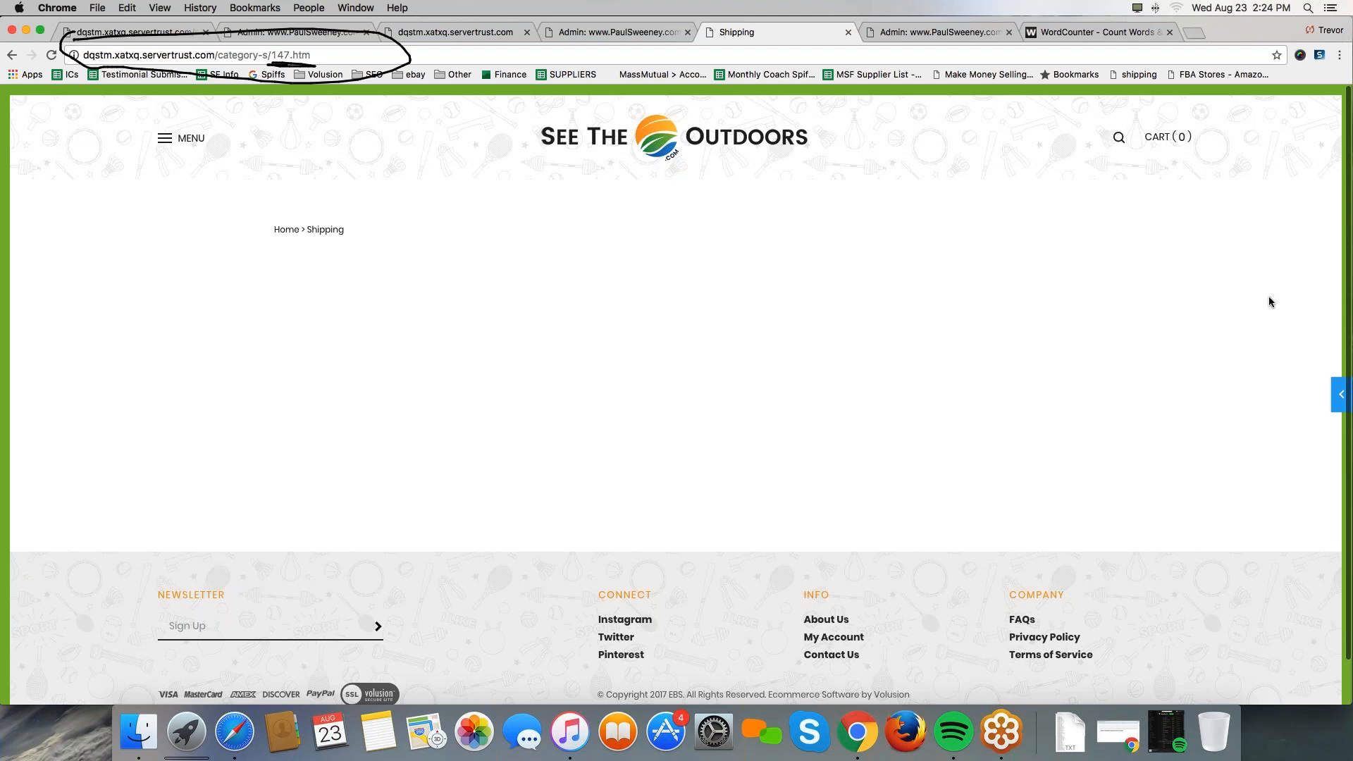
left_click(1337, 205)
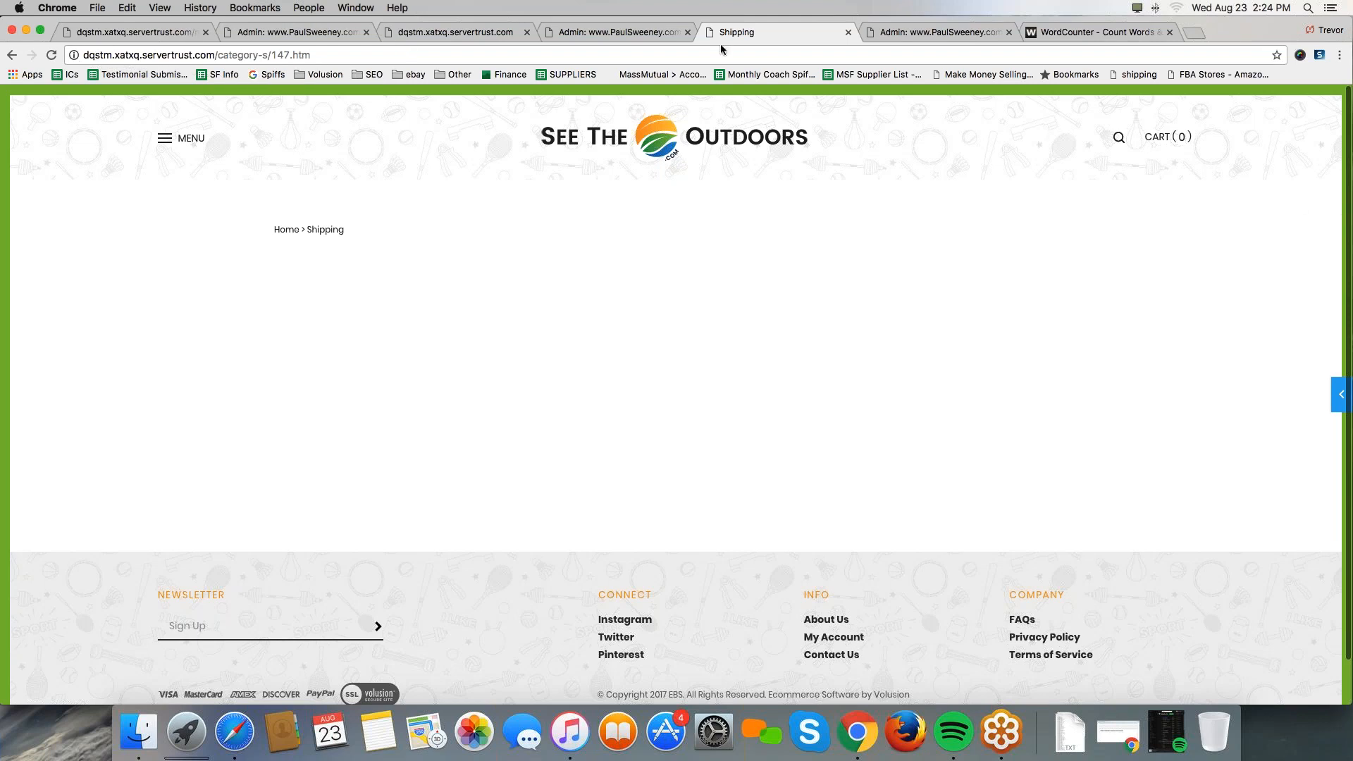
- Change the Shipping link's href in the template code to end in category-s/147.htm and save the template
left_click(483, 33)
left_click(611, 35)
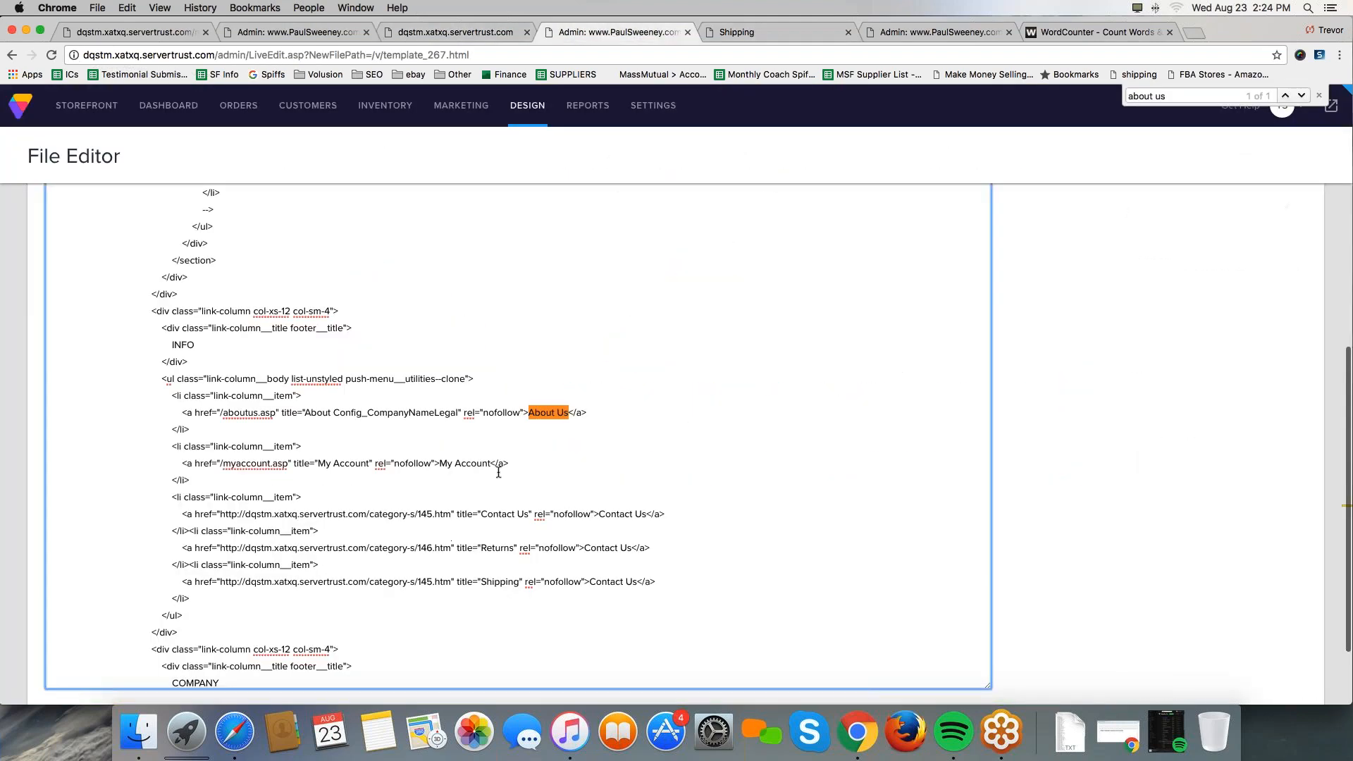
left_click(432, 583)
key("BackSpace")
type("7")
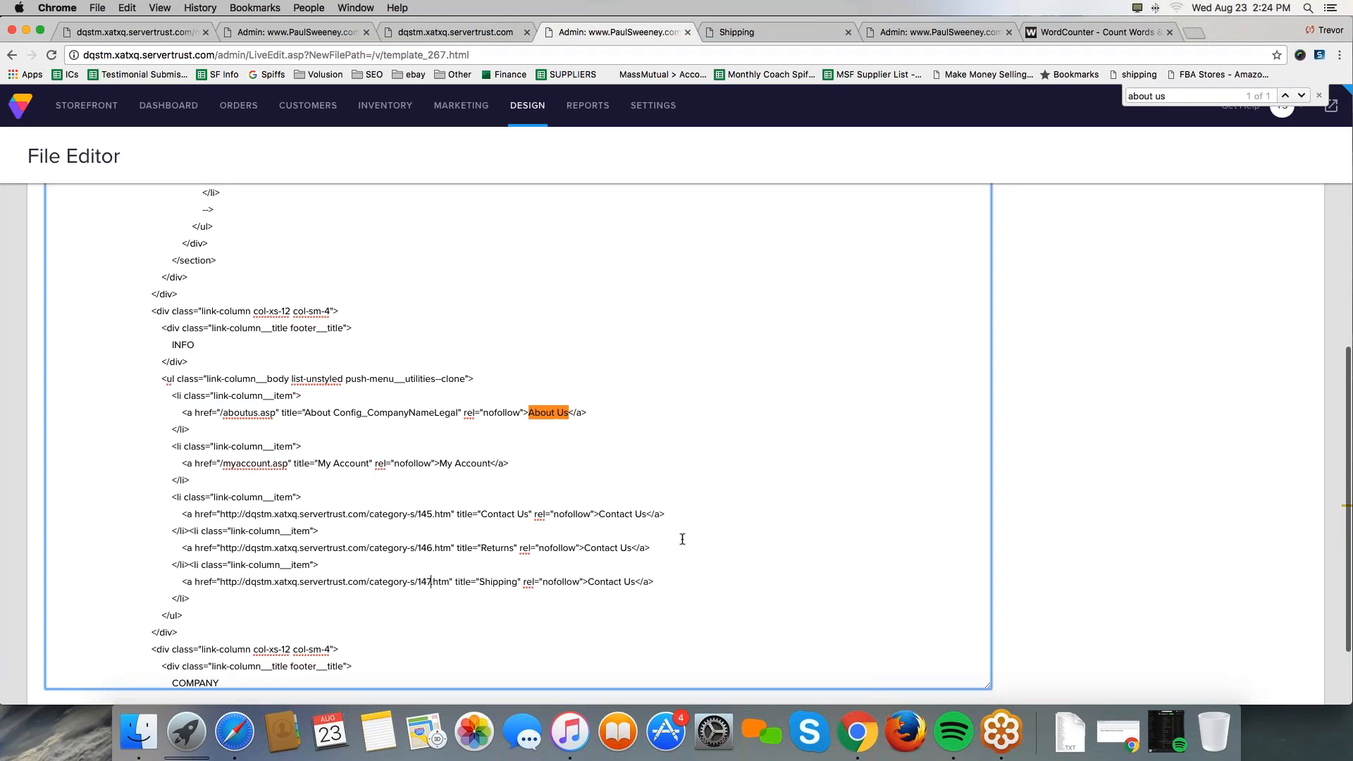
scroll(682, 539, "up", 15)
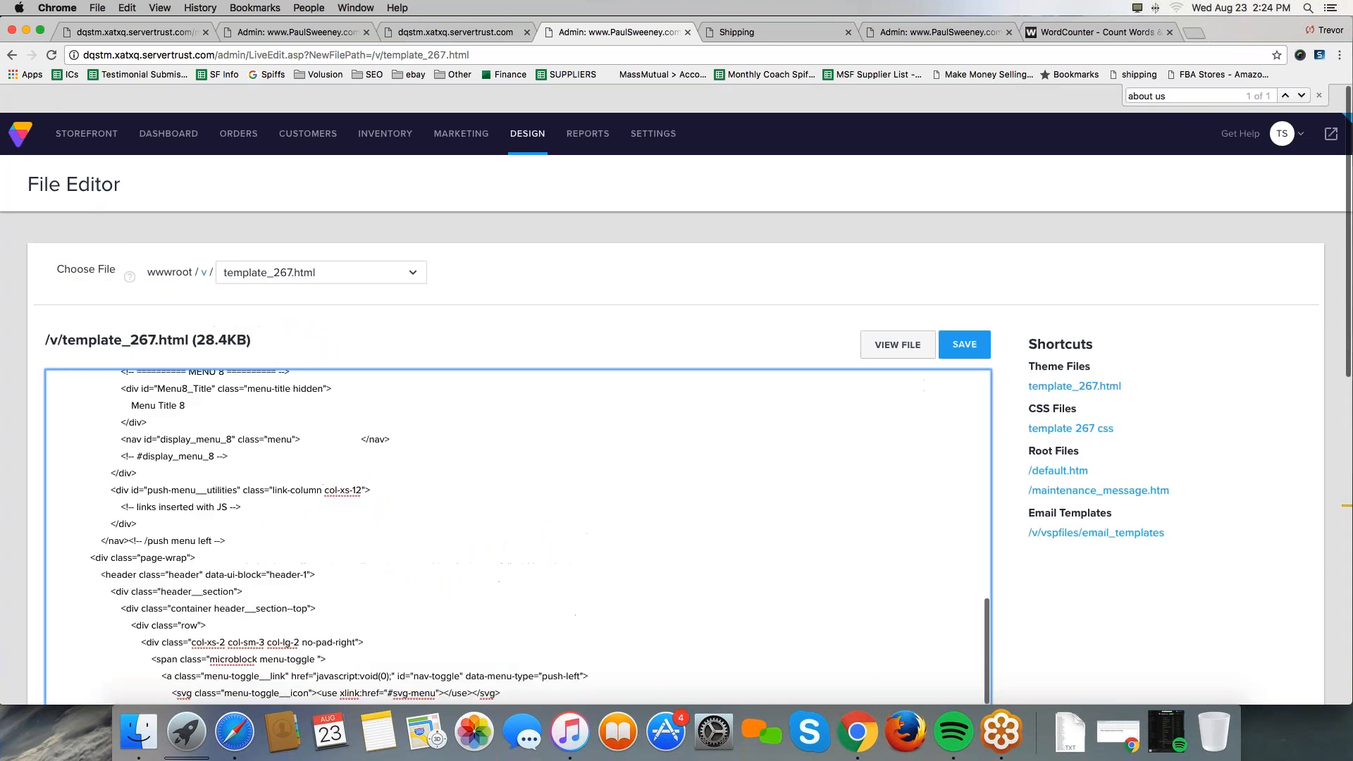
left_click(971, 319)
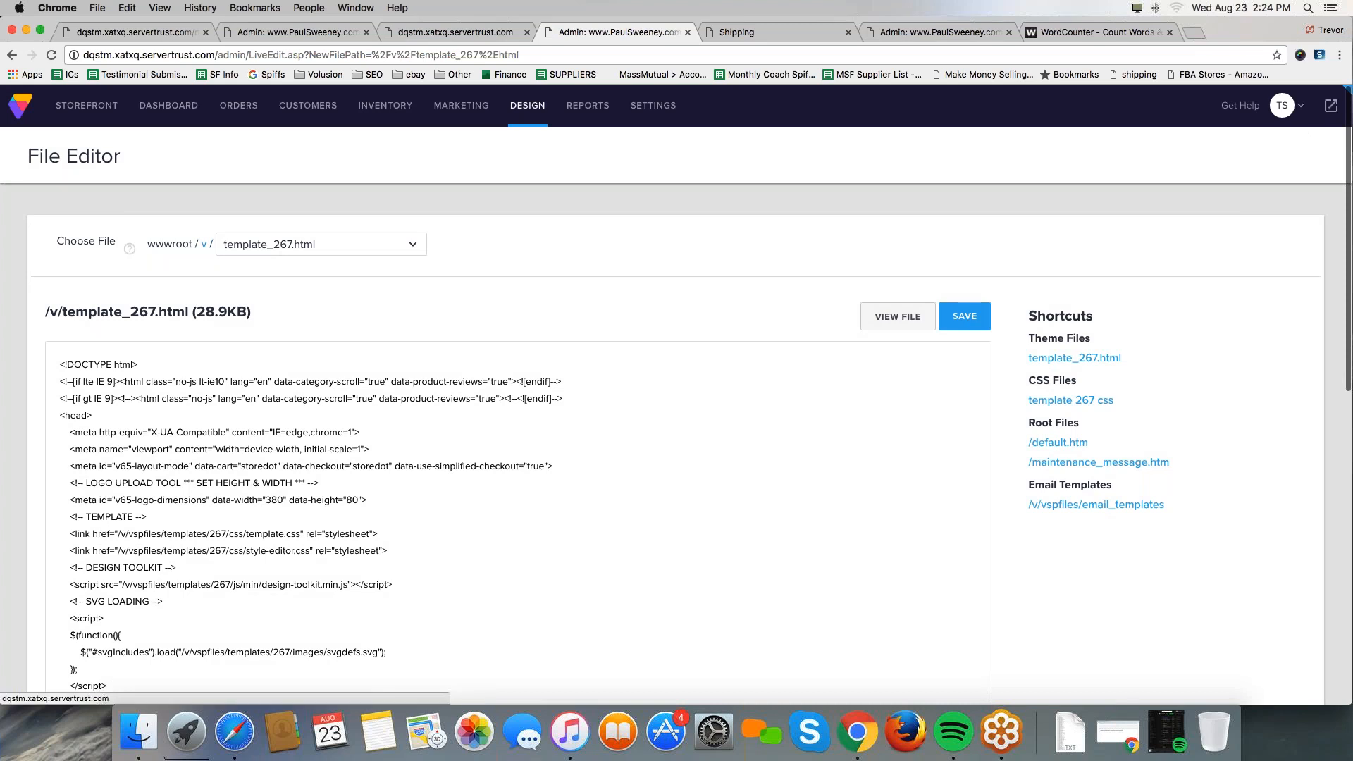
- Open the storefront home page and check the links in the footer's Info column
left_click(740, 33)
left_click(624, 157)
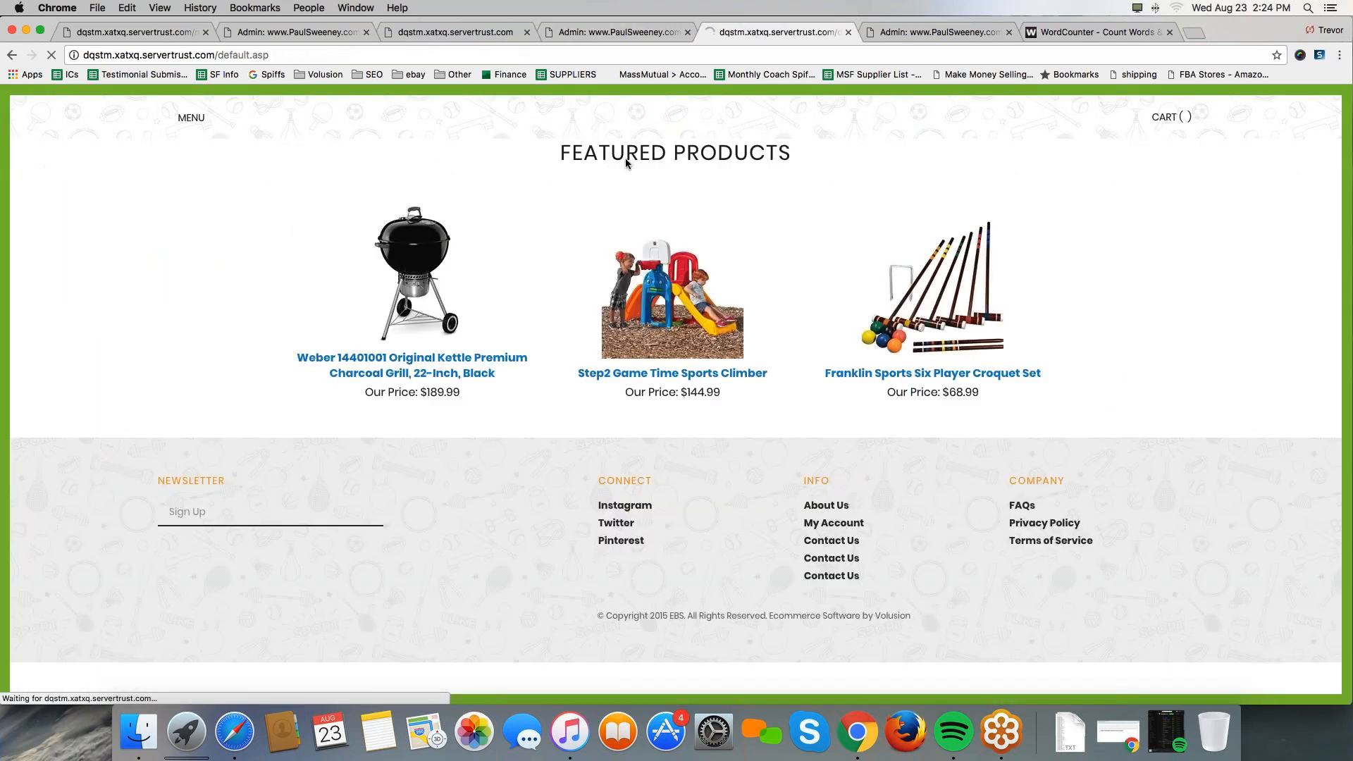
scroll(676, 395, "down", 10)
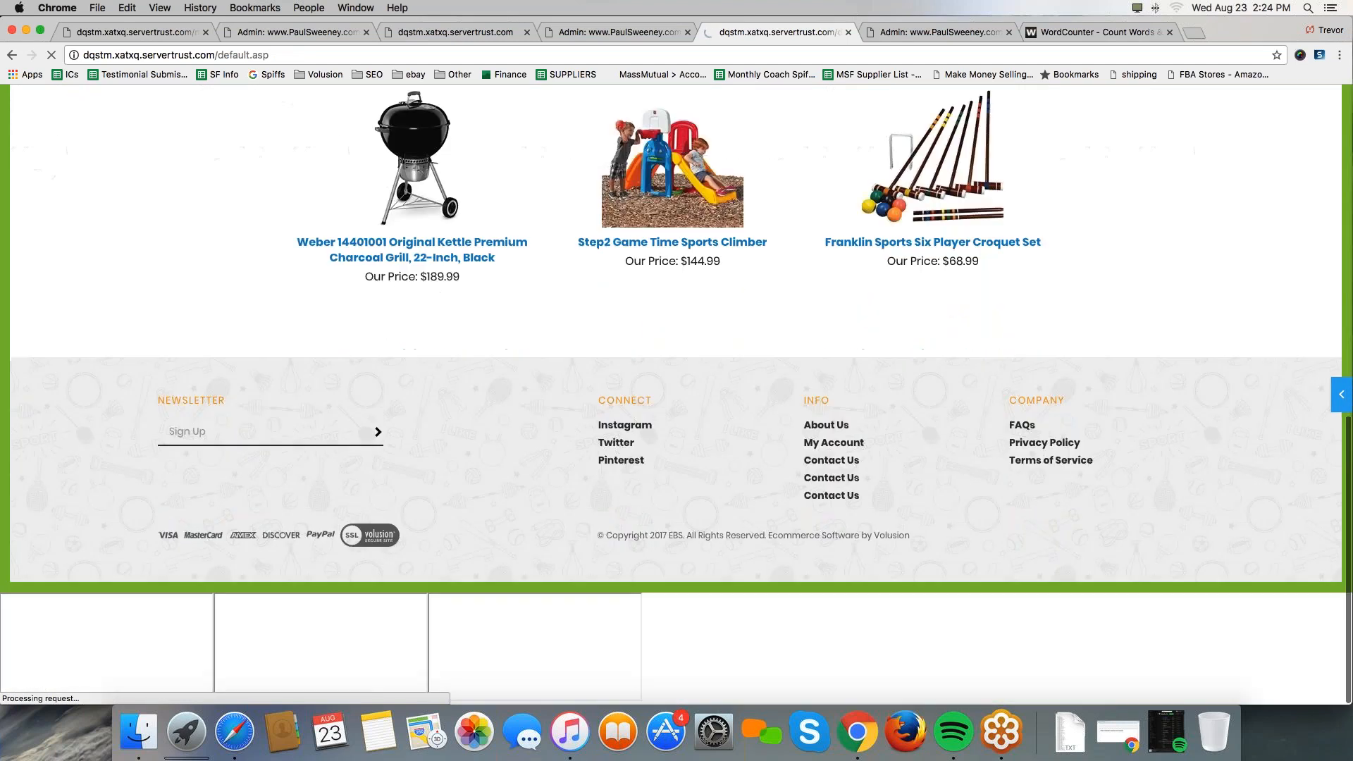
left_click(941, 32)
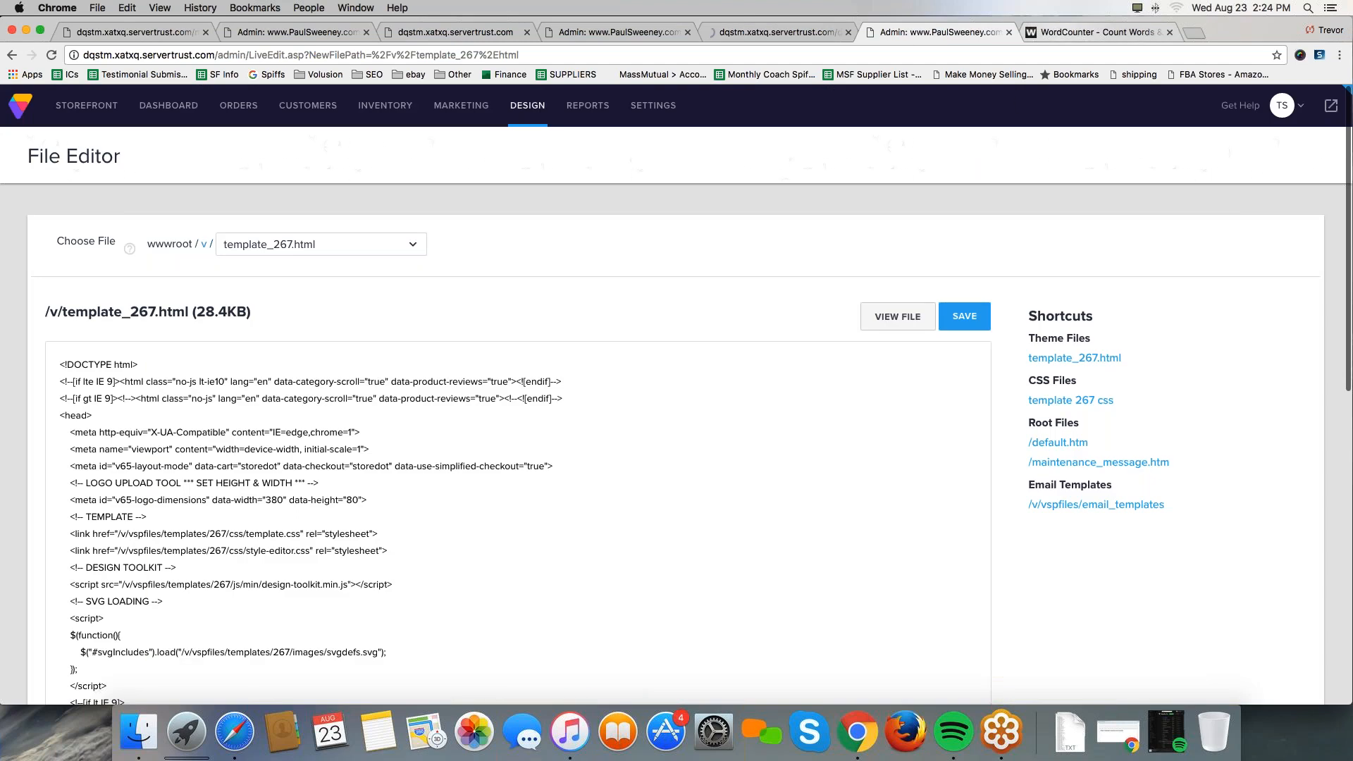
left_click(1092, 31)
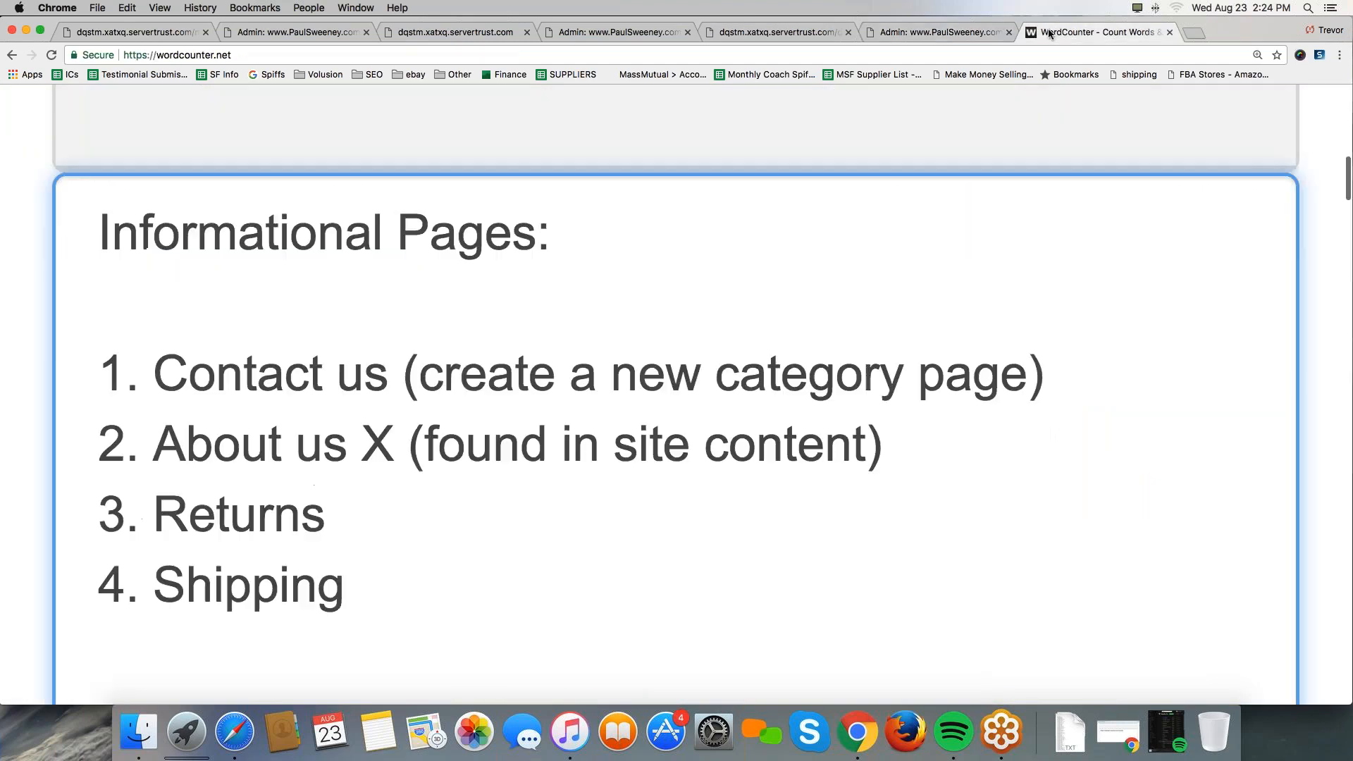
left_click(944, 33)
left_click(784, 37)
left_click(616, 36)
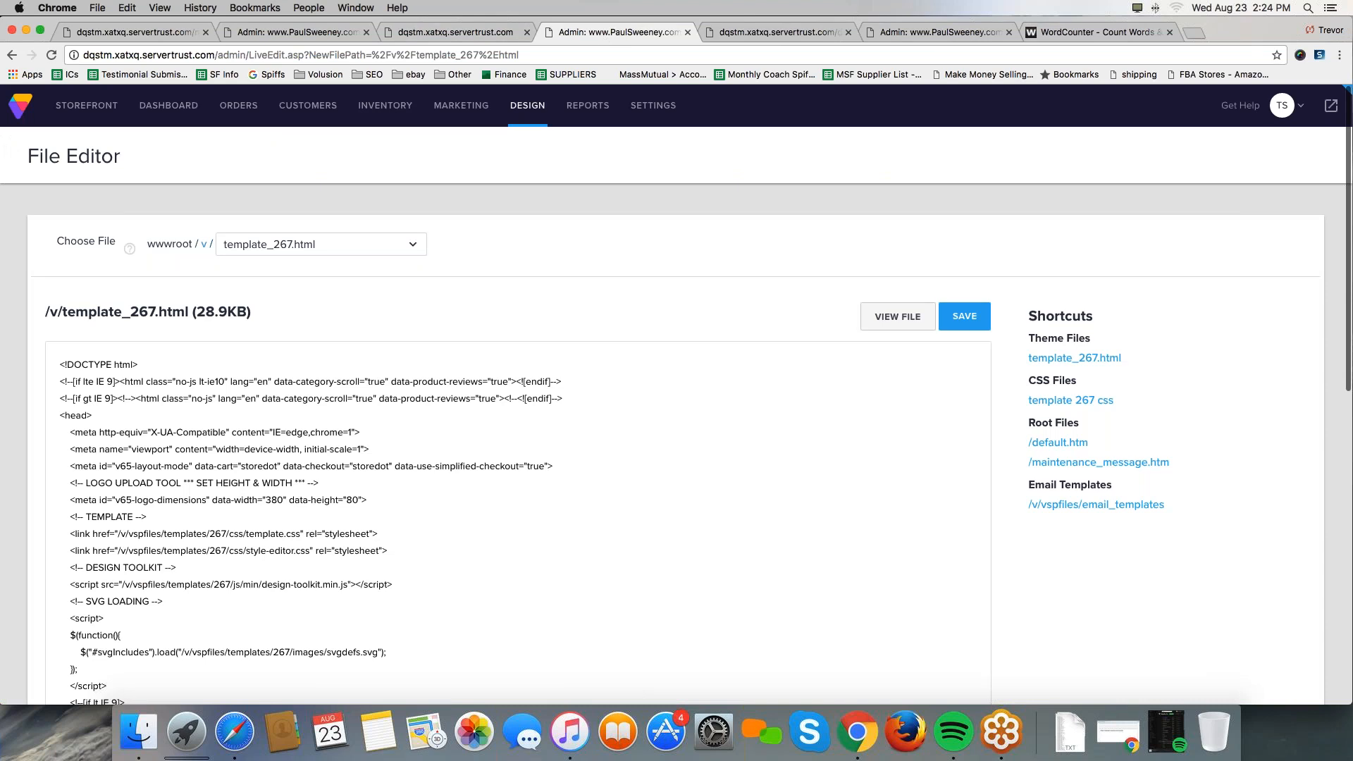
left_click(455, 31)
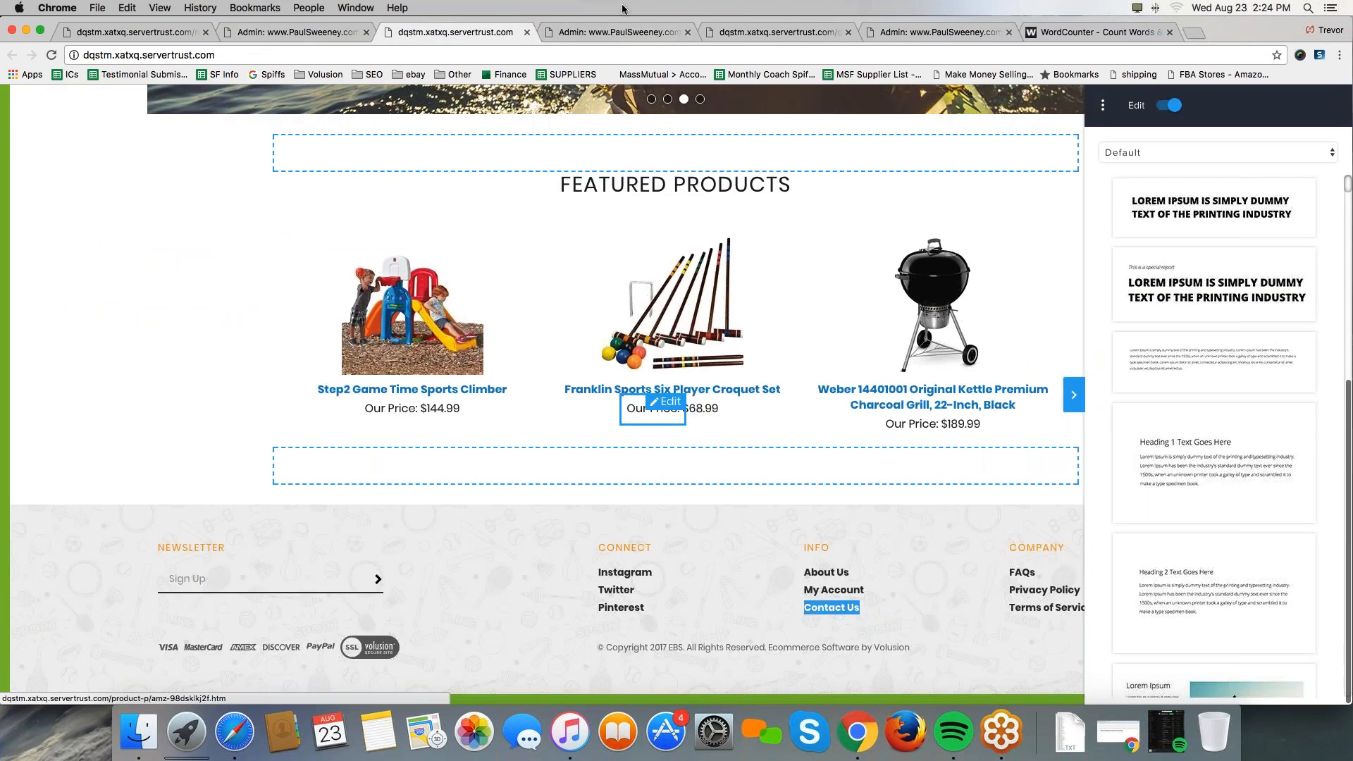
left_click(595, 29)
scroll(393, 364, "down", 15)
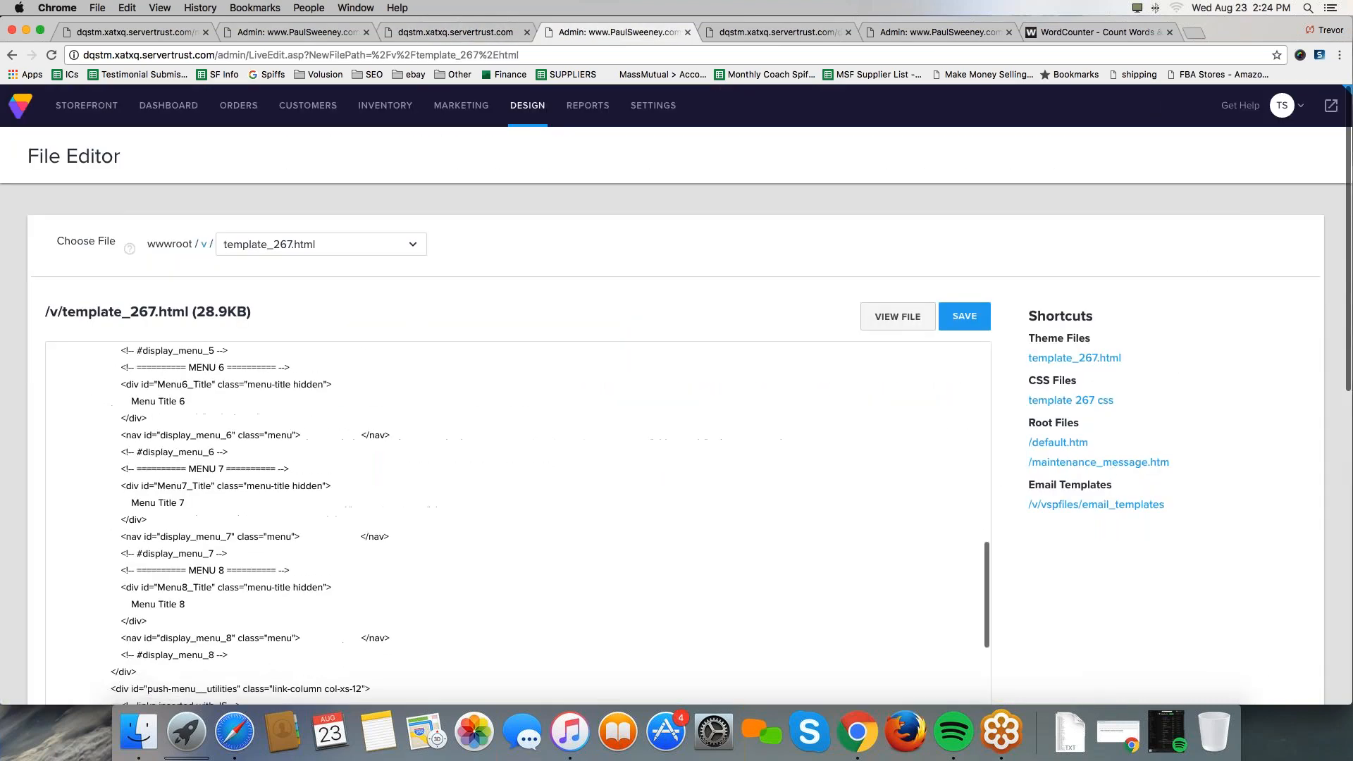
scroll(394, 364, "down", 15)
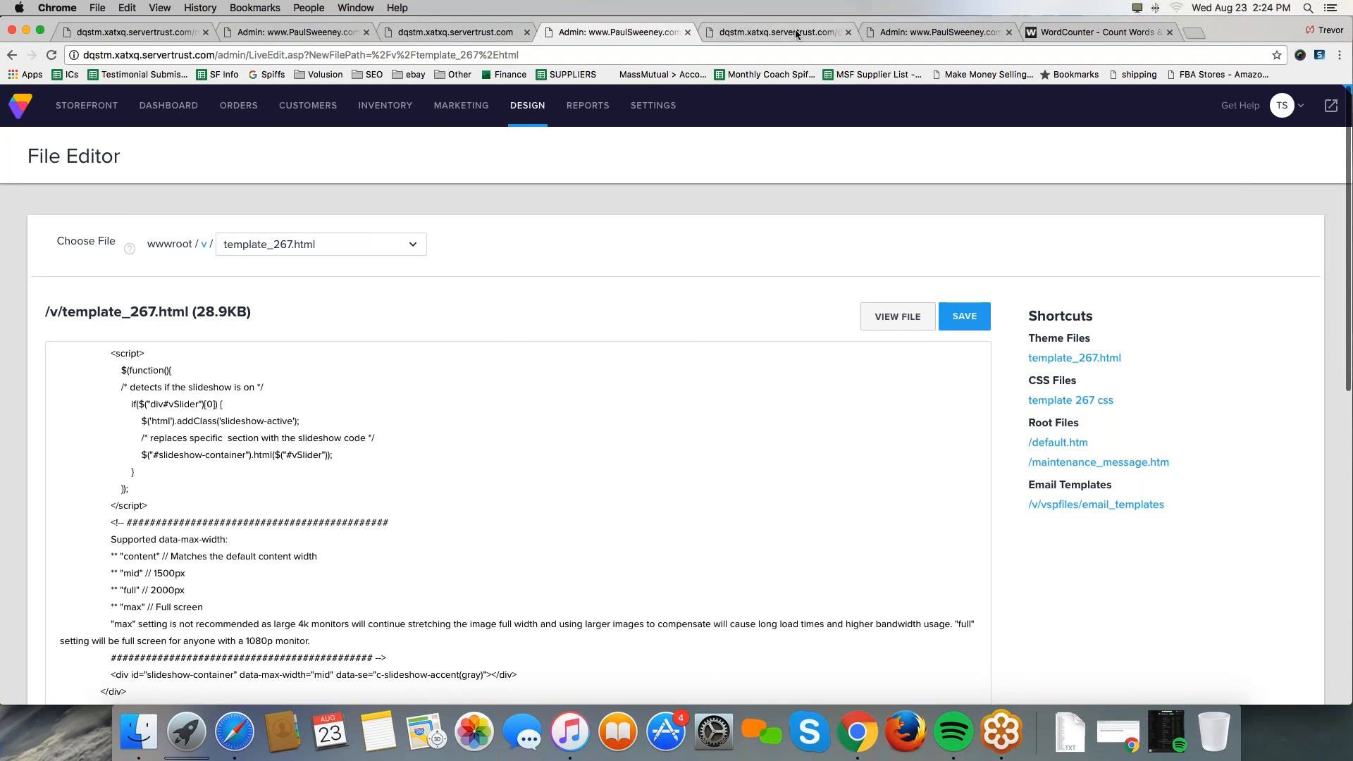
- Close the outdated duplicate File Editor page and the old storefront page that is in edit mode
left_click(845, 31)
left_click(888, 36)
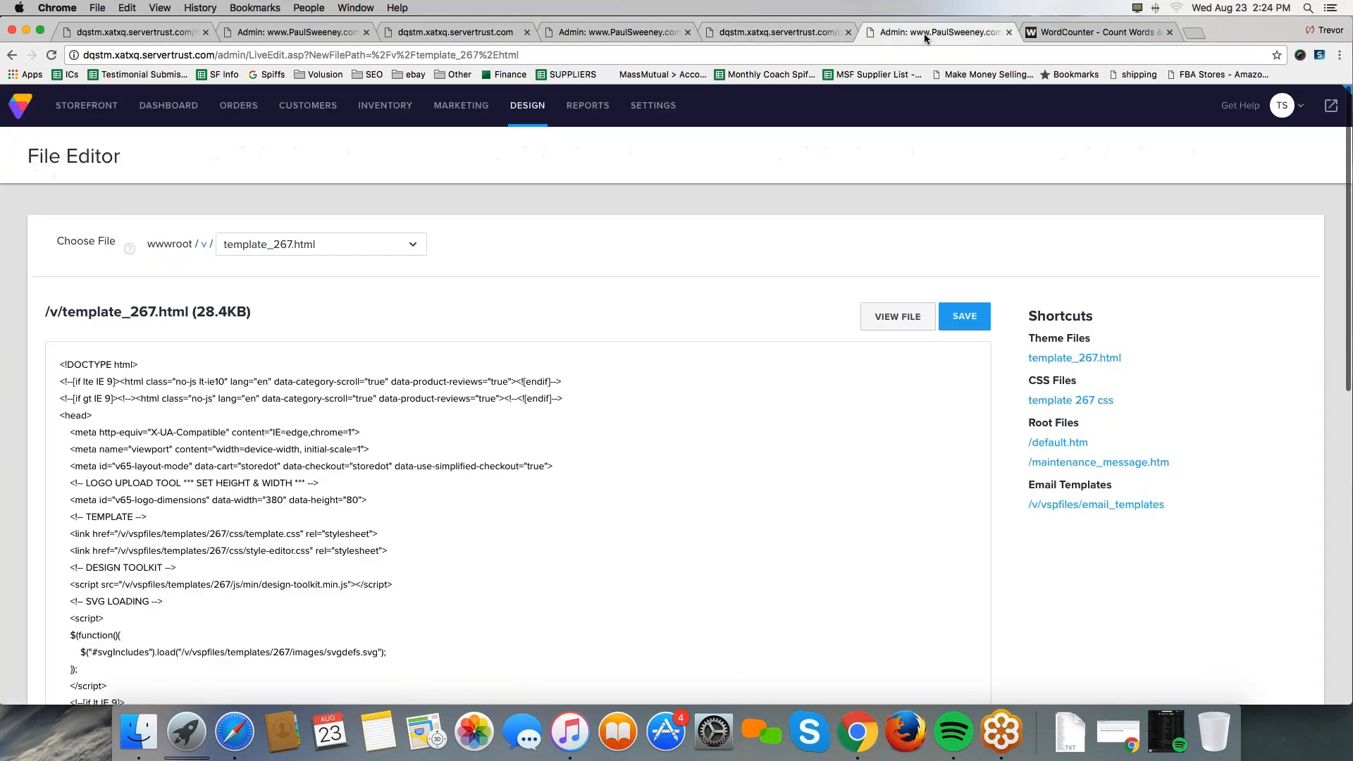
left_click(1009, 32)
left_click(613, 32)
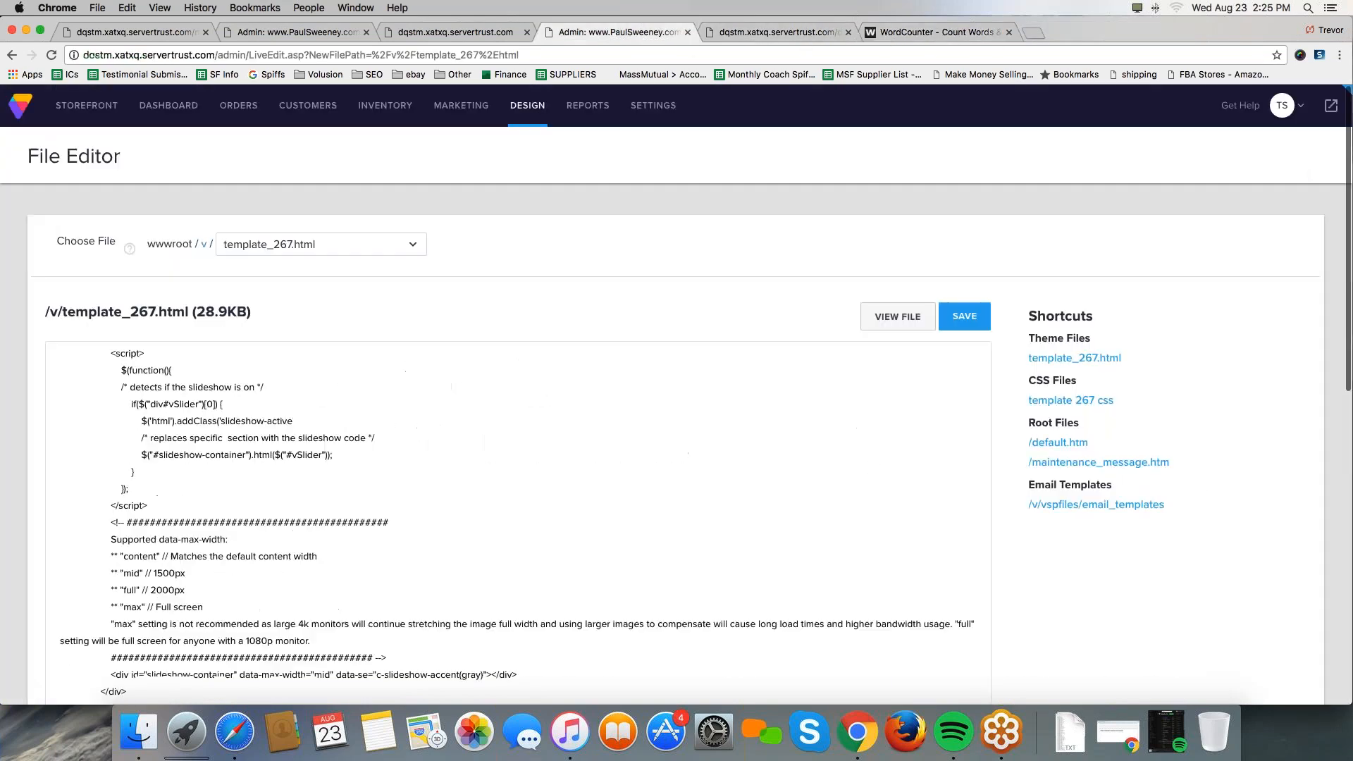
left_click(455, 33)
left_click(304, 33)
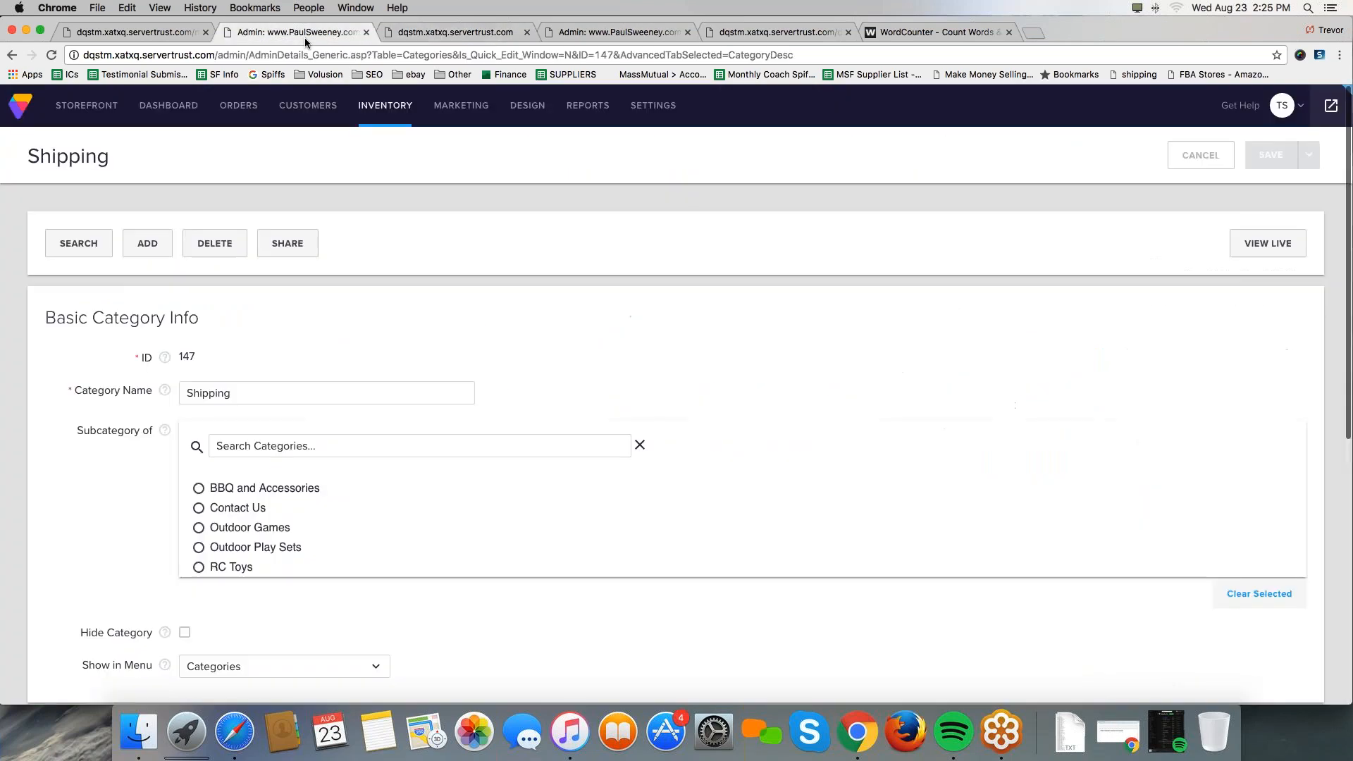
left_click(455, 33)
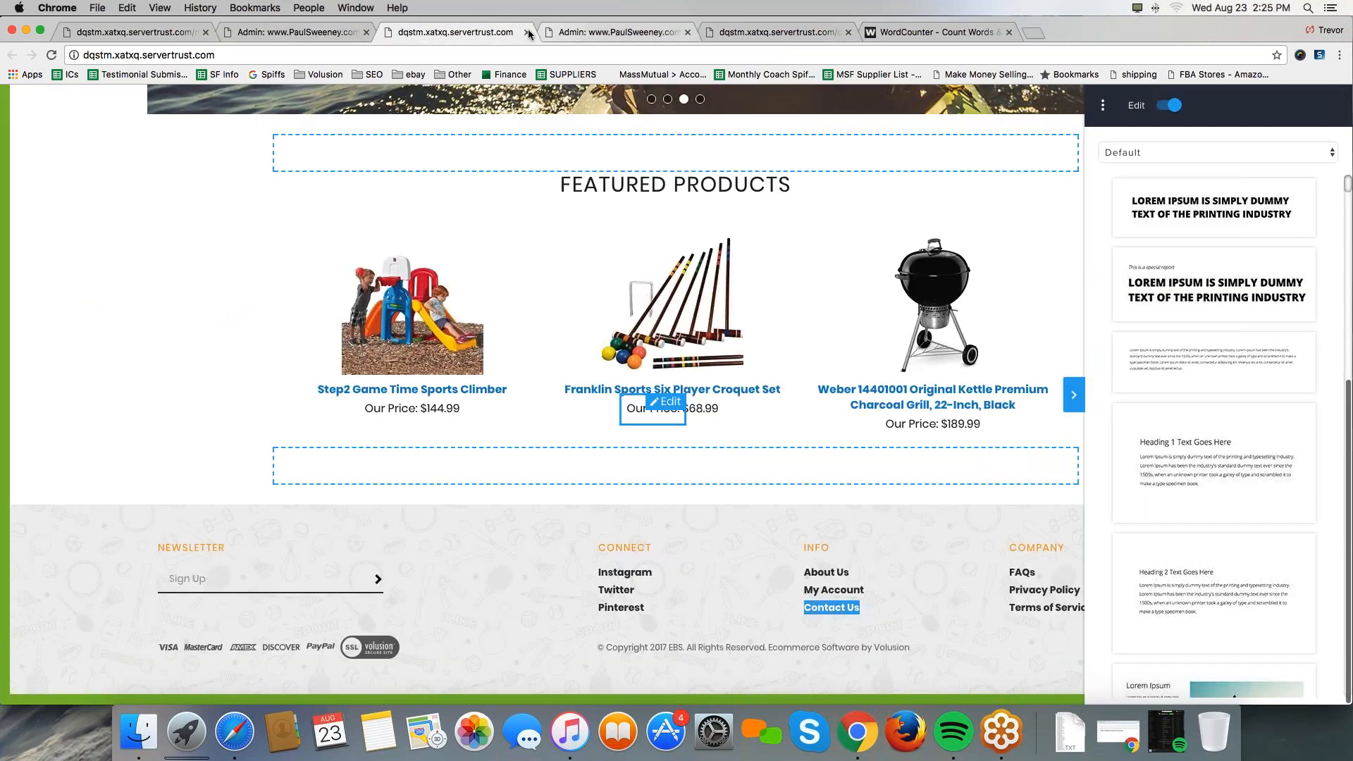
left_click(529, 33)
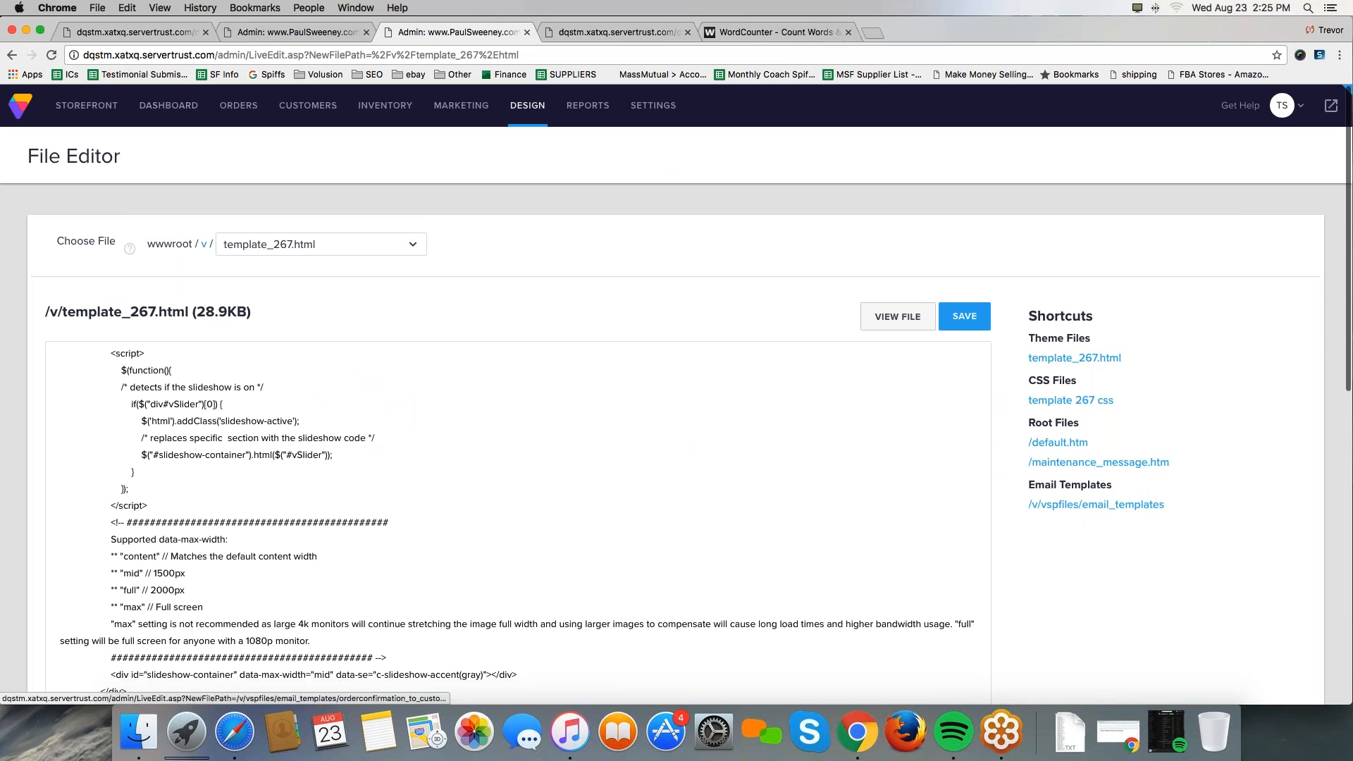
- Find "about us" in the template, set the two duplicated footer links' visible text to "Returns" and "Shipping", and save the file
scroll(515, 451, "down", 7)
key("super+f")
type("about us")
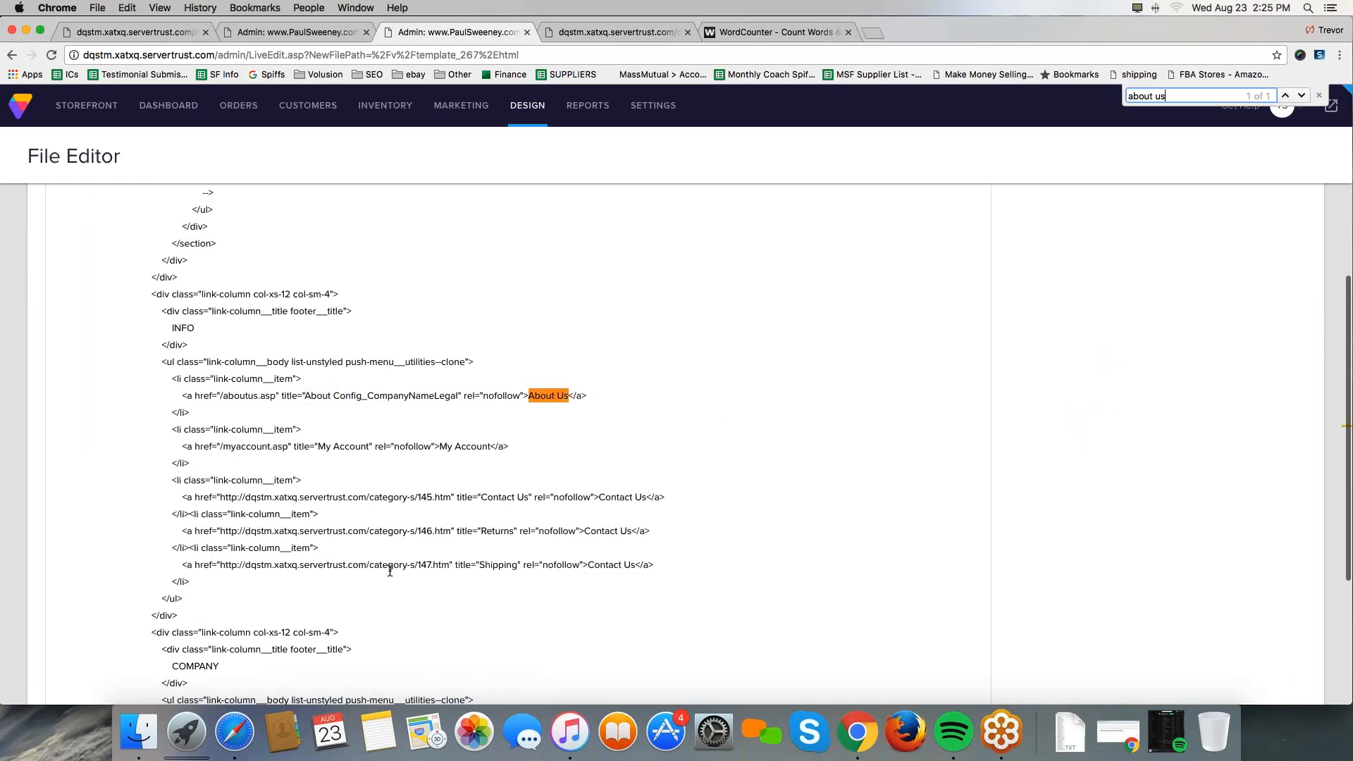
left_click(367, 562)
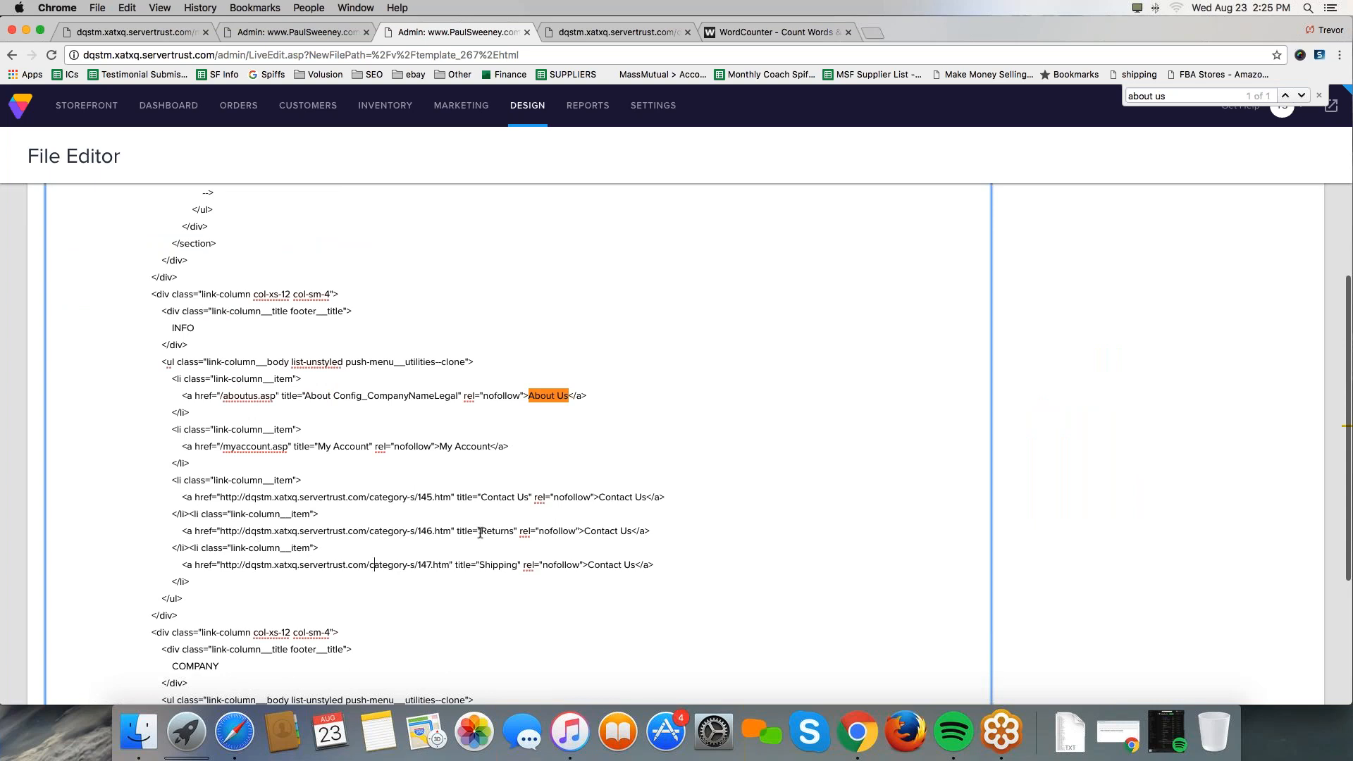
left_click_drag(480, 531, 617, 531)
type("Returns")
left_click_drag(480, 565, 635, 563)
scroll(633, 564, "down", 1)
type("Shipping")
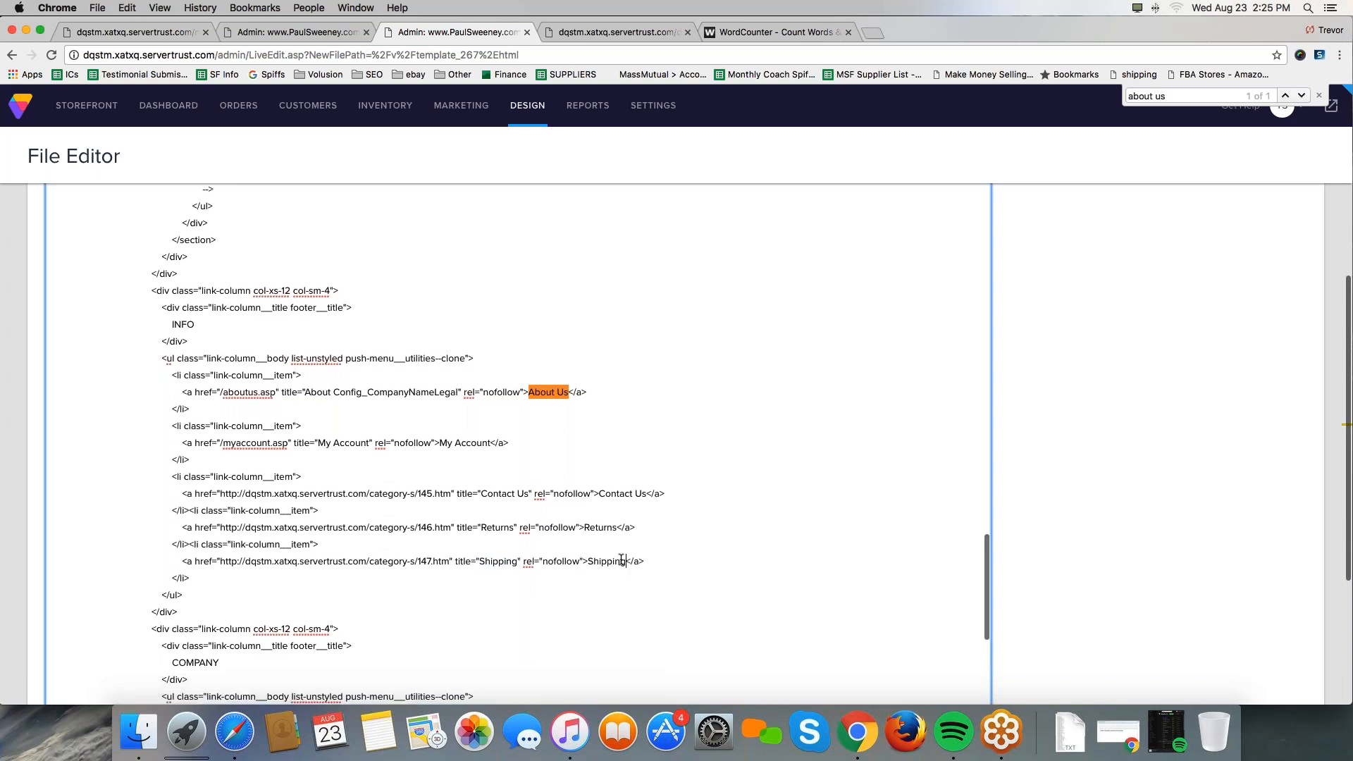
scroll(1037, 459, "up", 5)
left_click(957, 324)
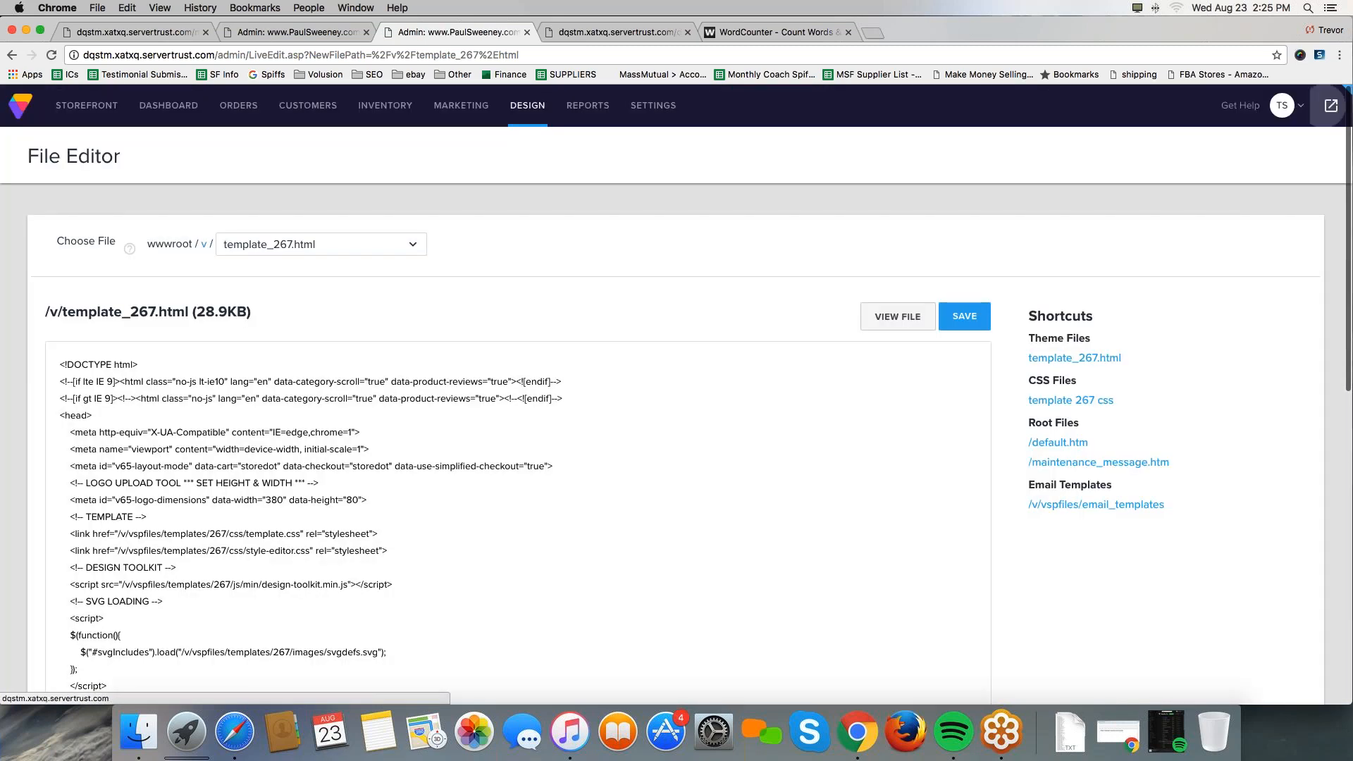
- Open the live storefront and check the Info links in the footer and the entries in the side menu
left_click(1329, 106)
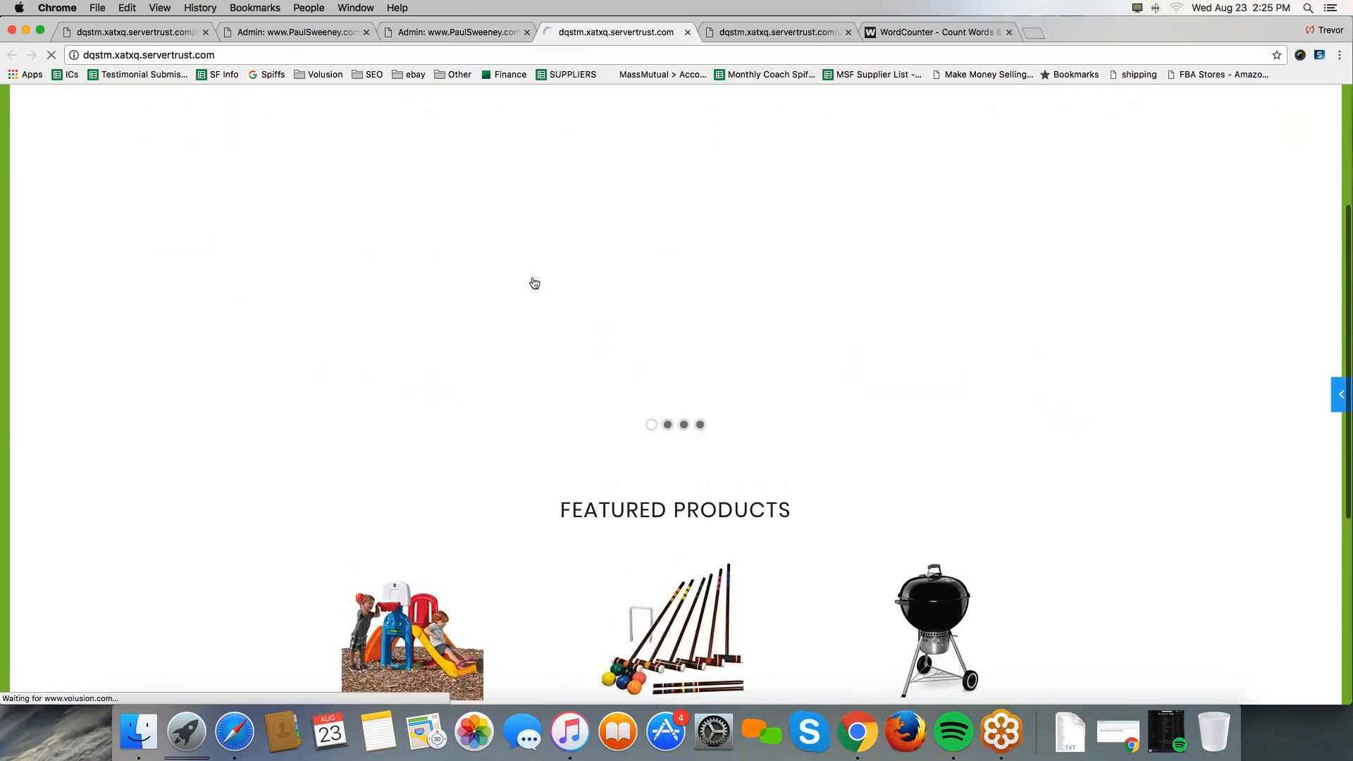
scroll(534, 283, "down", 5)
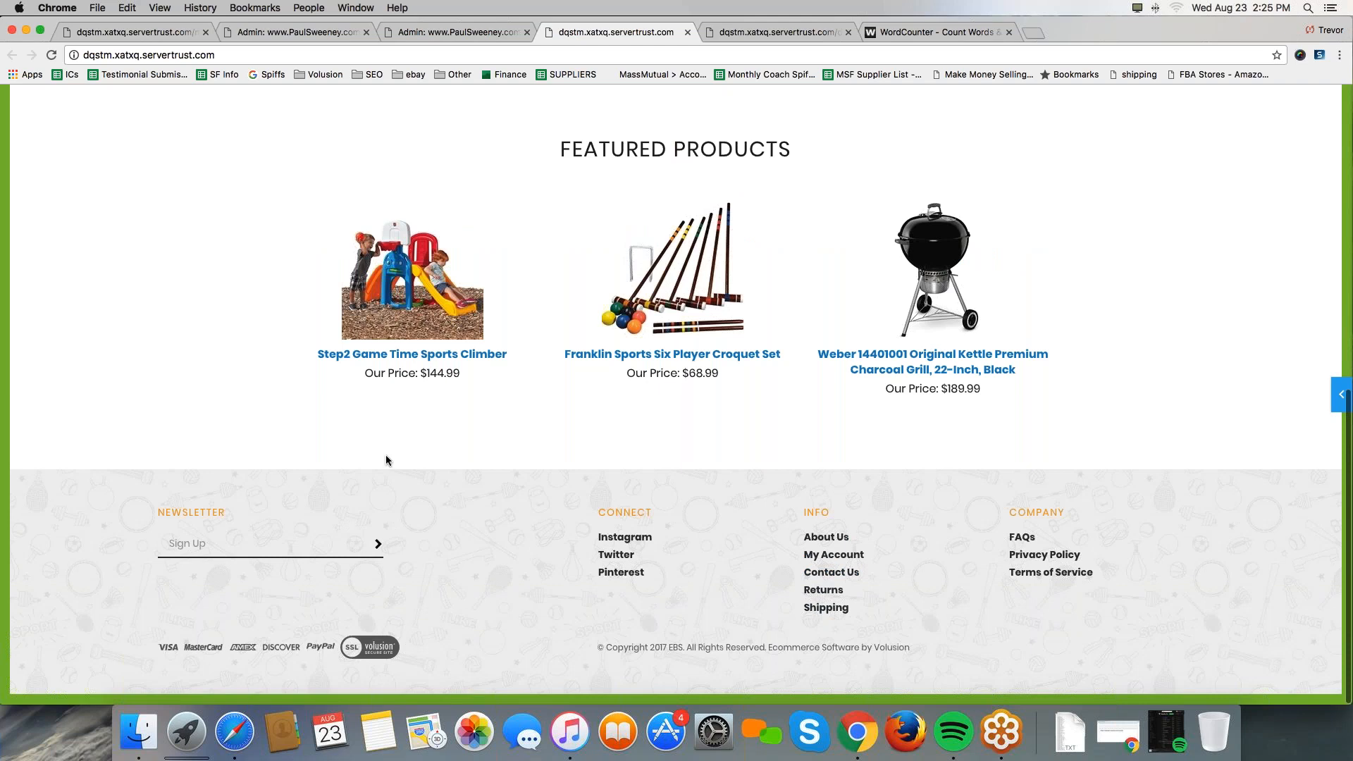
scroll(386, 461, "up", 15)
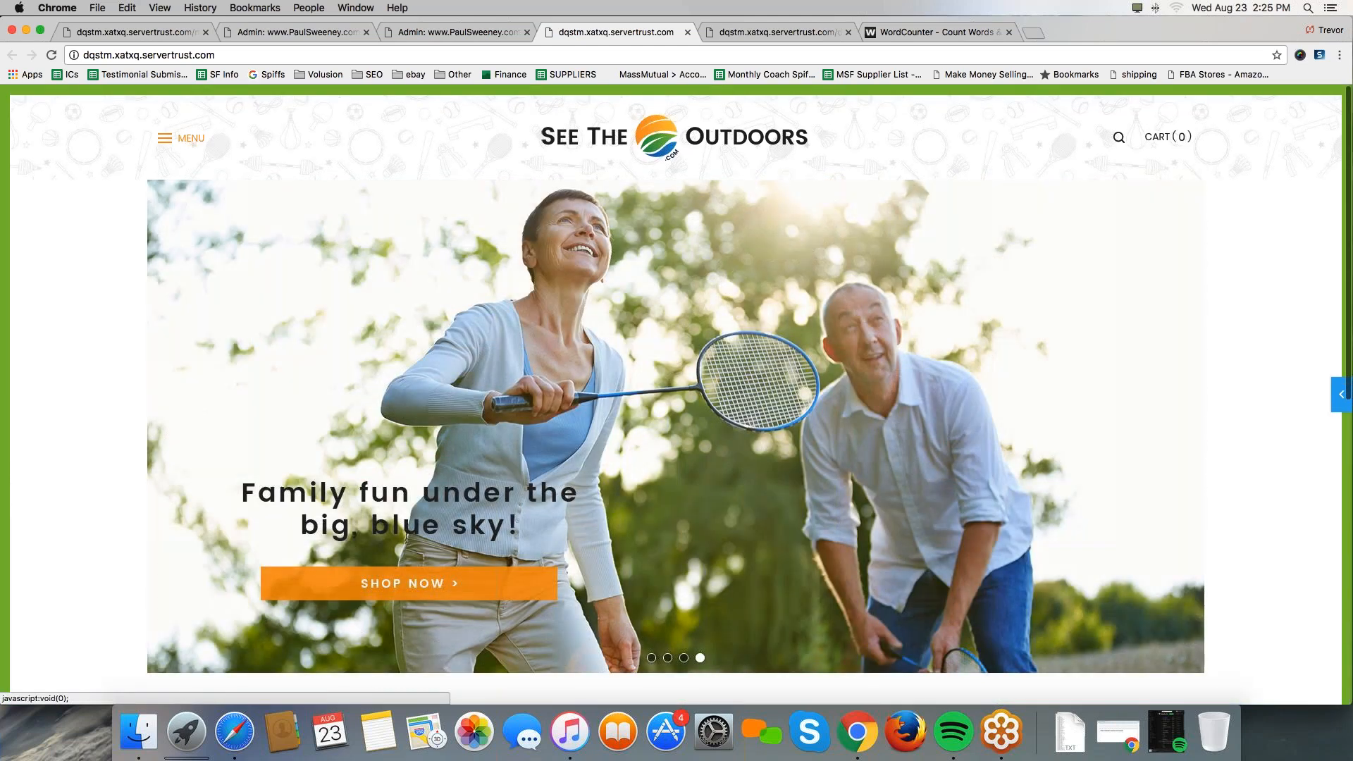
left_click(181, 138)
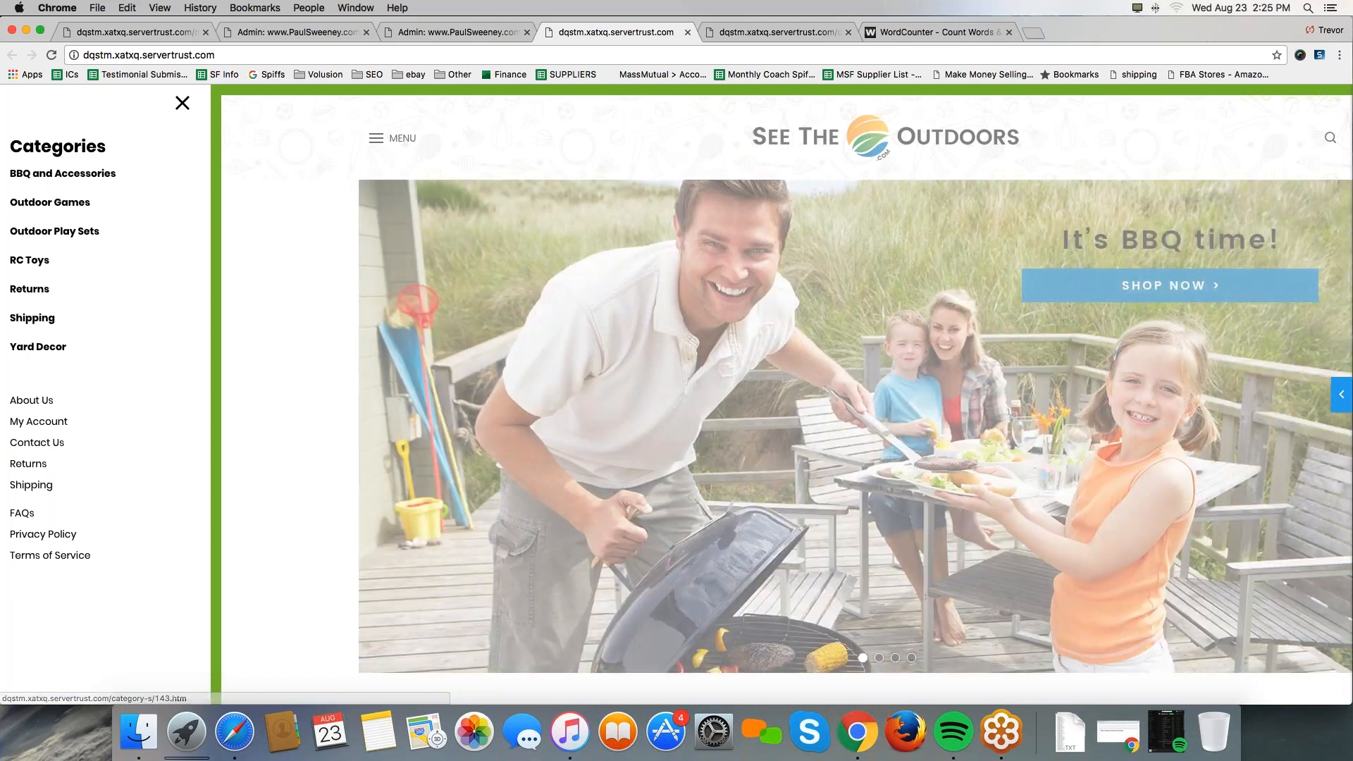
left_click(182, 103)
- Open the Returns category for editing, reset its Show in Menu option to "Select", and save the category
left_click(456, 38)
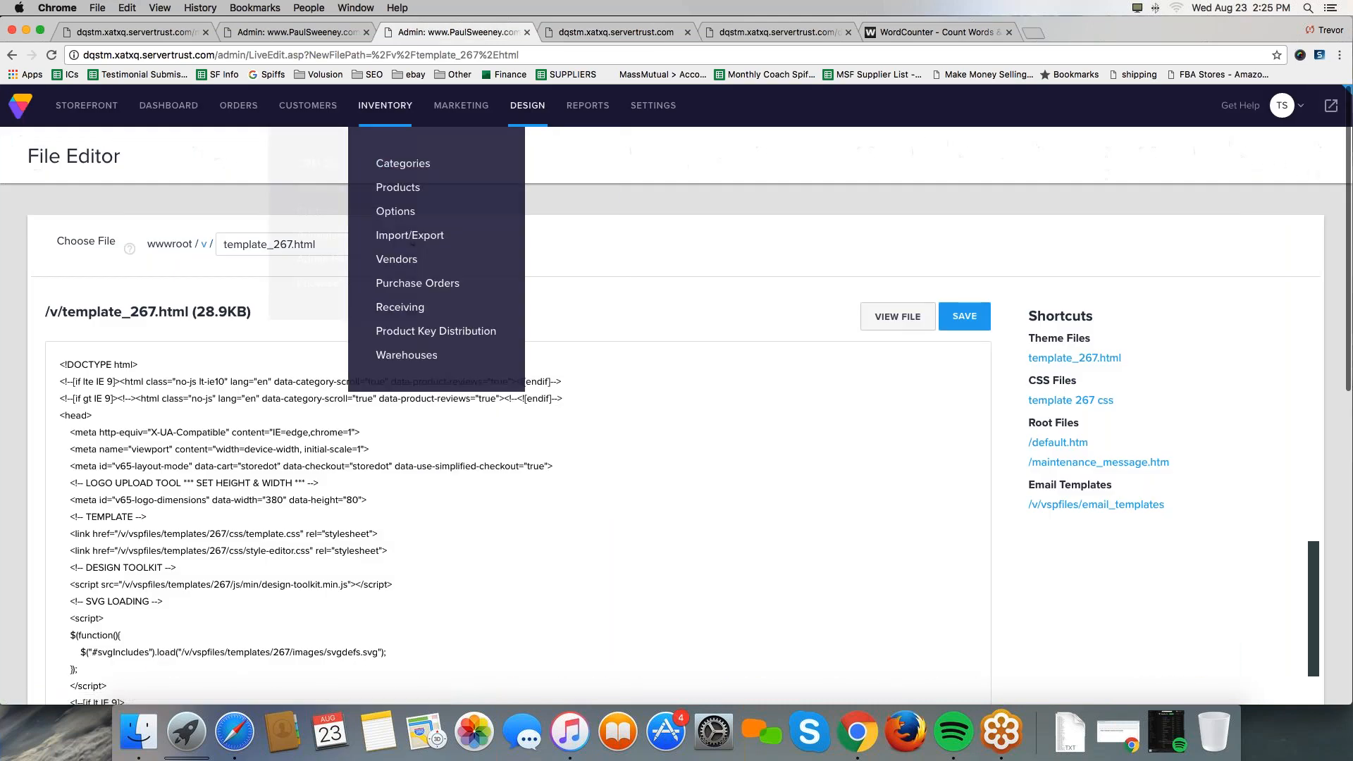
left_click(389, 168)
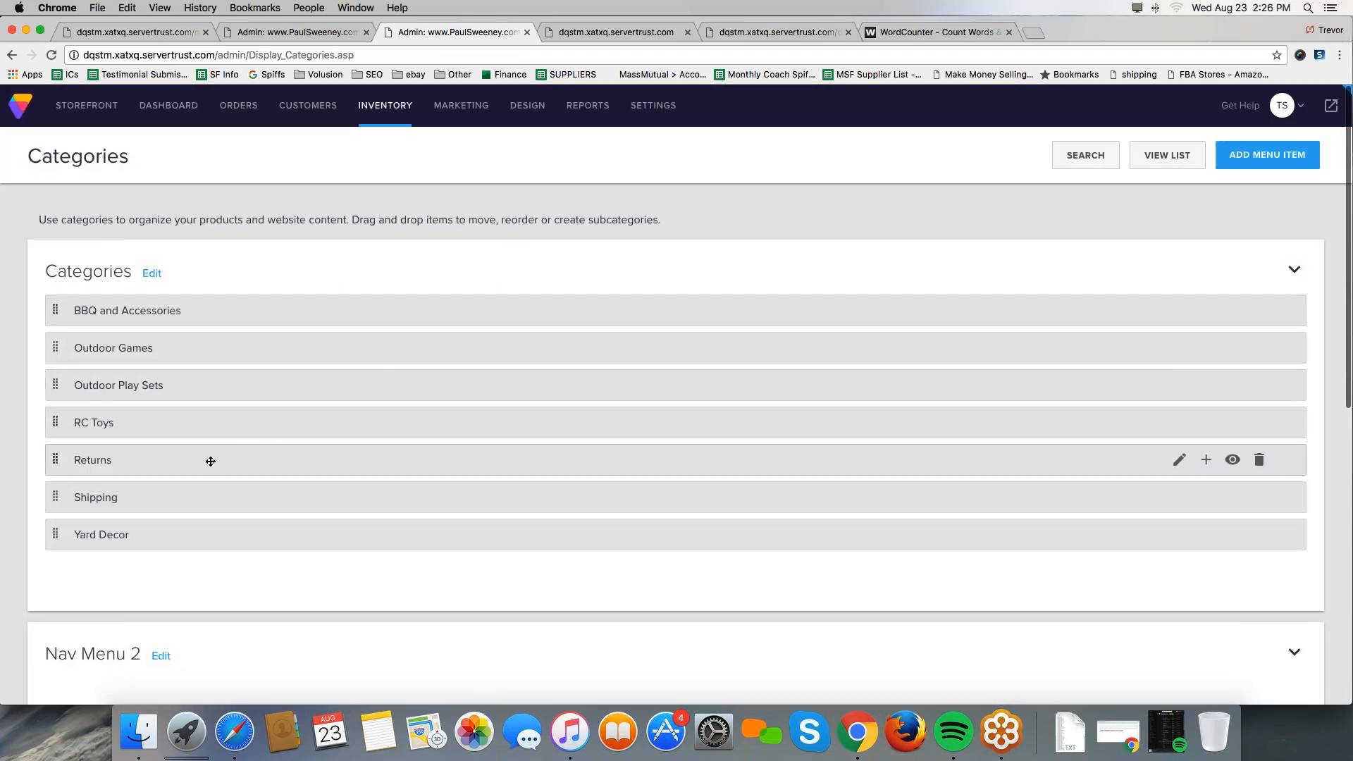
left_click(1179, 459)
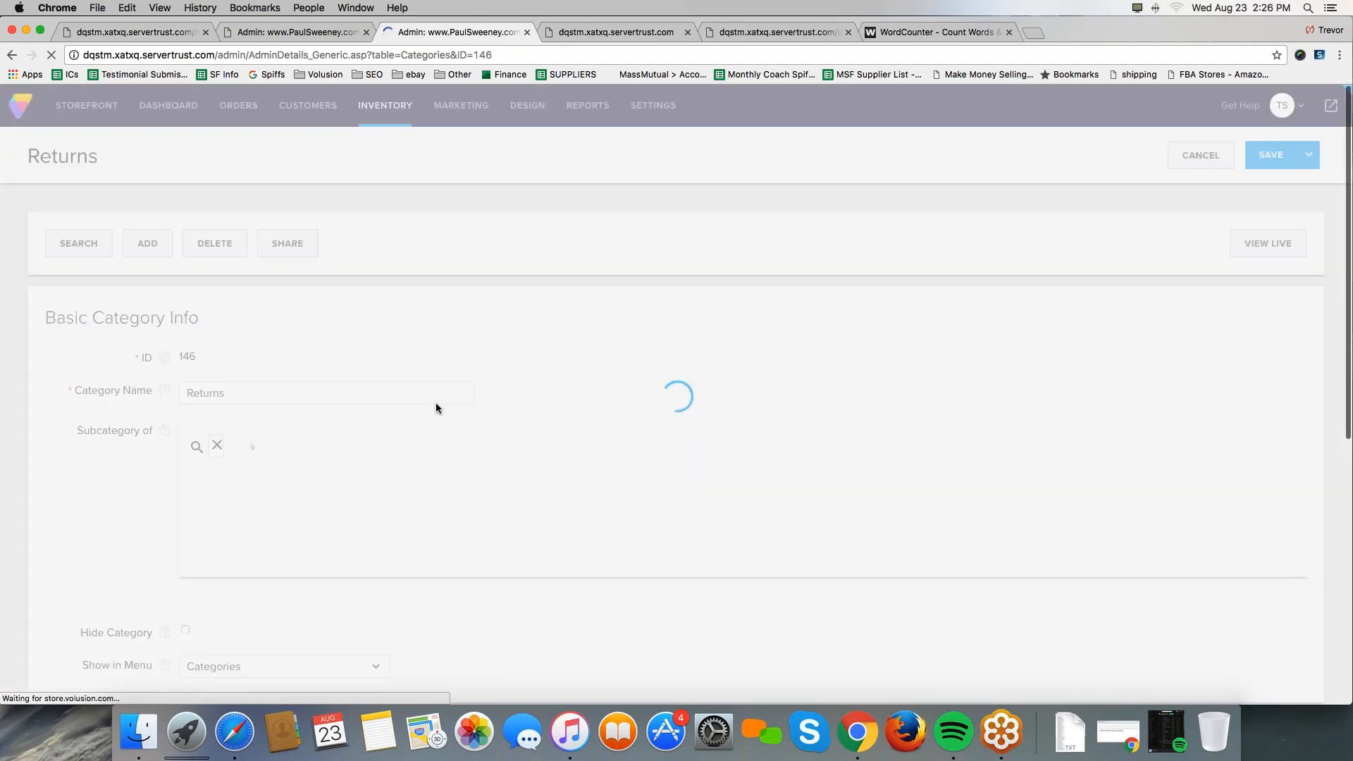
scroll(189, 451, "down", 2)
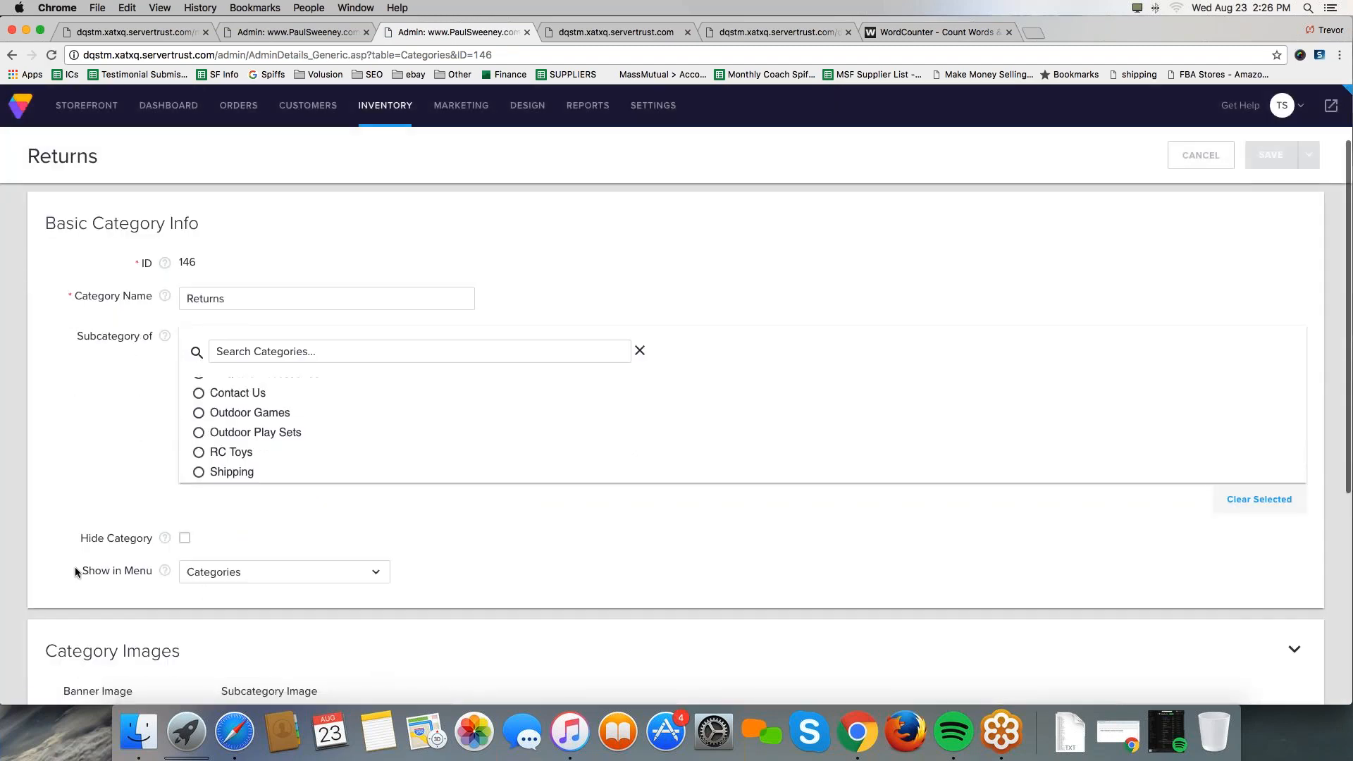
left_click_drag(75, 571, 154, 570)
left_click(211, 572)
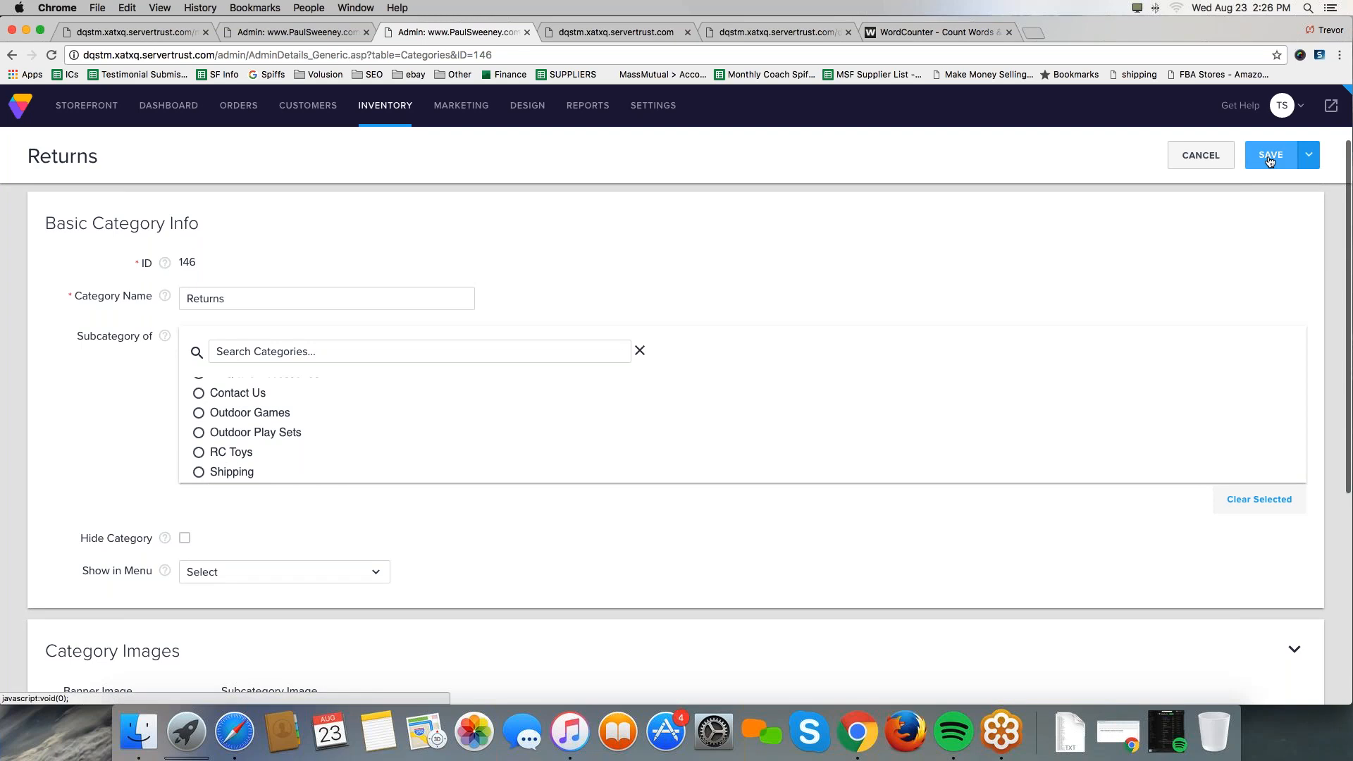
left_click(1270, 160)
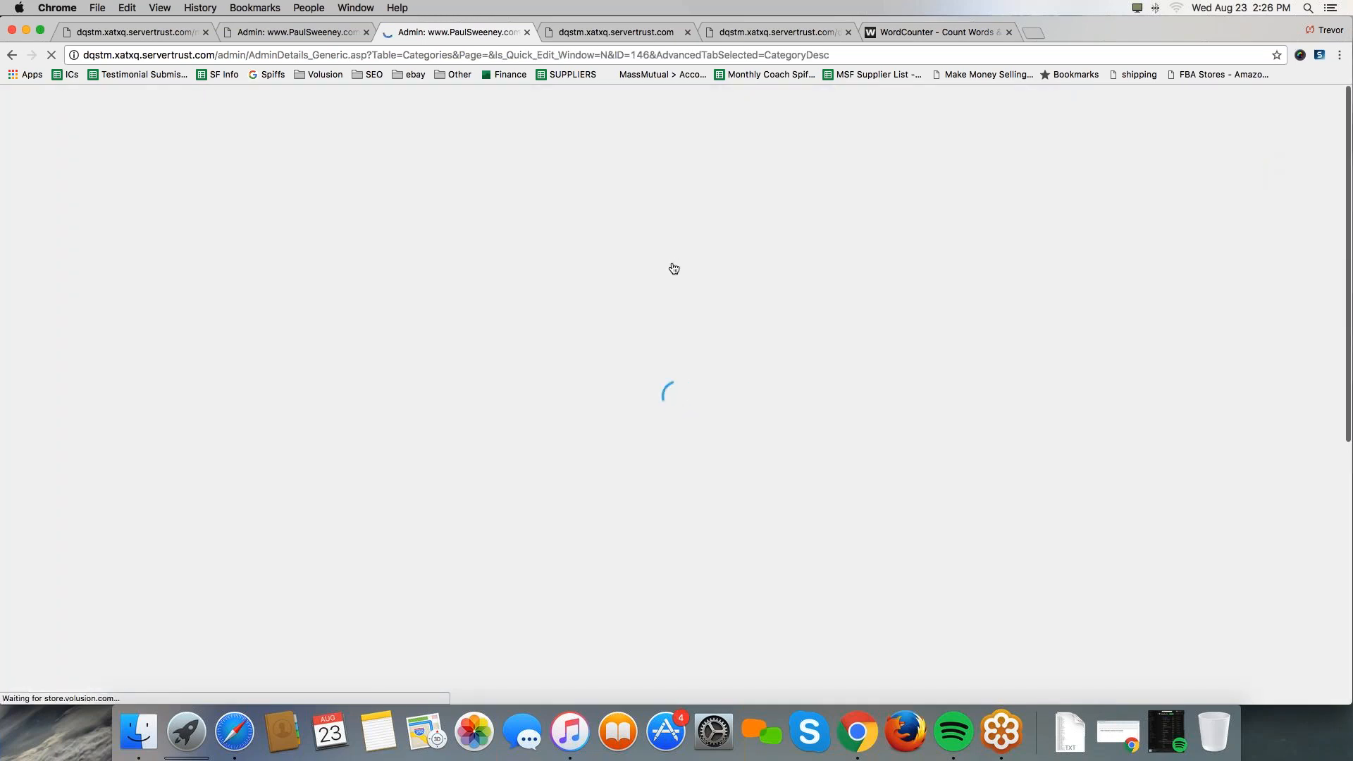
- Open the Shipping category for editing, reset its Show in Menu option to "Select", and save the category
mouse_move(370, 118)
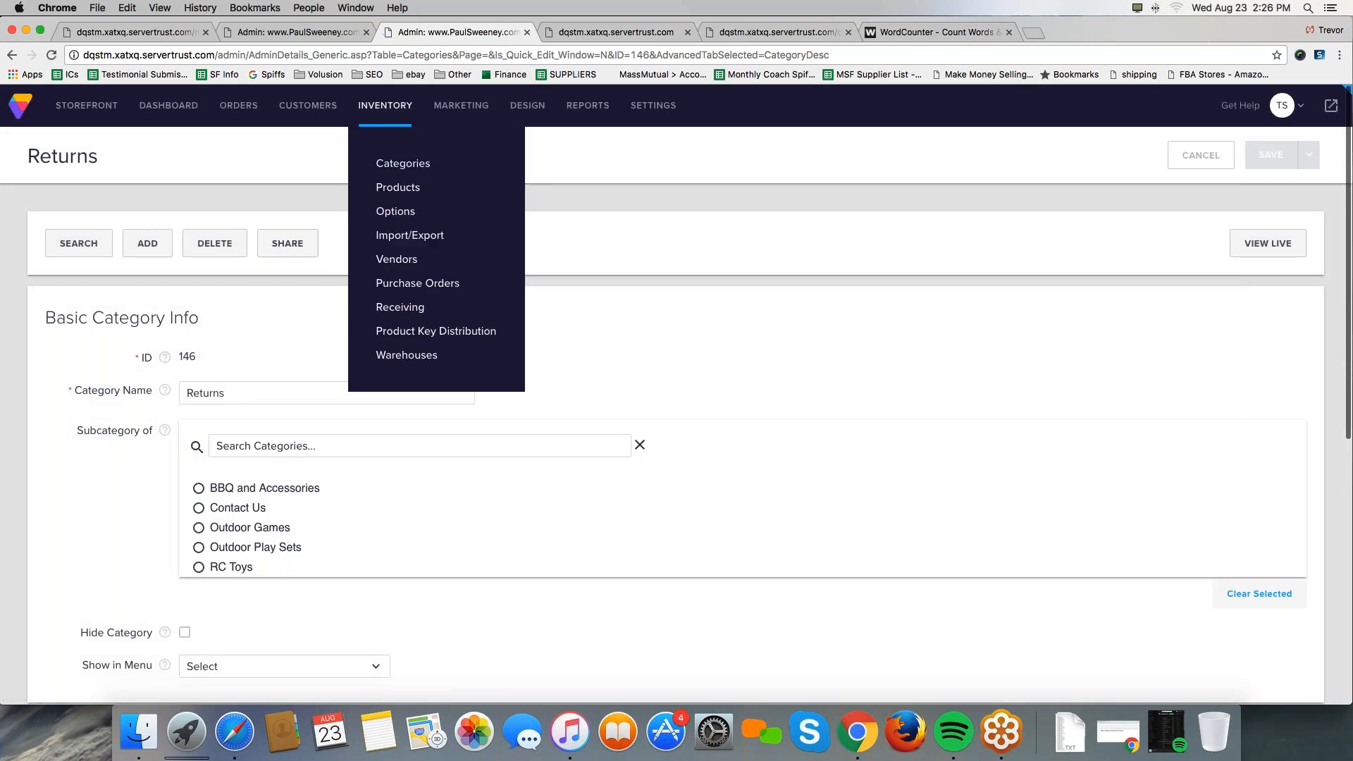
left_click(391, 168)
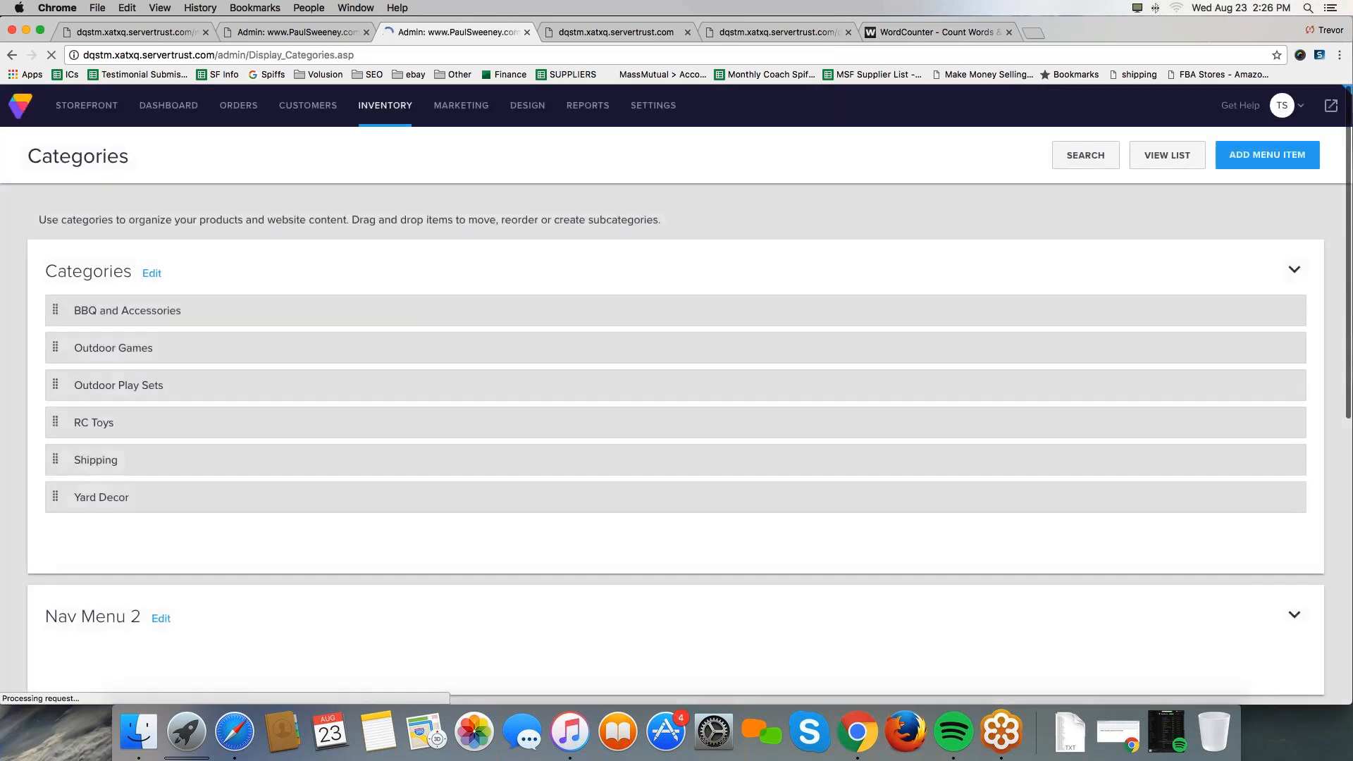
left_click(1180, 460)
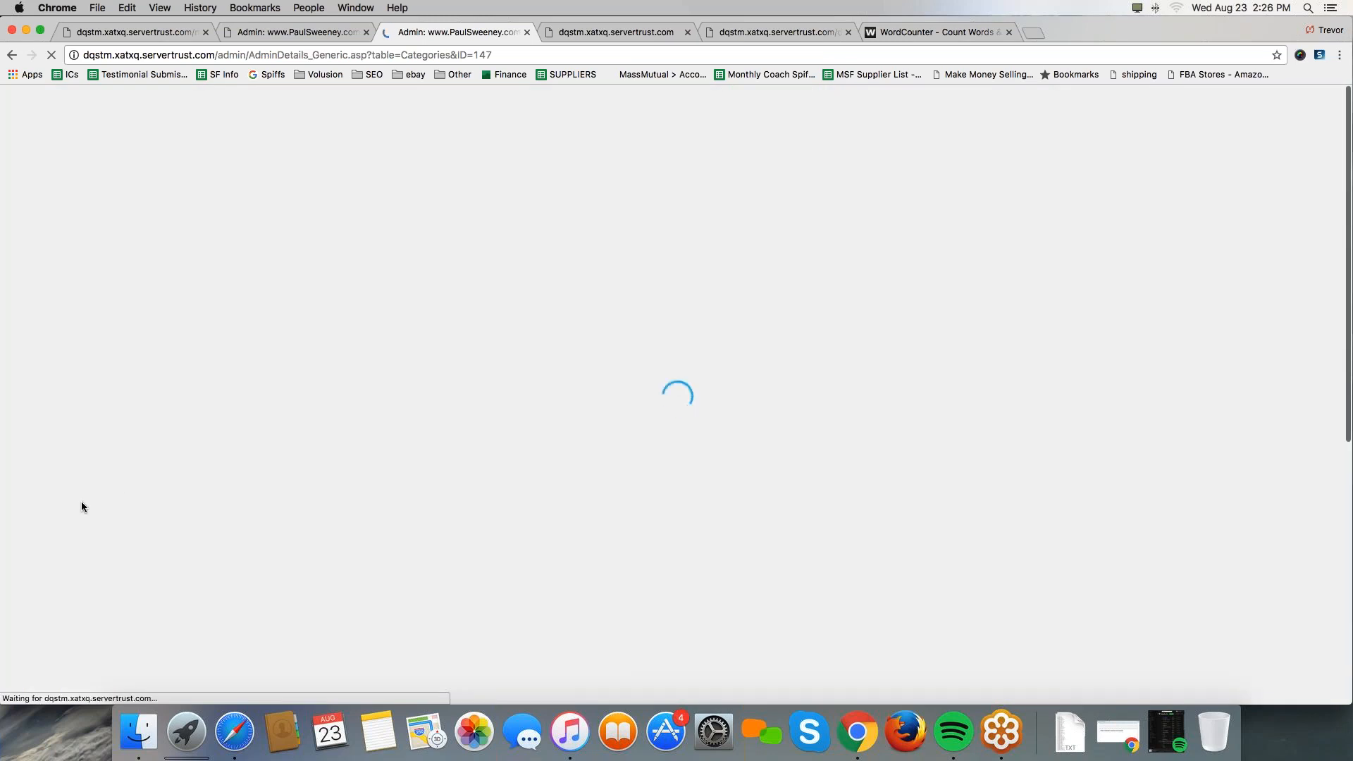
scroll(212, 501, "down", 3)
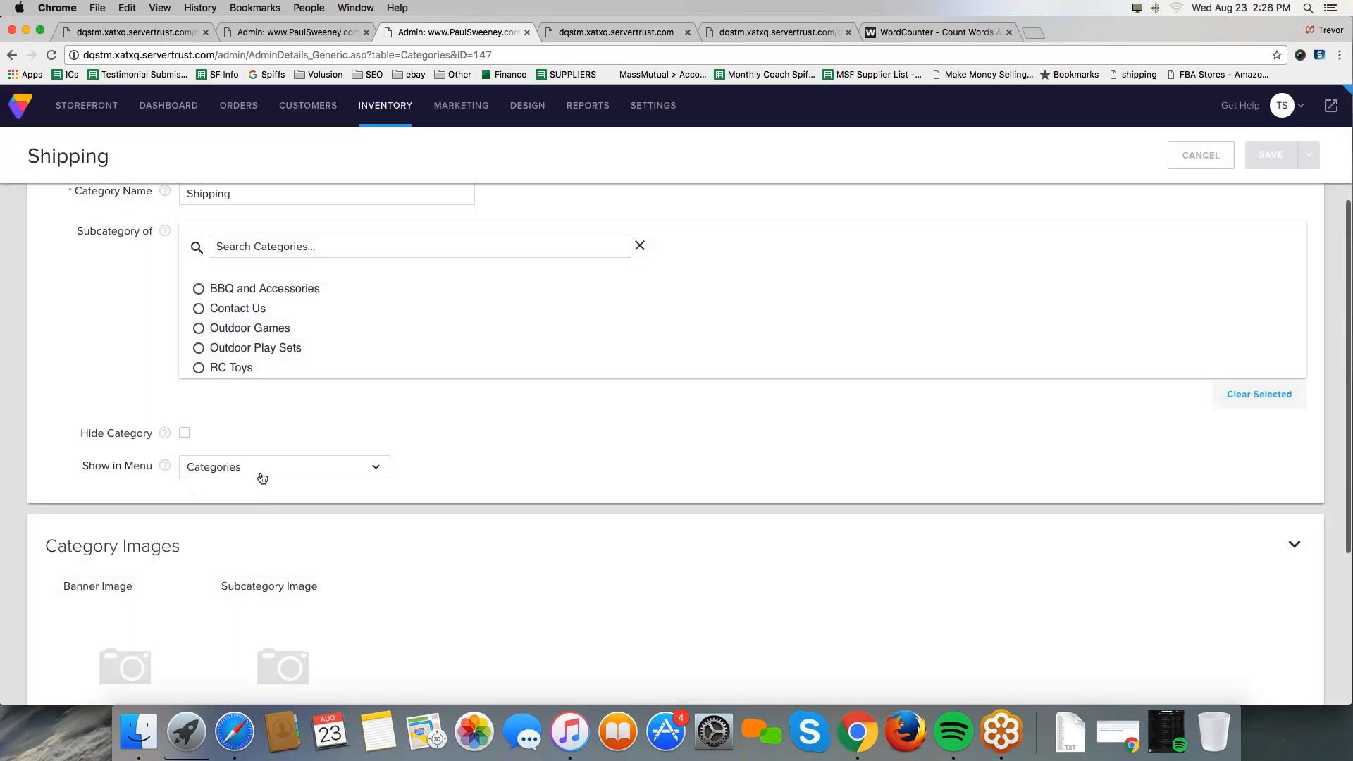
left_click(262, 479)
left_click(242, 473)
left_click(1271, 155)
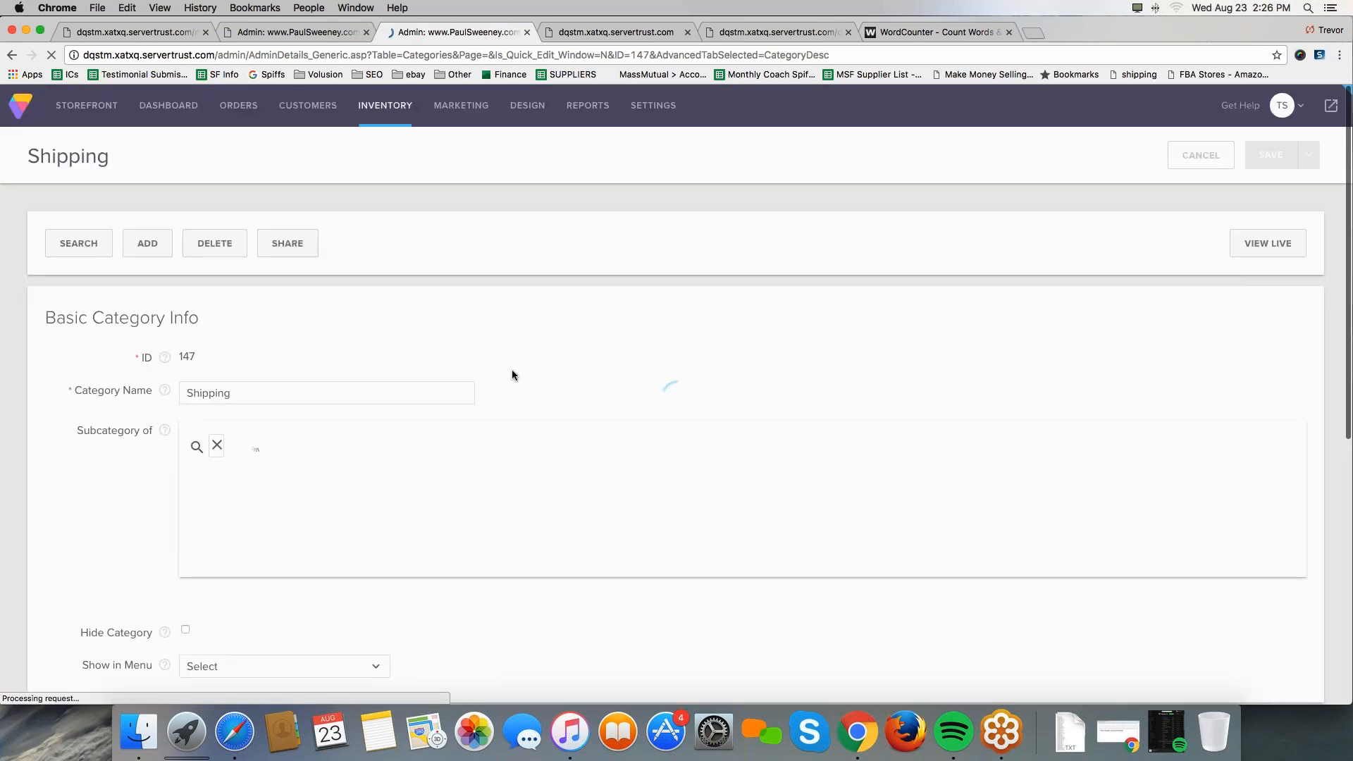
- Return to the categories overview and open the full list view of all categories and subcategories
mouse_move(385, 106)
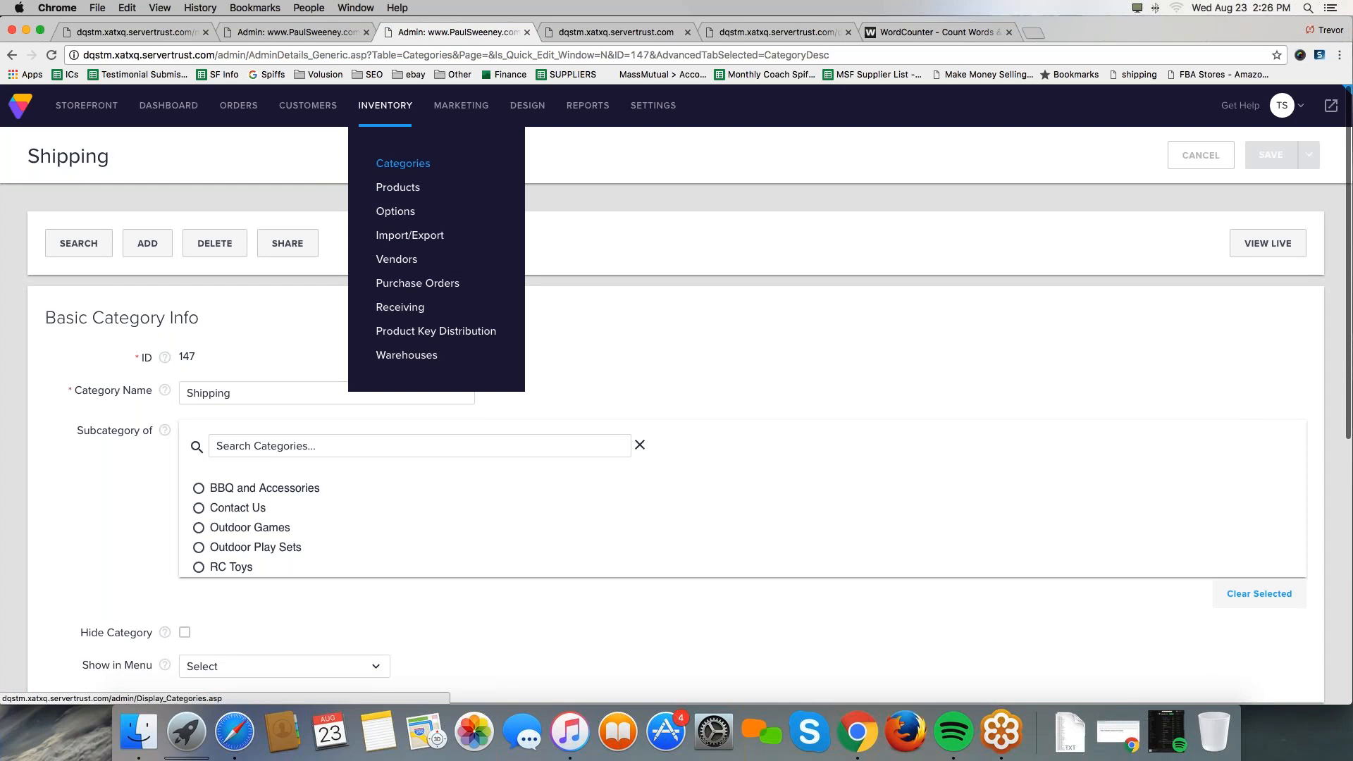
left_click(388, 169)
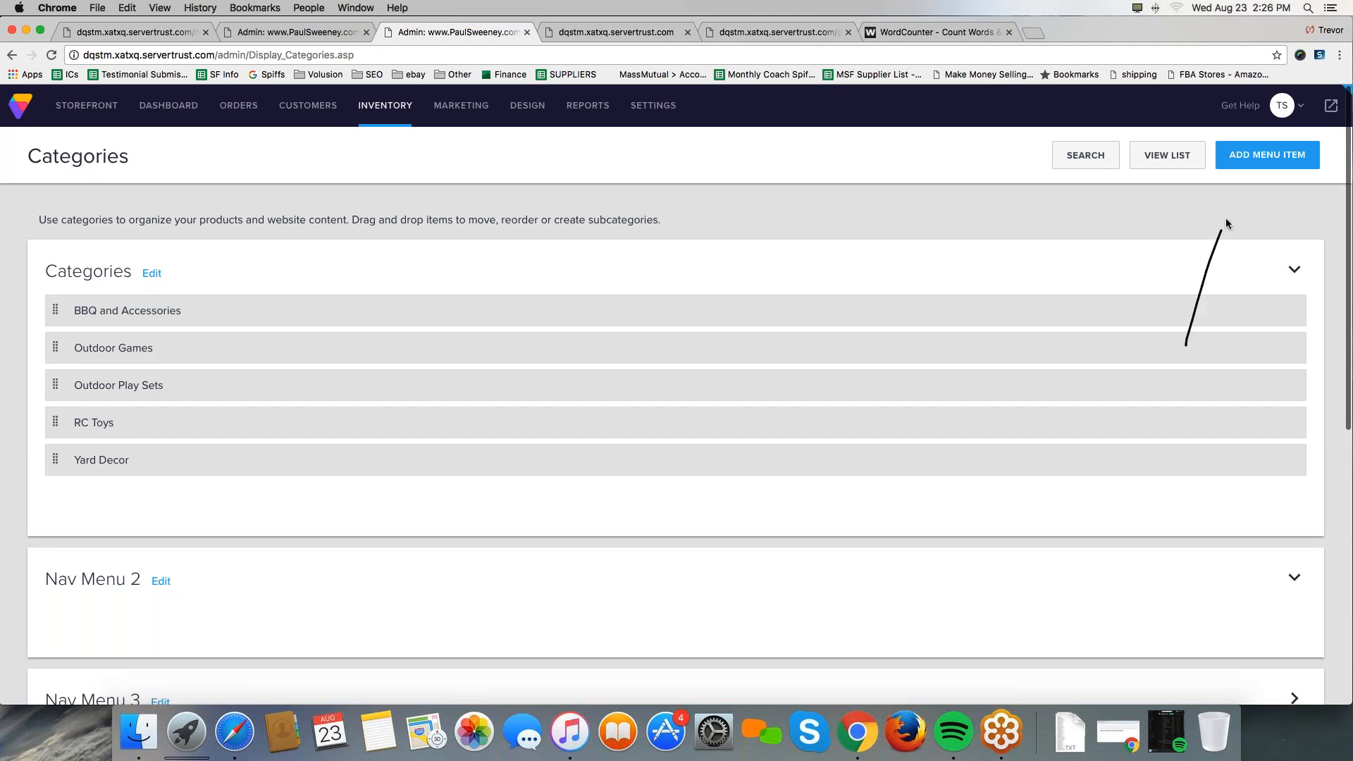
left_click_drag(1224, 203, 1241, 193)
left_click_drag(1177, 185, 1177, 282)
mouse_move(1223, 131)
left_mouse_down()
mouse_move(1189, 128)
mouse_move(1126, 156)
left_mouse_up()
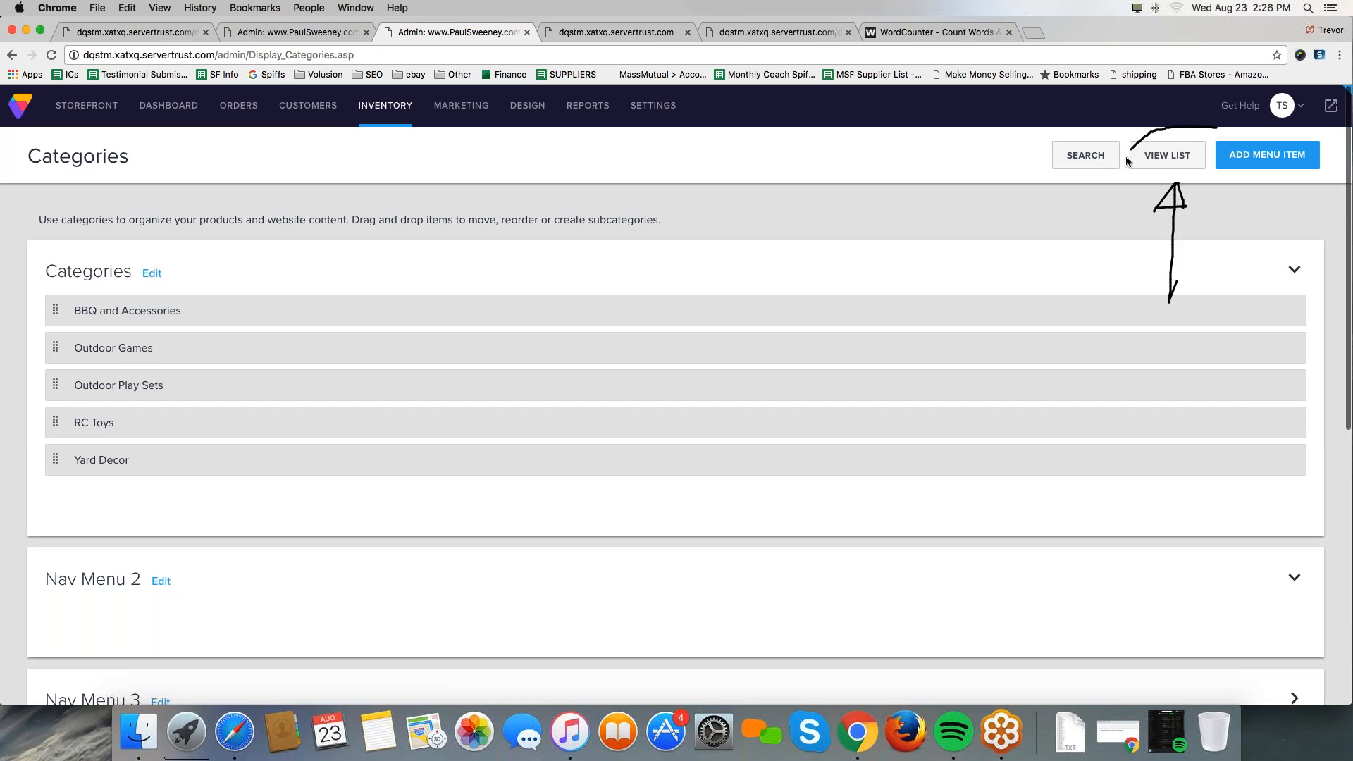
left_click_drag(1206, 174, 1213, 119)
left_click(1352, 189)
left_click(1165, 156)
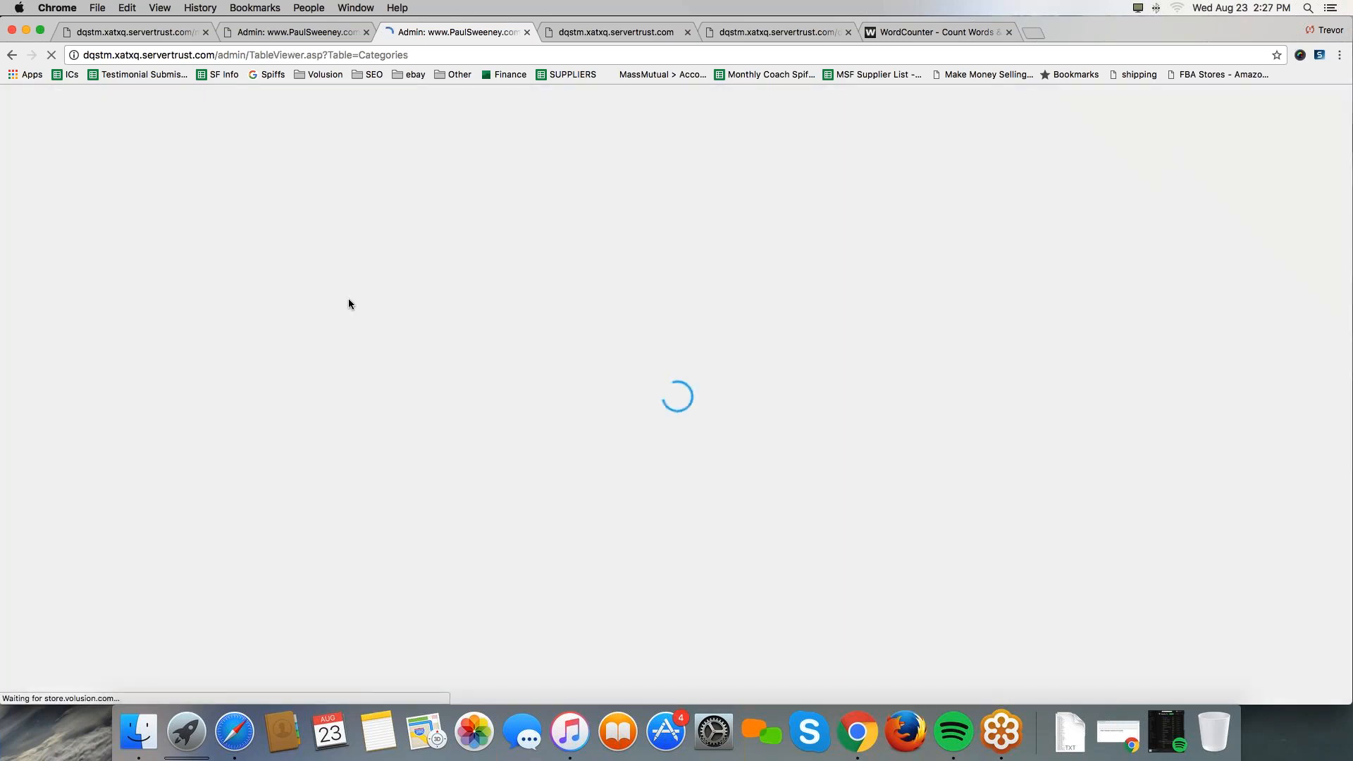
scroll(821, 434, "down", 1)
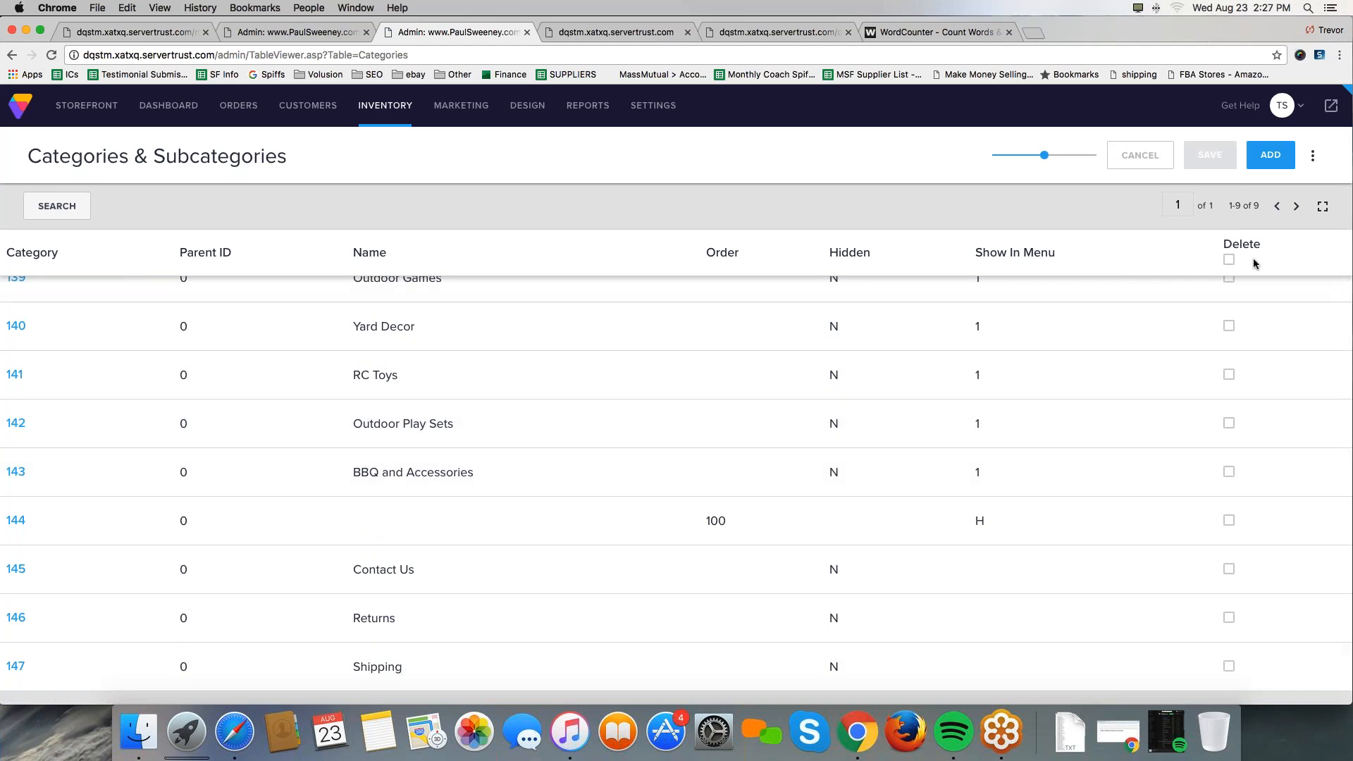
left_click_drag(338, 679, 407, 676)
left_click_drag(349, 632, 407, 628)
left_click_drag(354, 587, 437, 581)
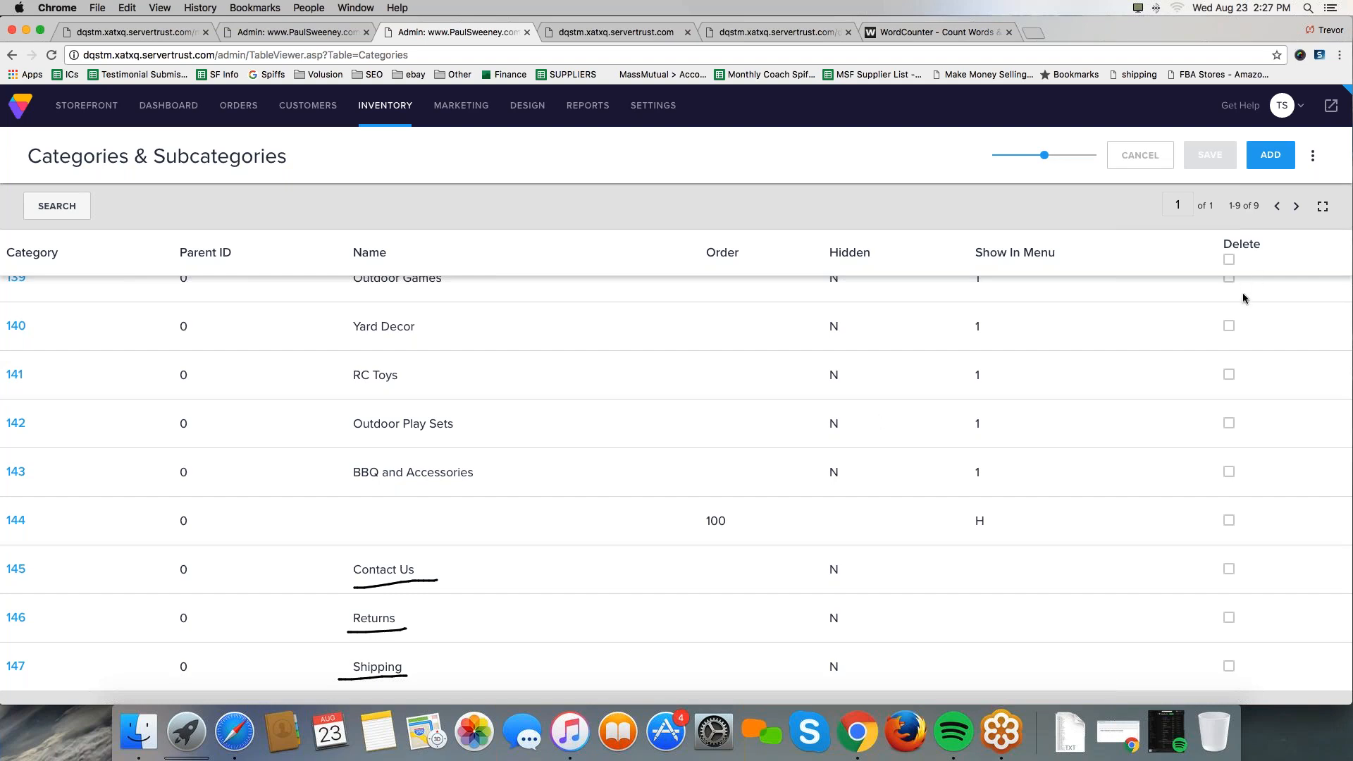
left_click(1335, 222)
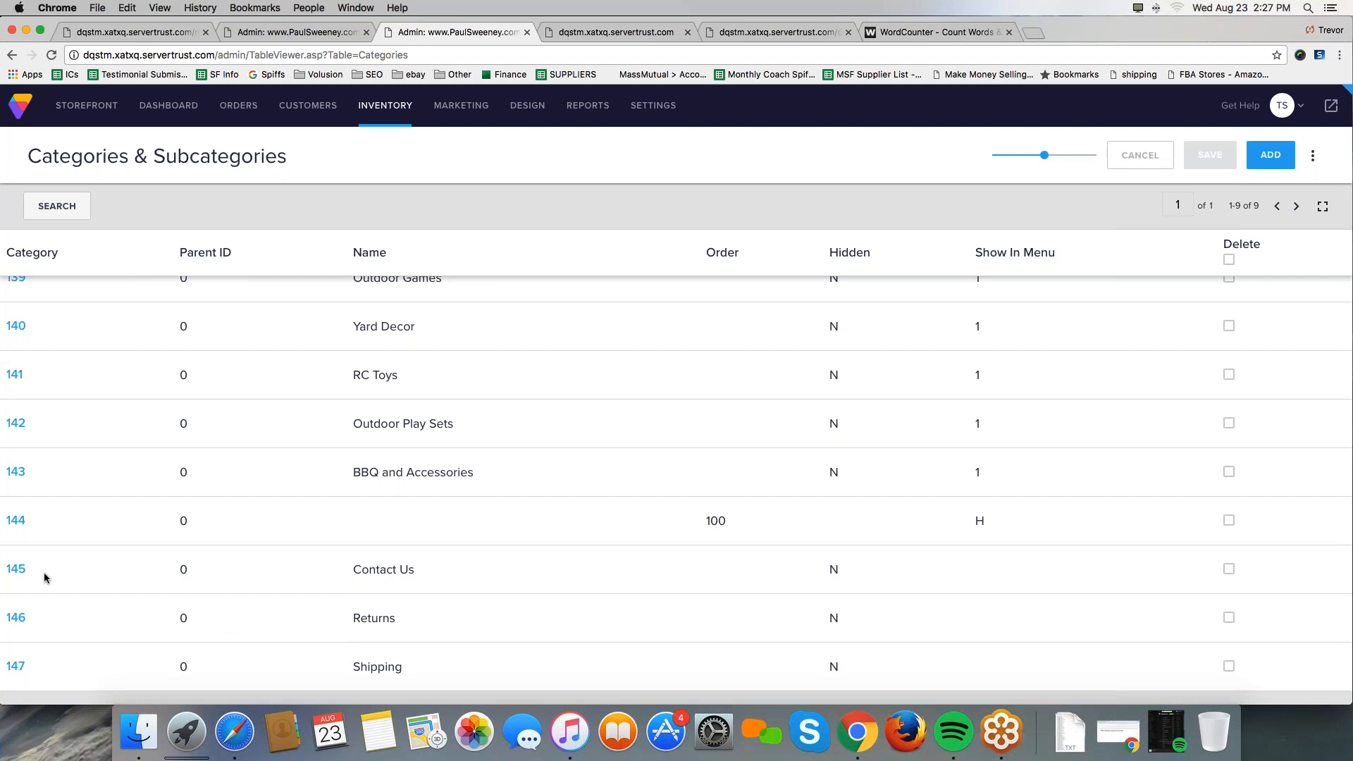
- Open the Contact Us category from the list and enter "This is where my contact us information will go." as its Category Description
left_click(15, 570)
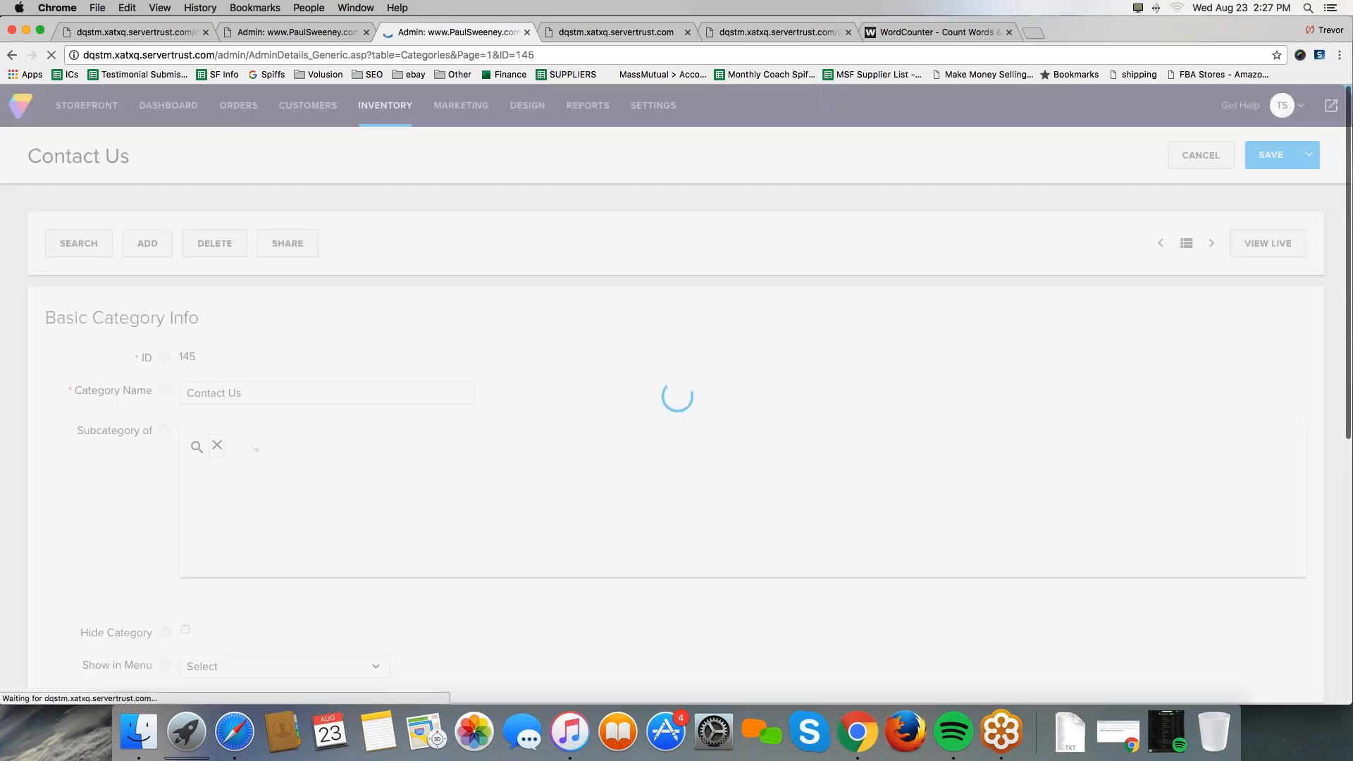
scroll(103, 443, "down", 5)
scroll(103, 446, "down", 3)
left_click(112, 574)
scroll(112, 579, "down", 2)
left_click(507, 573)
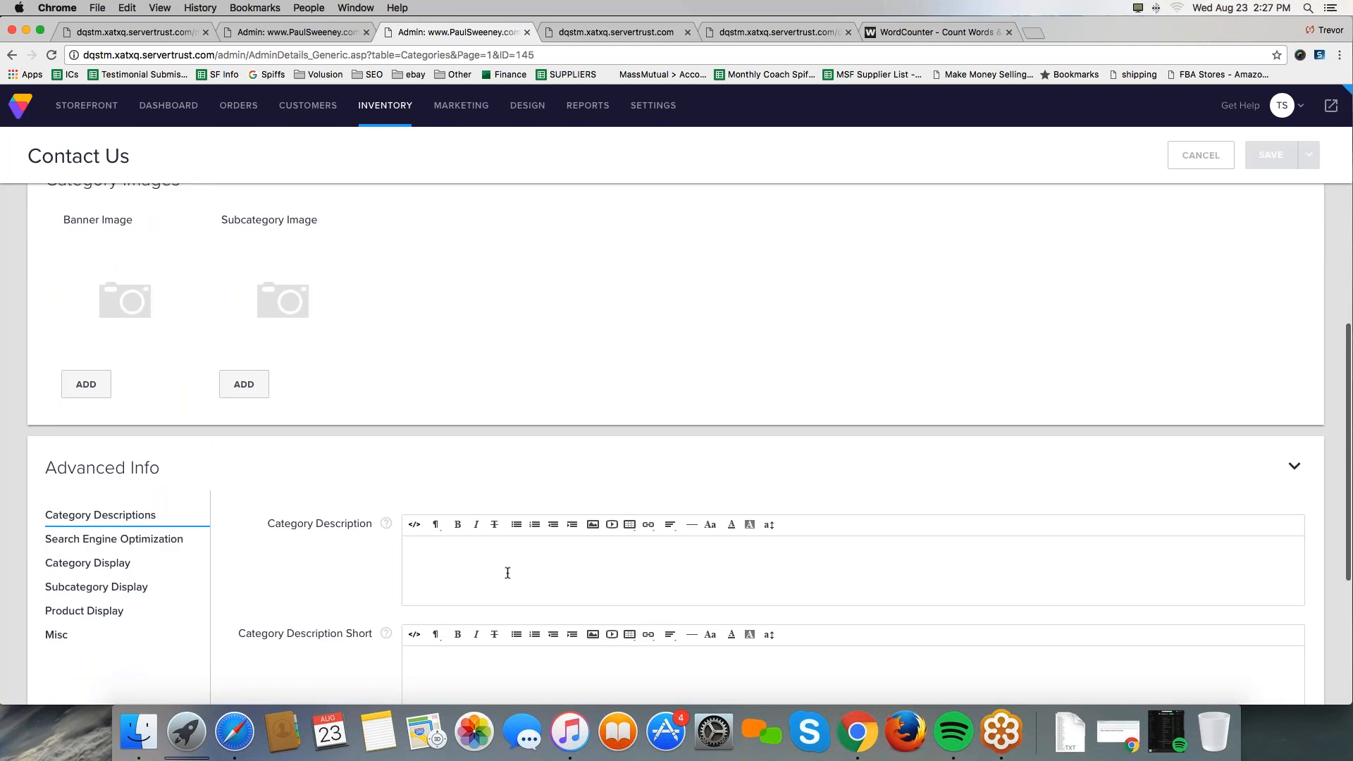
type("This is")
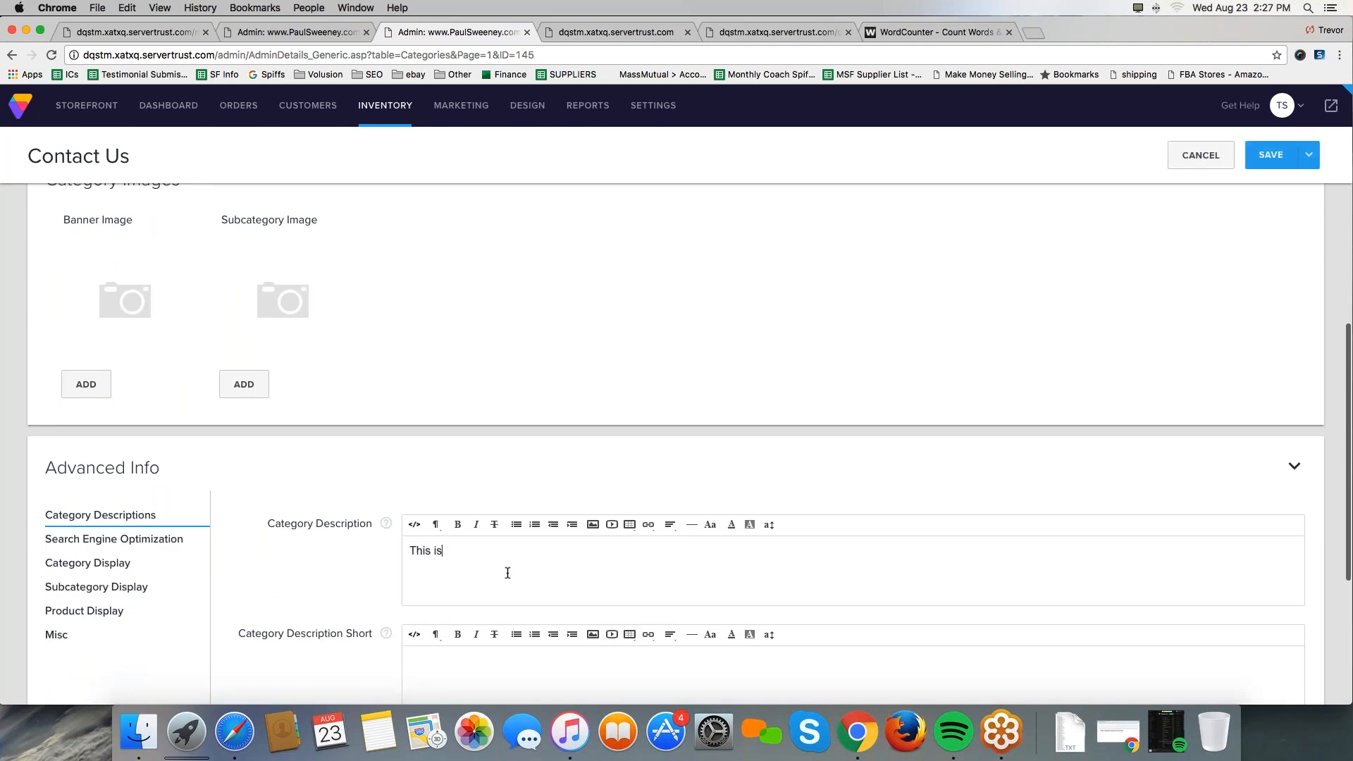
type(" where my contact us information will go.")
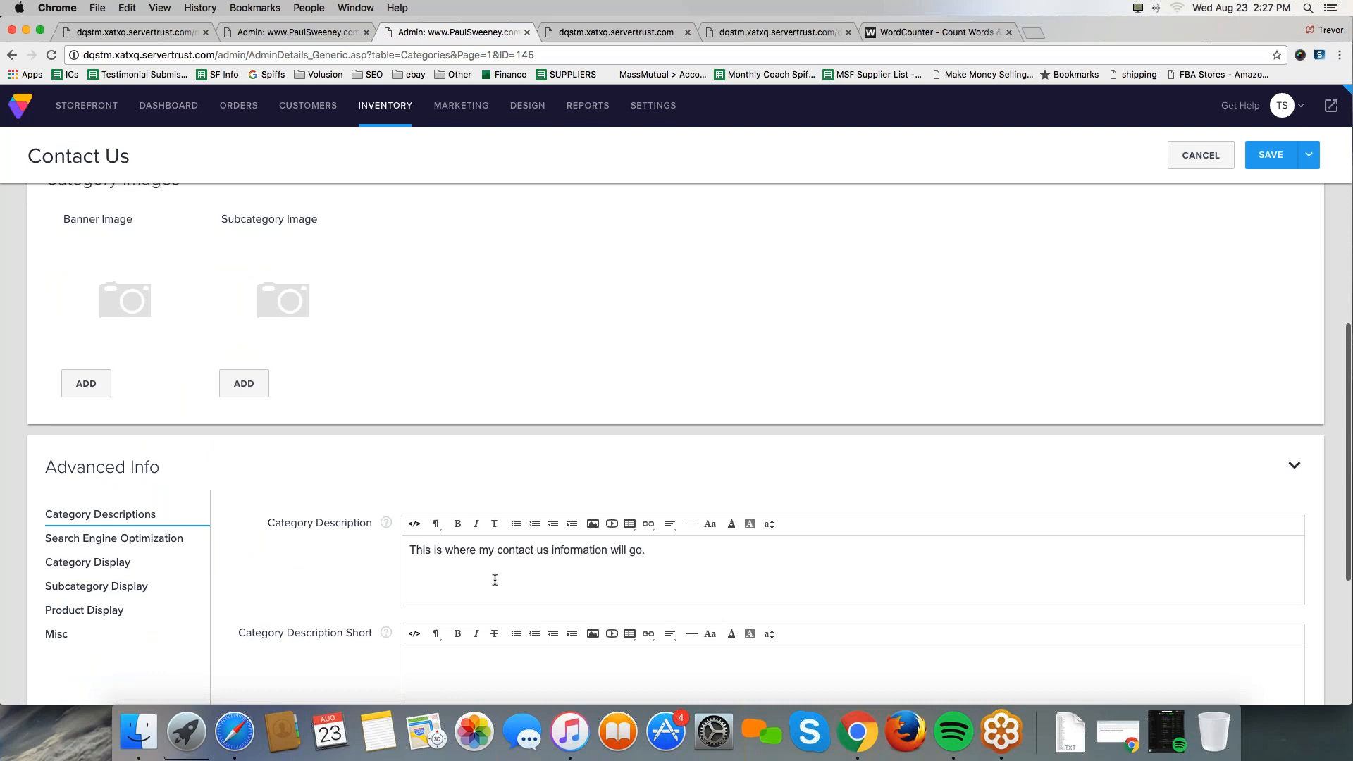
- Copy the Contact Us description sentence, repeat it five more times in the Category Description, and save the category
triple_click(499, 551)
left_click(656, 553)
key("super+v")
key("super+v")
key("super+v")
key("super+v")
key("super+v")
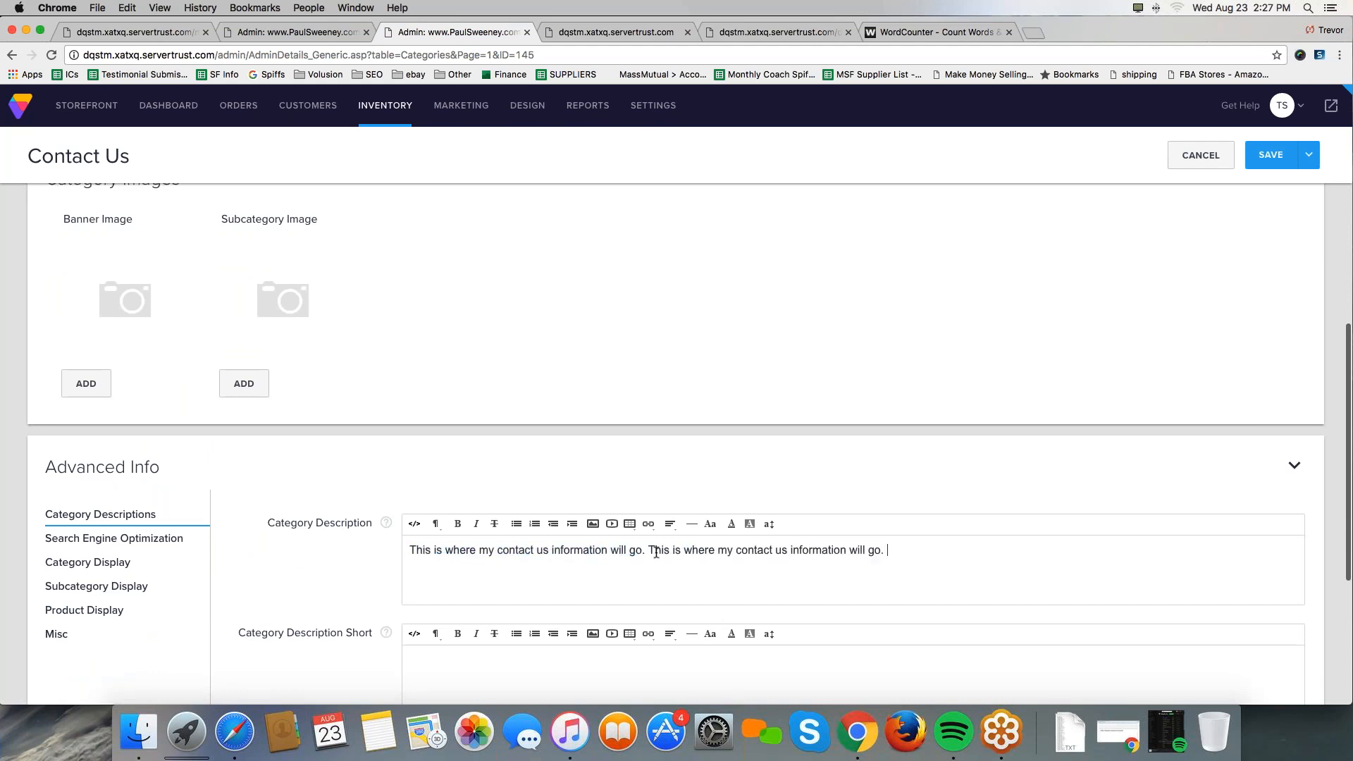
left_click(1273, 155)
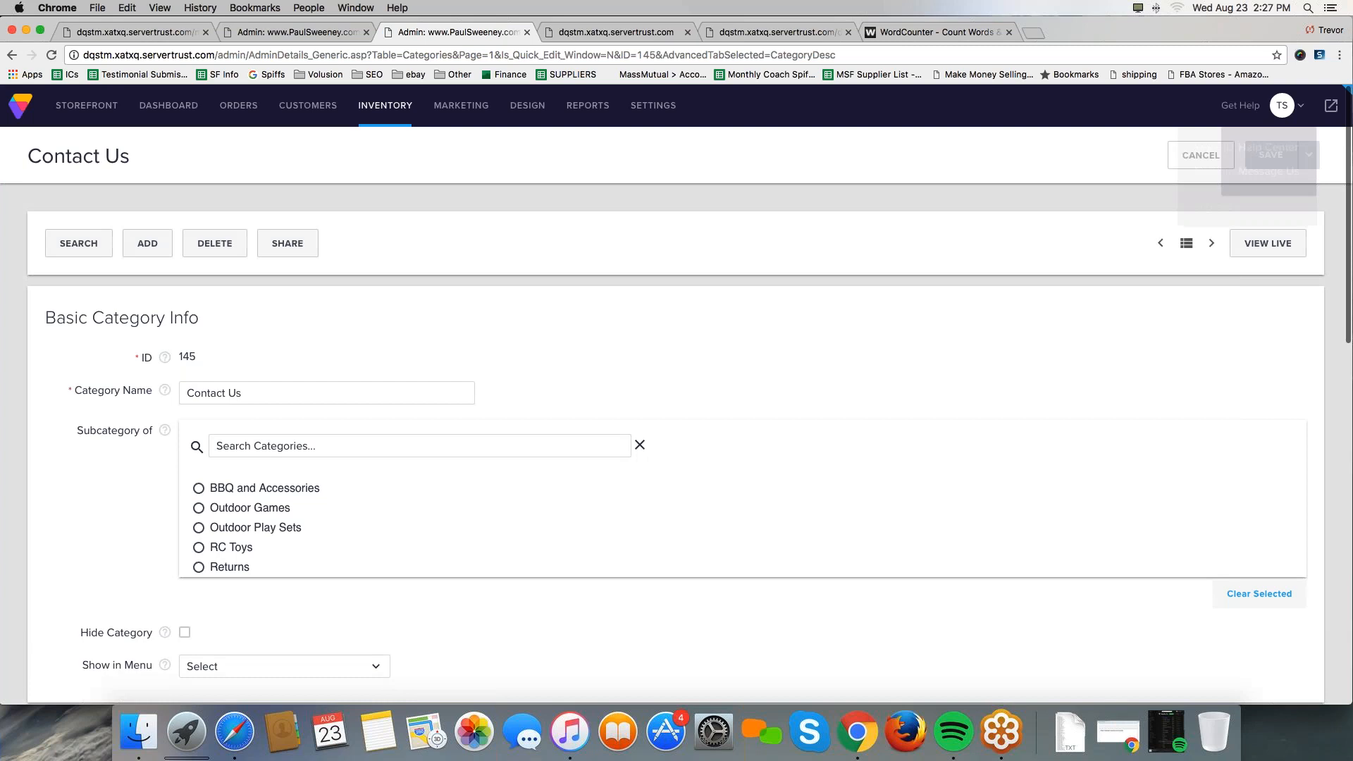
- Open the live storefront, follow the Contact Us link in the footer, and check the description text on that page
left_click(1330, 106)
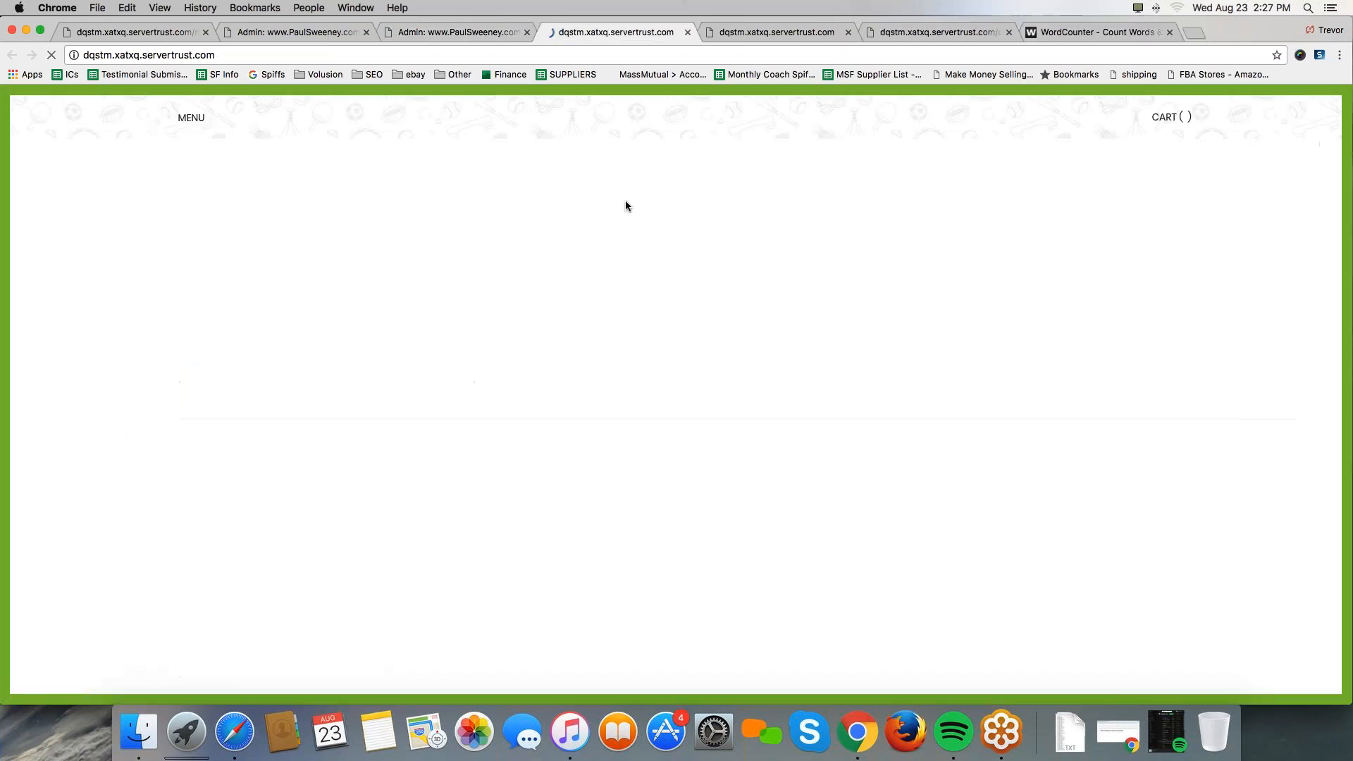
scroll(823, 590, "down", 7)
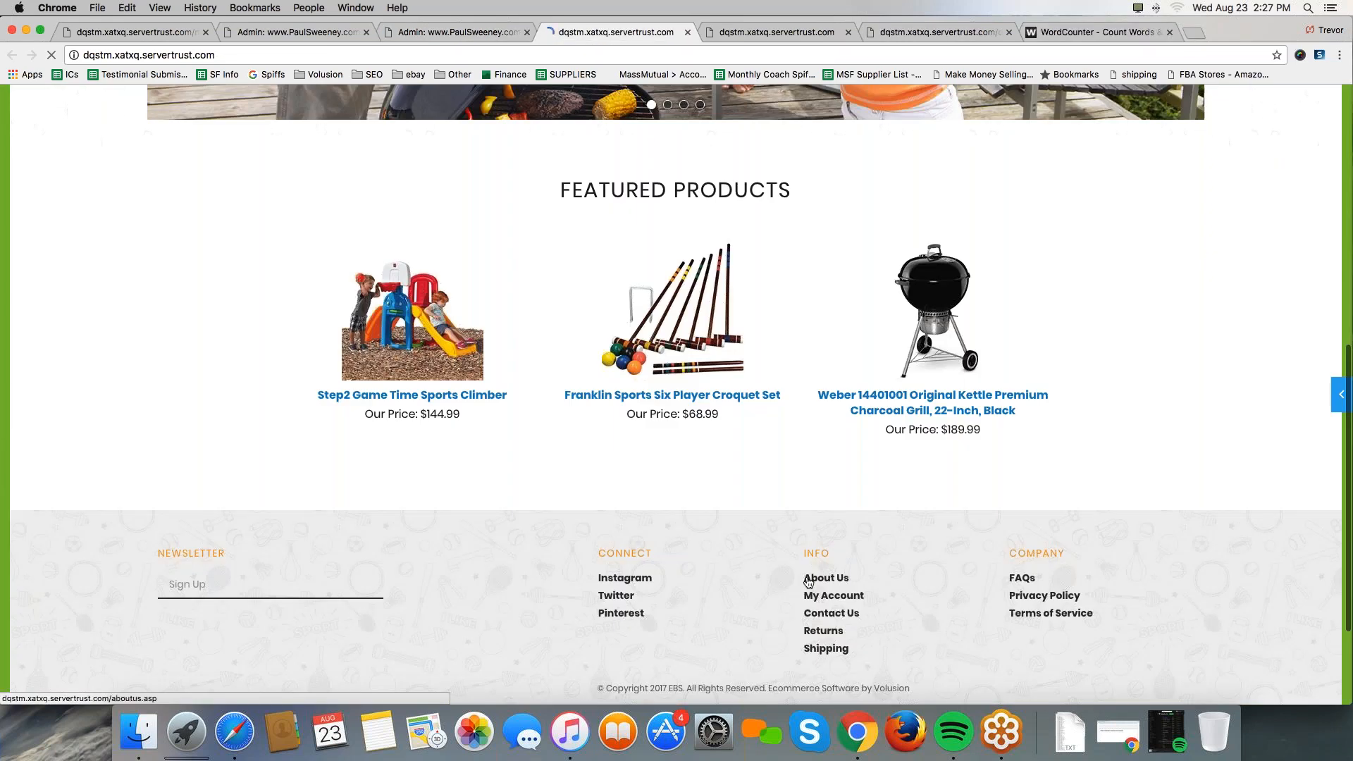
left_click(832, 573)
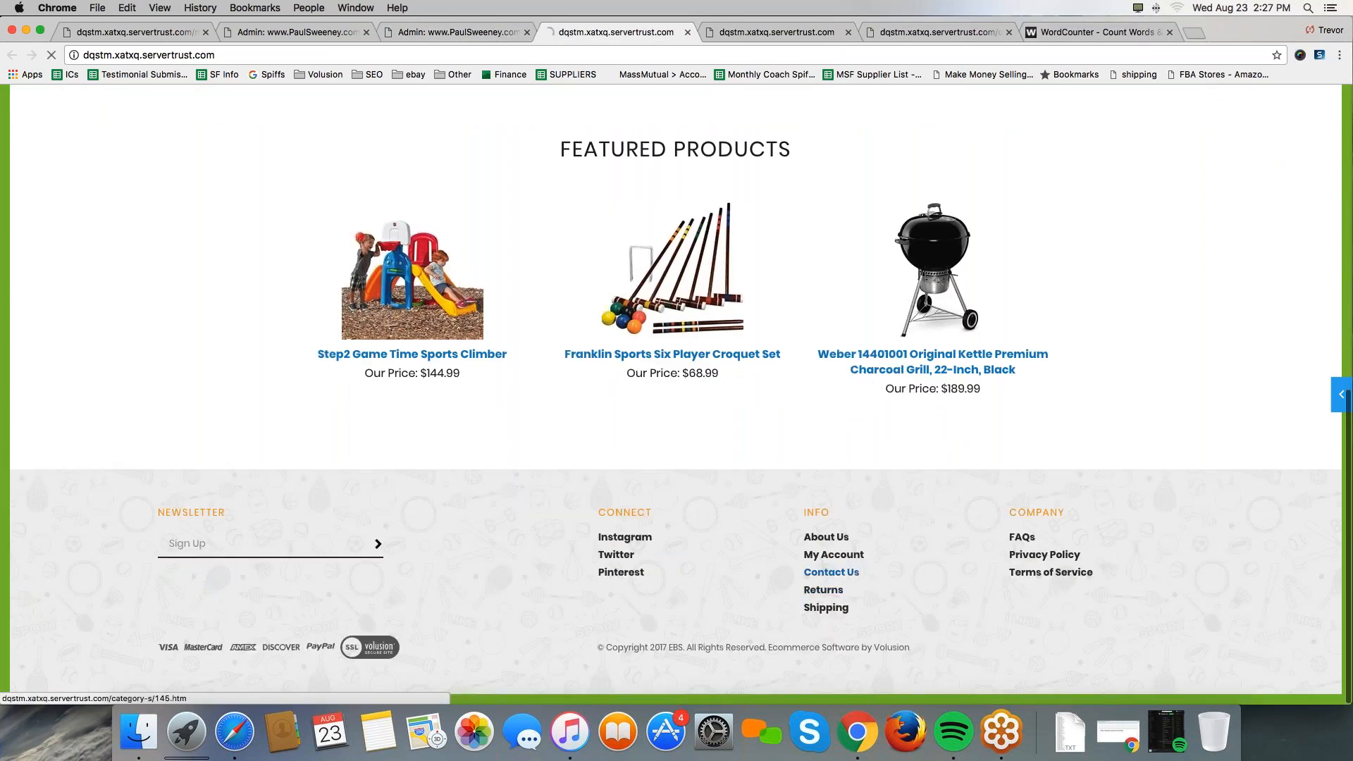
left_click_drag(274, 229, 877, 264)
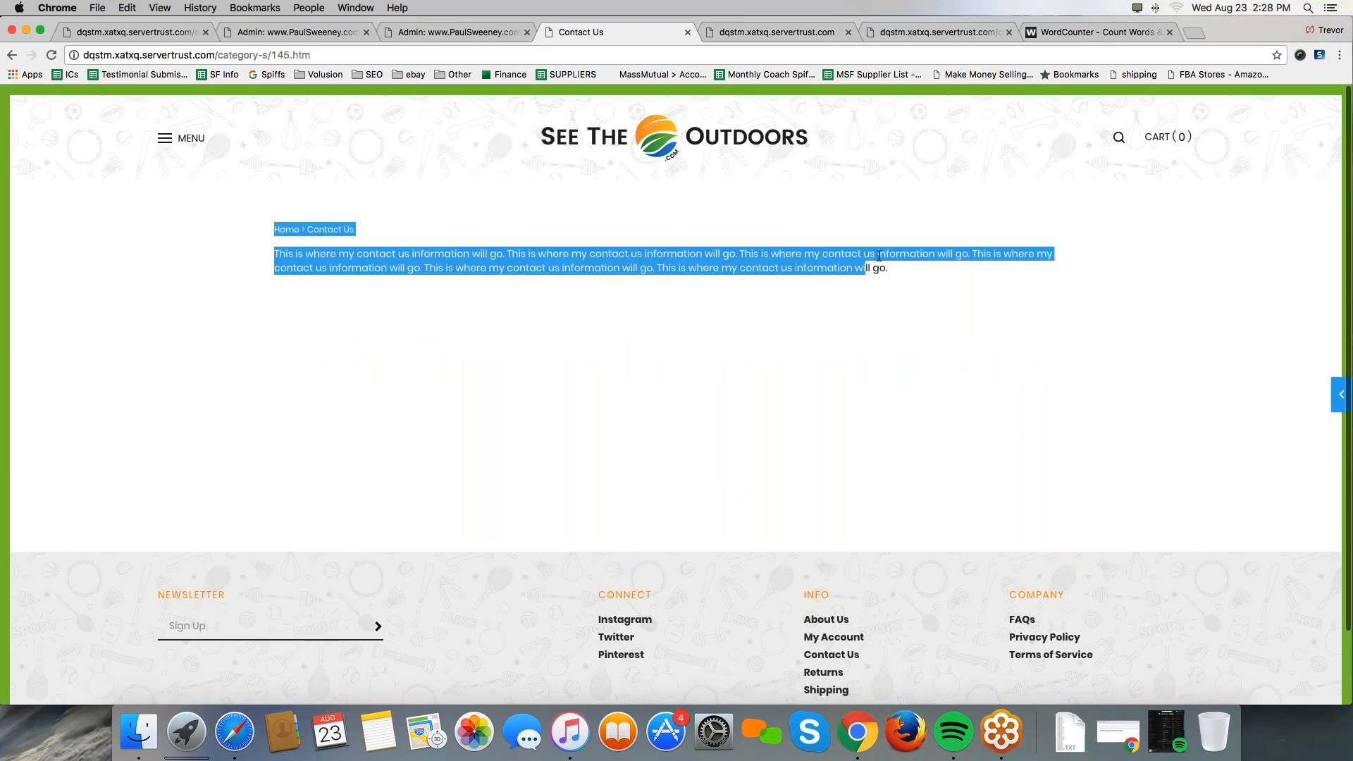
left_click(879, 256)
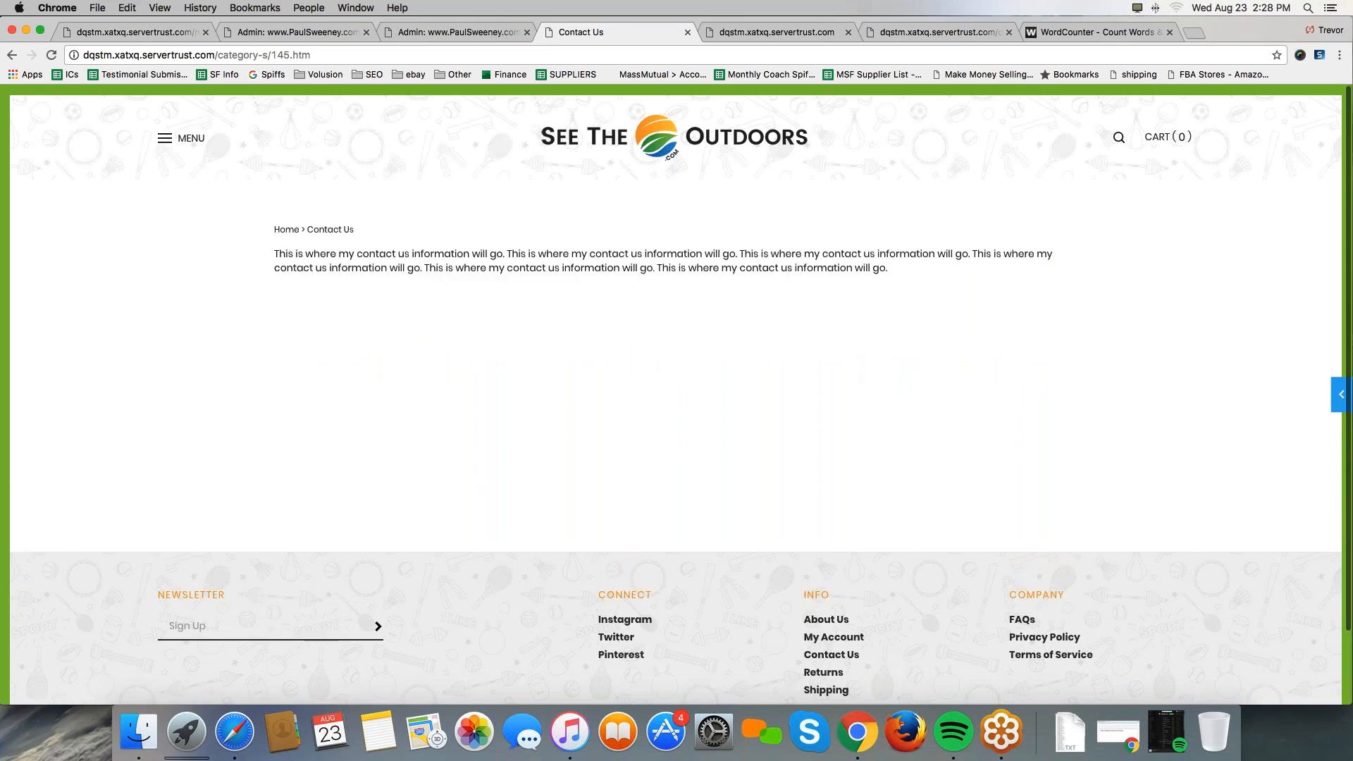
scroll(747, 398, "down", 2)
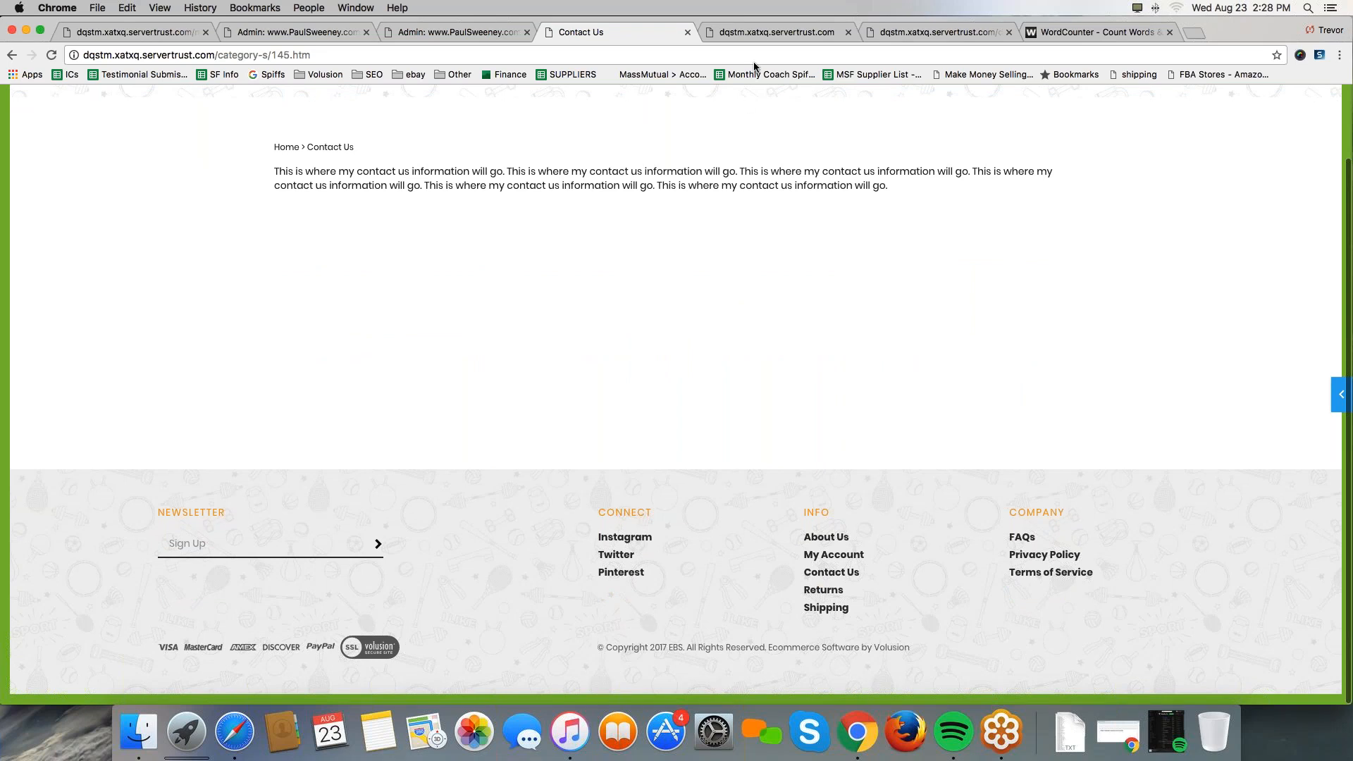
- Switch to the WordCounter notes and copy "(create a new category page)" from the Contact us line to the Returns and Shipping lines
left_click(769, 34)
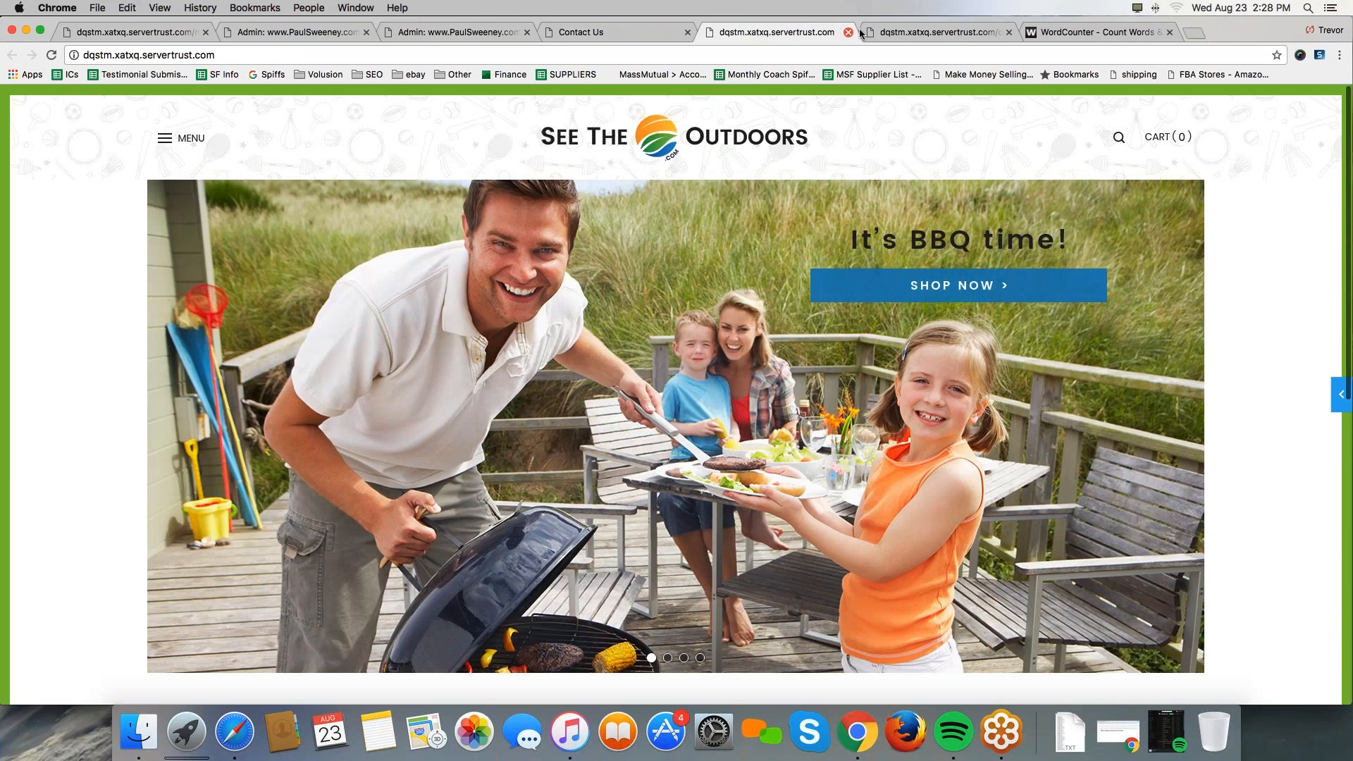
left_click(1035, 36)
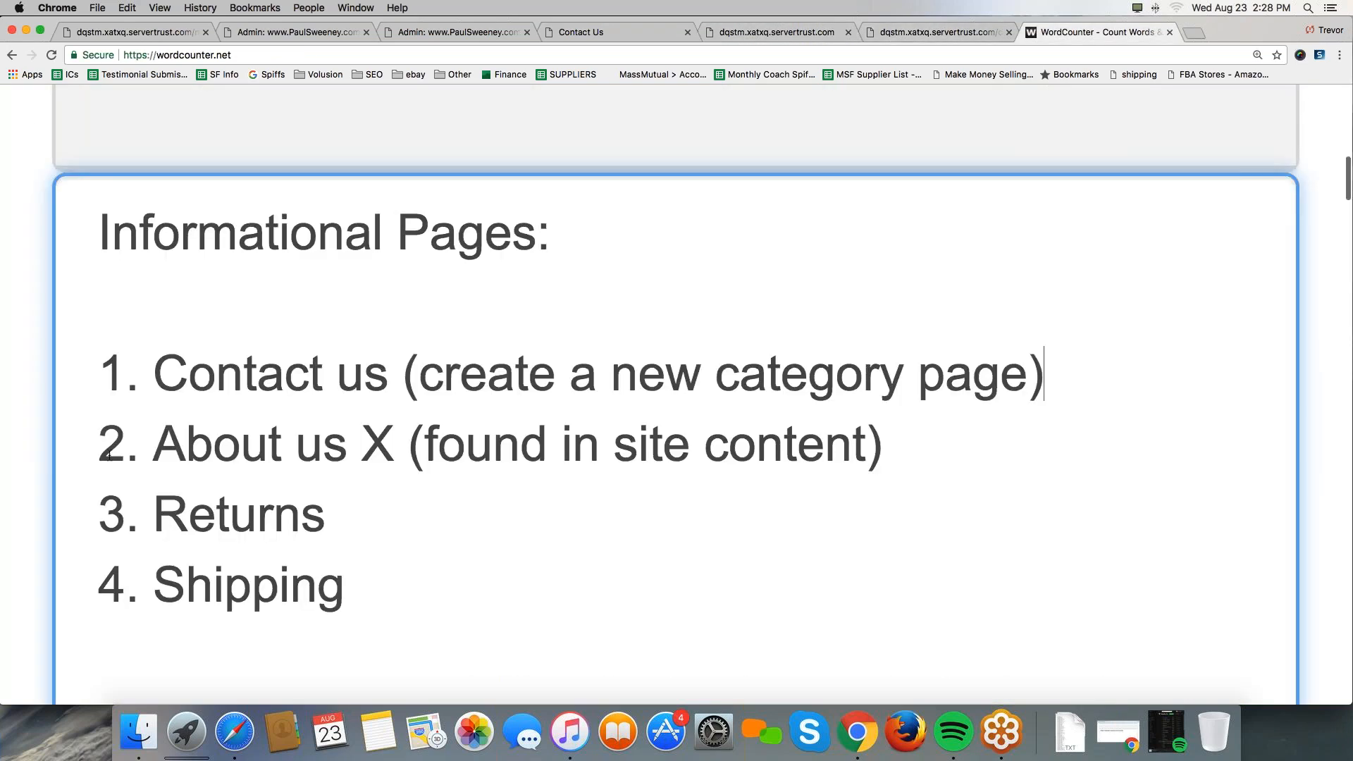
left_click_drag(105, 445, 920, 469)
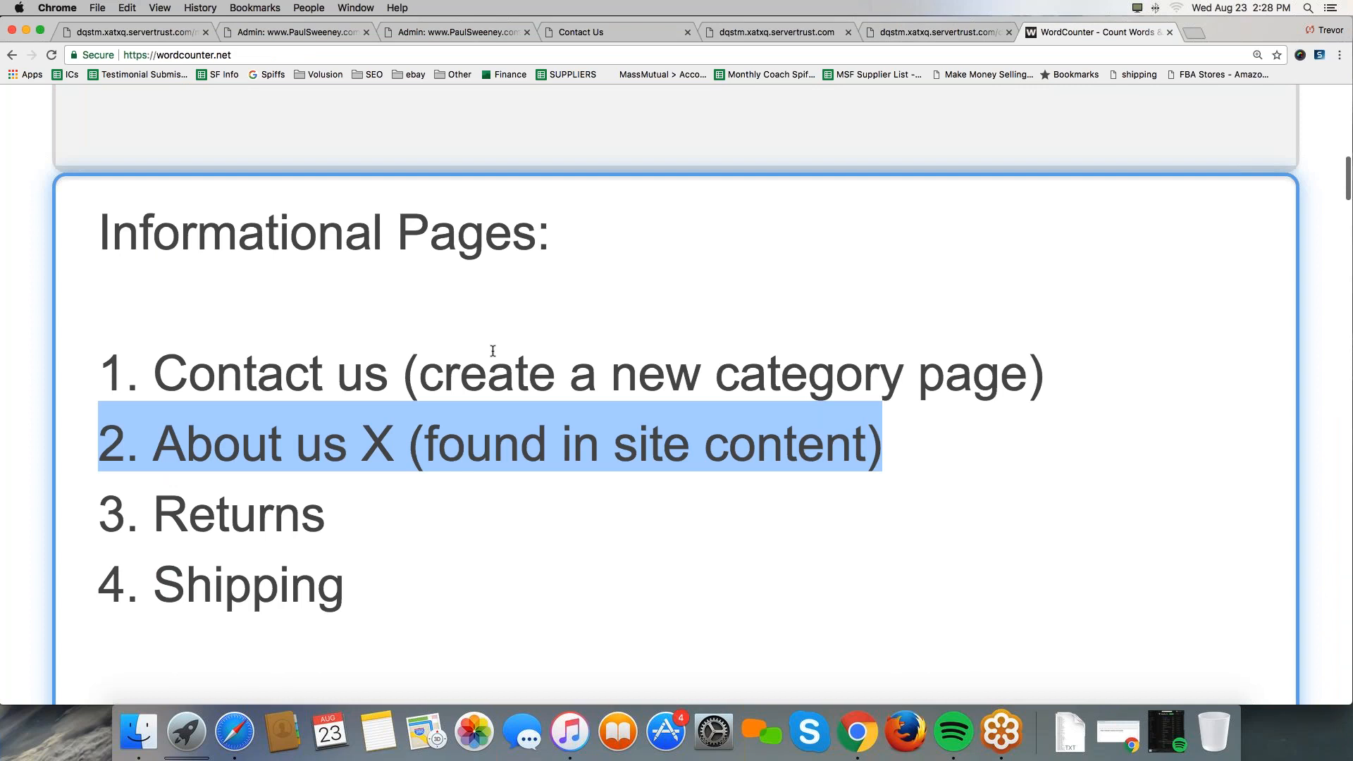
left_click_drag(404, 376, 1054, 372)
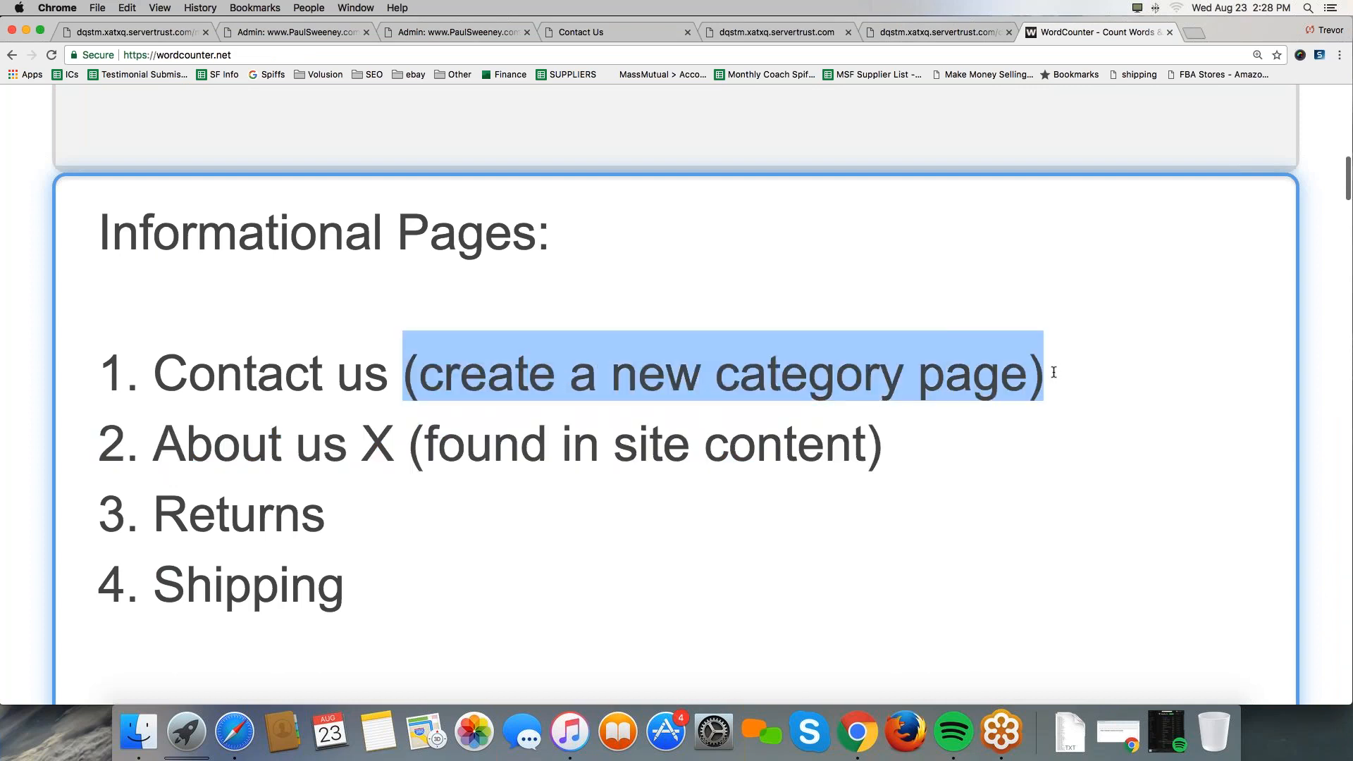
key("super+c")
left_click(381, 522)
key("super+v")
left_click(383, 584)
key("super+v")
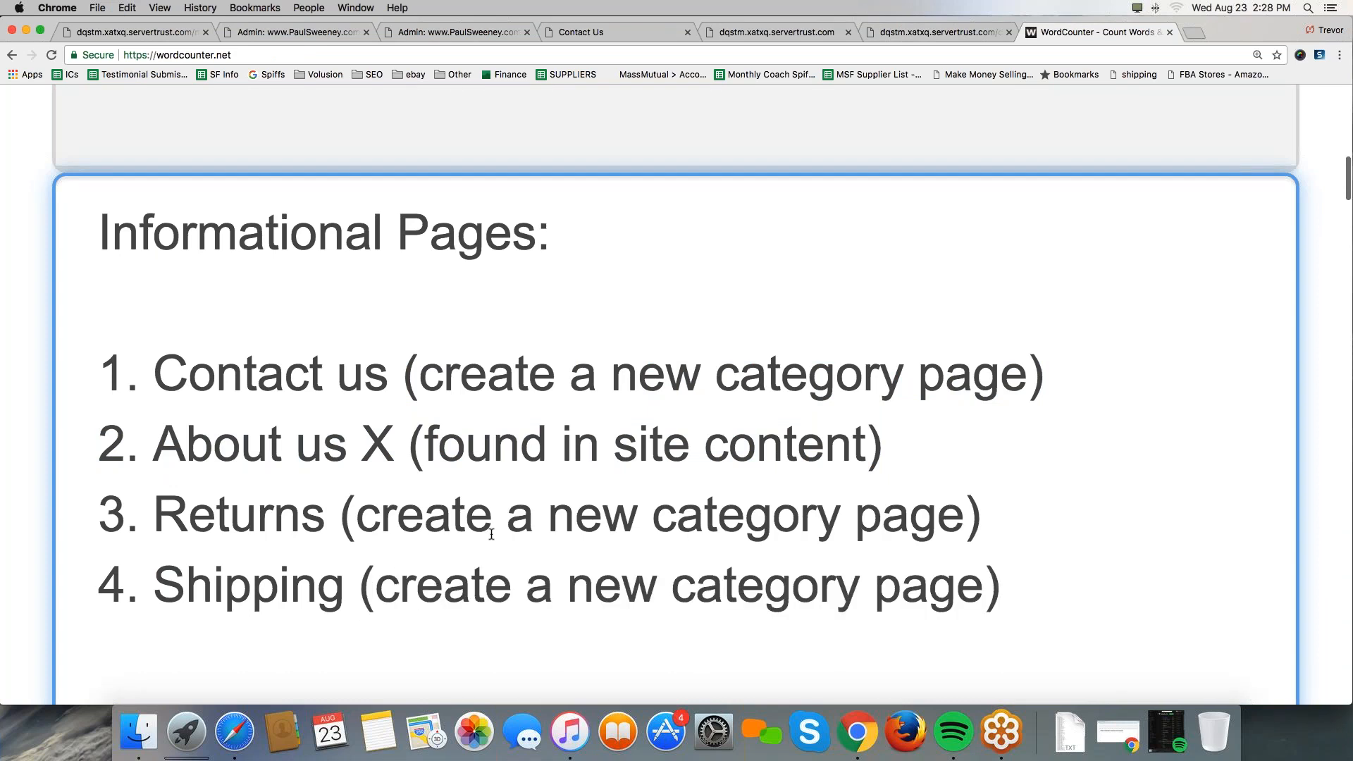
left_click_drag(420, 373, 973, 372)
left_click_drag(345, 521, 842, 521)
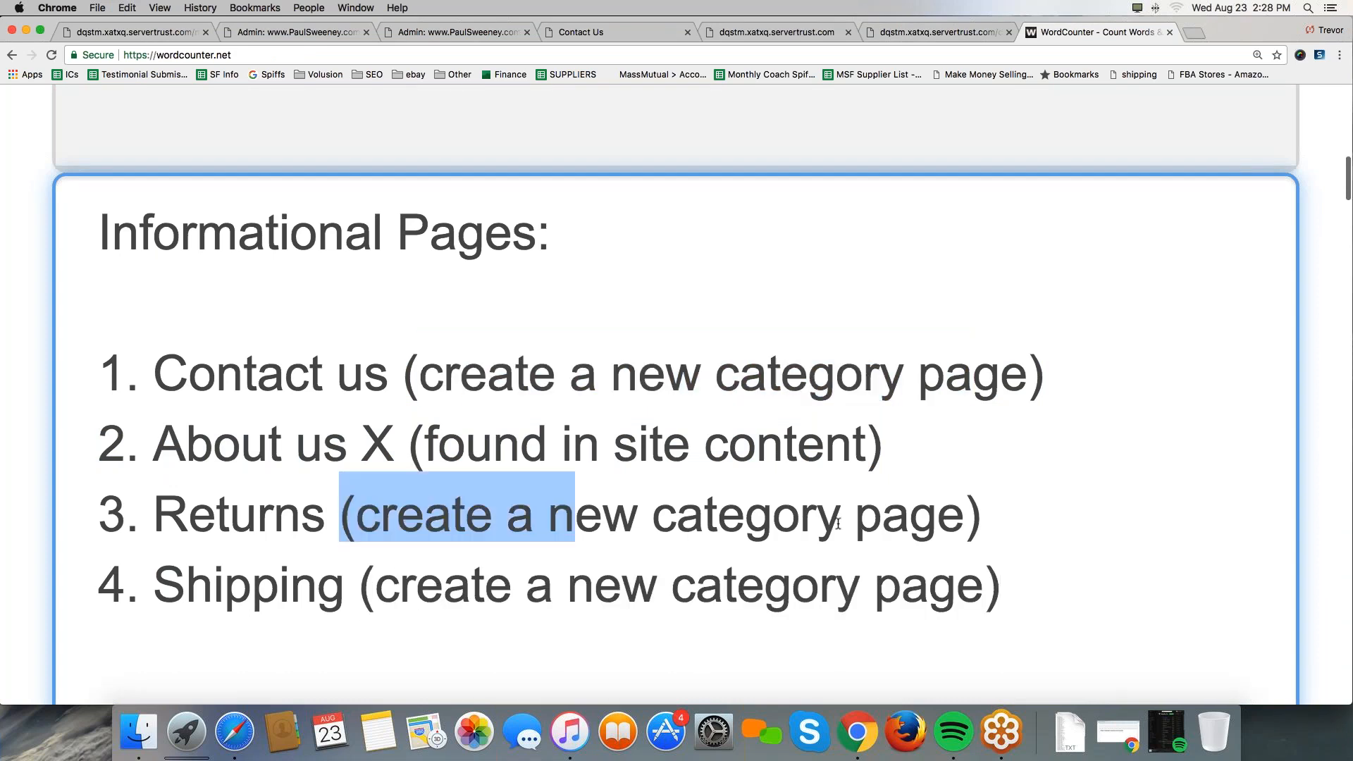
left_click_drag(375, 585, 944, 591)
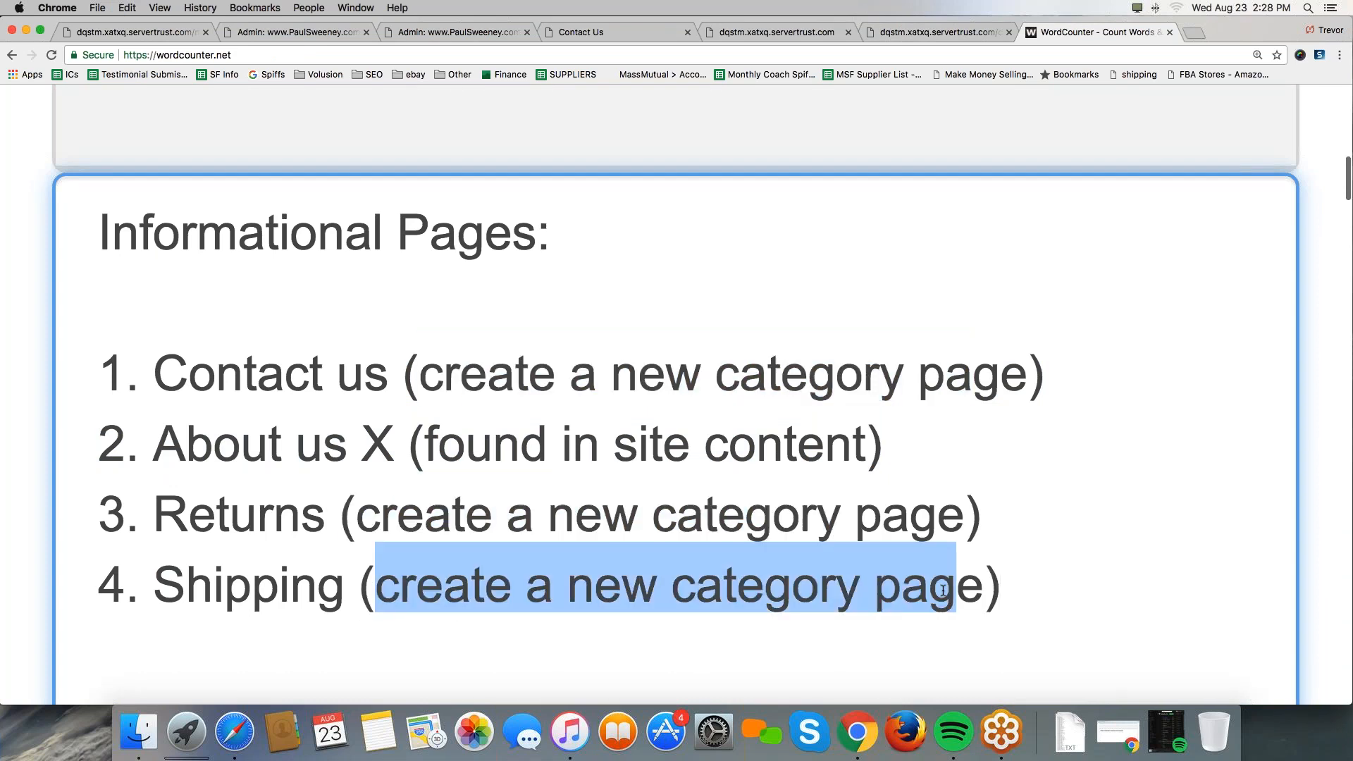
- Append "- changed the URL in the code." to the Contact us line of the Informational Pages notes
left_click(1060, 364)
type("- ca")
key("BackSpace")
type("hanged the UR")
type("L")
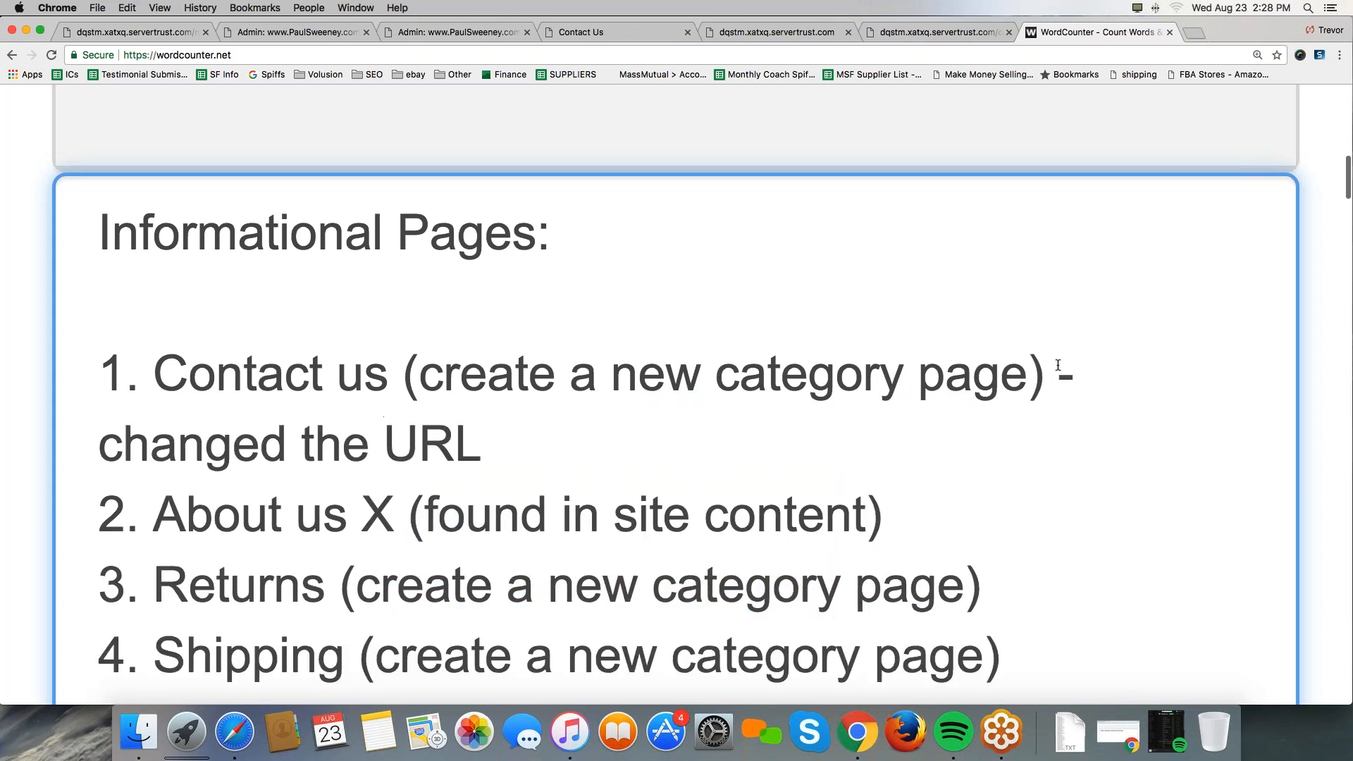
type(" in the code.")
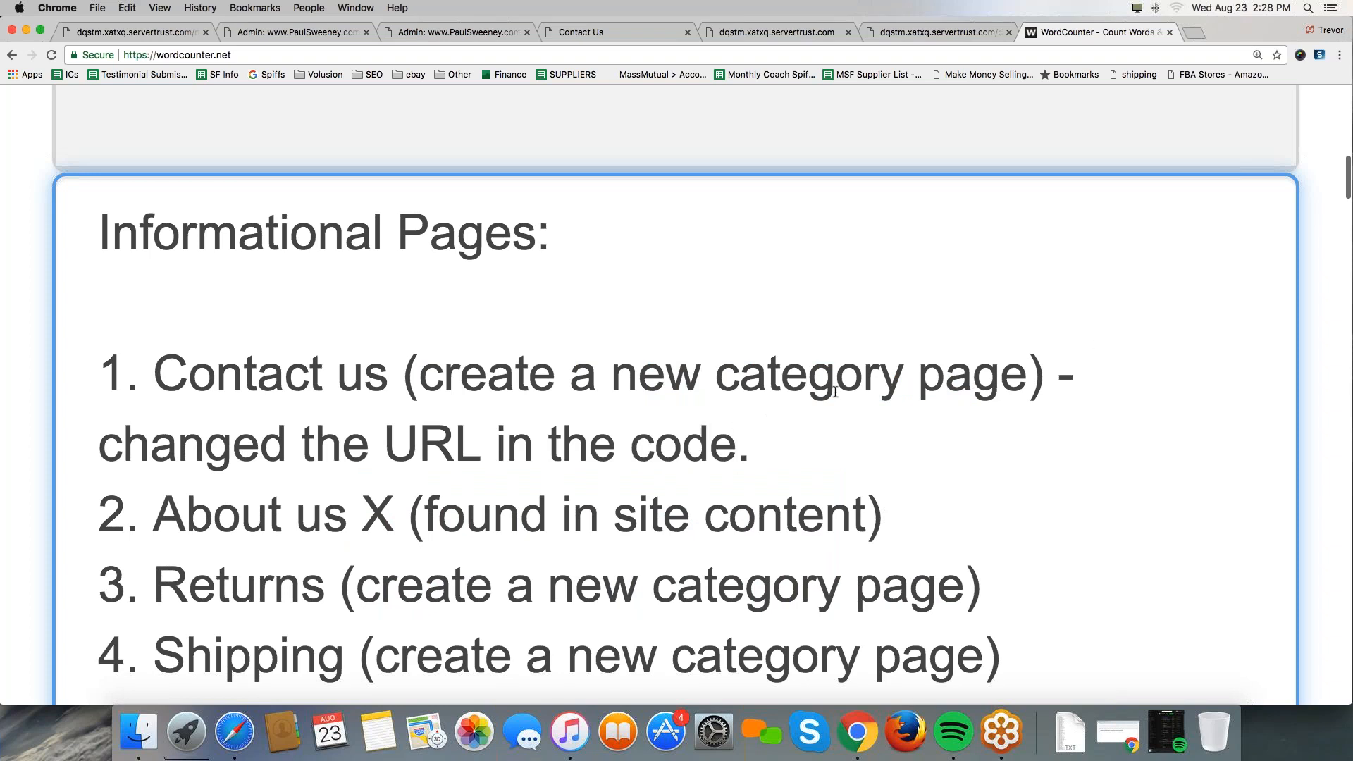
- Append "- manipulate the code." to the Returns line of the Informational Pages notes
scroll(357, 405, "down", 5)
left_click_drag(138, 430, 1001, 543)
left_click(1043, 441)
type("- m")
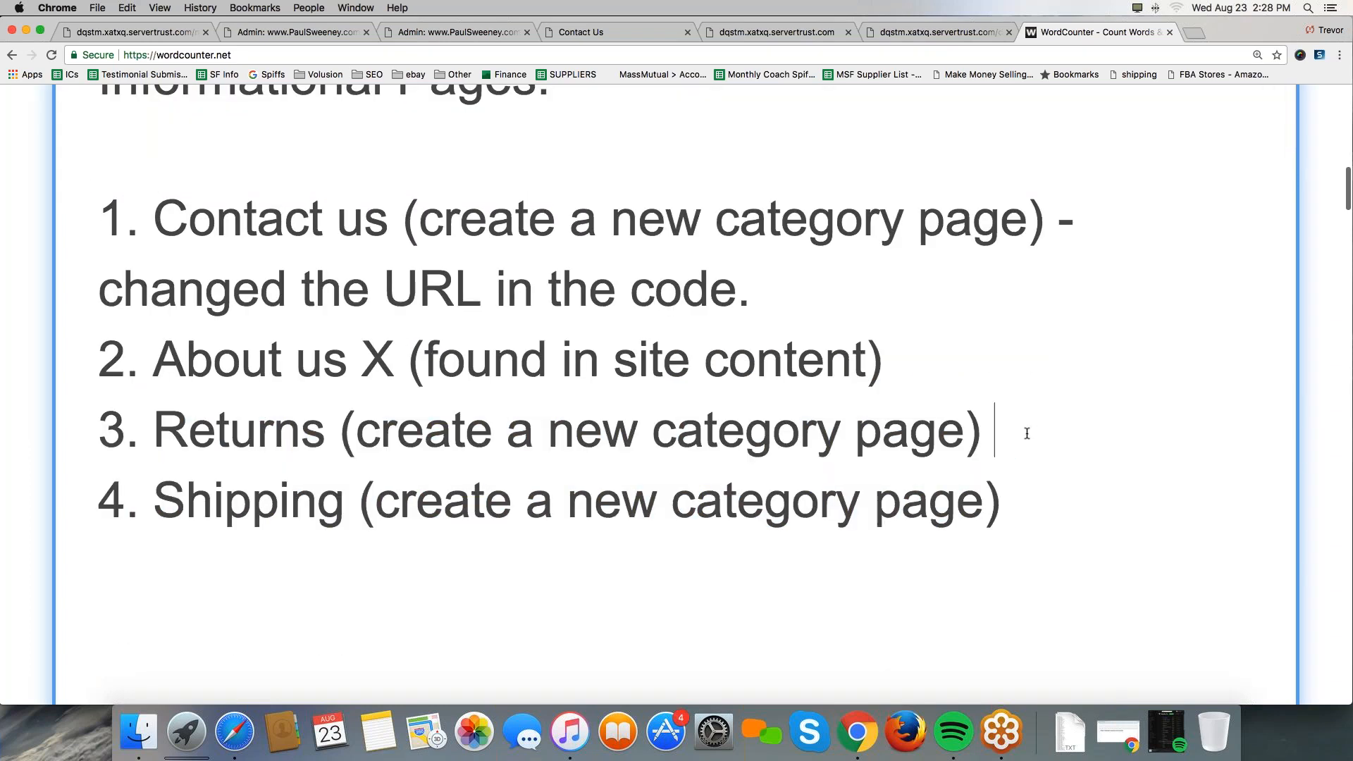
type("anipulate th")
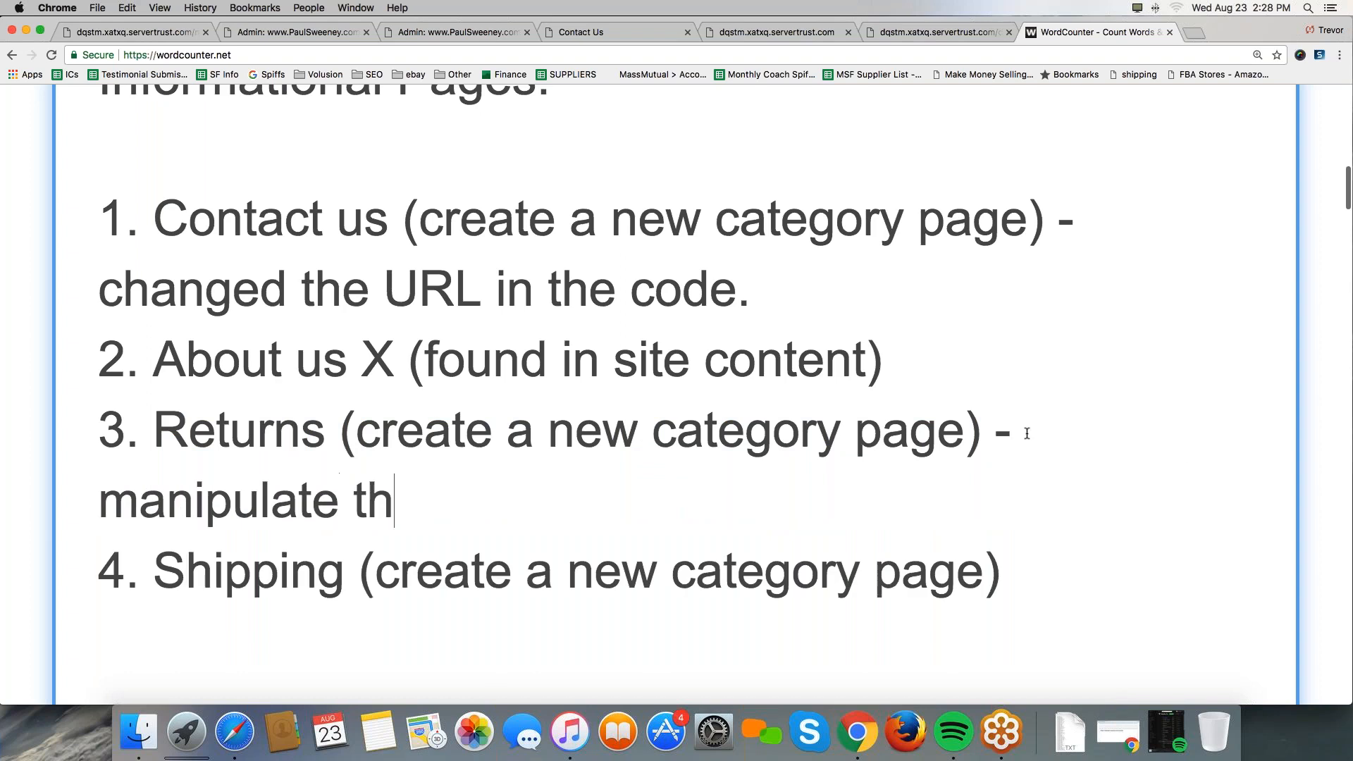
type("e code.")
- Copy "manipulate the code." from the Returns line and add it after a dash to the Shipping line
left_click_drag(570, 493, 98, 490)
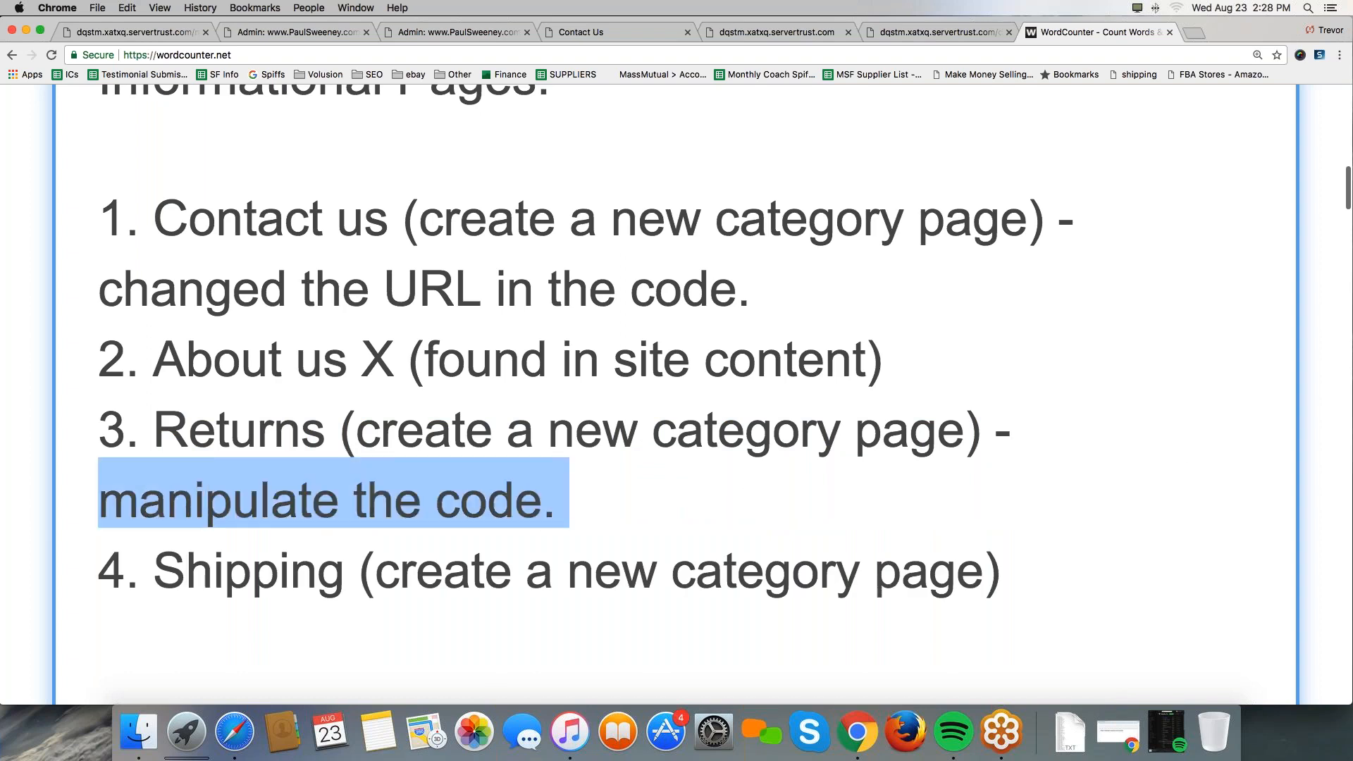
left_click(1191, 639)
left_click(1036, 570)
type("-")
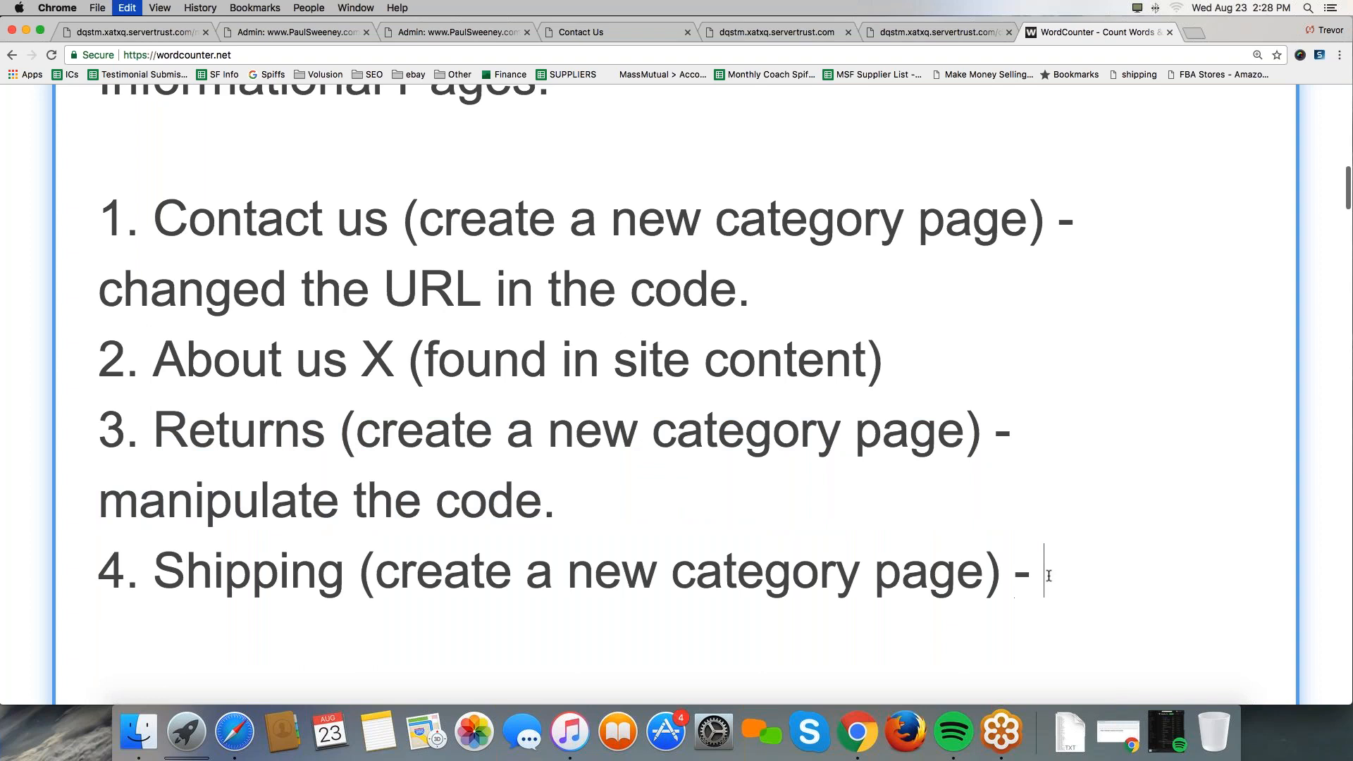
key("super+v")
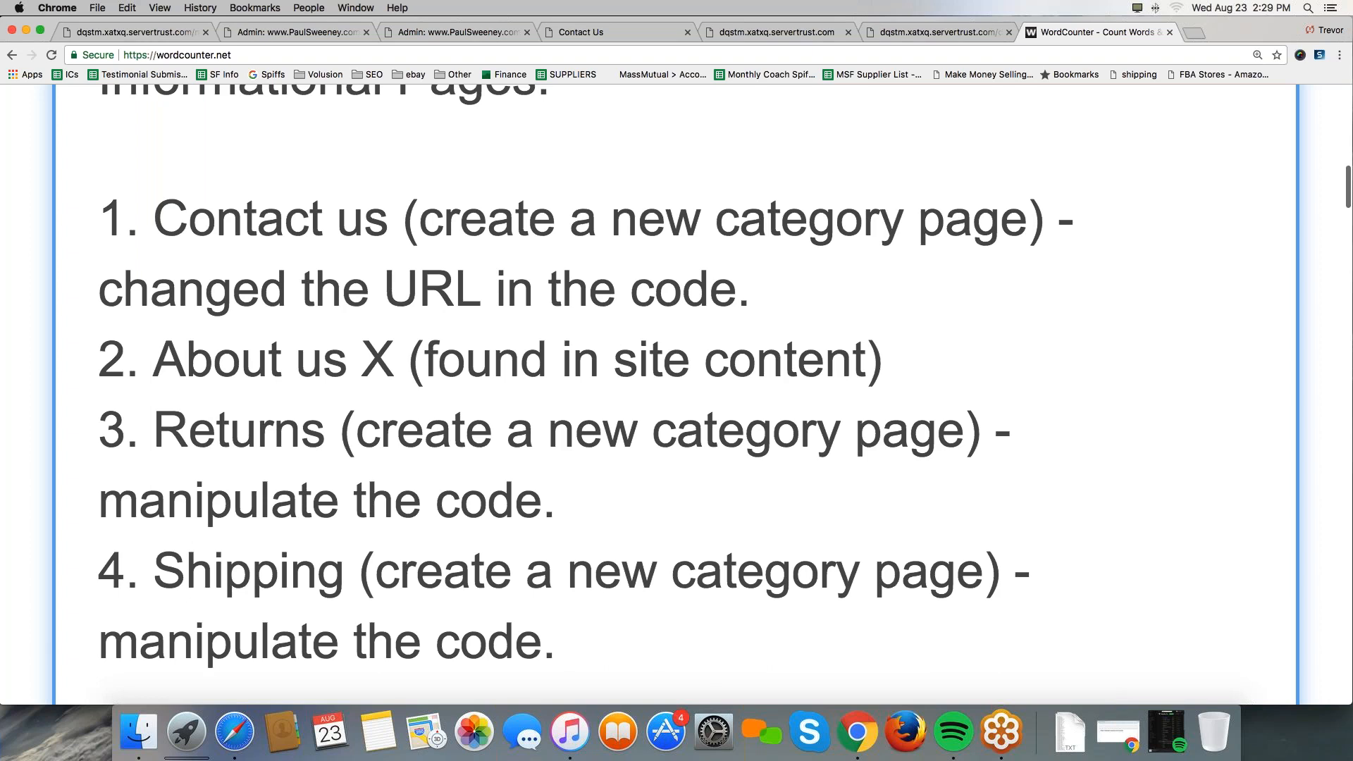
scroll(1325, 299, "up", 3)
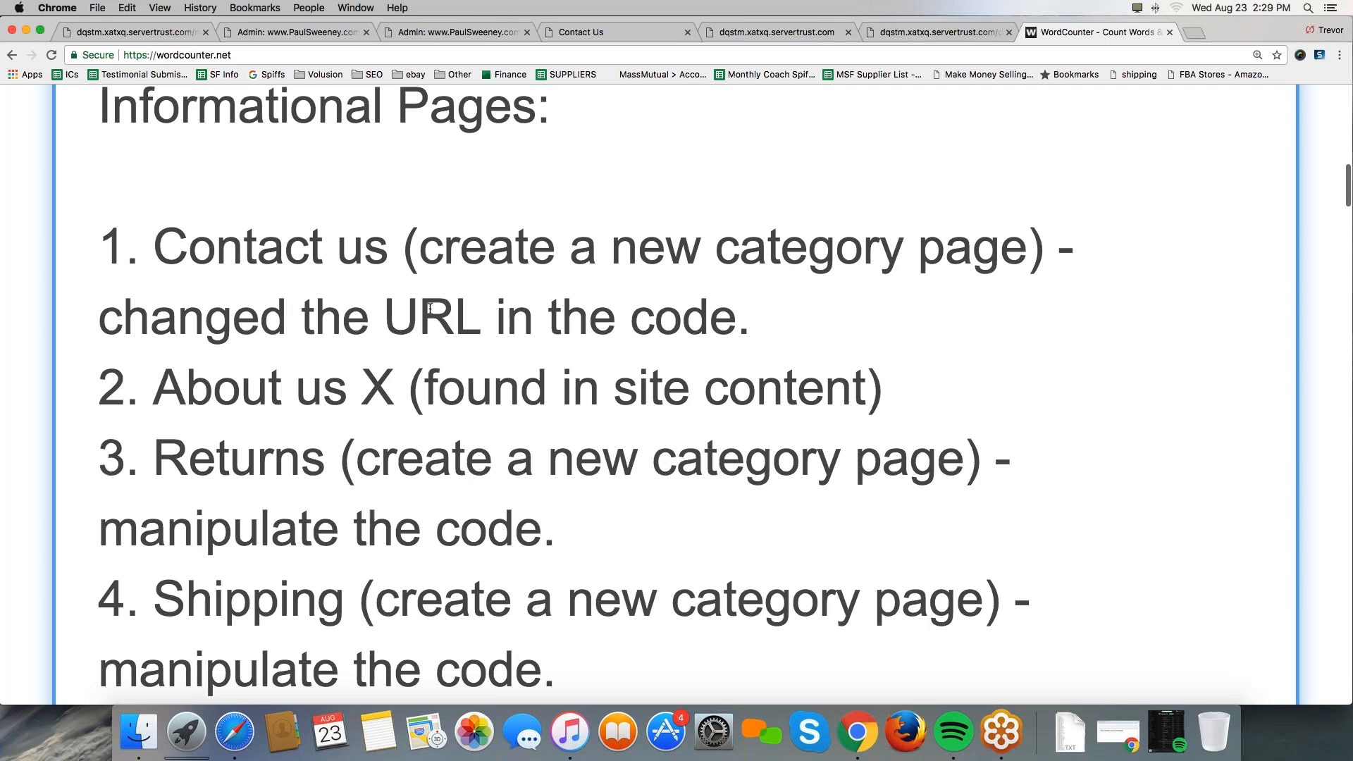
- Switch to the Volusion admin, open the Themes page under Design, and check the name of the active template
left_click(896, 32)
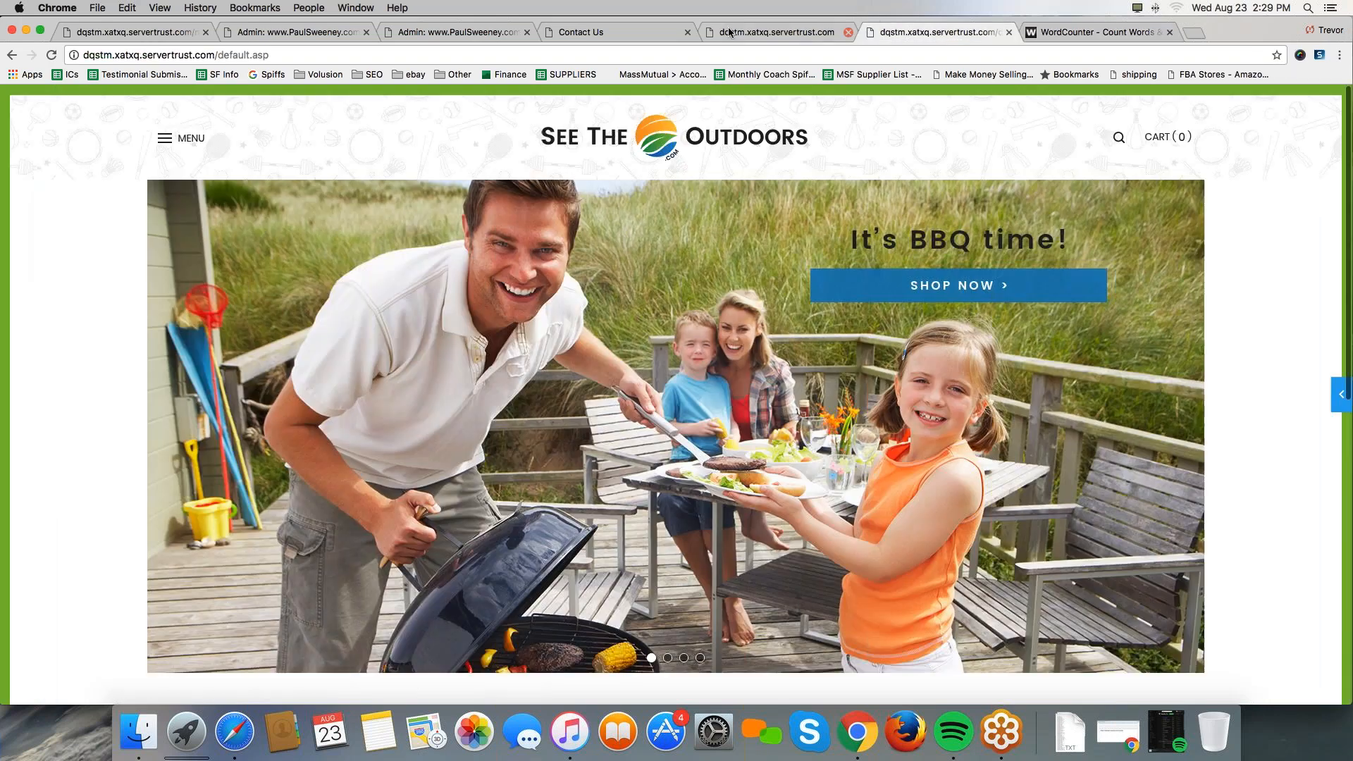
left_click(722, 31)
left_click(940, 32)
left_click(621, 32)
left_click(444, 31)
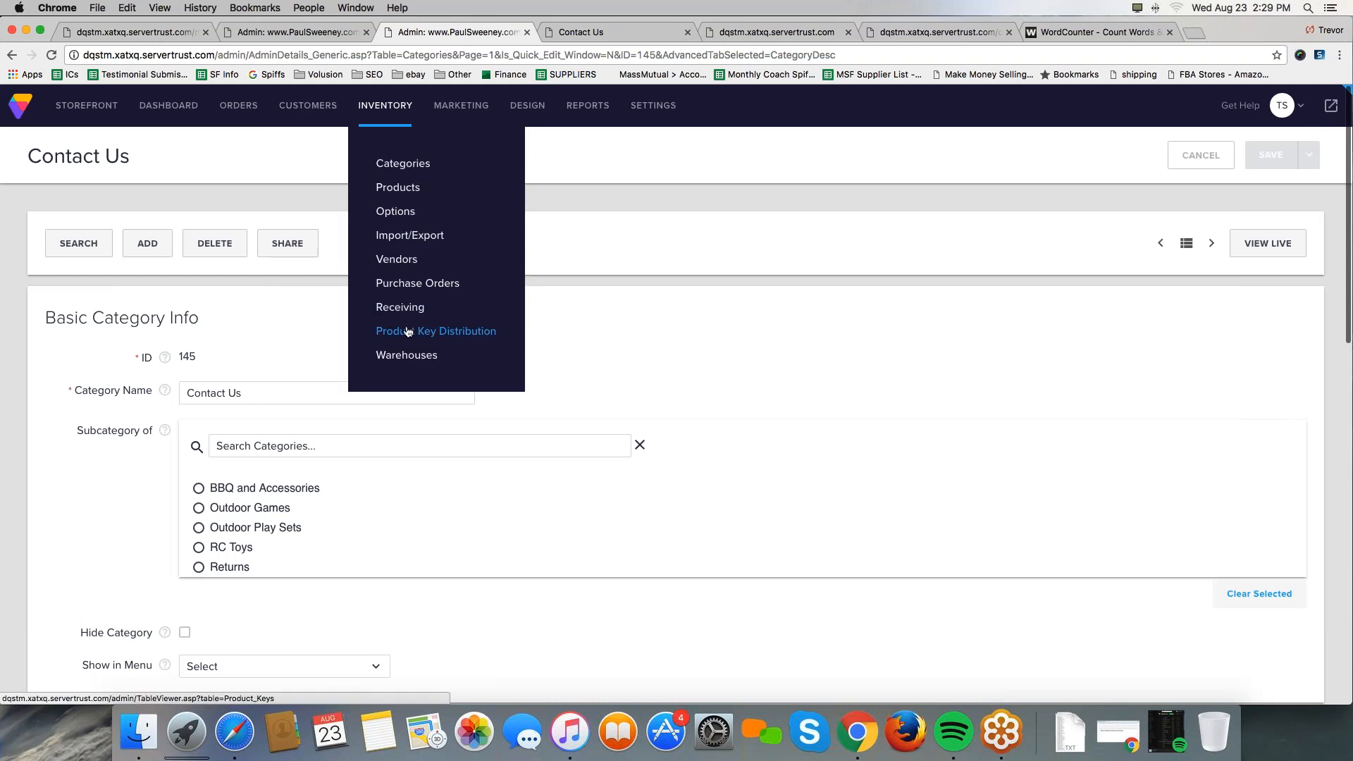
mouse_move(461, 107)
mouse_move(527, 107)
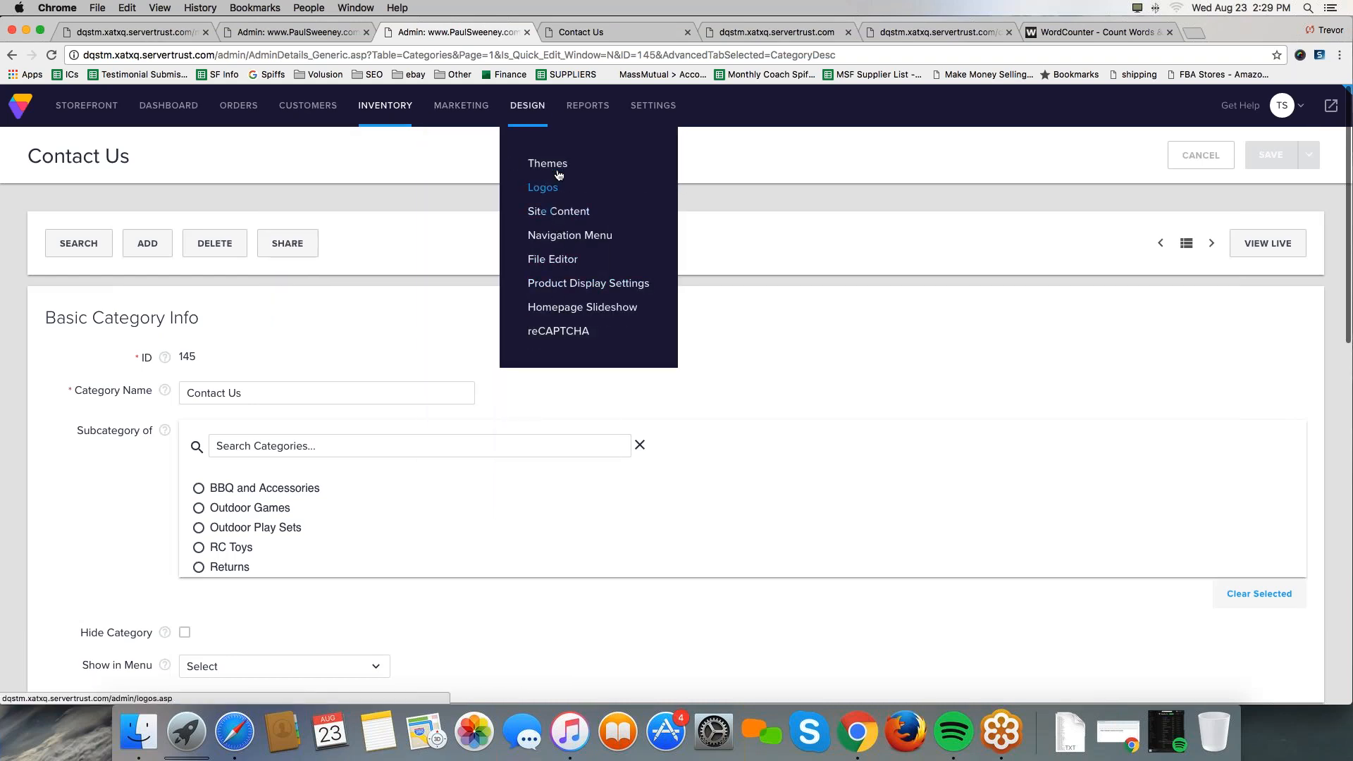
left_click(557, 169)
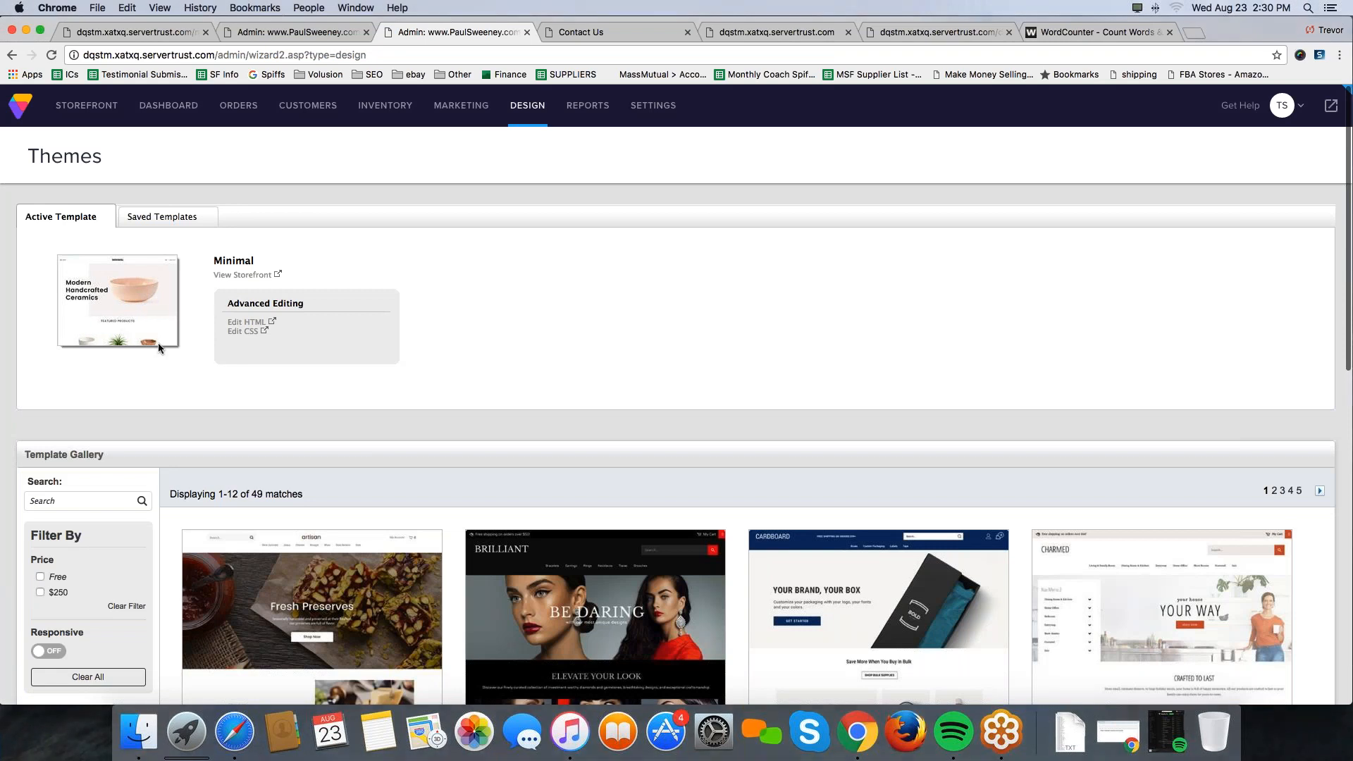
left_click_drag(213, 260, 268, 260)
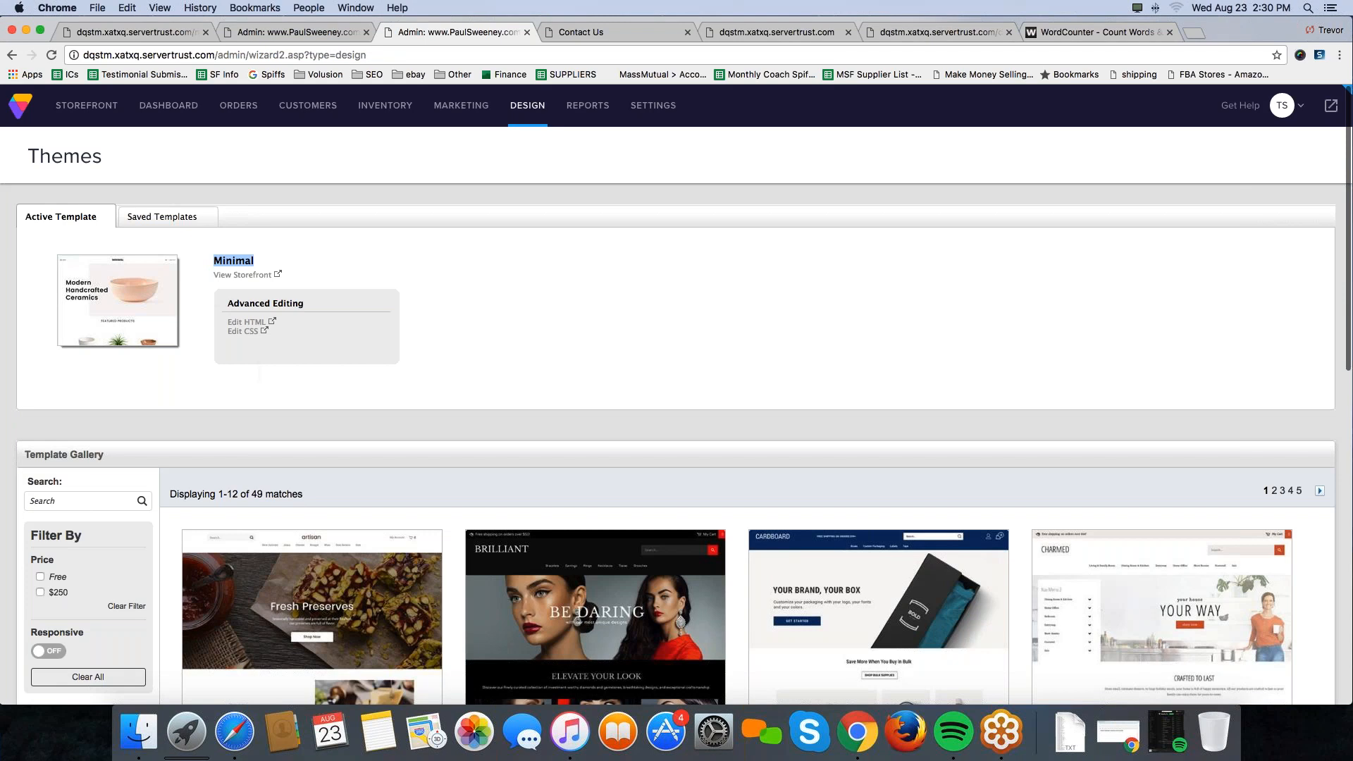
left_click(1341, 47)
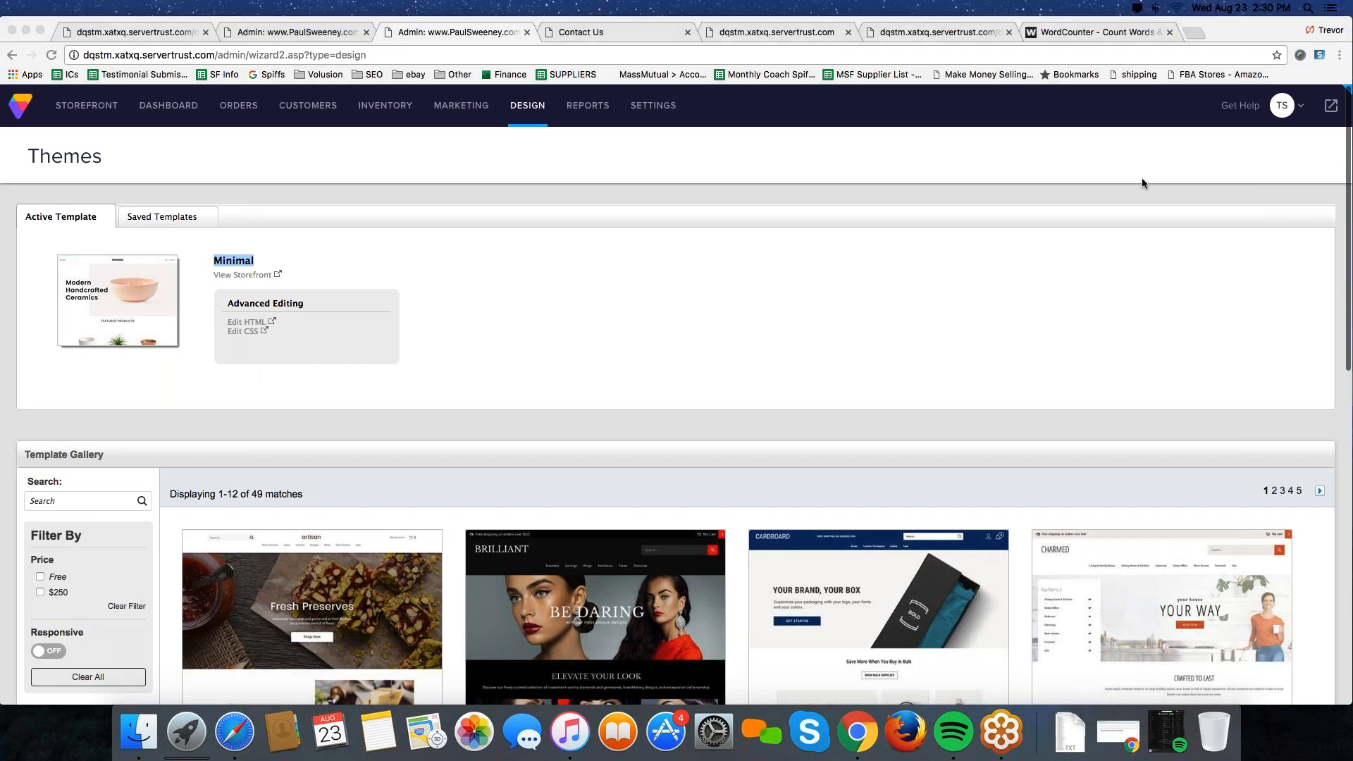